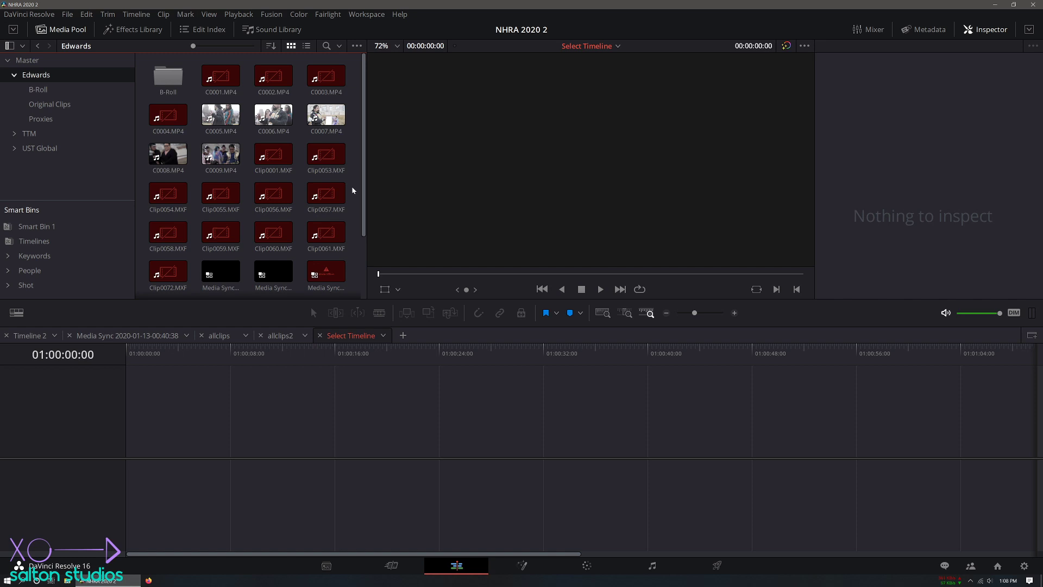
pyautogui.press('super+e')
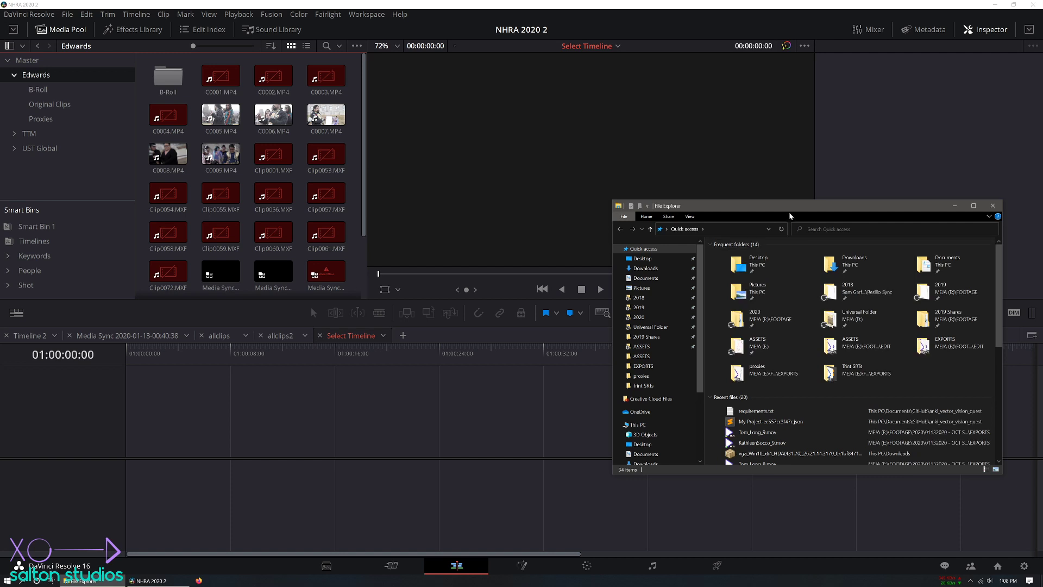
pyautogui.moveTo(789, 209); pyautogui.dragTo(577, 231)
pyautogui.click(781, 227)
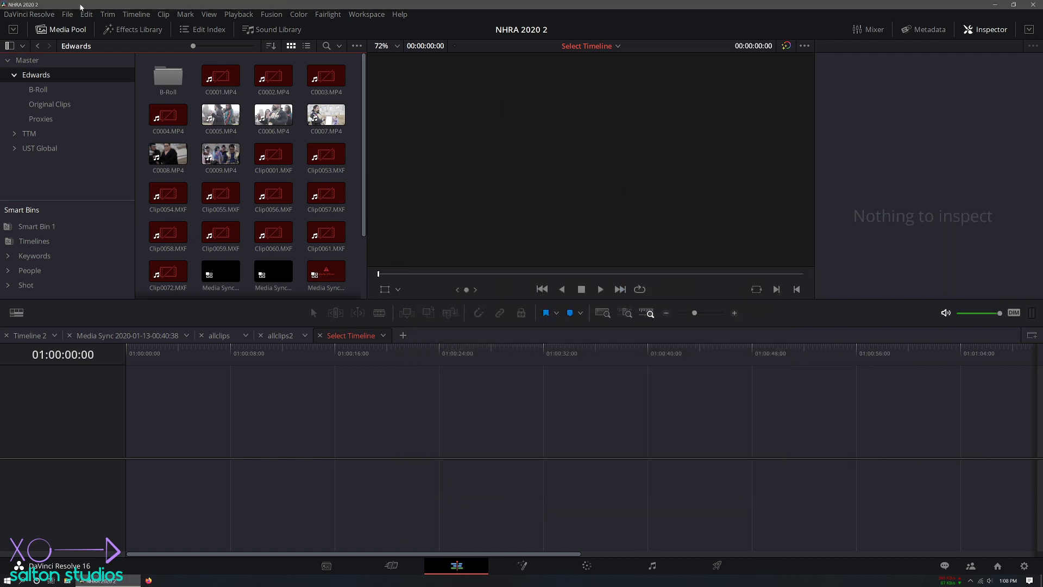
# Step: Add the mapped S: network drive to the Media Storage locations in the preferences, save, and quit the program
pyautogui.click(29, 14)
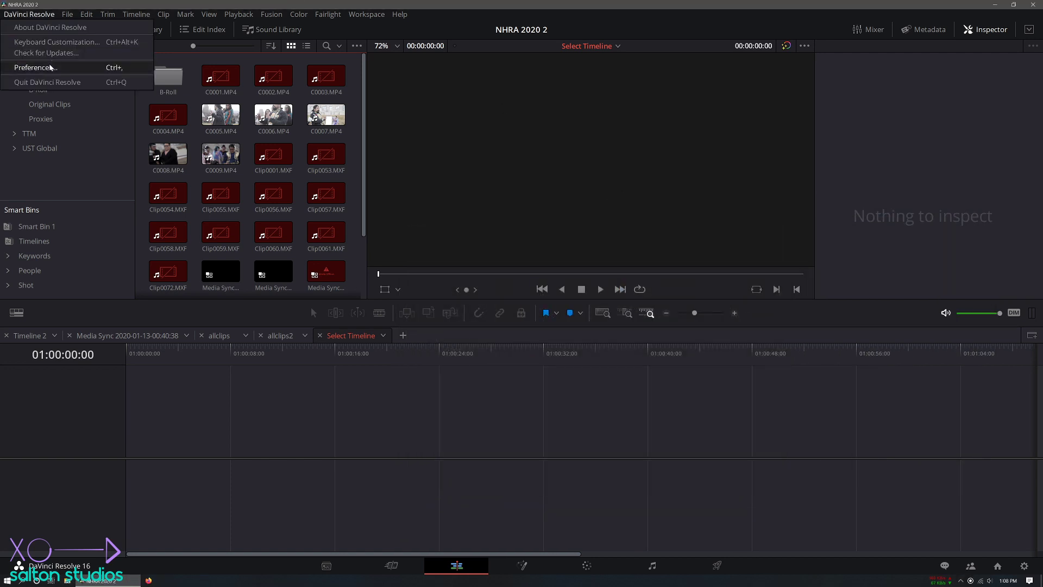
pyautogui.click(48, 67)
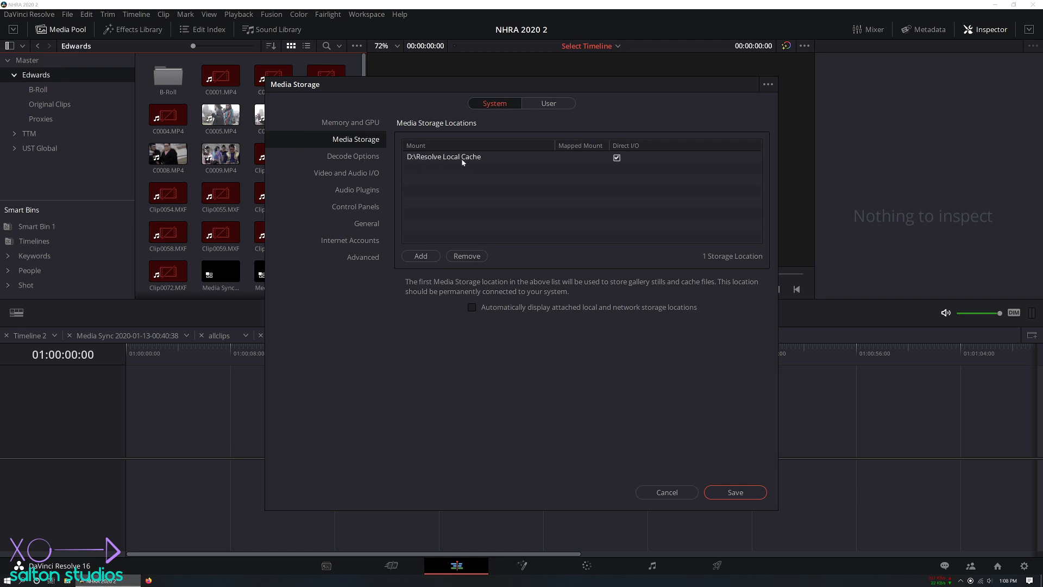
pyautogui.click(422, 255)
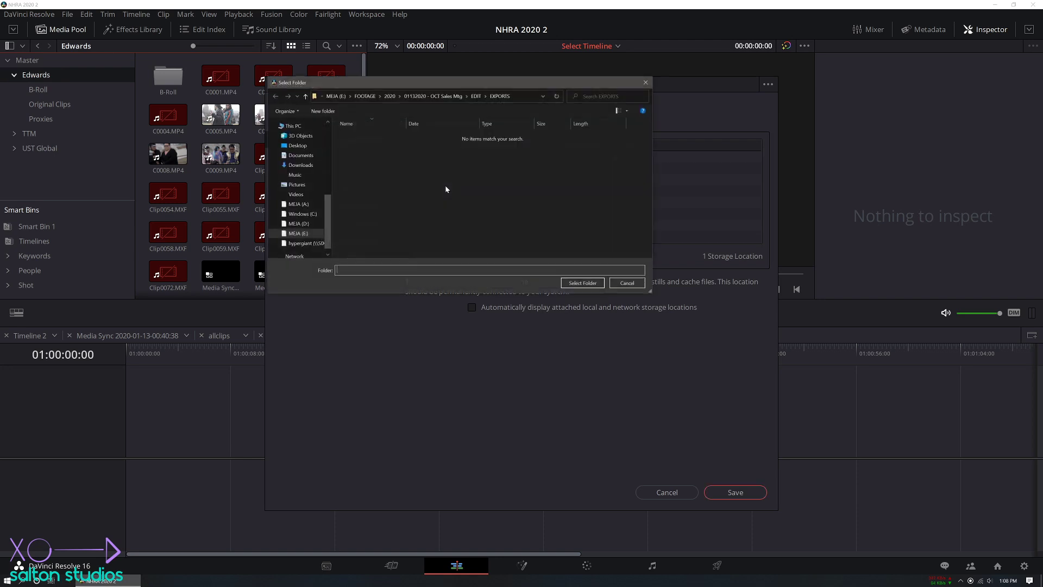
pyautogui.moveTo(423, 82); pyautogui.dragTo(270, 253)
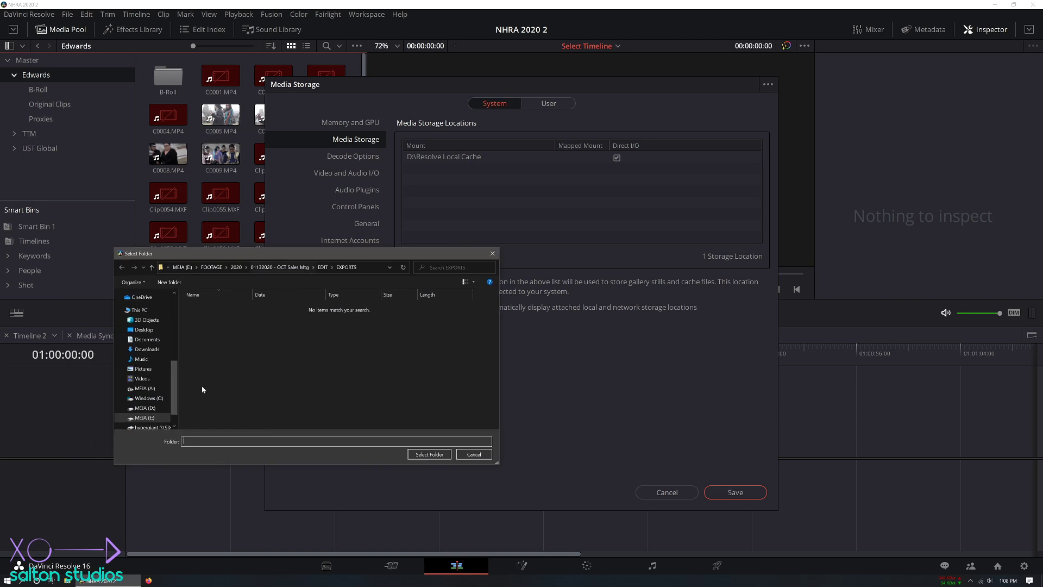
pyautogui.scroll(-1, 152, 398)
pyautogui.click(147, 415)
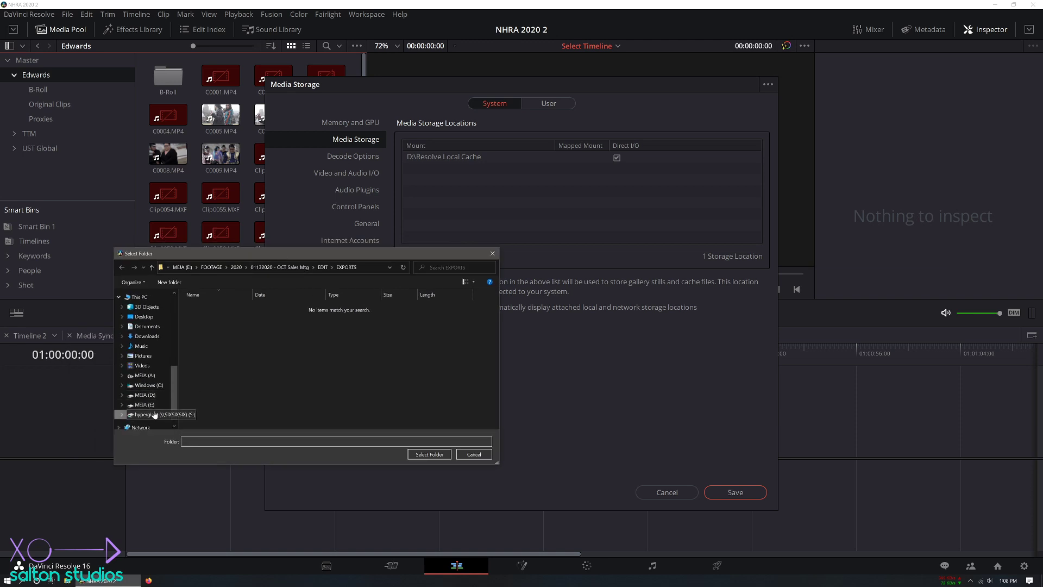
pyautogui.scroll(-3, 217, 350)
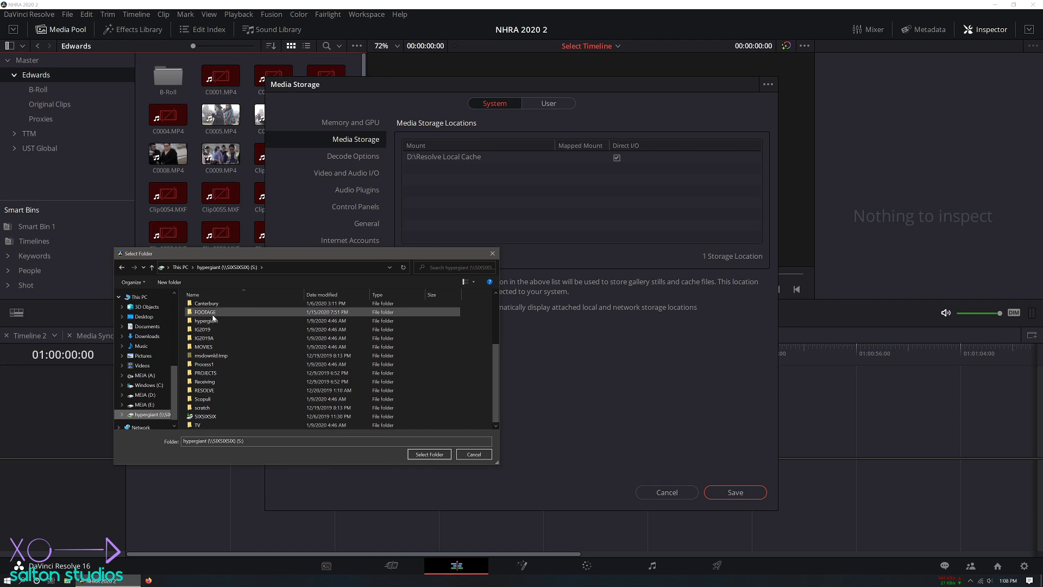
pyautogui.click(429, 455)
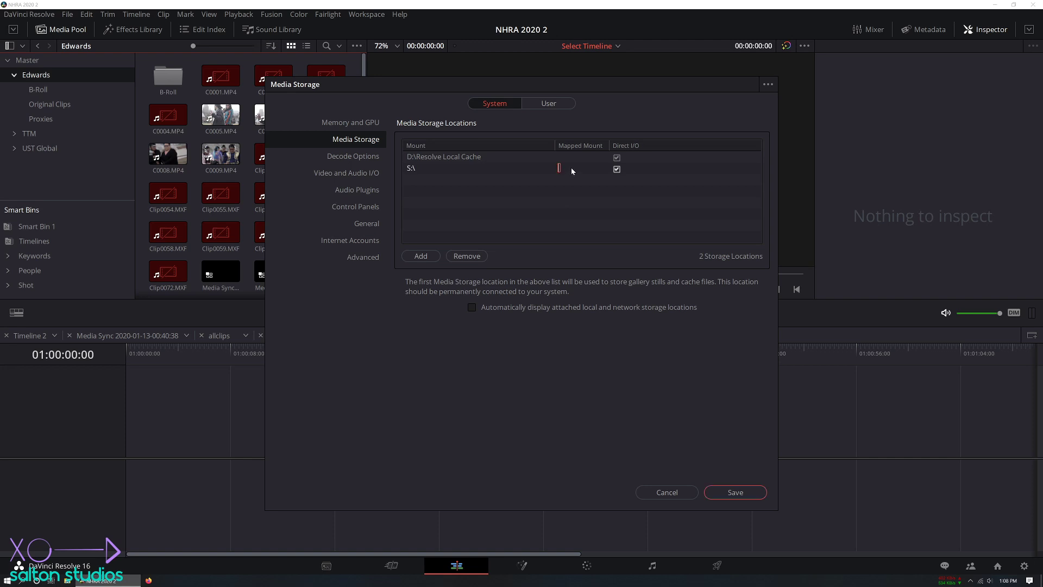
pyautogui.click(567, 188)
pyautogui.click(736, 493)
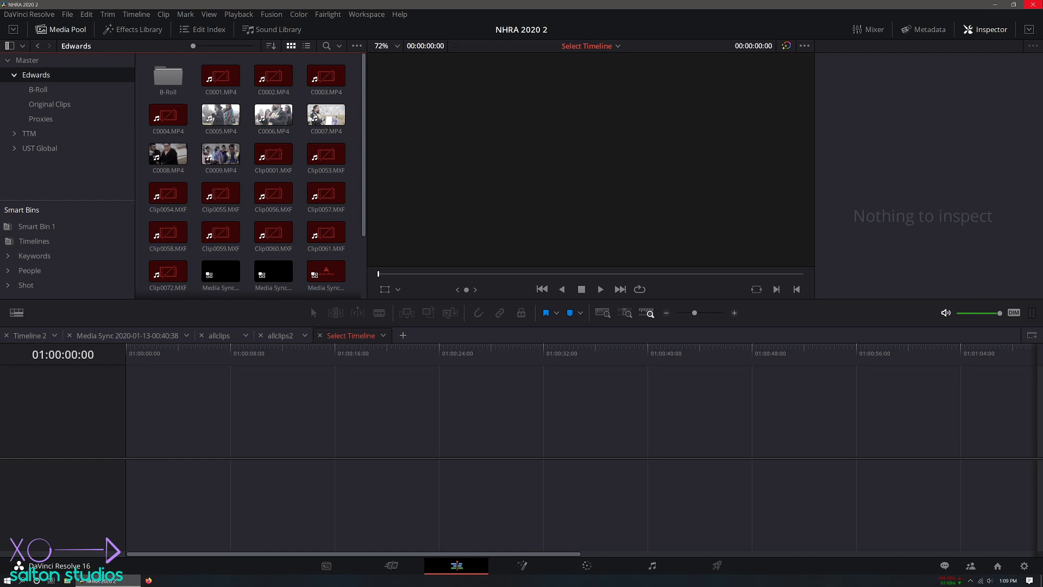
pyautogui.click(1033, 4)
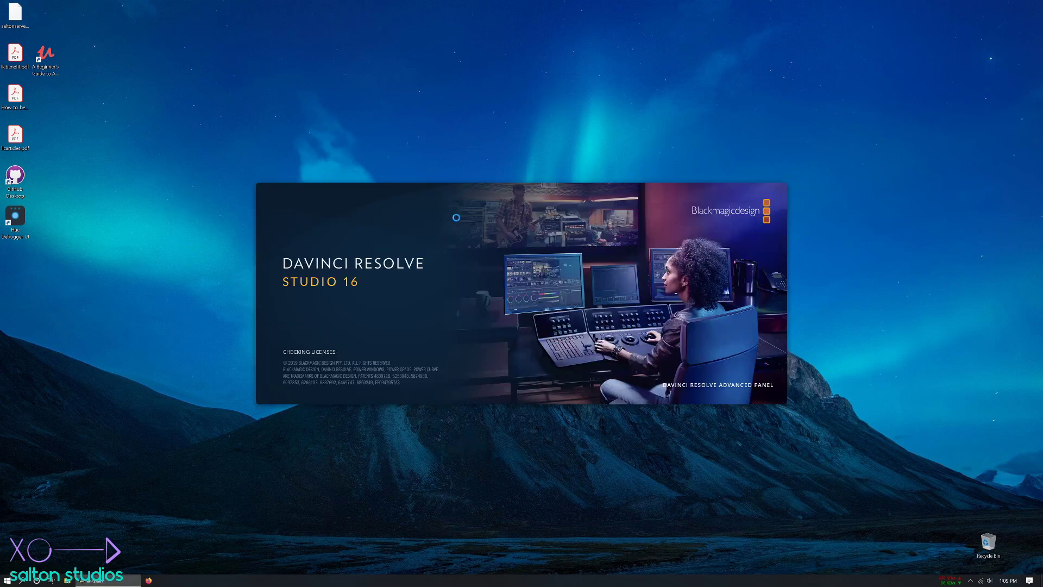
# Step: Delete the GitHub Desktop and Hue Debugger shortcuts from the desktop and empty the Recycle Bin
pyautogui.moveTo(70, 286); pyautogui.dragTo(16, 182)
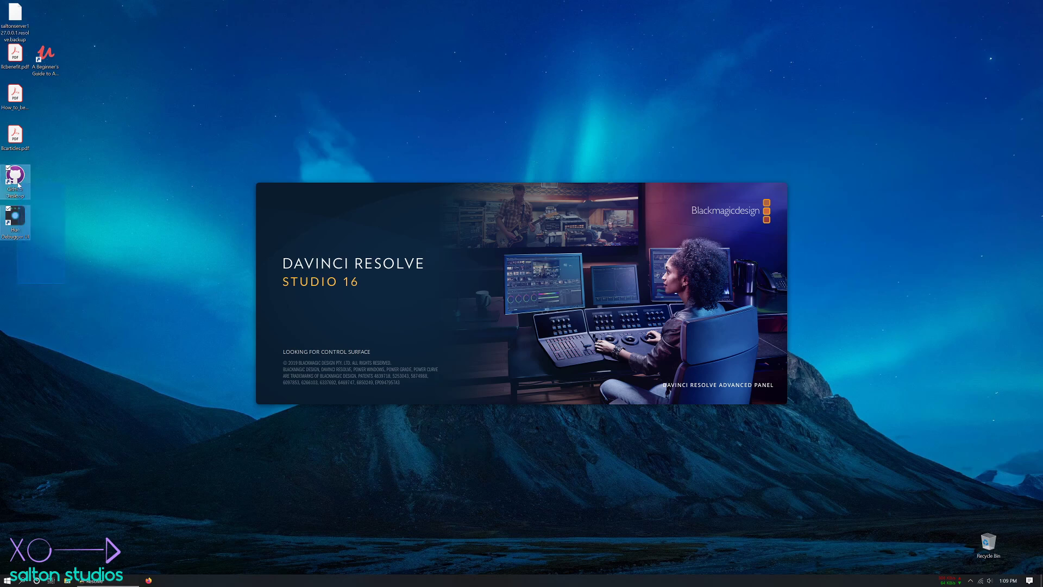
pyautogui.press('Delete')
pyautogui.click(59, 107)
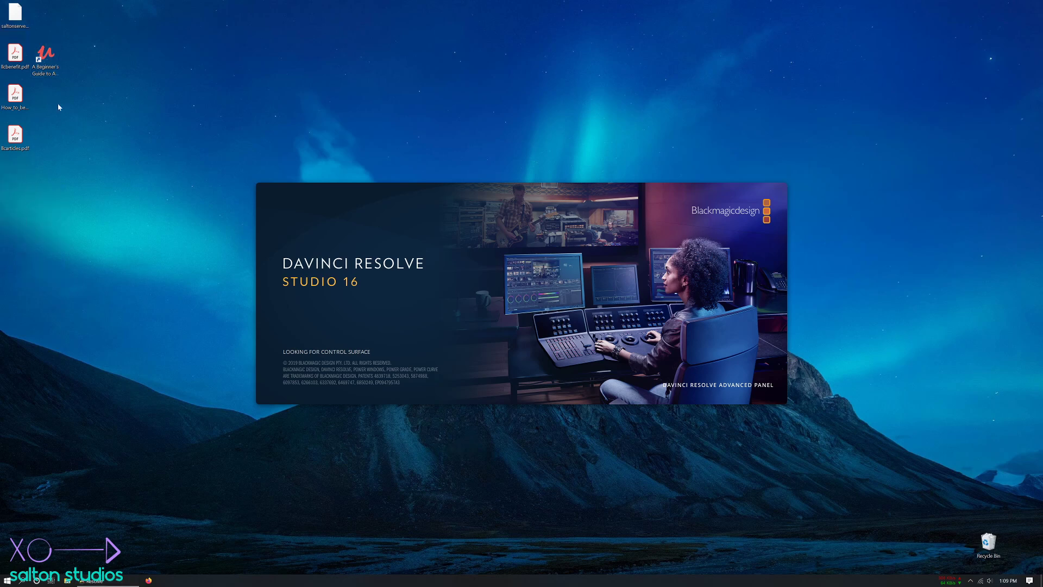
pyautogui.click(49, 58)
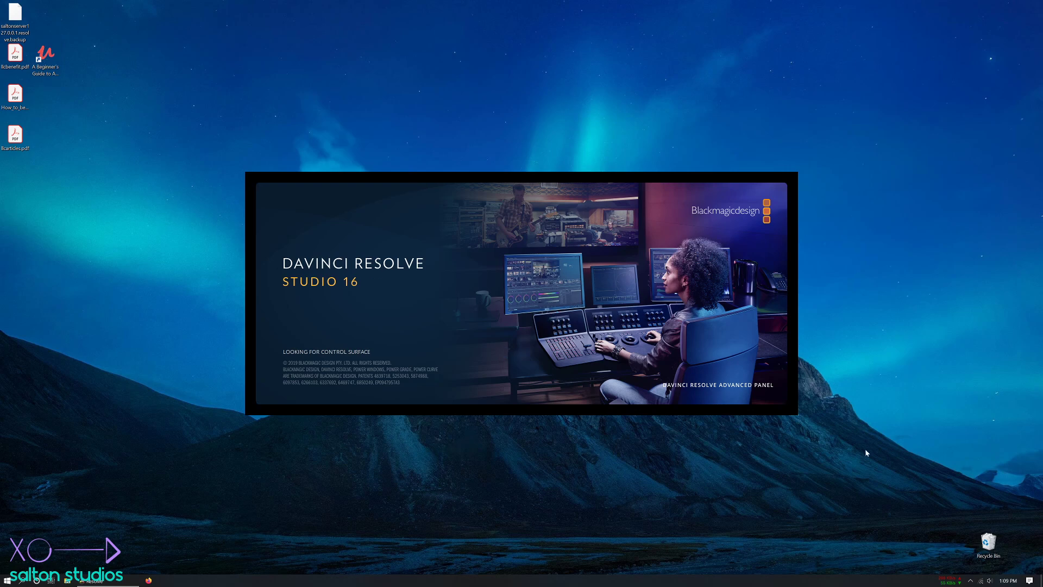
pyautogui.rightClick(988, 543)
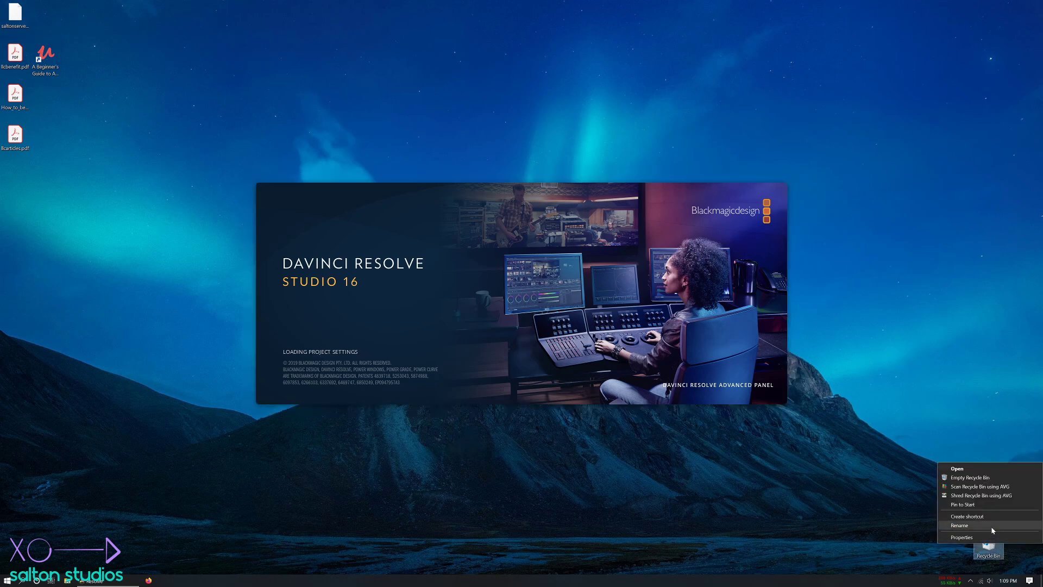
pyautogui.click(970, 477)
pyautogui.click(552, 299)
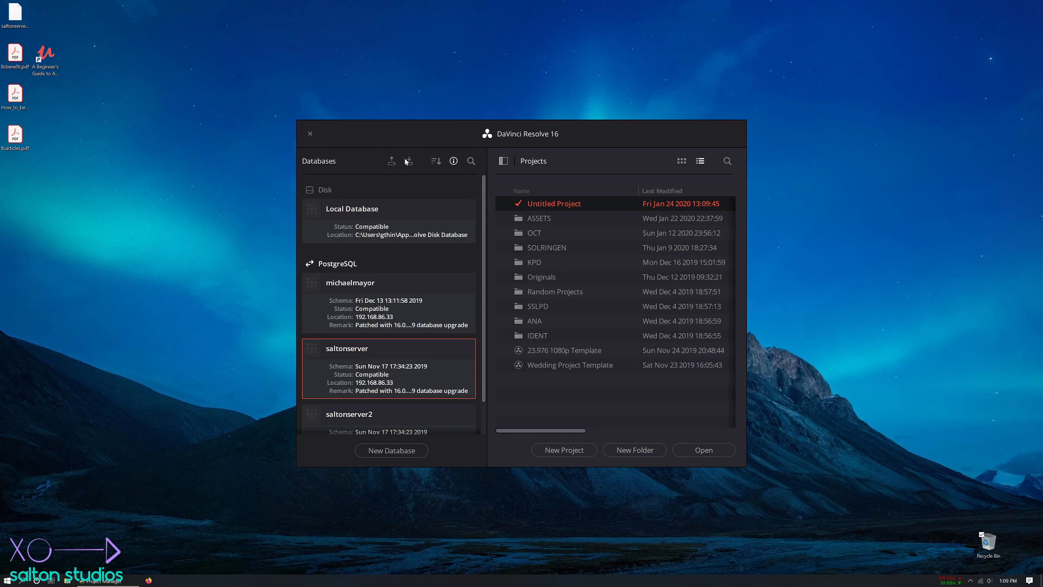
# Step: Open the NHRA 2020 2 project from the NHRA 2020 folder inside OCT in the saltonserver database
pyautogui.doubleClick(534, 234)
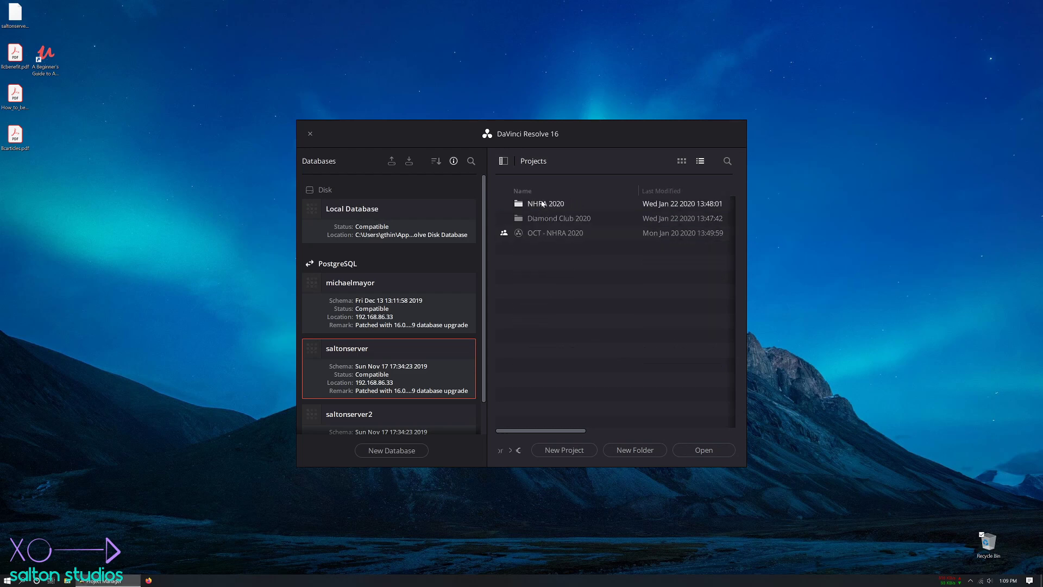
pyautogui.doubleClick(551, 205)
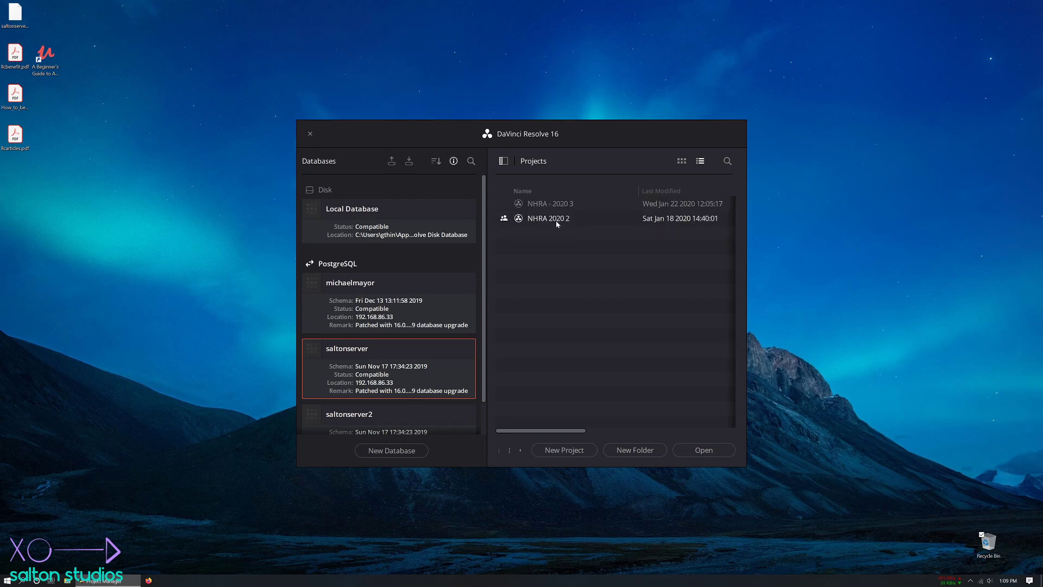
pyautogui.doubleClick(557, 220)
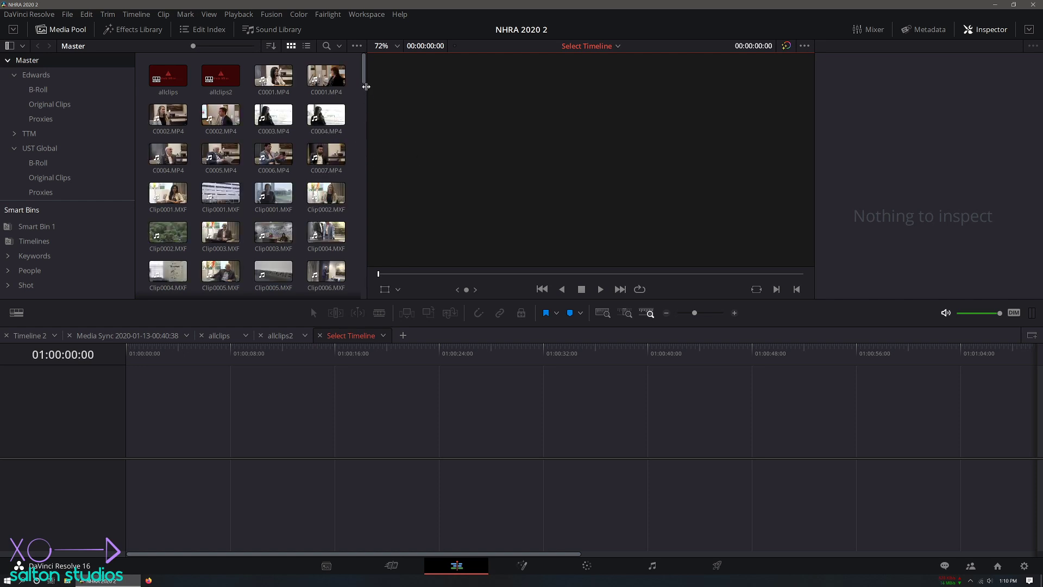
pyautogui.moveTo(364, 81); pyautogui.dragTo(356, 62)
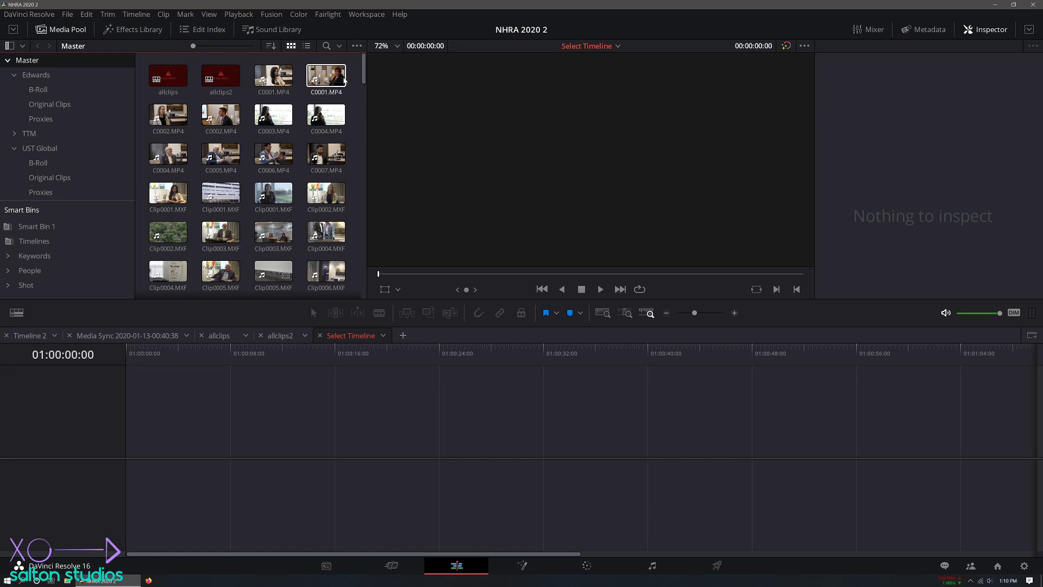
pyautogui.click(244, 15)
pyautogui.moveTo(259, 68)
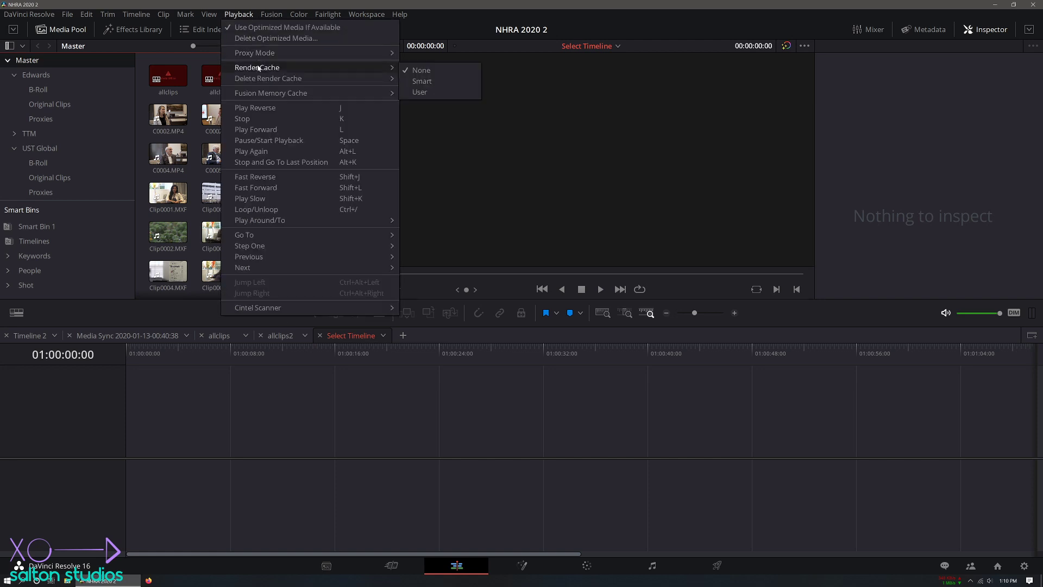
pyautogui.click(246, 16)
pyautogui.click(413, 409)
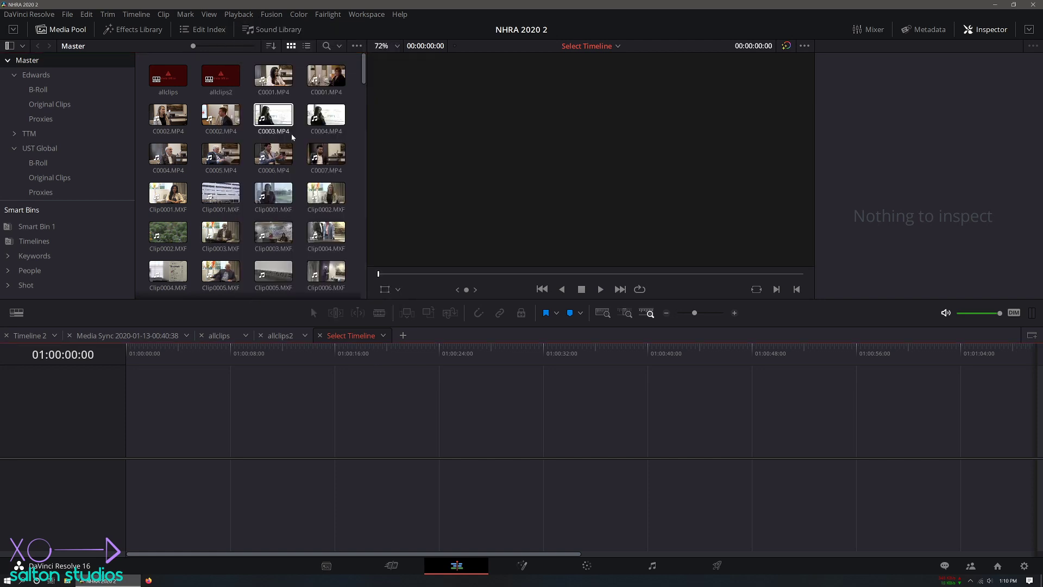
# Step: Examine the clip thumbnails in the Master bin and in the Edwards bin and its B-Roll, Original Clips and Proxies sub-bins
pyautogui.scroll(-1, 257, 211)
pyautogui.scroll(-5, 257, 211)
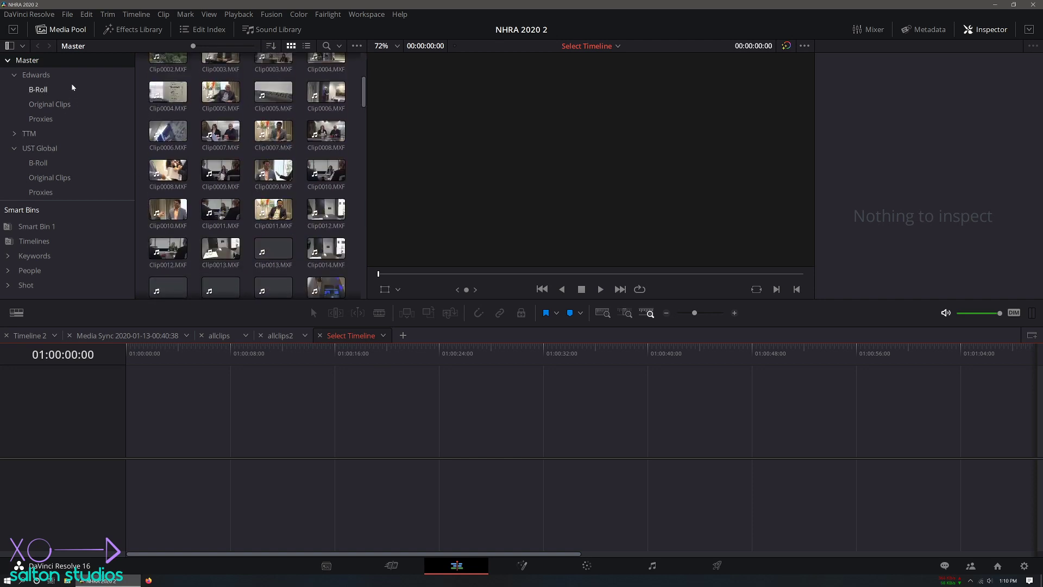
pyautogui.click(36, 75)
pyautogui.click(45, 90)
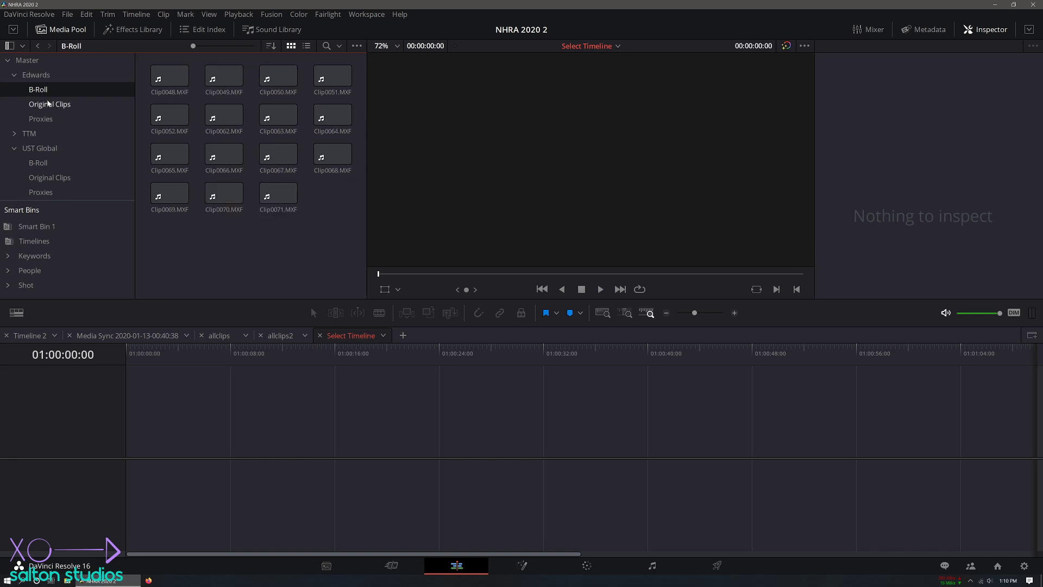
pyautogui.click(46, 105)
pyautogui.click(48, 116)
pyautogui.click(49, 105)
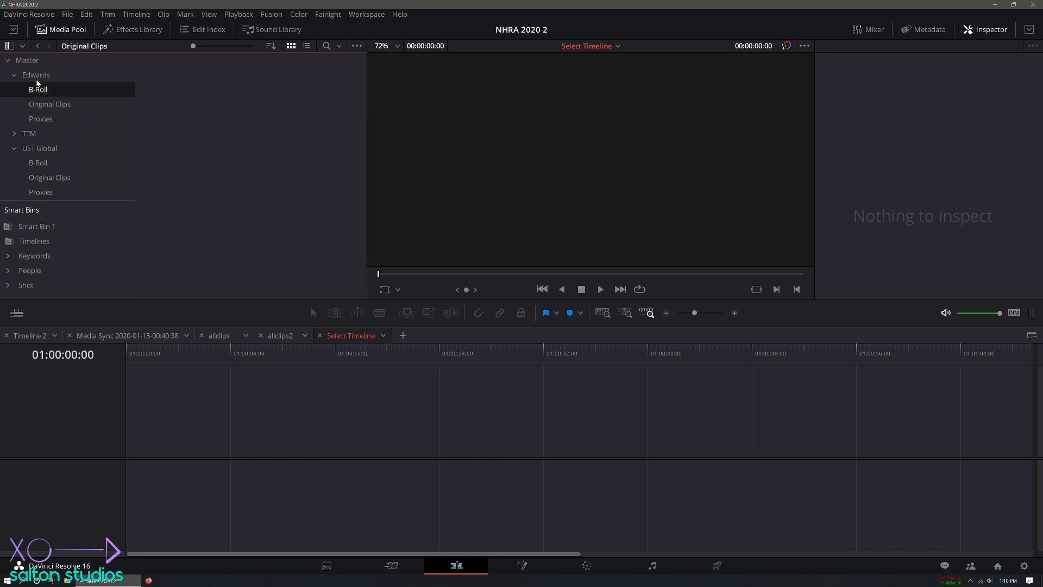
pyautogui.click(37, 75)
pyautogui.click(163, 200)
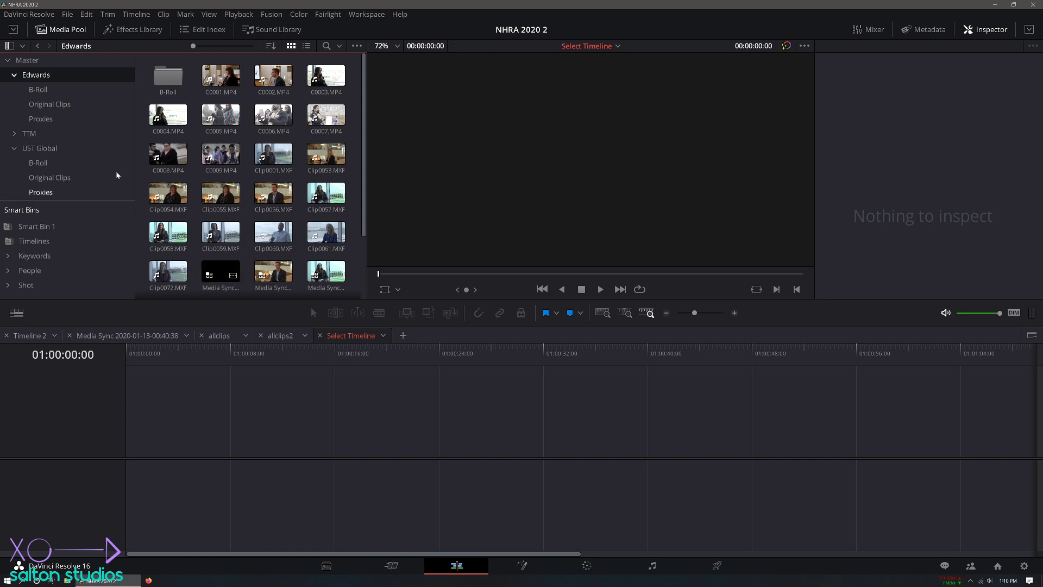
# Step: Create a bin named Timelines in the media pool and move it into the Edwards bin
pyautogui.rightClick(45, 74)
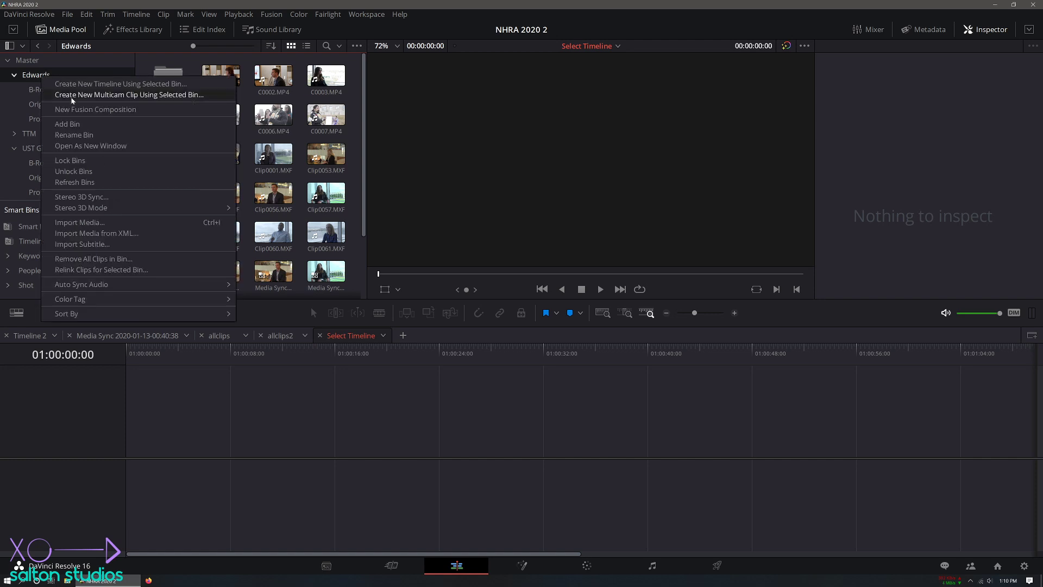
pyautogui.click(73, 129)
pyautogui.click(72, 130)
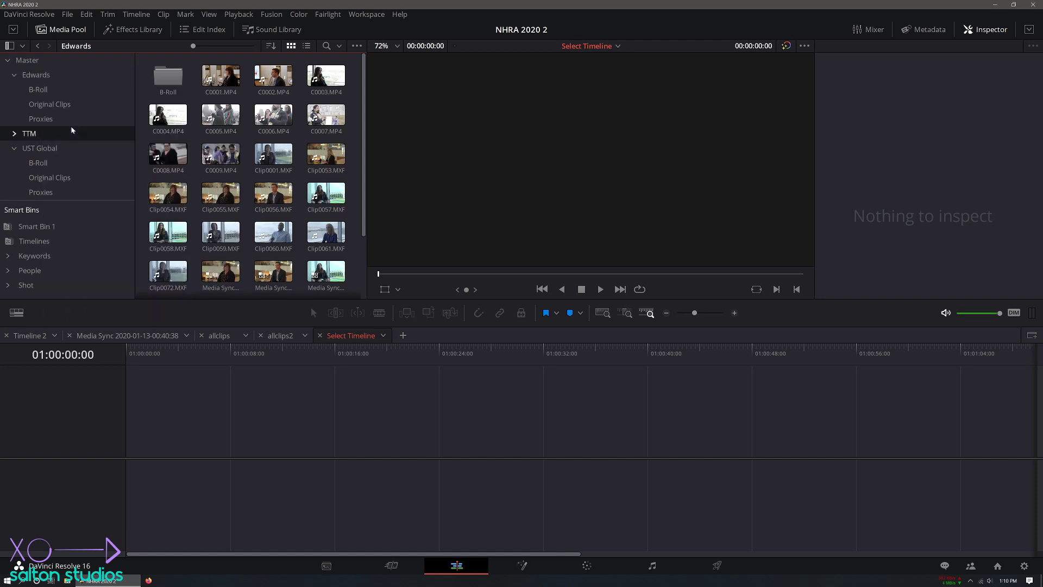
pyautogui.hotkey('ctrl', 'shift', 'n')
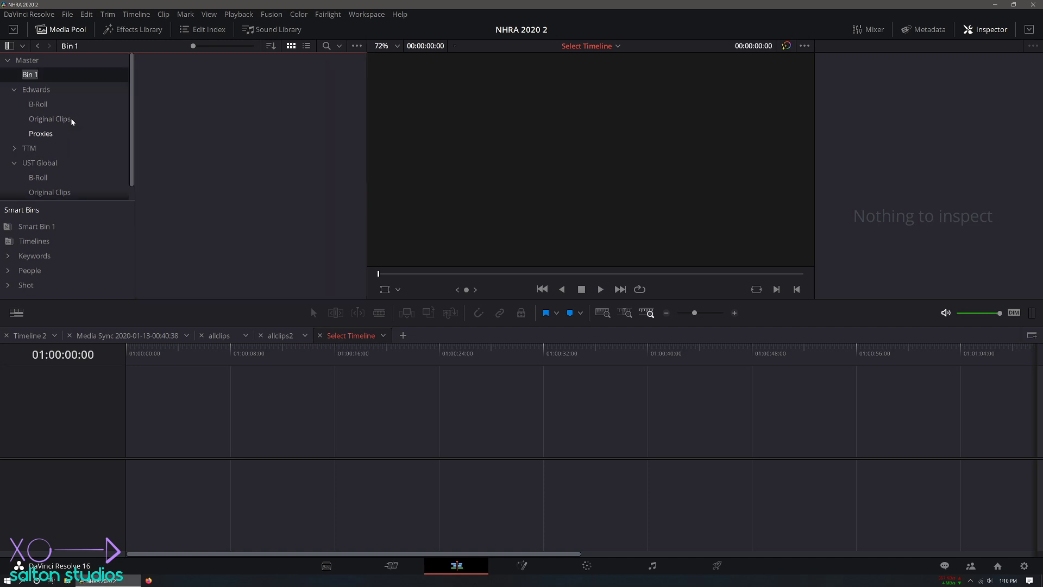
pyautogui.write('Timelines')
pyautogui.press('Return')
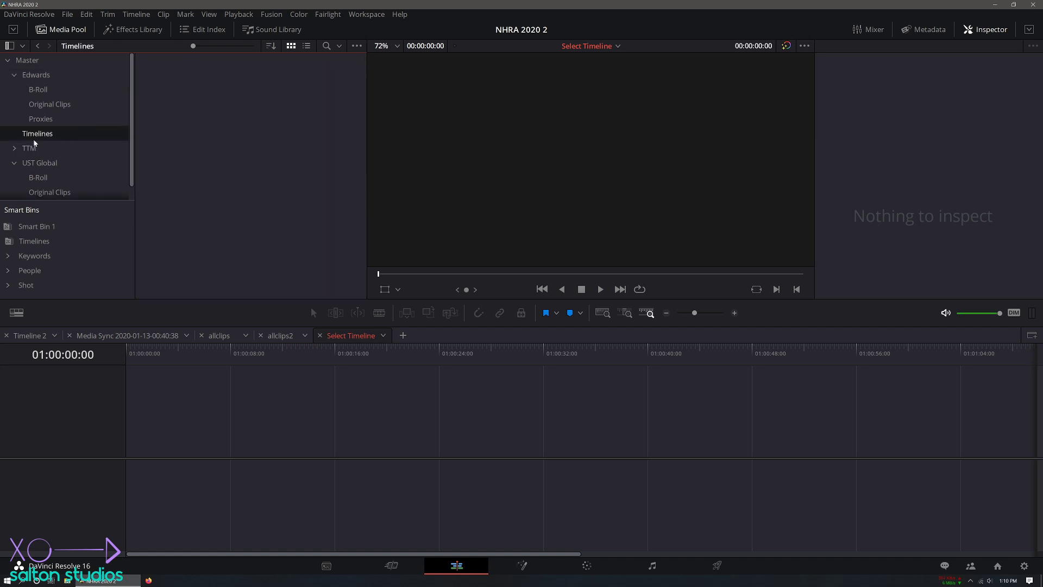
pyautogui.moveTo(34, 137); pyautogui.dragTo(42, 76)
pyautogui.click(44, 119)
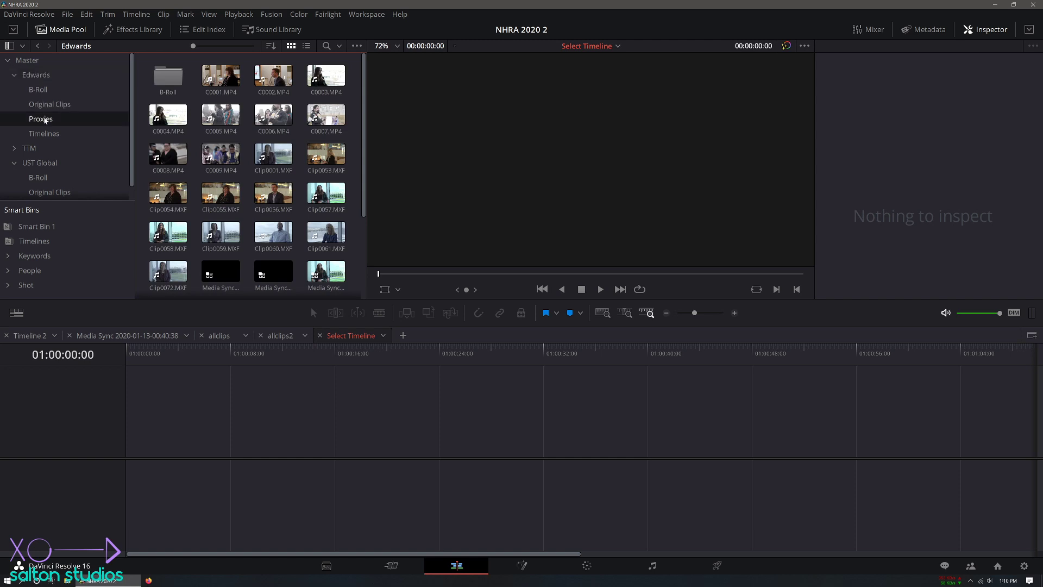
pyautogui.click(43, 105)
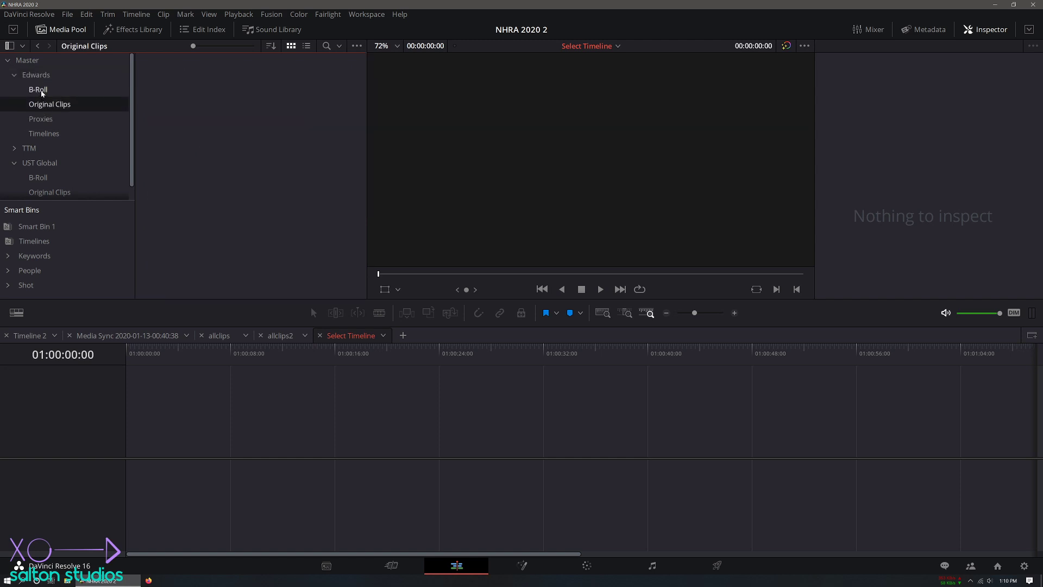
pyautogui.click(42, 90)
pyautogui.click(36, 75)
pyautogui.scroll(-3, 246, 182)
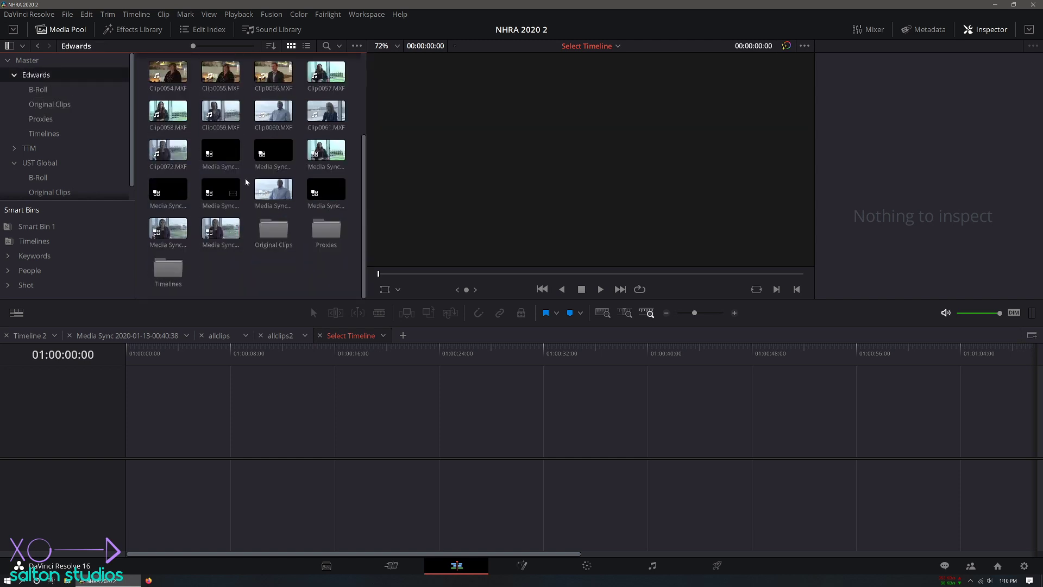
pyautogui.click(266, 155)
pyautogui.keyDown('ctrl'); pyautogui.click(221, 155); pyautogui.keyUp('ctrl')
pyautogui.keyDown('ctrl'); pyautogui.click(215, 188); pyautogui.keyUp('ctrl')
pyautogui.keyDown('ctrl'); pyautogui.click(173, 191); pyautogui.keyUp('ctrl')
pyautogui.keyDown('ctrl'); pyautogui.click(172, 222); pyautogui.keyUp('ctrl')
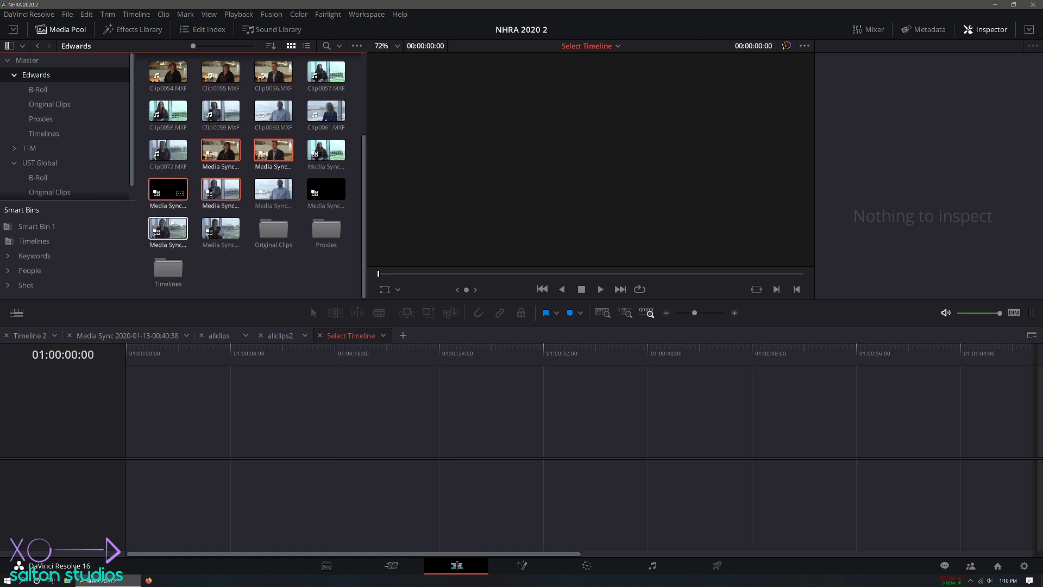
pyautogui.keyDown('ctrl'); pyautogui.click(268, 211); pyautogui.keyUp('ctrl')
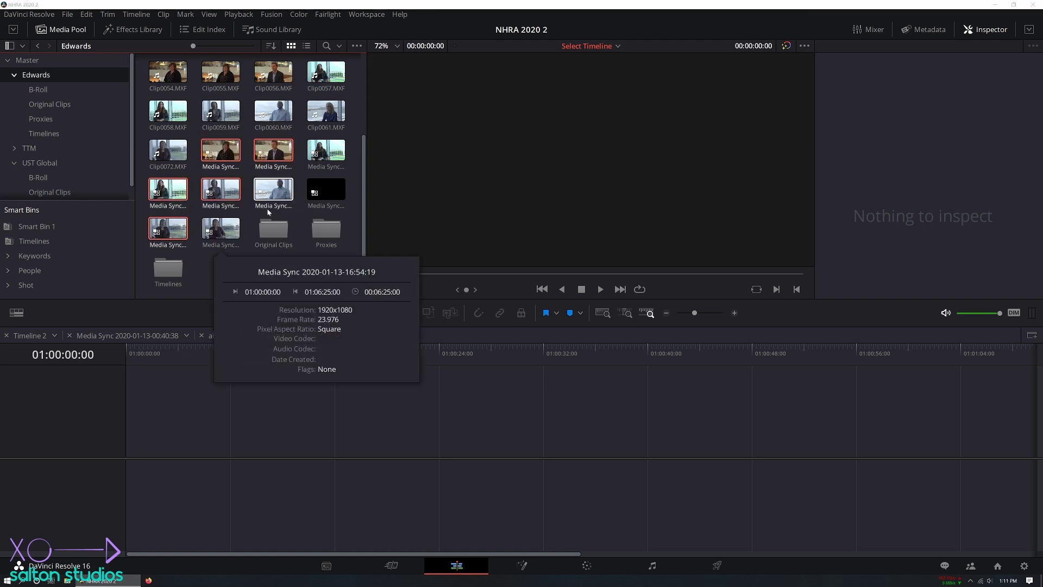
pyautogui.keyDown('ctrl'); pyautogui.click(217, 226); pyautogui.keyUp('ctrl')
pyautogui.keyDown('ctrl'); pyautogui.click(322, 195); pyautogui.keyUp('ctrl')
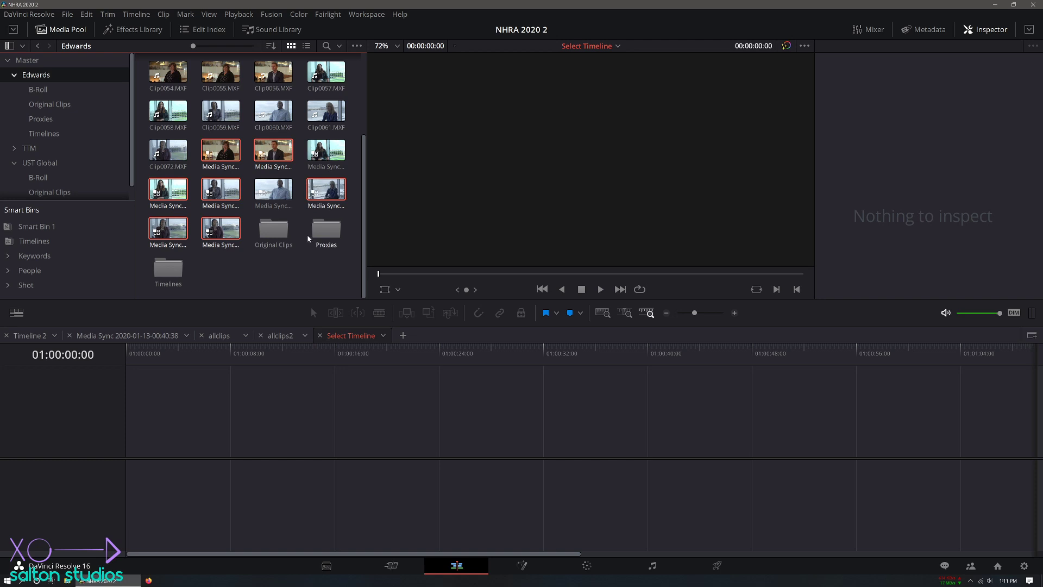
pyautogui.keyDown('ctrl'); pyautogui.click(322, 163); pyautogui.keyUp('ctrl')
pyautogui.moveTo(233, 154); pyautogui.dragTo(89, 136)
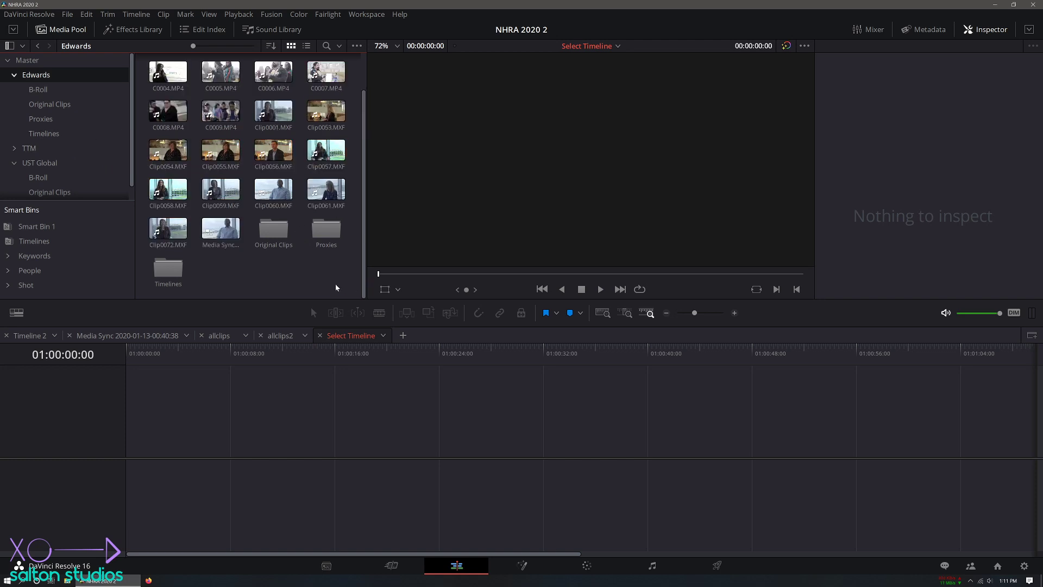
# Step: Create another new bin directly under Master in the media pool
pyautogui.scroll(1, 305, 195)
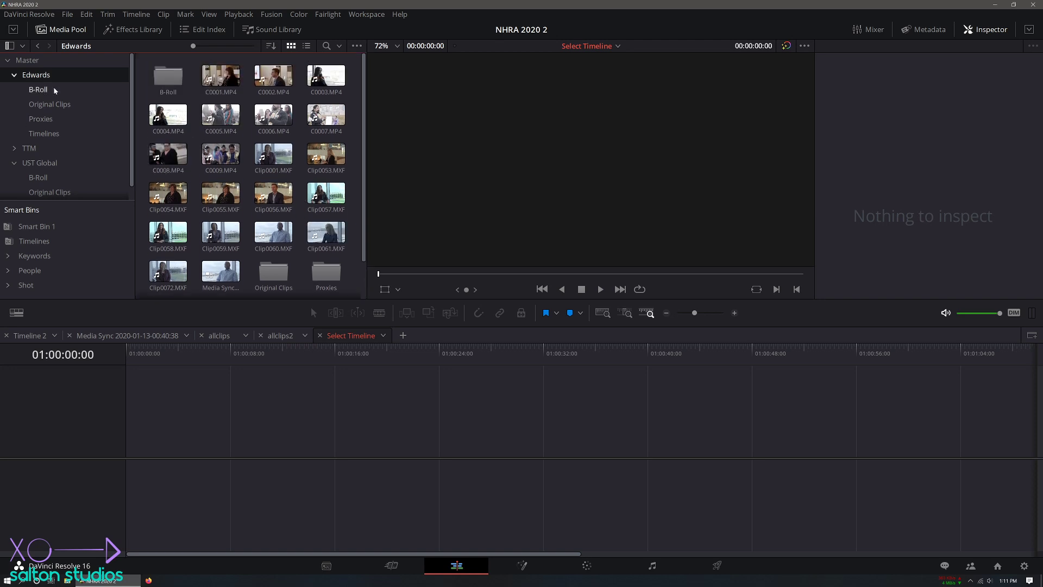
pyautogui.hotkey('ctrl', 'shift', 'n')
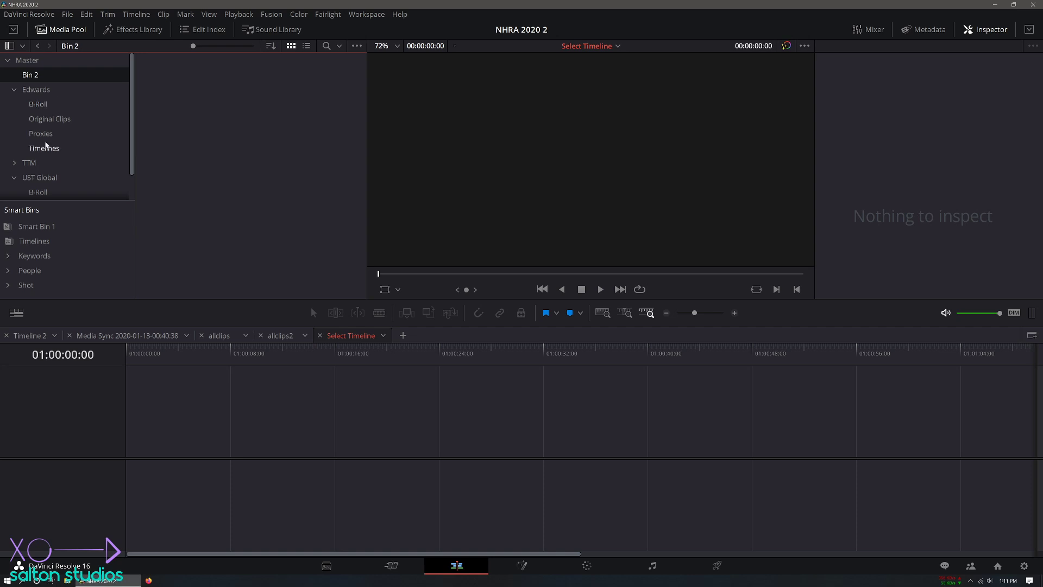
pyautogui.doubleClick(31, 76)
pyautogui.write('Interview')
pyautogui.press('BackSpace')
pyautogui.press('BackSpace')
pyautogui.press('BackSpace')
pyautogui.press('BackSpace')
pyautogui.press('BackSpace')
pyautogui.press('BackSpace')
pyautogui.press('BackSpace')
pyautogui.press('BackSpace')
pyautogui.press('BackSpace')
pyautogui.press('Escape')
# Step: Preview clips C0001.MP4, C0005.MP4, C0006.MP4, C0007.MP4, Clip0001.MXF and Clip0053.MXF from the Edwards bin in the source viewer
pyautogui.click(53, 119)
pyautogui.click(35, 89)
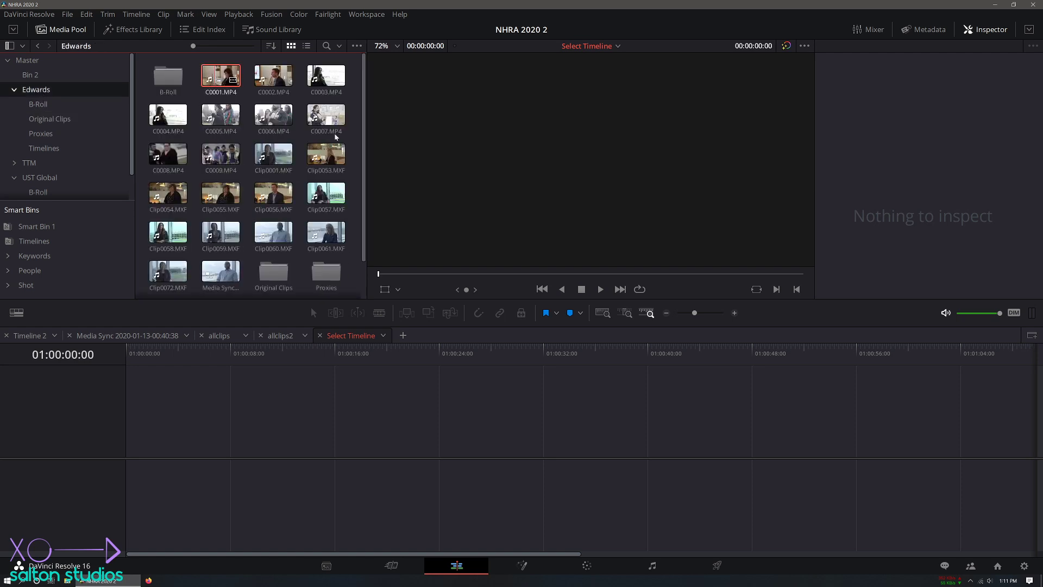
pyautogui.doubleClick(220, 75)
pyautogui.moveTo(434, 279); pyautogui.dragTo(548, 274)
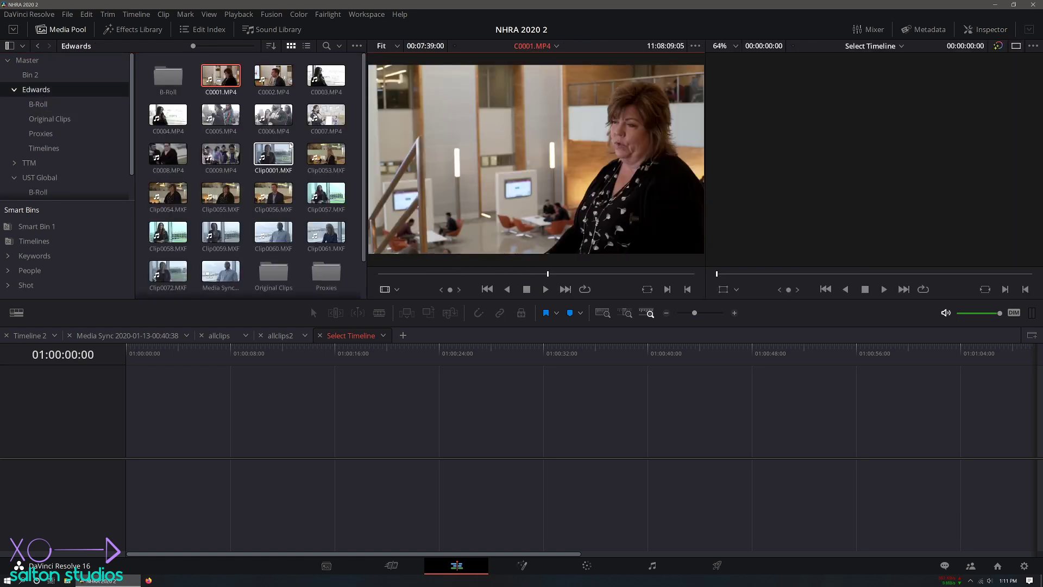
pyautogui.doubleClick(218, 120)
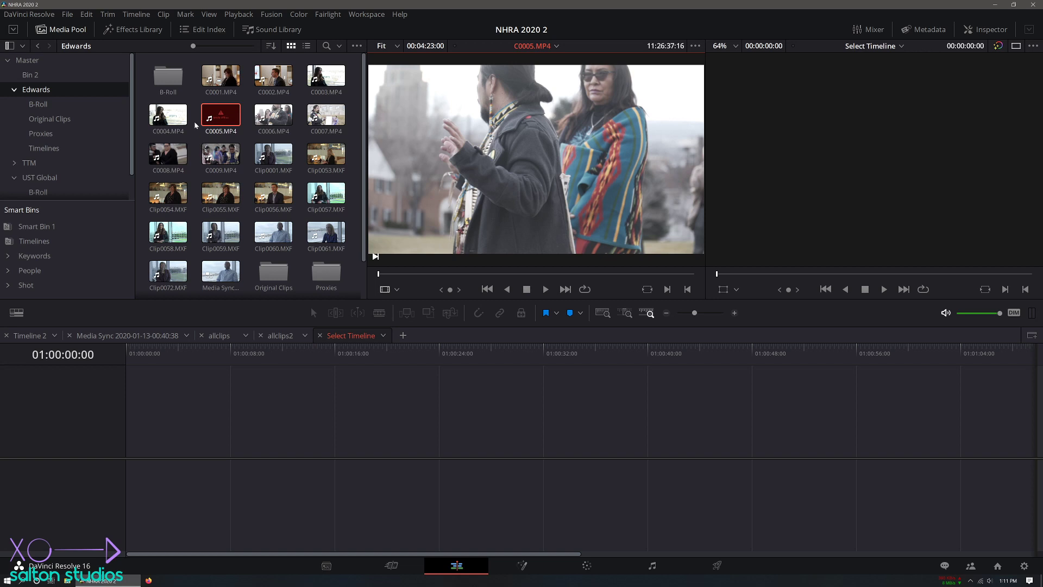
pyautogui.doubleClick(272, 115)
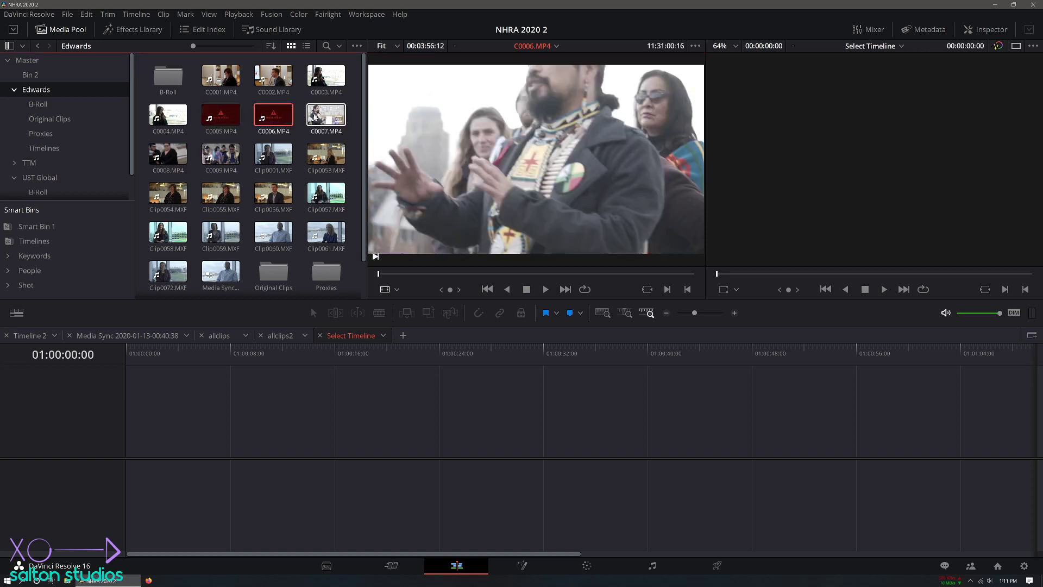
pyautogui.doubleClick(315, 116)
pyautogui.doubleClick(273, 153)
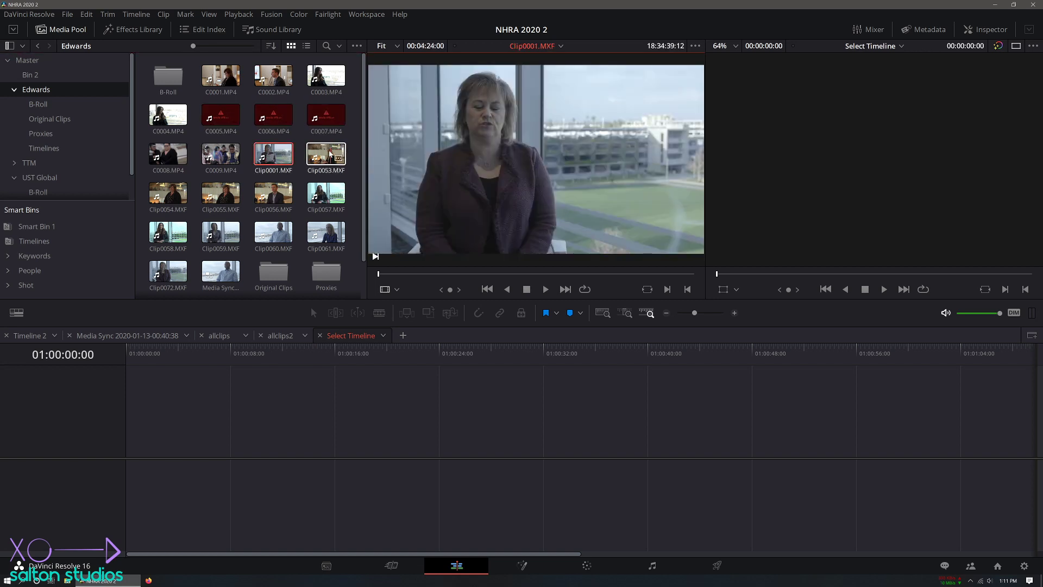
pyautogui.doubleClick(328, 155)
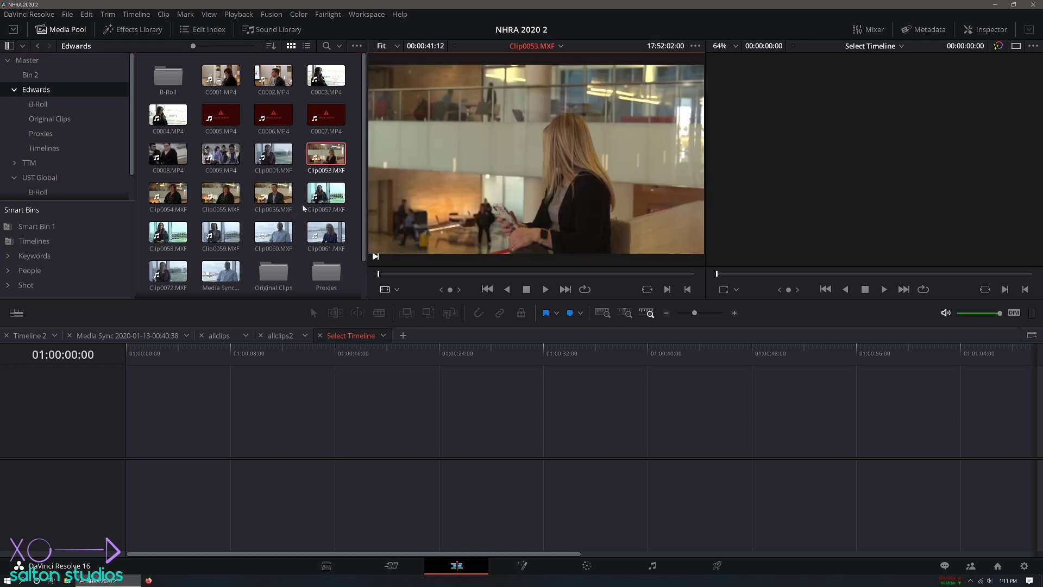
pyautogui.click(221, 76)
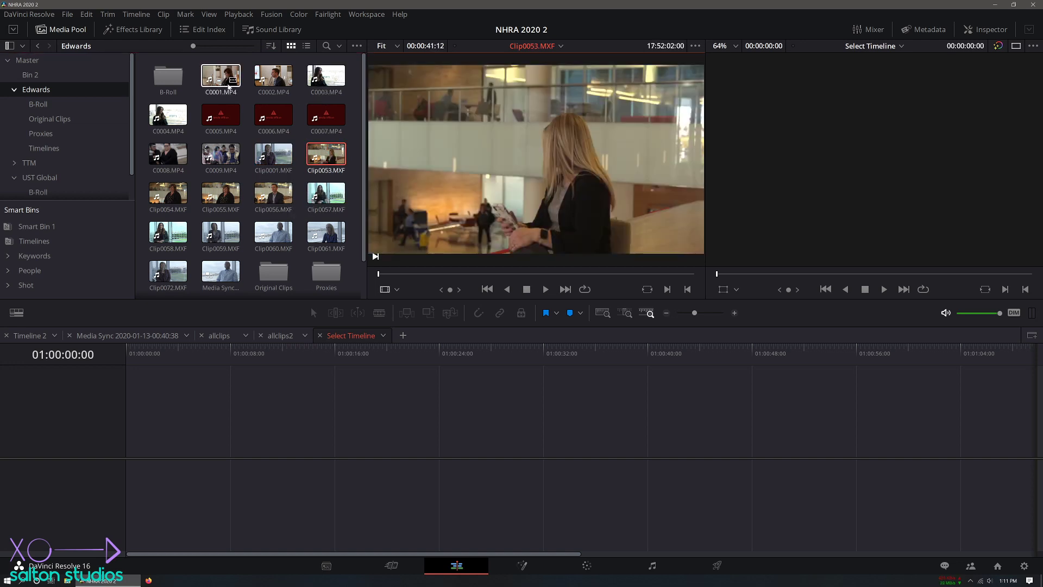
pyautogui.keyDown('ctrl'); pyautogui.click(272, 79); pyautogui.keyUp('ctrl')
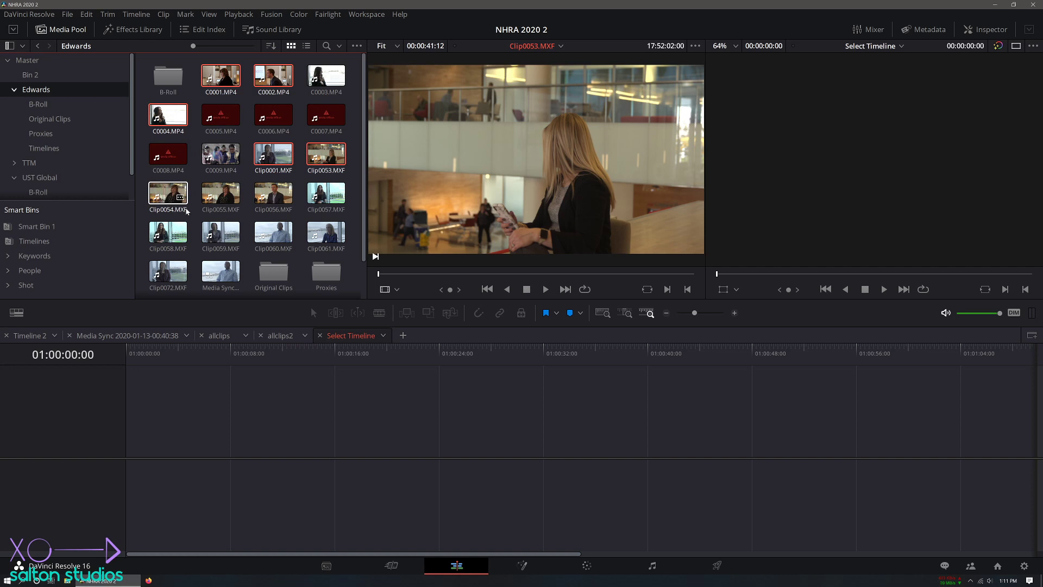
pyautogui.keyDown('ctrl'); pyautogui.click(164, 204); pyautogui.keyUp('ctrl')
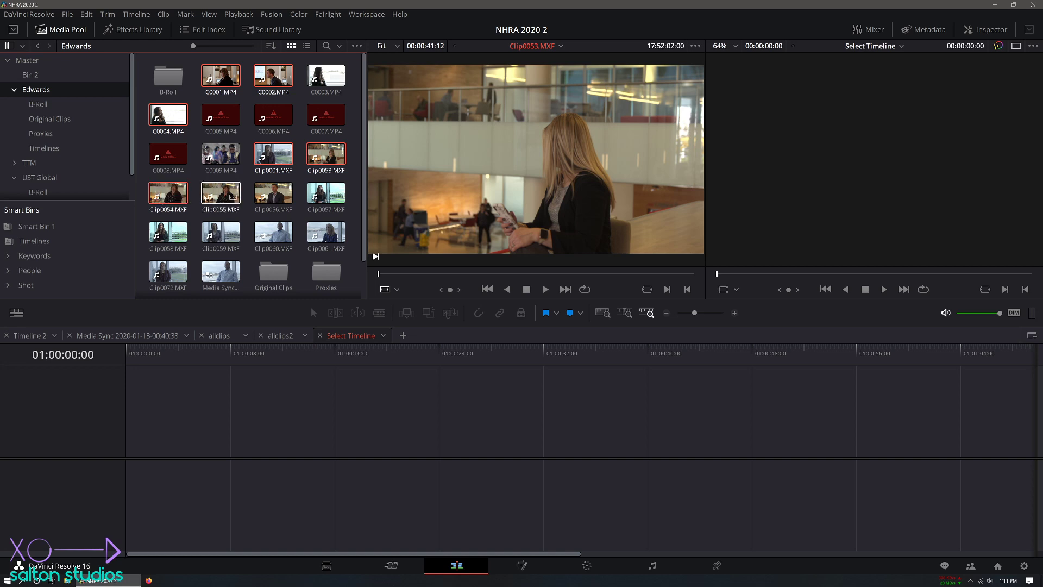
pyautogui.keyDown('ctrl'); pyautogui.click(214, 197); pyautogui.keyUp('ctrl')
pyautogui.keyDown('ctrl'); pyautogui.click(266, 197); pyautogui.keyUp('ctrl')
pyautogui.keyDown('ctrl'); pyautogui.click(164, 235); pyautogui.keyUp('ctrl')
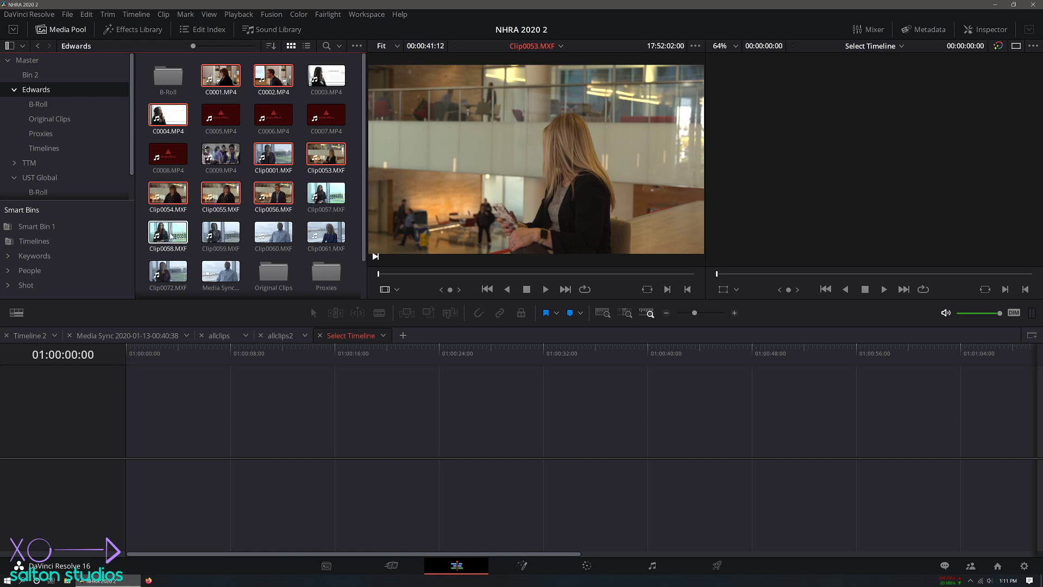
pyautogui.keyDown('ctrl'); pyautogui.click(216, 234); pyautogui.keyUp('ctrl')
pyautogui.keyDown('ctrl'); pyautogui.click(260, 234); pyautogui.keyUp('ctrl')
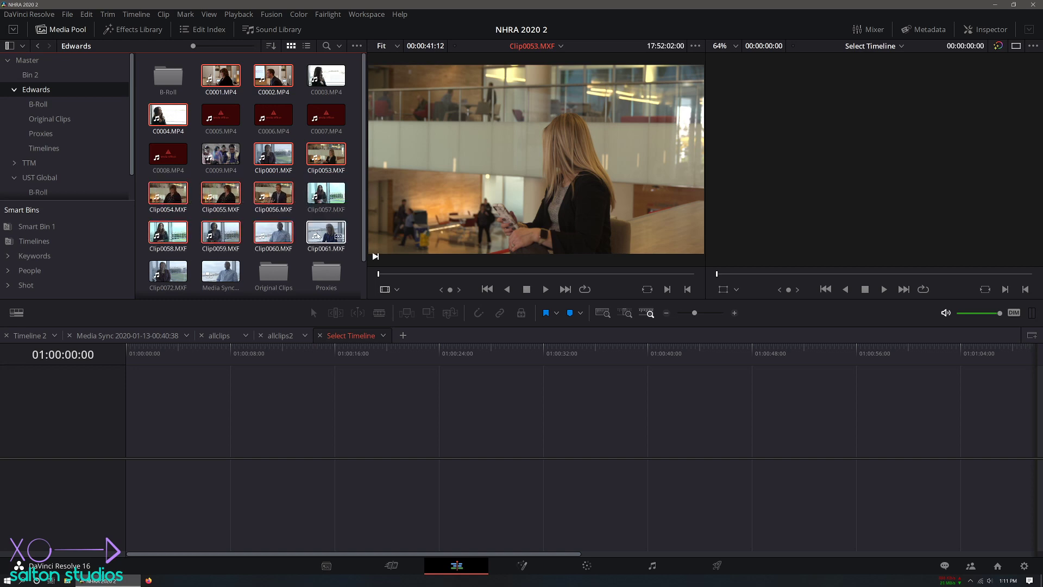
pyautogui.keyDown('ctrl'); pyautogui.click(325, 233); pyautogui.keyUp('ctrl')
pyautogui.keyDown('ctrl'); pyautogui.click(325, 194); pyautogui.keyUp('ctrl')
pyautogui.keyDown('ctrl'); pyautogui.click(168, 270); pyautogui.keyUp('ctrl')
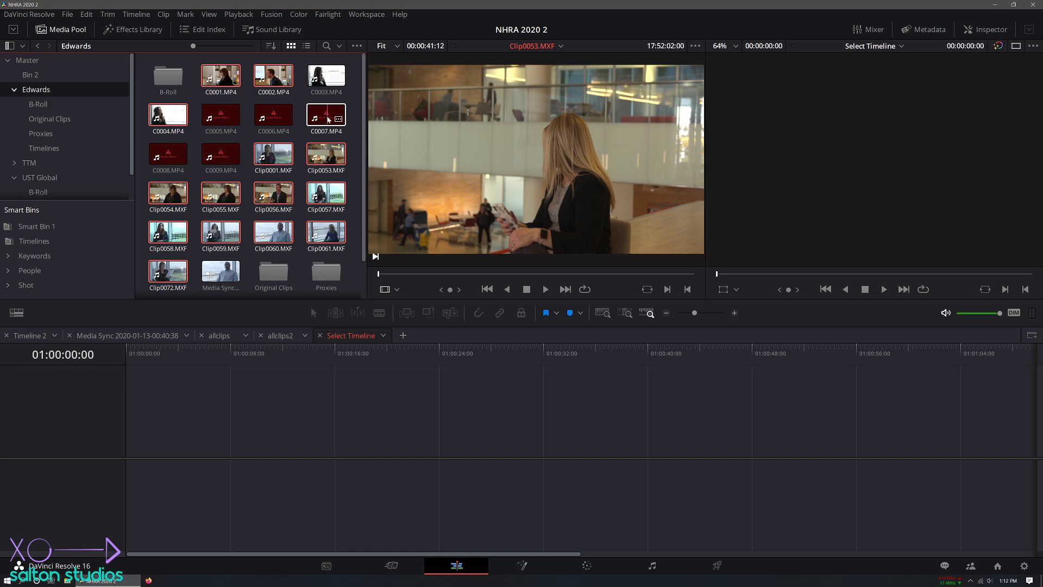
pyautogui.click(356, 274)
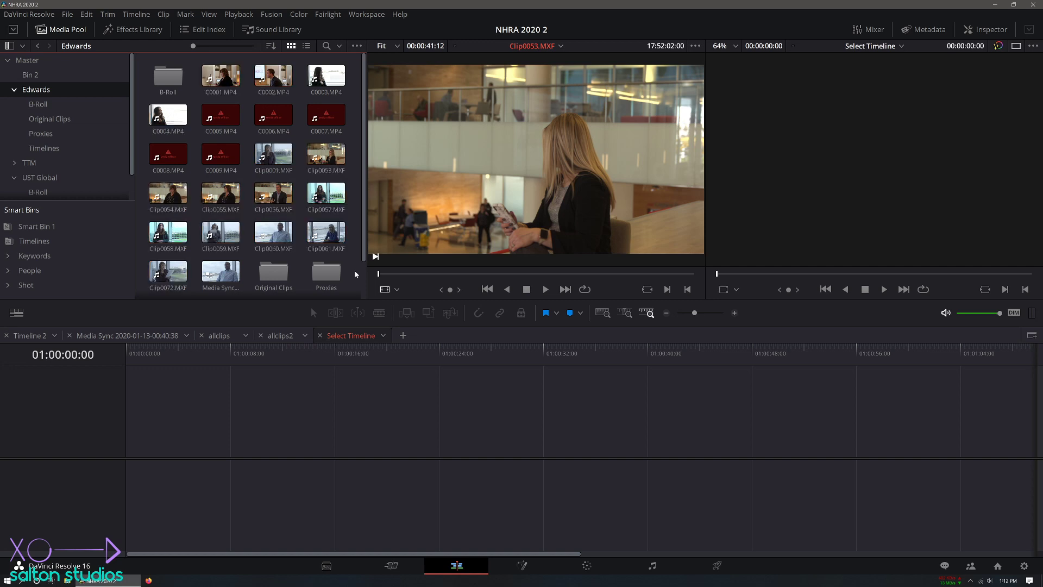
# Step: List the Edwards clips by name and create a timeline named Edwards All Interviews Full A Cam from Clip0001.MXF through Clip0072.MXF
pyautogui.click(306, 46)
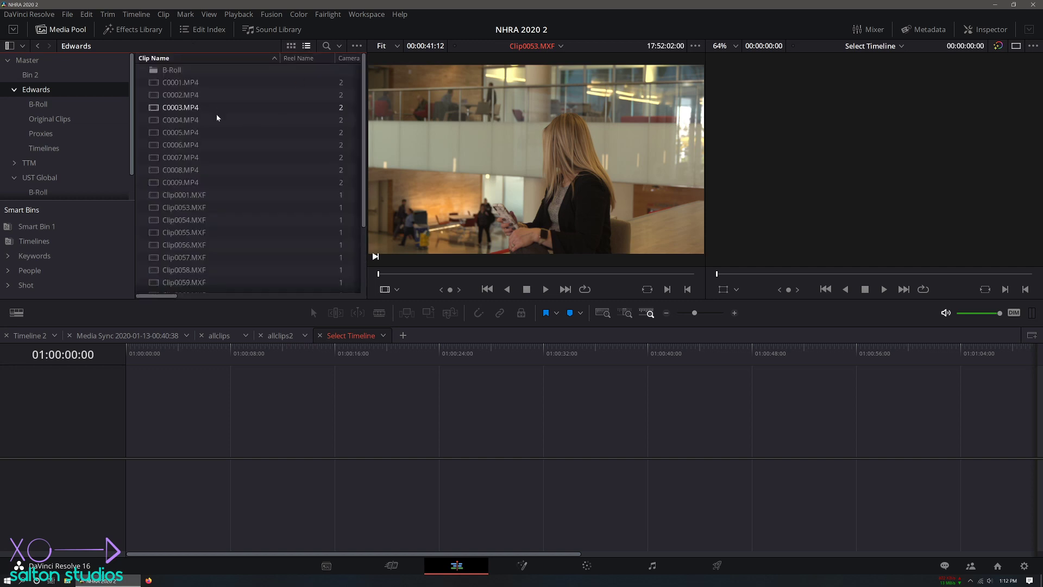
pyautogui.scroll(-3, 201, 211)
pyautogui.keyDown('shift'); pyautogui.click(201, 235); pyautogui.keyUp('shift')
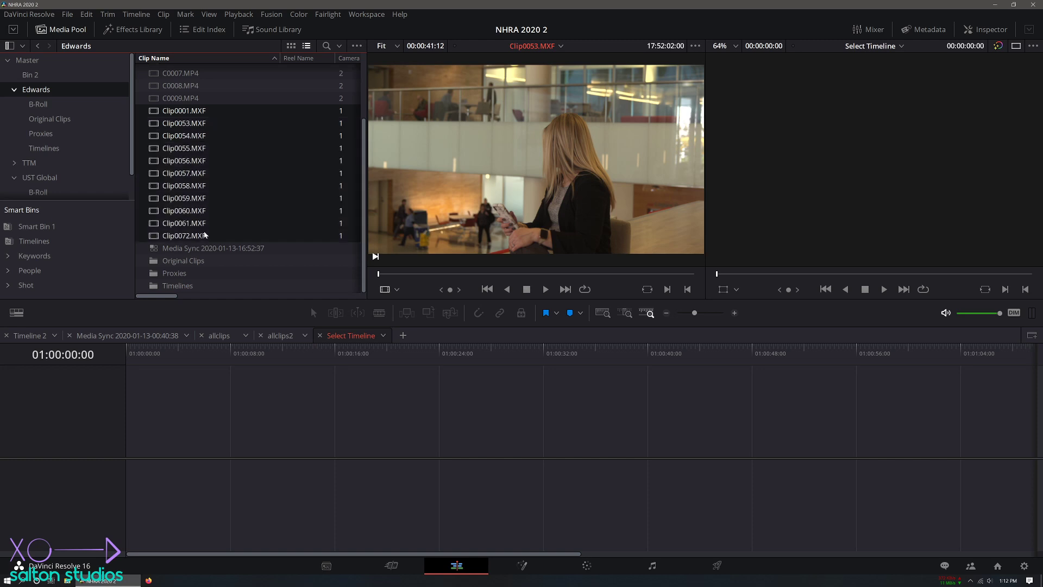
pyautogui.rightClick(205, 207)
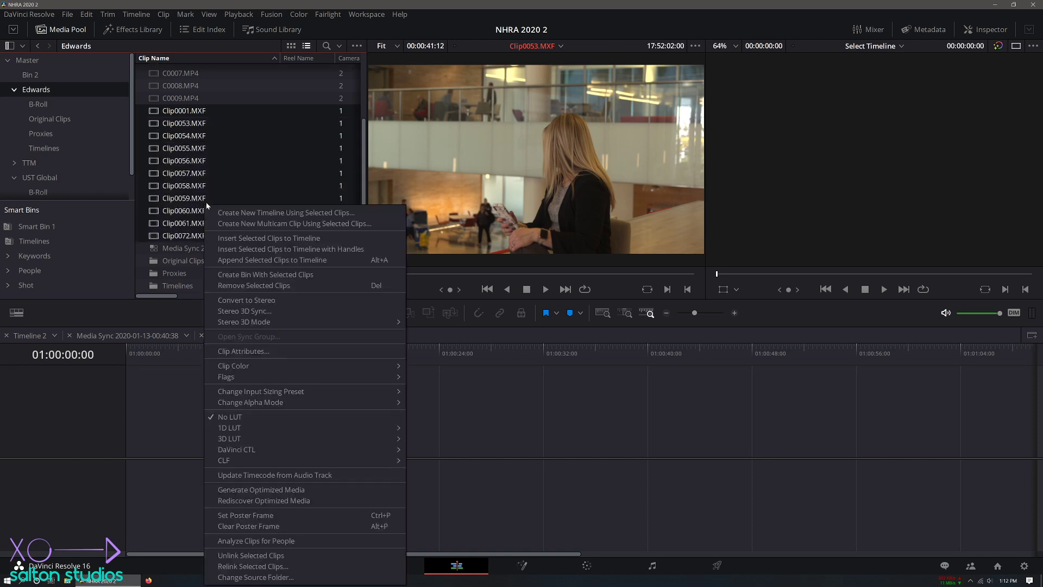
pyautogui.click(244, 215)
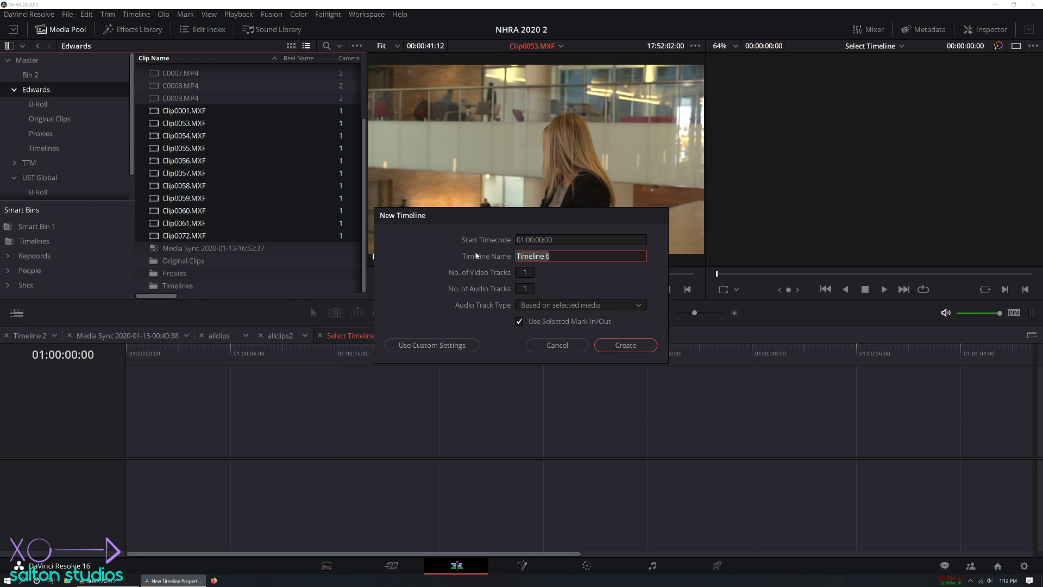
pyautogui.write('All INte')
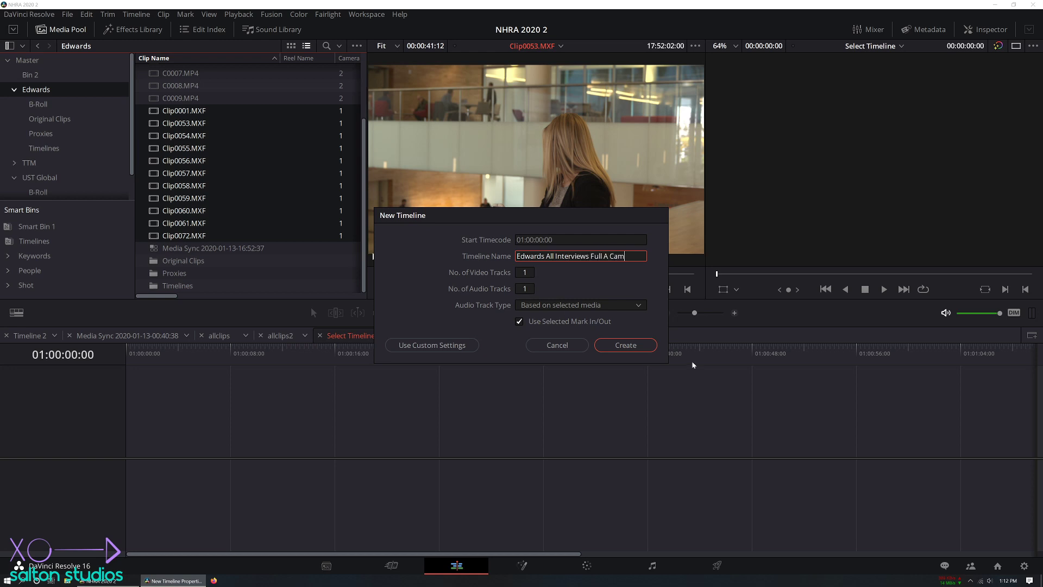
pyautogui.click(633, 346)
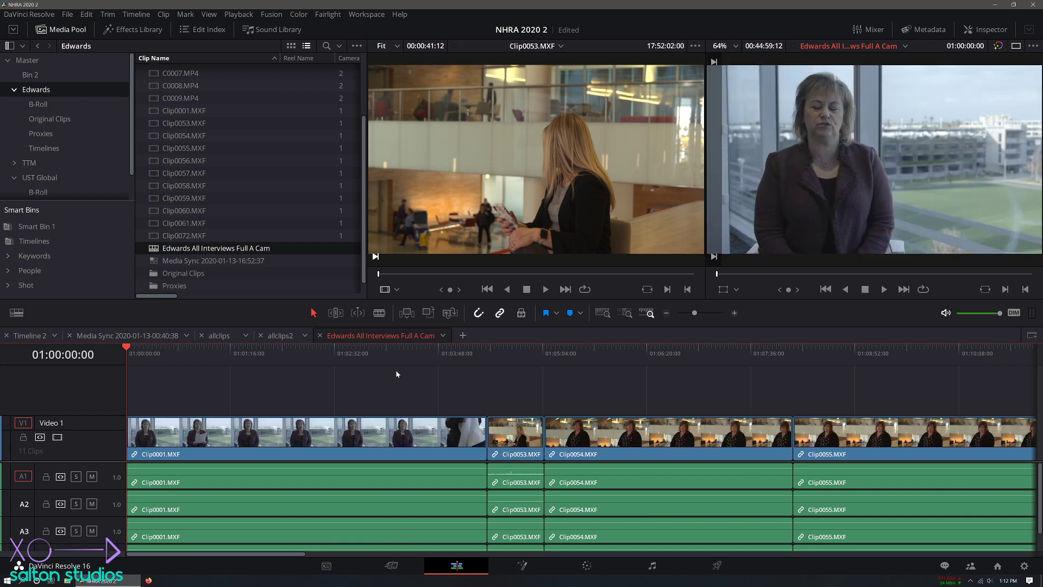
# Step: Show the audio mixer, widen it to fit tracks A1 to A4, and play part of Clip0001.MXF in the timeline to check audio levels
pyautogui.scroll(-3, 403, 413)
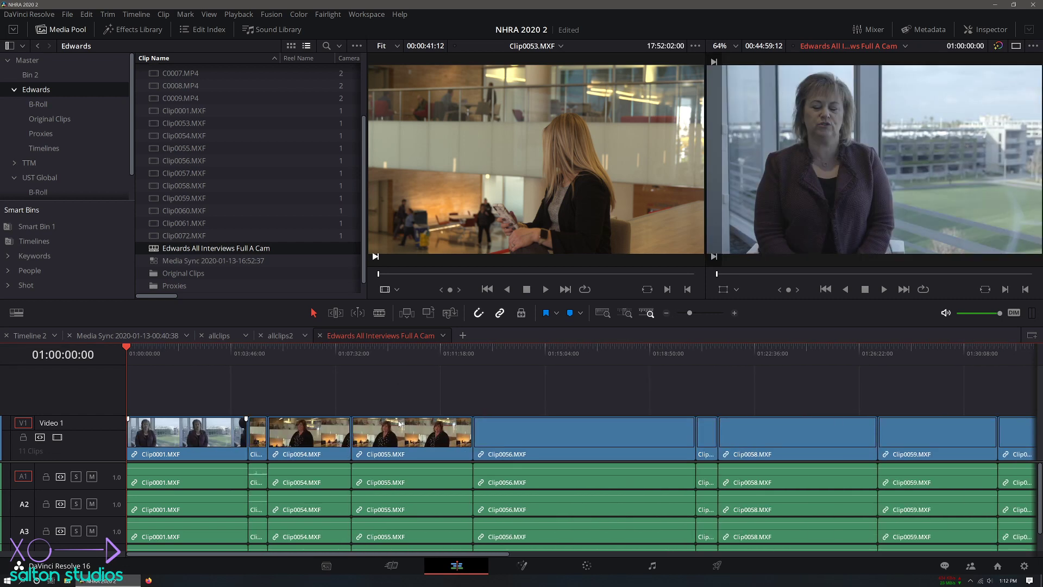
pyautogui.scroll(-3, 399, 424)
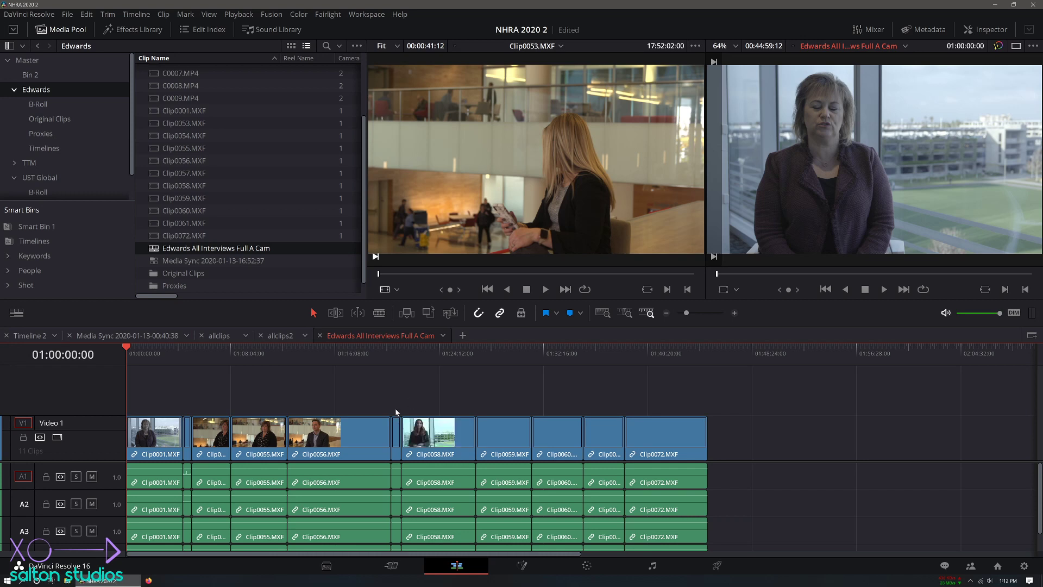
pyautogui.scroll(1, 396, 412)
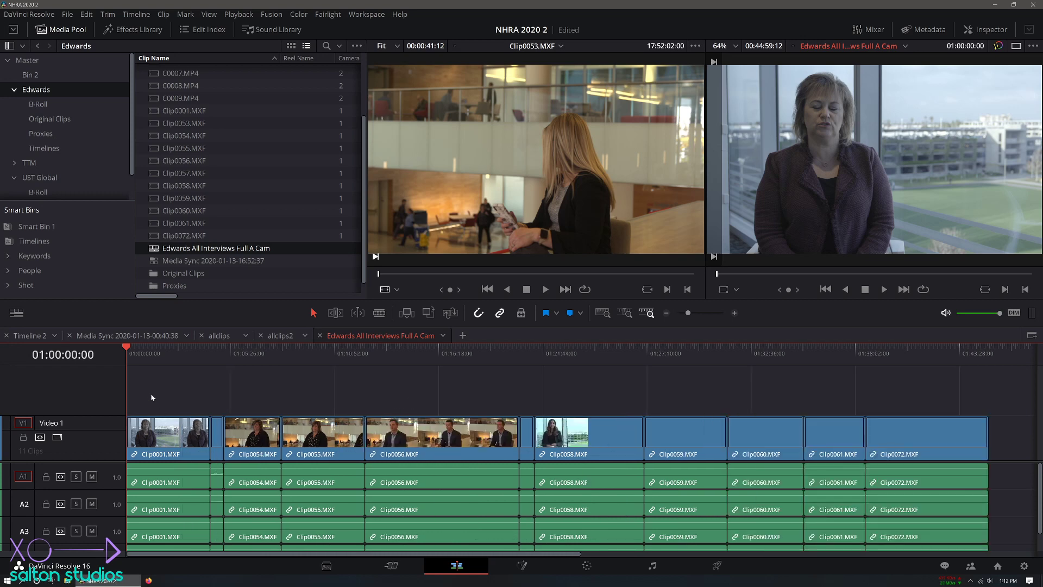
pyautogui.click(18, 314)
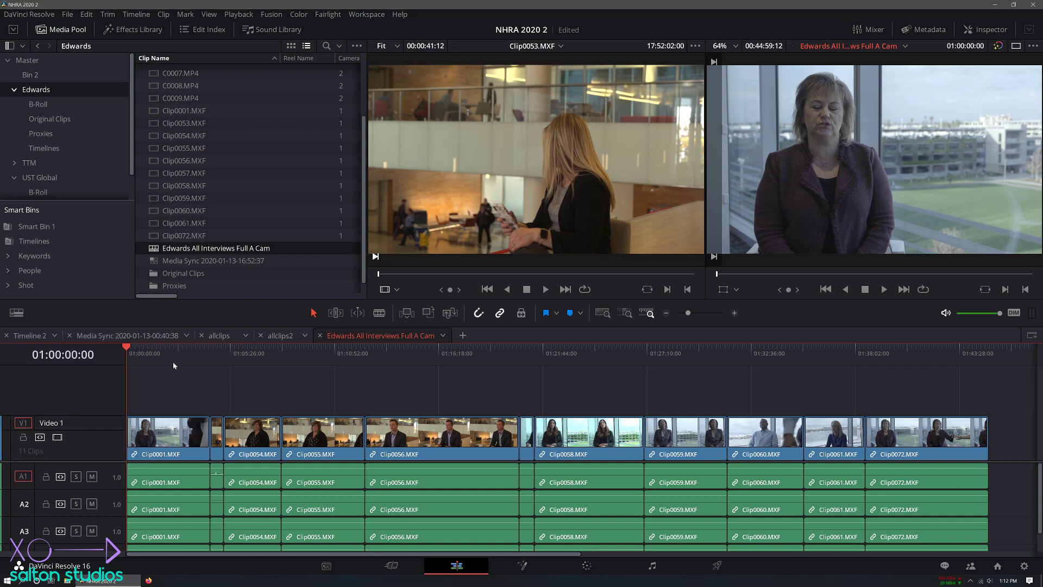
pyautogui.moveTo(139, 356); pyautogui.dragTo(177, 358)
pyautogui.click(869, 30)
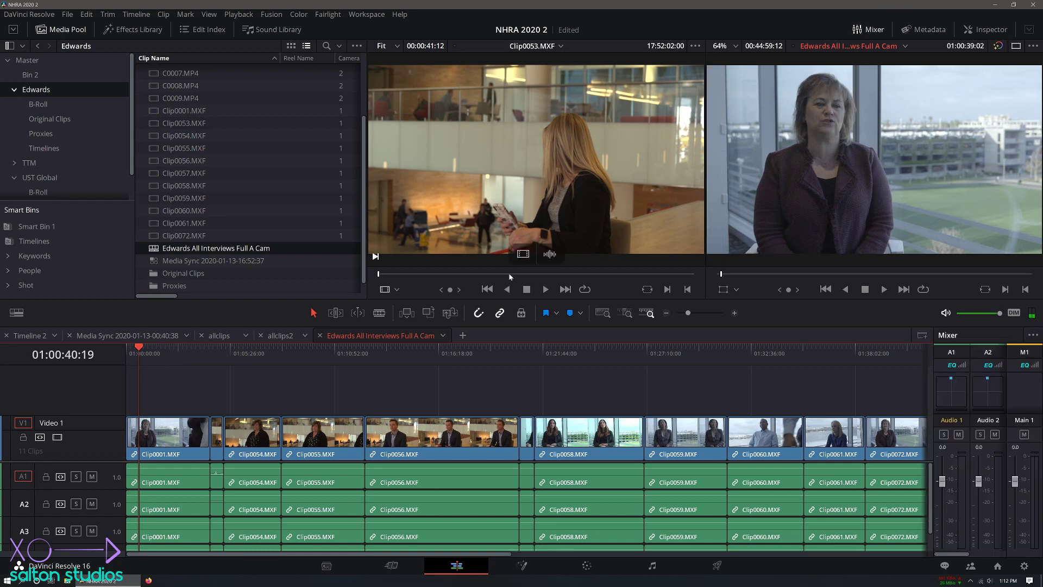
pyautogui.press('space')
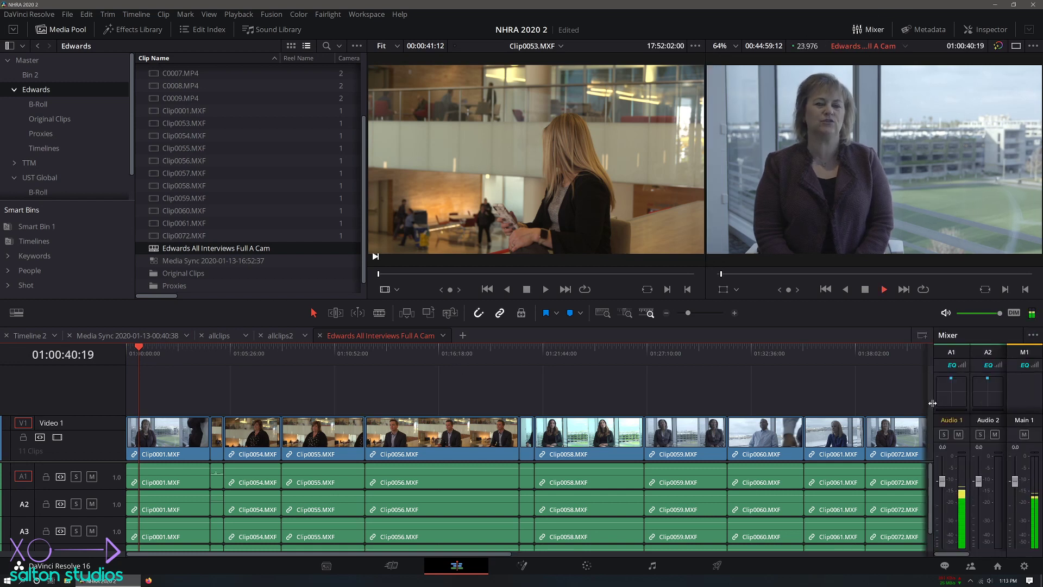
pyautogui.moveTo(933, 400); pyautogui.dragTo(716, 403)
pyautogui.press('space')
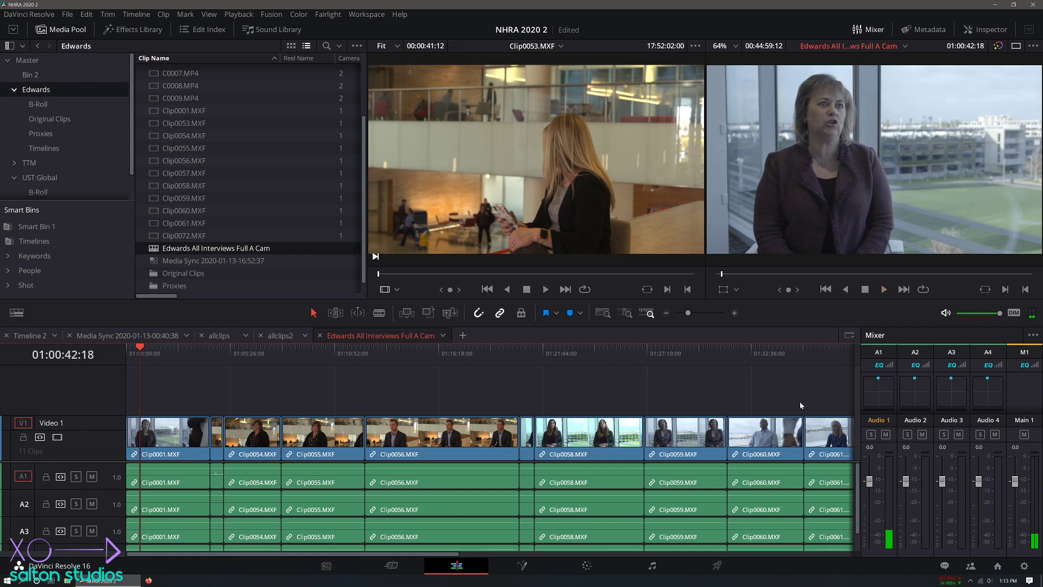
# Step: Hide the audio mixer and delete all clips from the Edwards All Interviews Full A Cam timeline
pyautogui.moveTo(860, 375); pyautogui.dragTo(1016, 377)
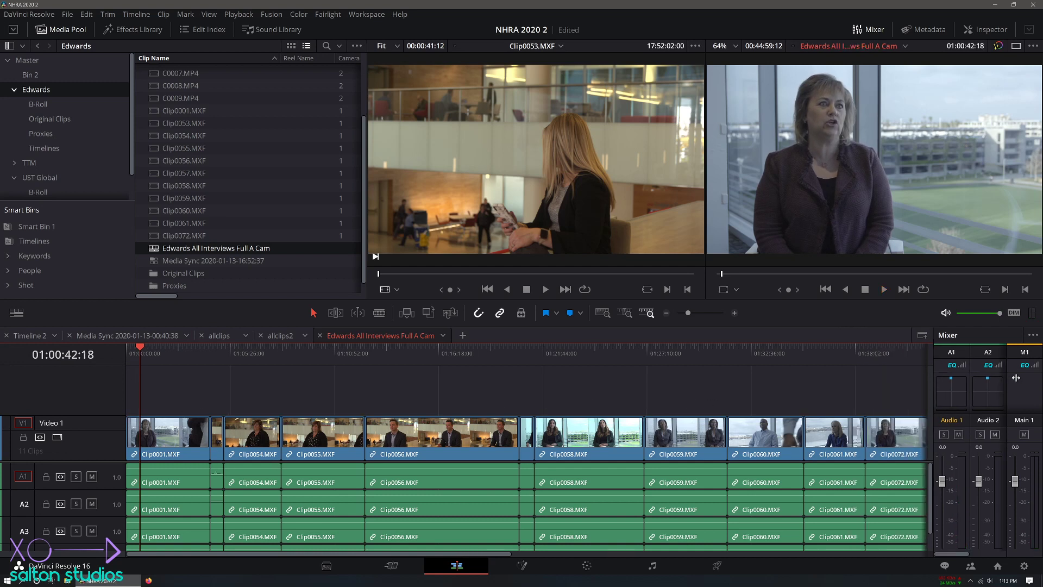
pyautogui.click(868, 29)
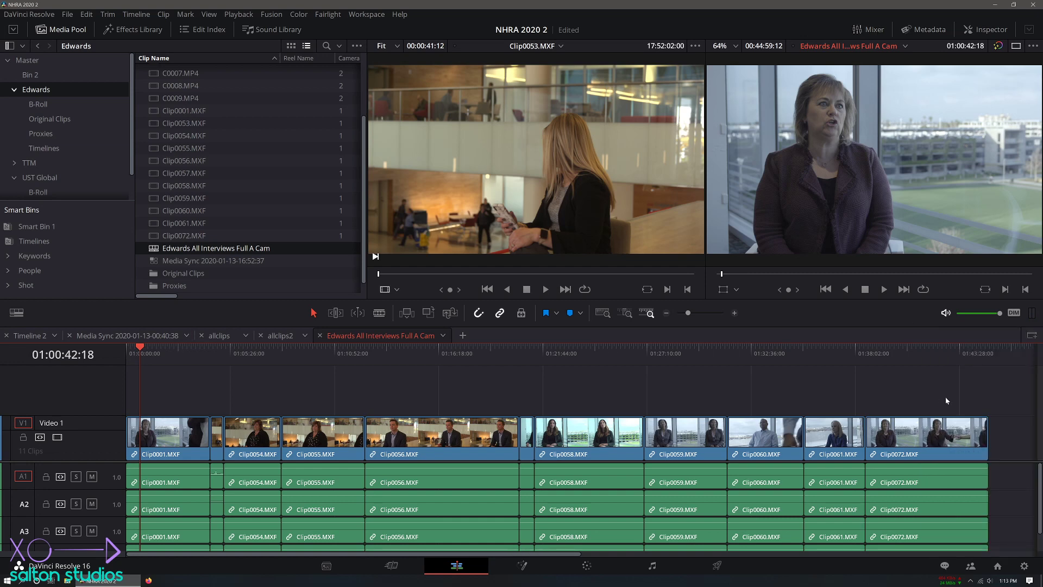
pyautogui.moveTo(991, 399); pyautogui.dragTo(145, 511)
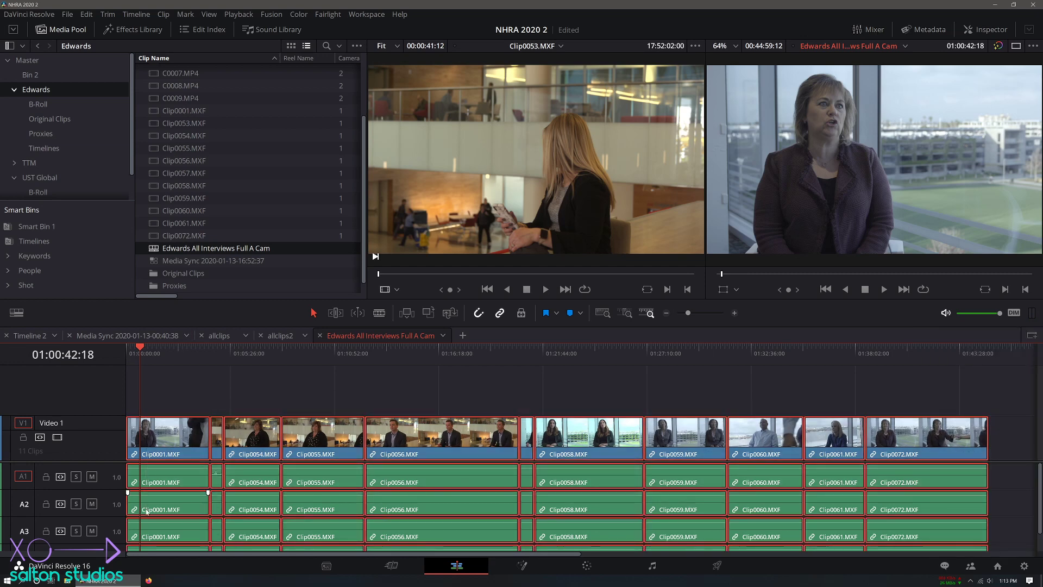
pyautogui.press('Delete')
# Step: In the clip attributes of Clip0001.MXF through Clip0072.MXF, remove every audio track except Audio 1 on Embedded Channel 1
pyautogui.click(198, 111)
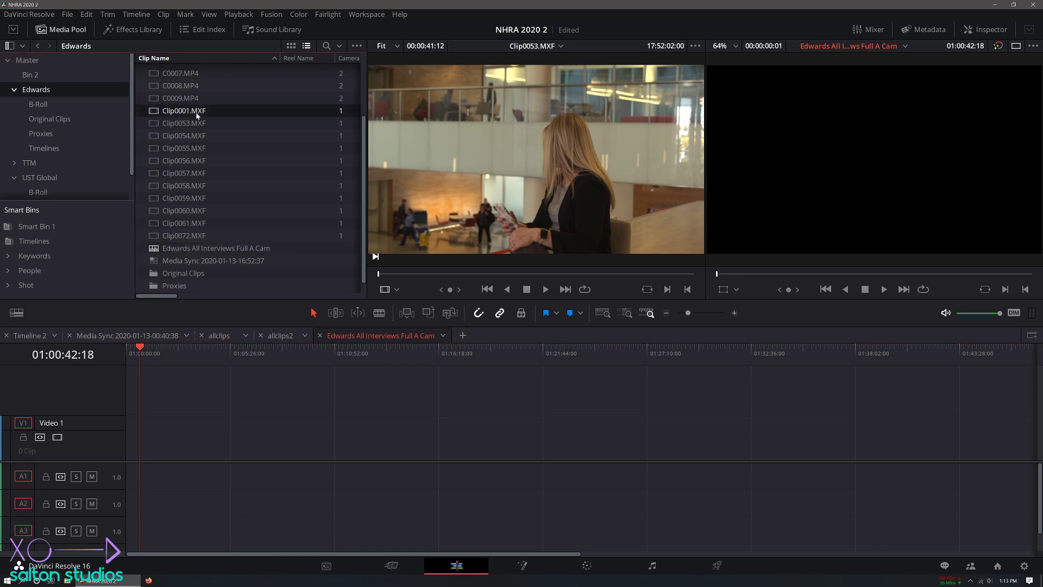
pyautogui.keyDown('ctrl'); pyautogui.click(202, 198); pyautogui.keyUp('ctrl')
pyautogui.keyDown('shift'); pyautogui.click(204, 236); pyautogui.keyUp('shift')
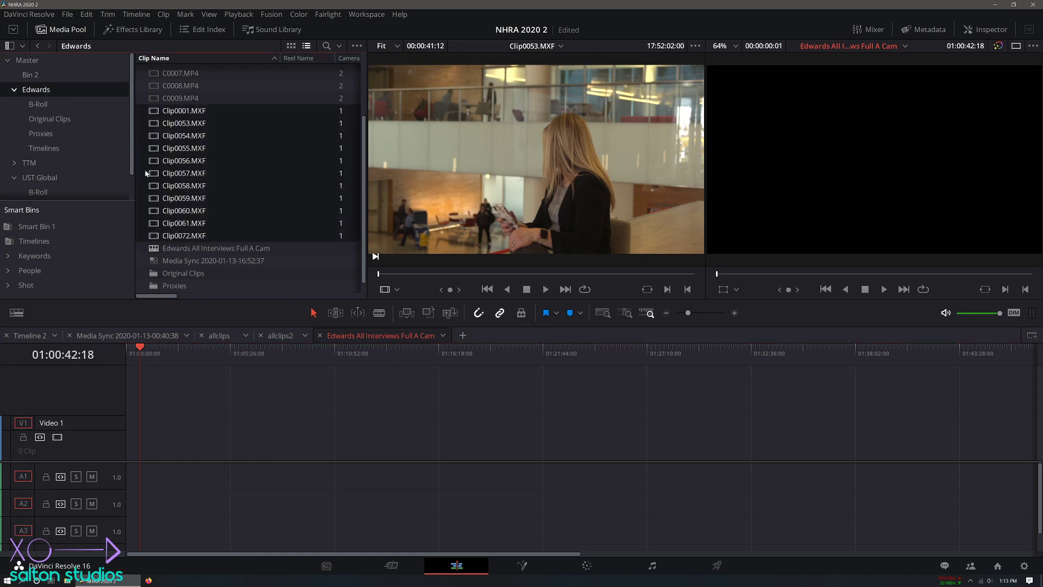
pyautogui.rightClick(178, 164)
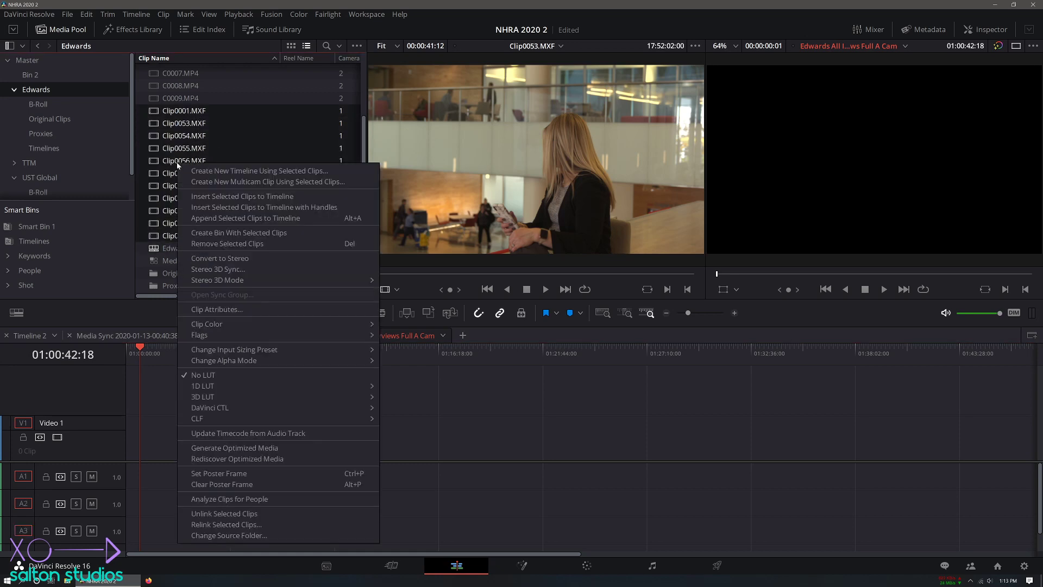
pyautogui.click(238, 309)
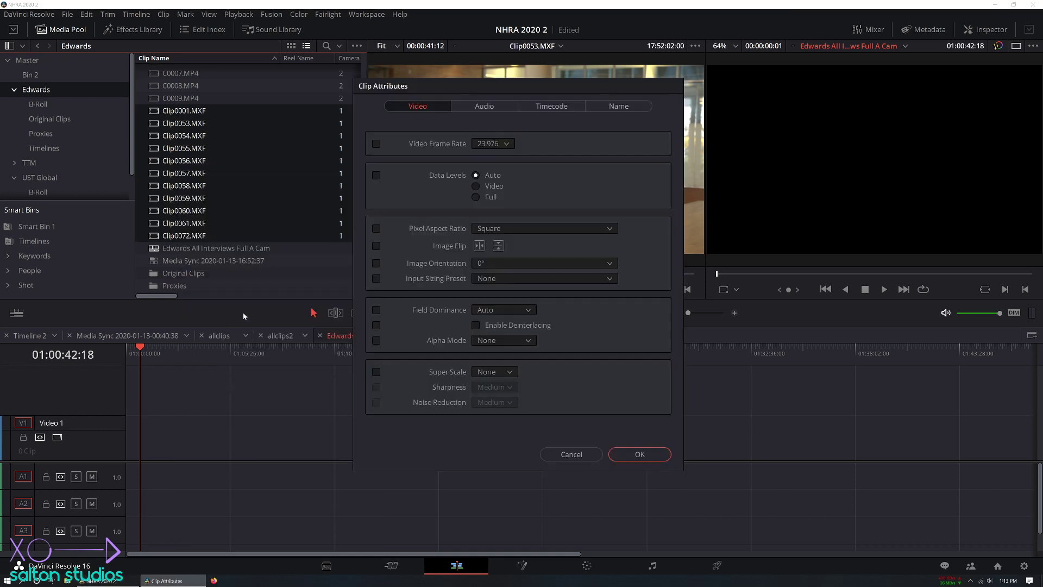
pyautogui.click(484, 106)
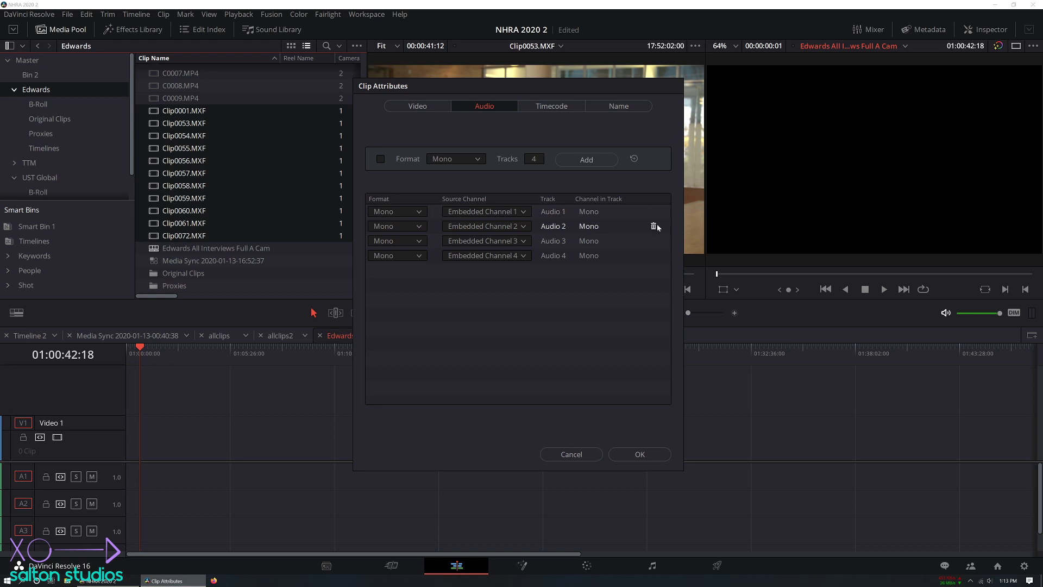
pyautogui.click(653, 227)
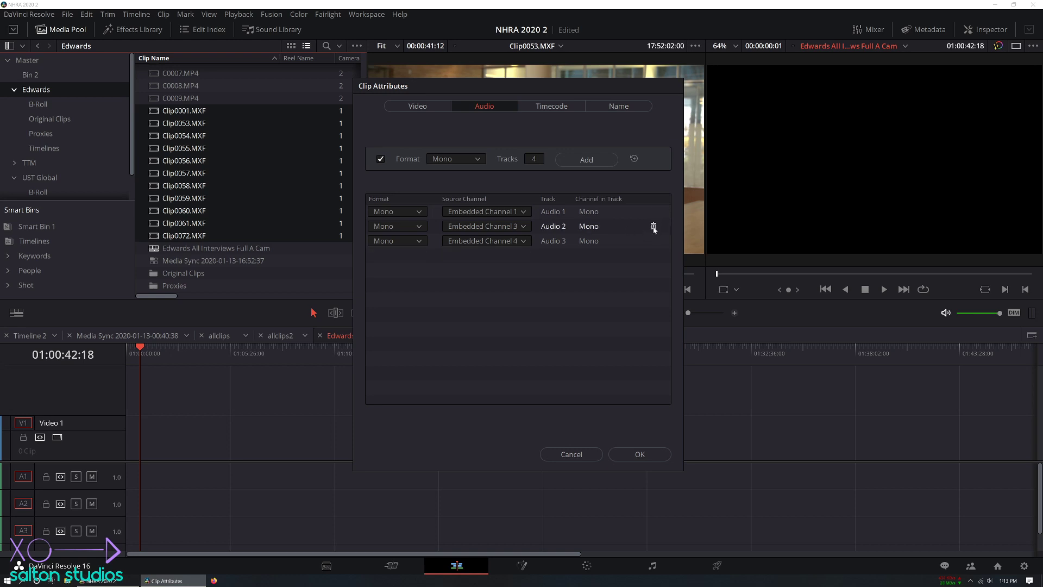
pyautogui.click(652, 228)
pyautogui.click(655, 228)
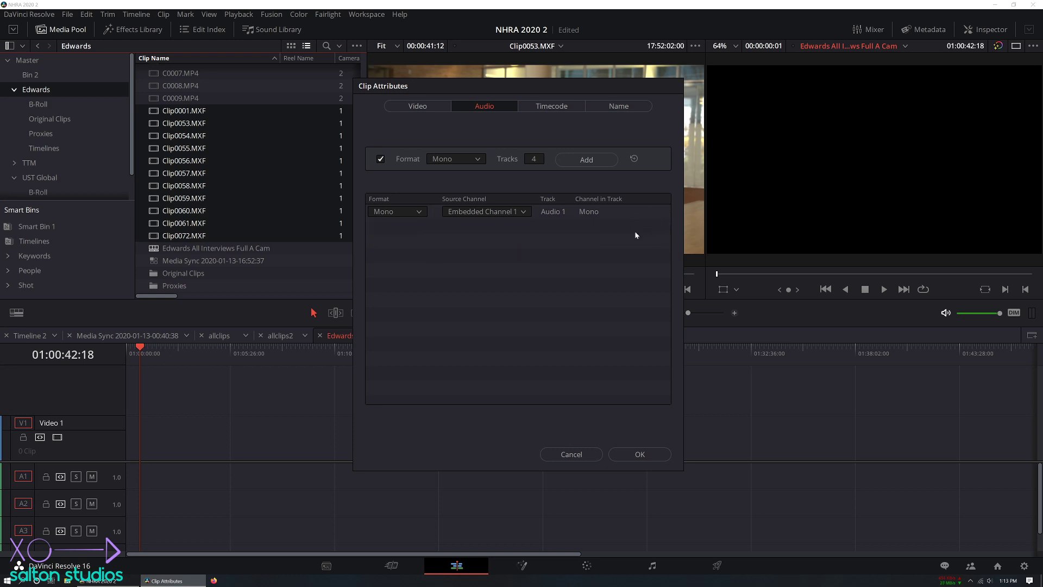
# Step: Make Audio 1 a Stereo track with Embedded Channel 1 feeding both left and right, and apply the clip attributes
pyautogui.click(417, 212)
pyautogui.click(403, 237)
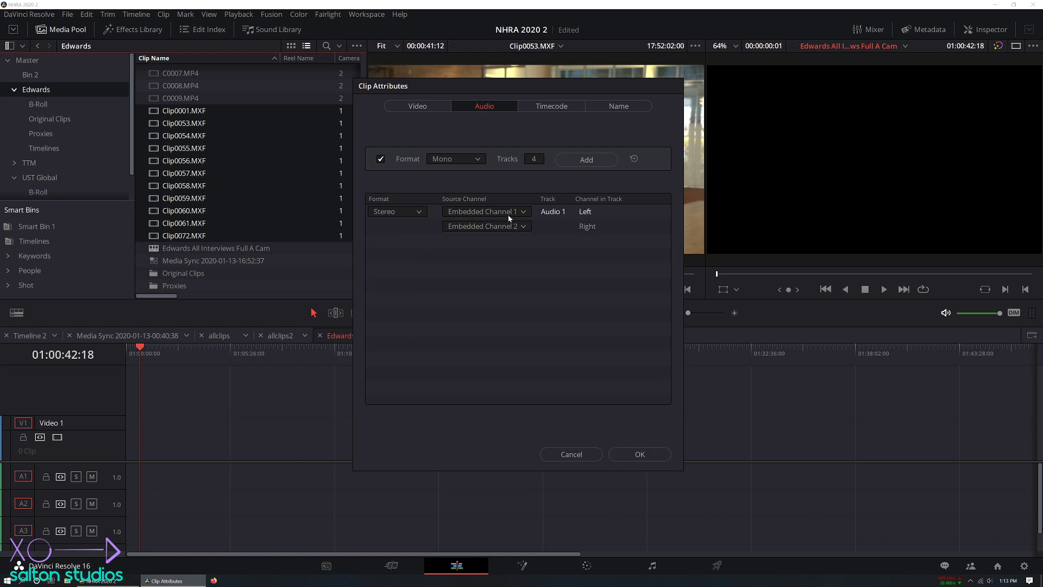
pyautogui.click(496, 226)
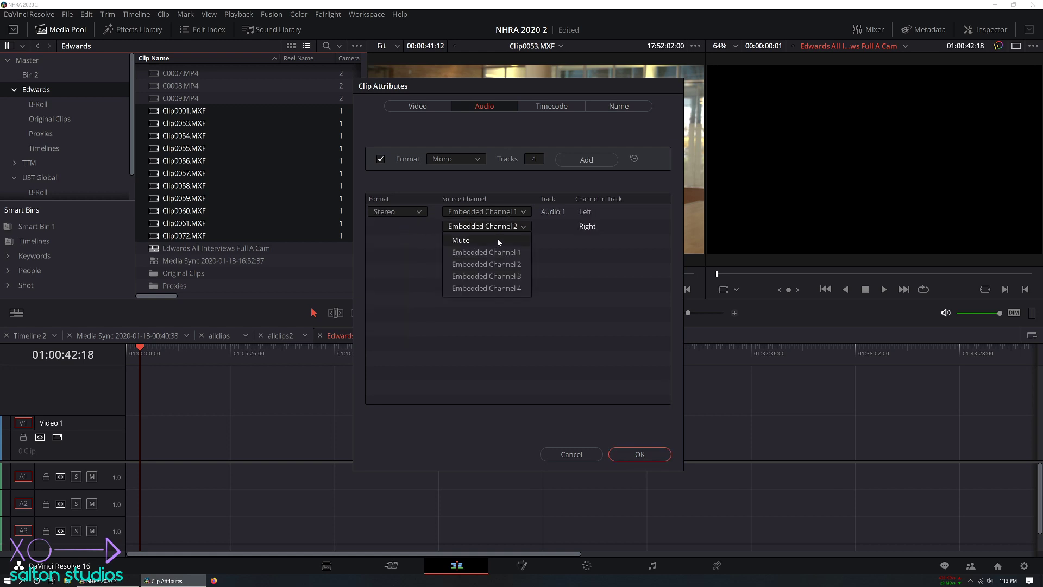
pyautogui.click(499, 255)
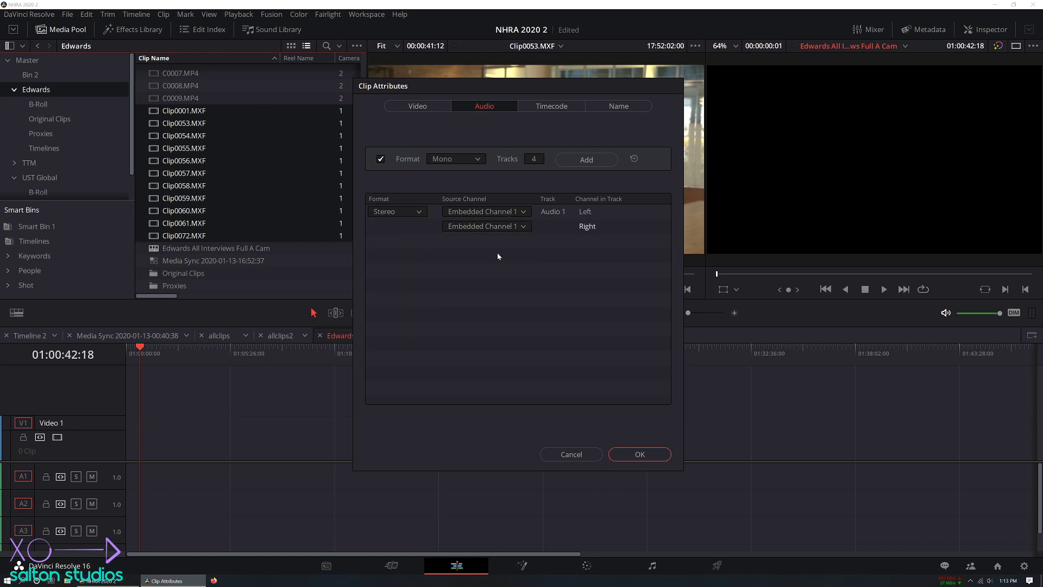
pyautogui.click(478, 227)
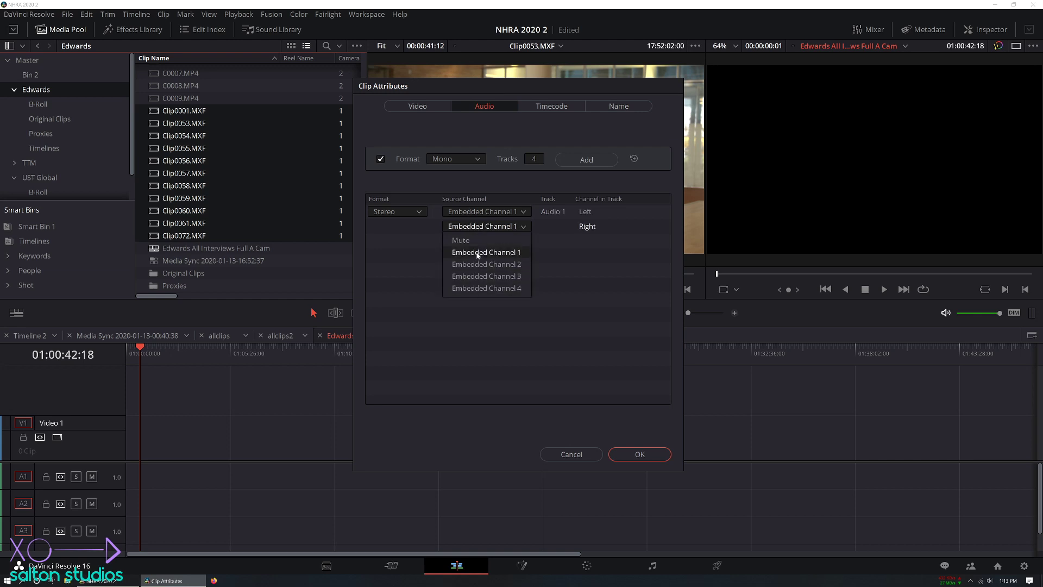
pyautogui.click(500, 253)
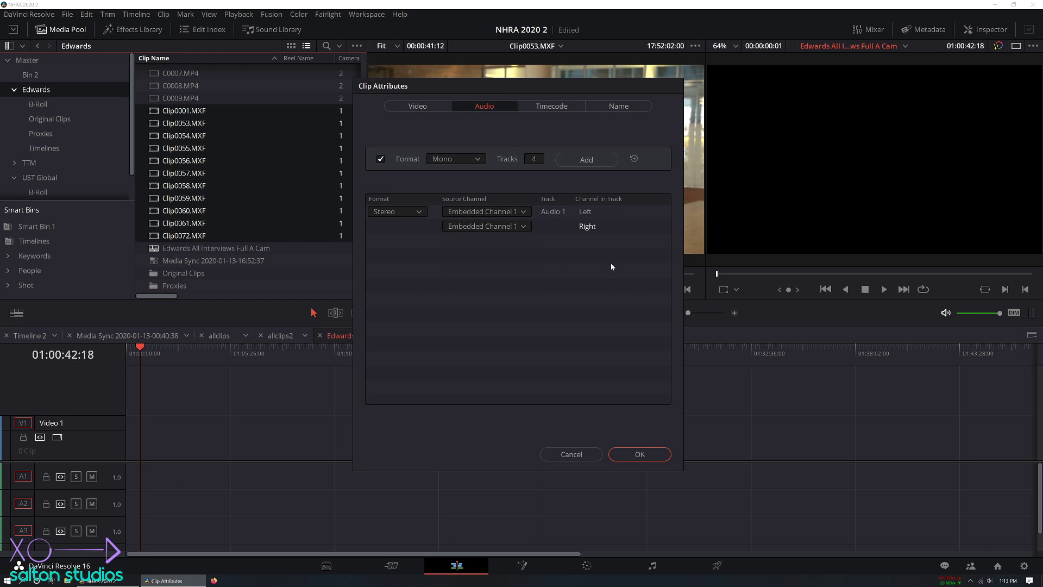
pyautogui.click(640, 455)
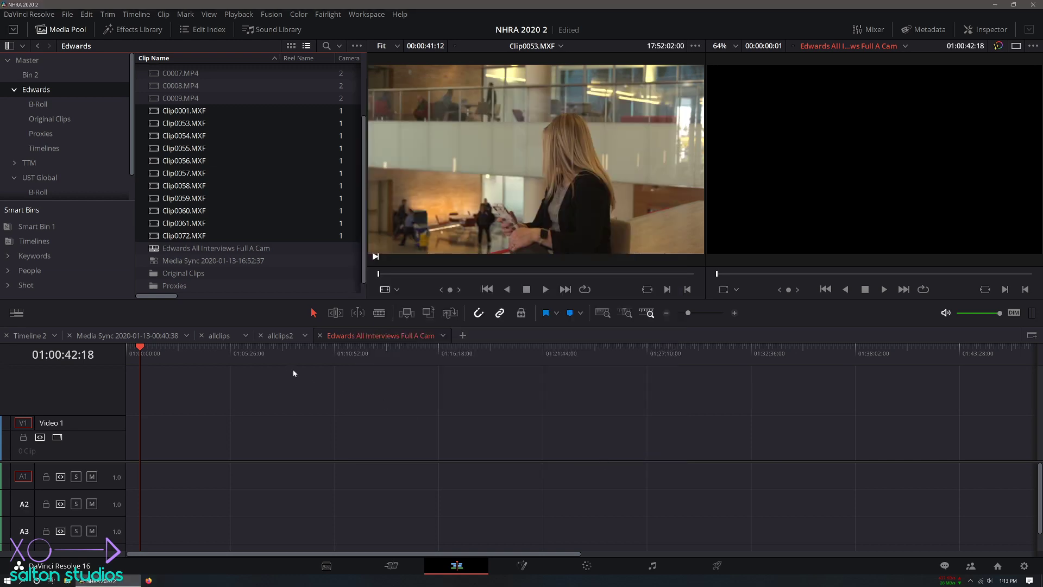
# Step: Place Clip0001.MXF through Clip0072.MXF at the start of the emptied timeline and play part of Clip0001.MXF
pyautogui.moveTo(152, 114); pyautogui.dragTo(129, 446)
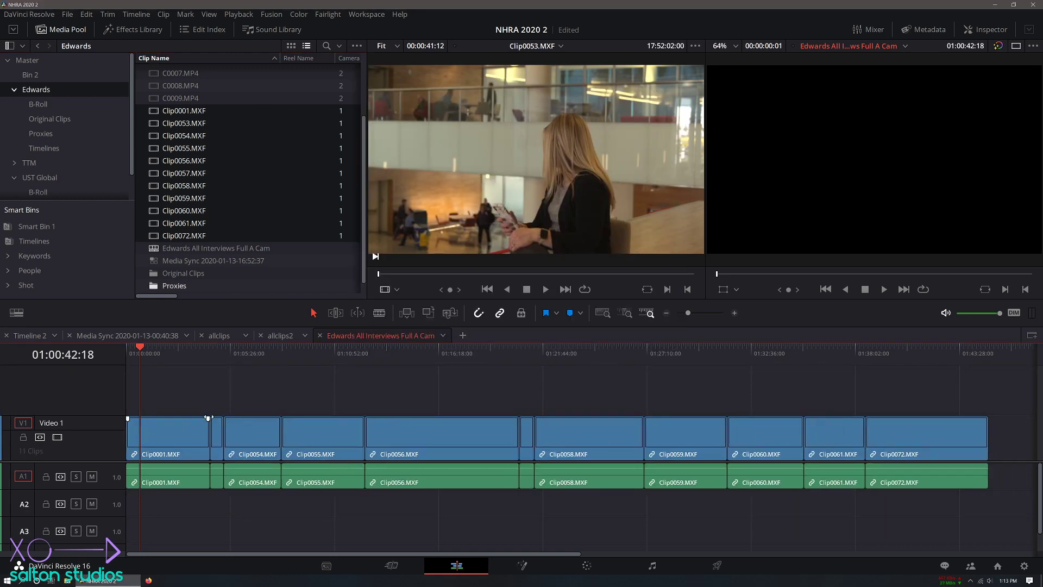
pyautogui.click(178, 354)
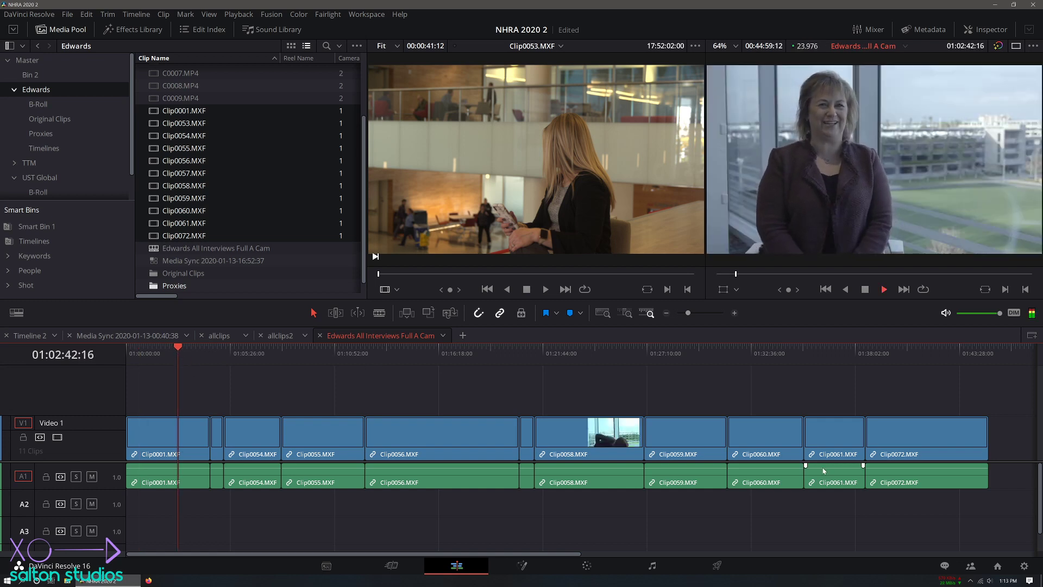
pyautogui.press('space')
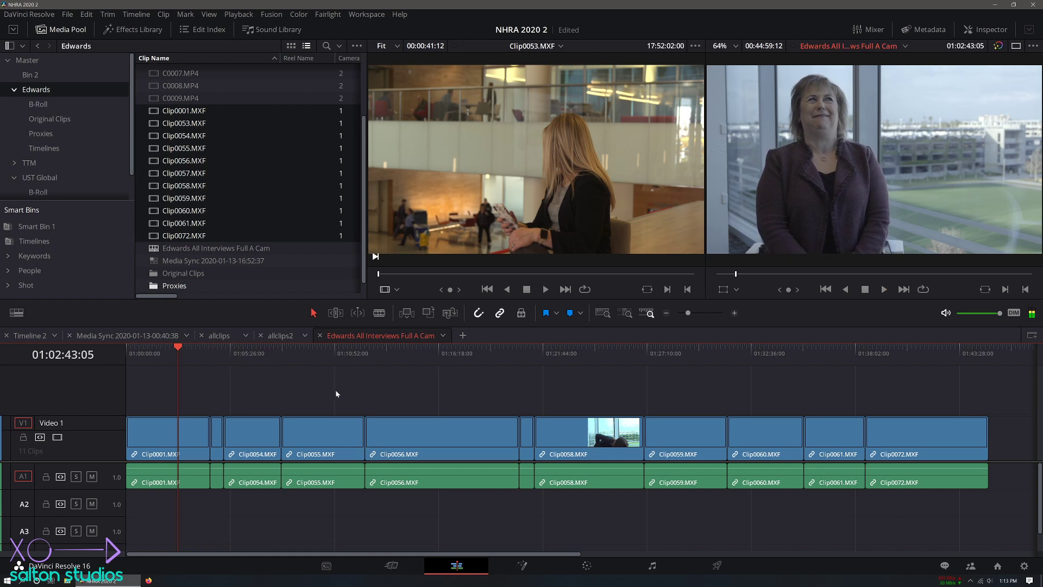
# Step: Spot-check picture and audio playback along the timeline in Clip0054.MXF, Clip0055.MXF, Clip0056.MXF, Clip0058.MXF and Clip0072.MXF
pyautogui.click(242, 361)
pyautogui.press('space')
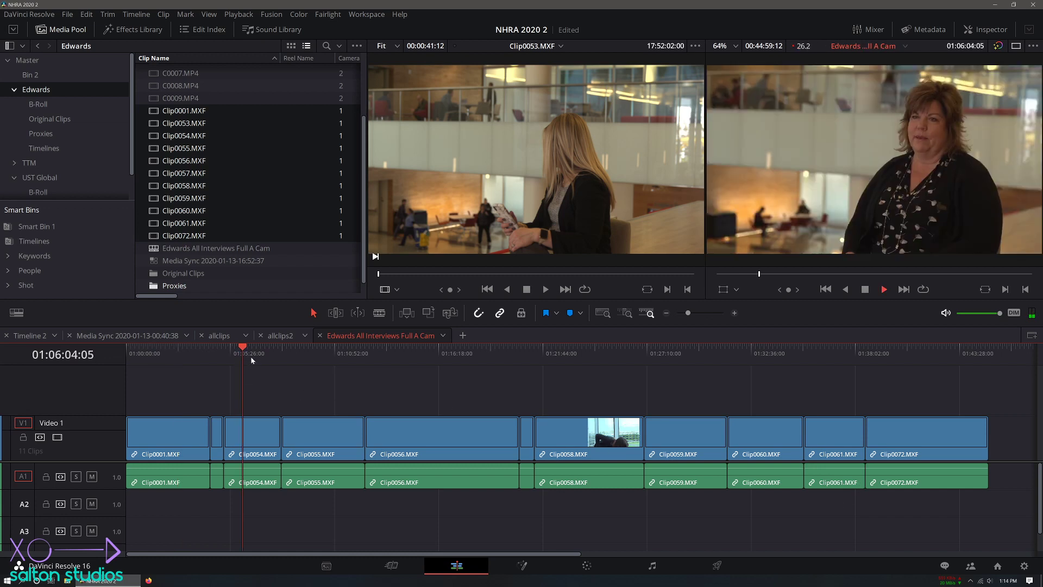
pyautogui.click(312, 362)
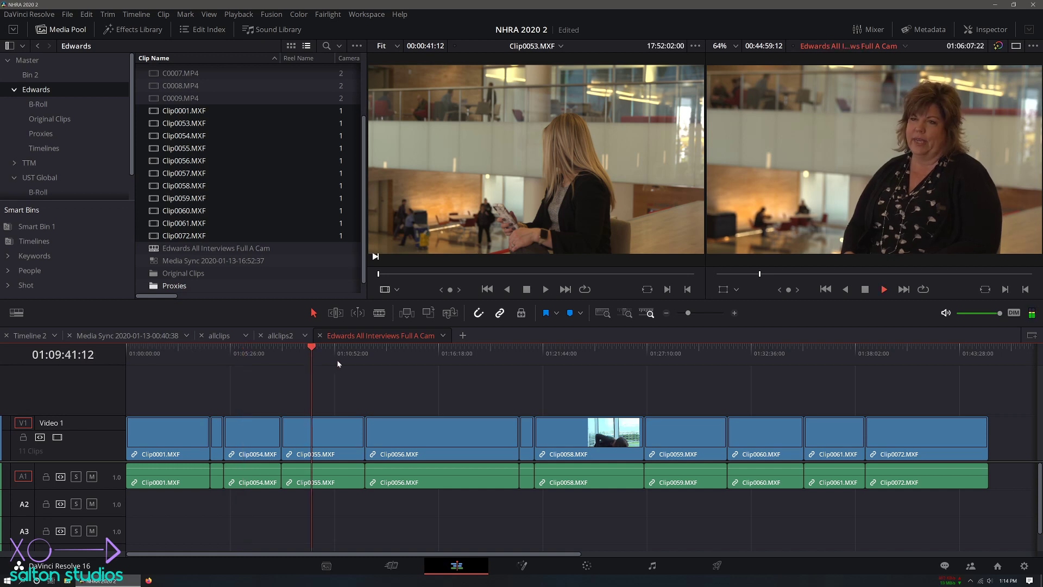
pyautogui.press('space')
pyautogui.click(411, 360)
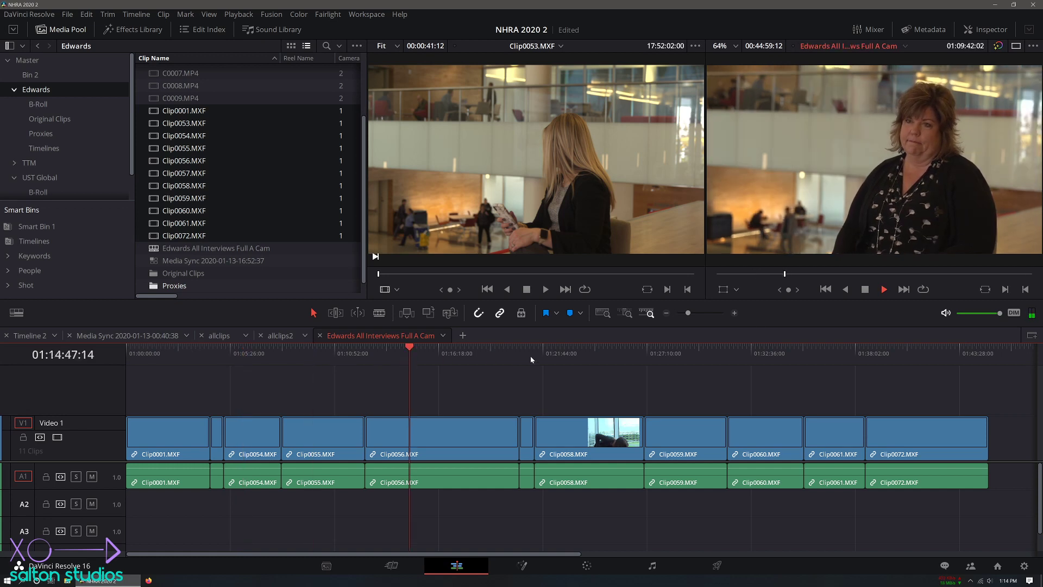
pyautogui.moveTo(532, 357); pyautogui.dragTo(524, 356)
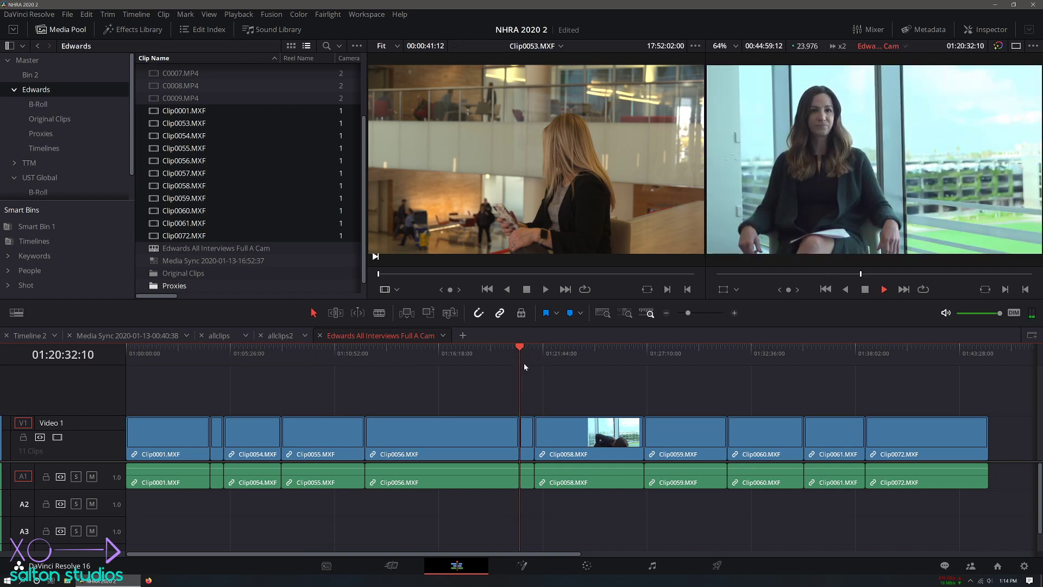
pyautogui.press('l')
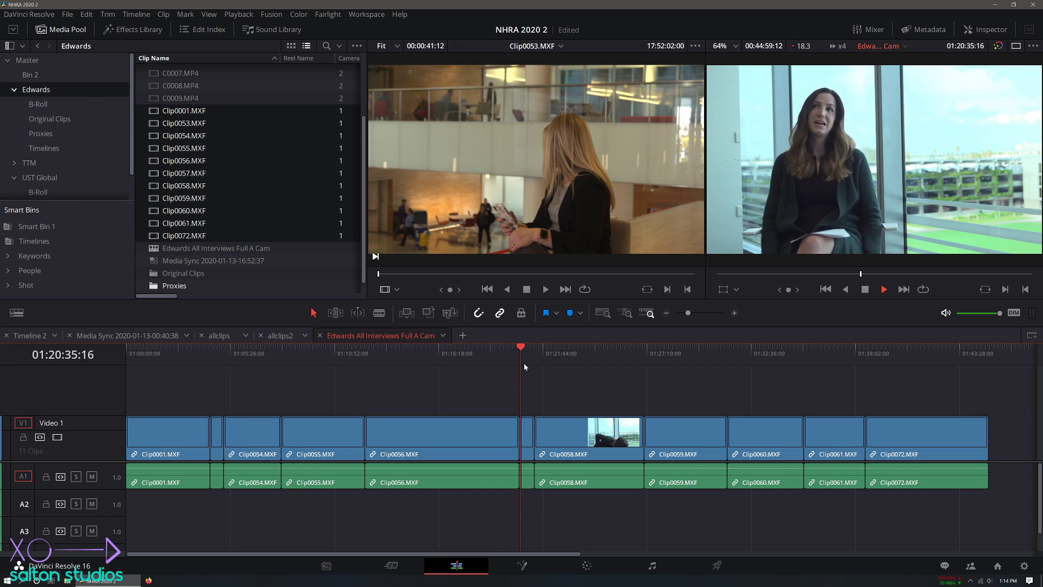
pyautogui.click(575, 354)
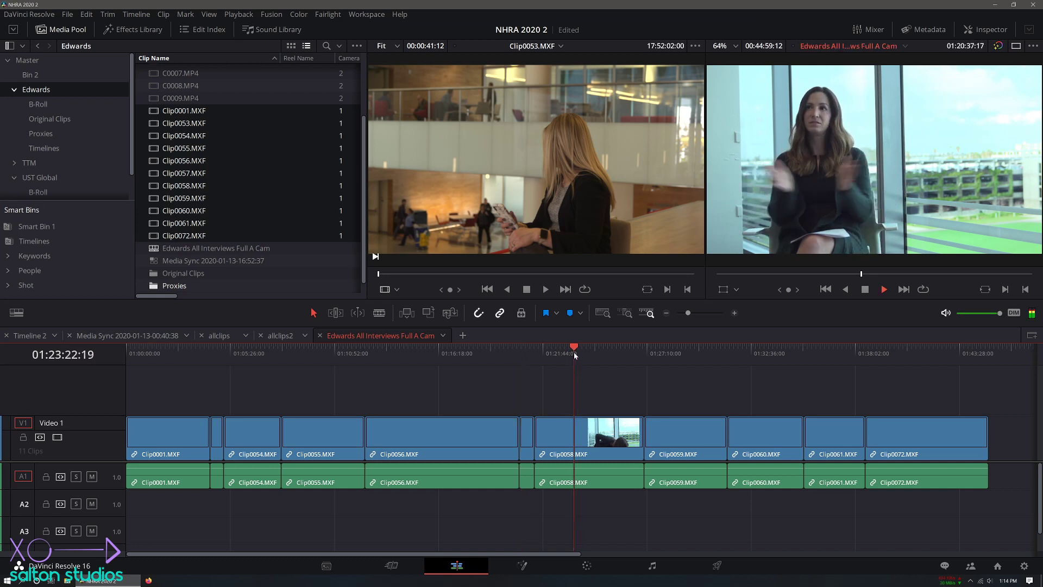
pyautogui.moveTo(575, 355); pyautogui.dragTo(907, 365)
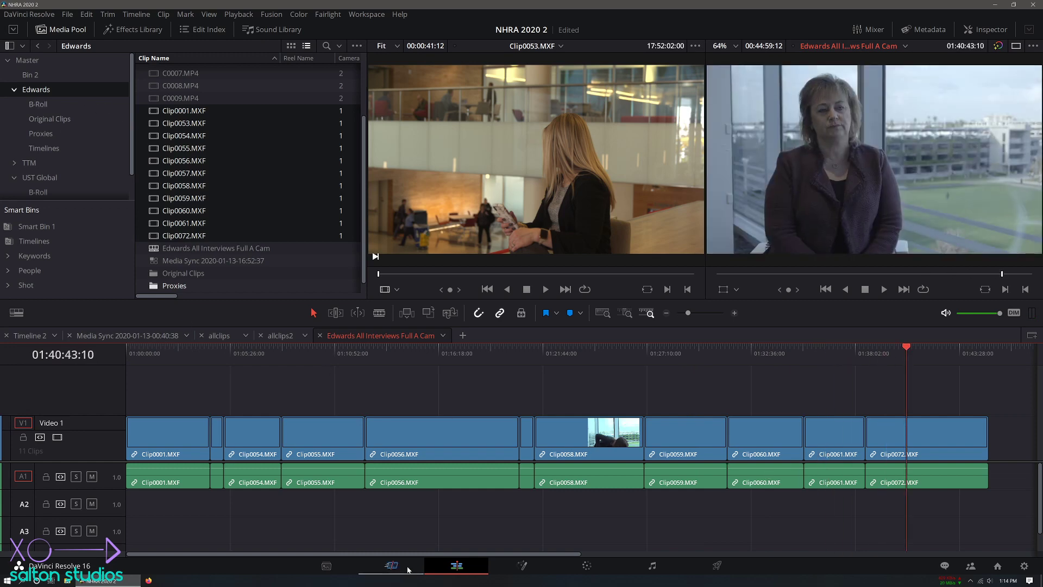
# Step: Switch to the Media page, show the Edwards bin as thumbnails, and load C0001.MP4 in the viewer
pyautogui.click(331, 570)
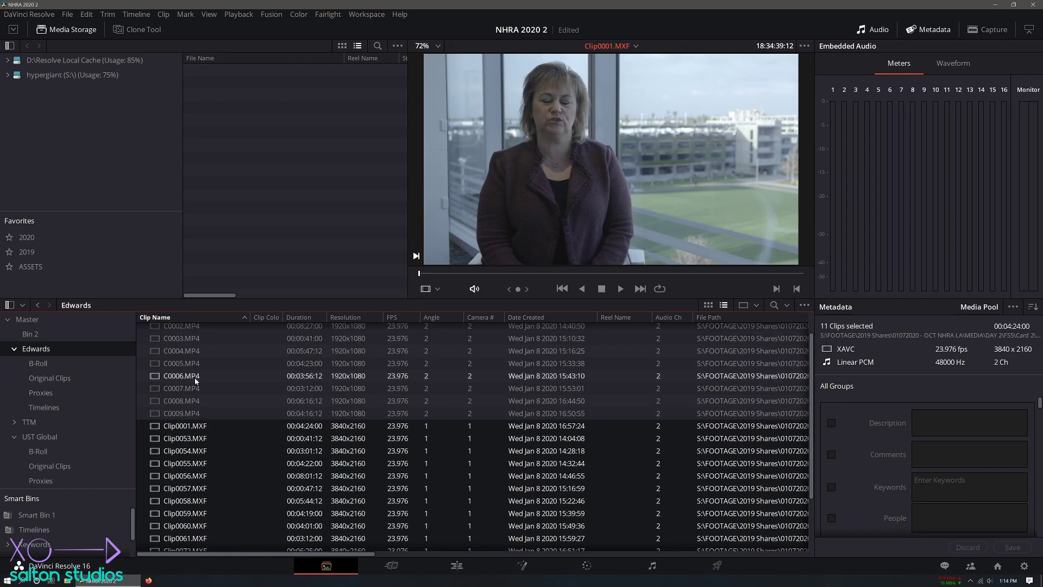
pyautogui.click(708, 305)
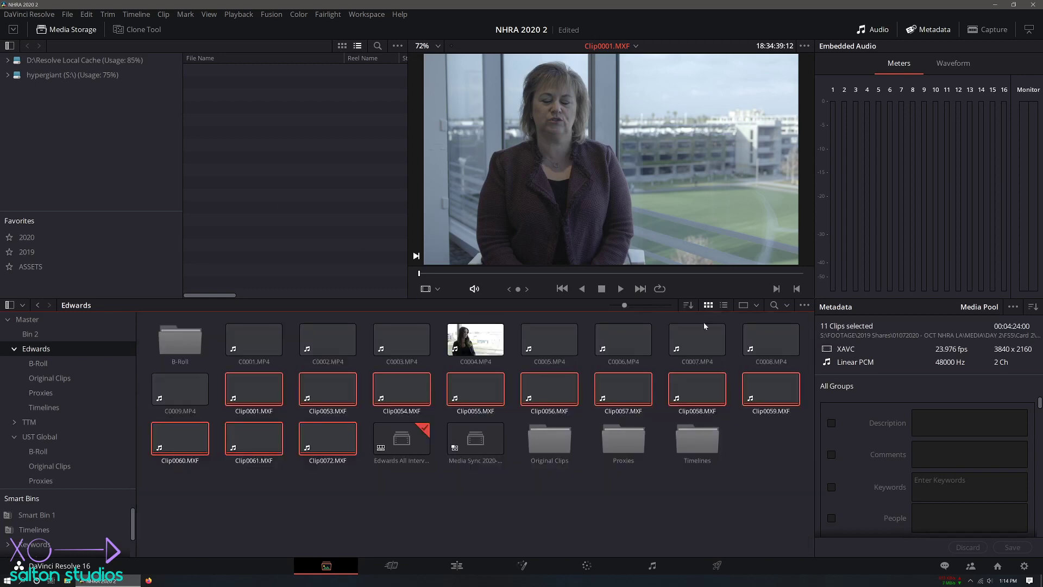
pyautogui.click(352, 512)
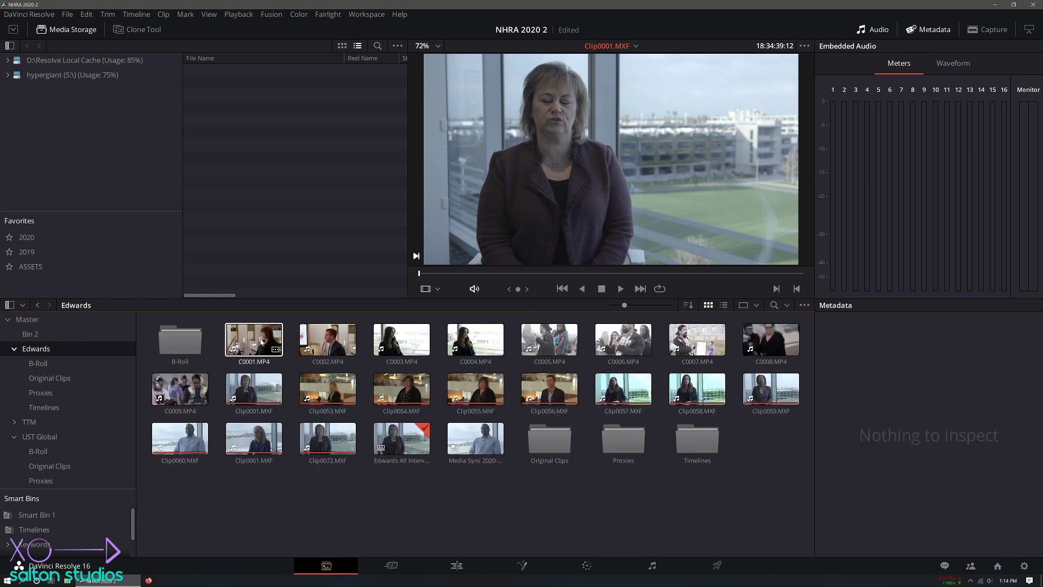
pyautogui.click(280, 343)
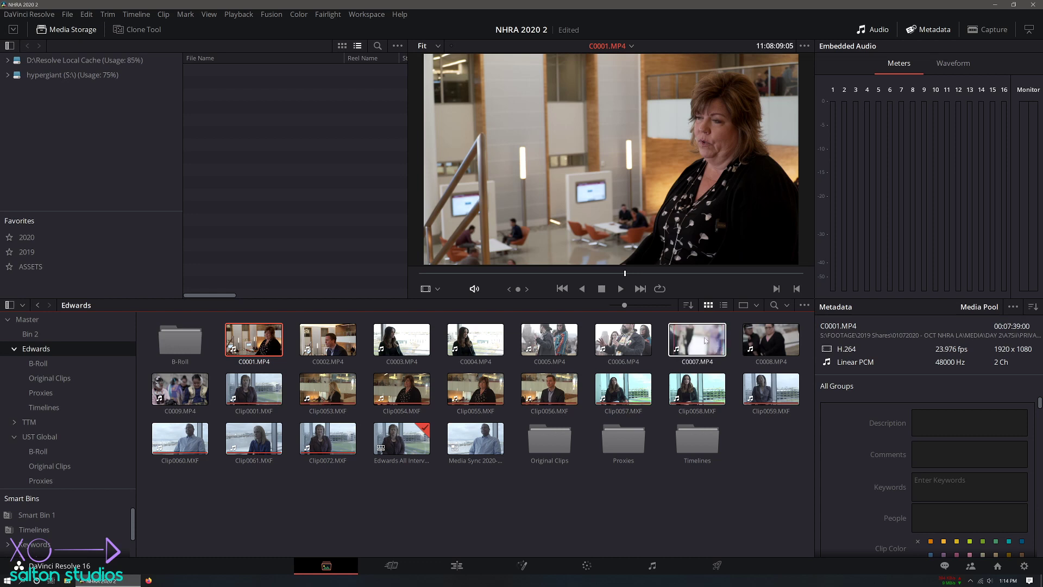
# Step: Select all eleven interview clips from Clip0001.MXF through Clip0072.MXF in the Edwards bin, excluding the timeline and Media Sync items
pyautogui.click(254, 389)
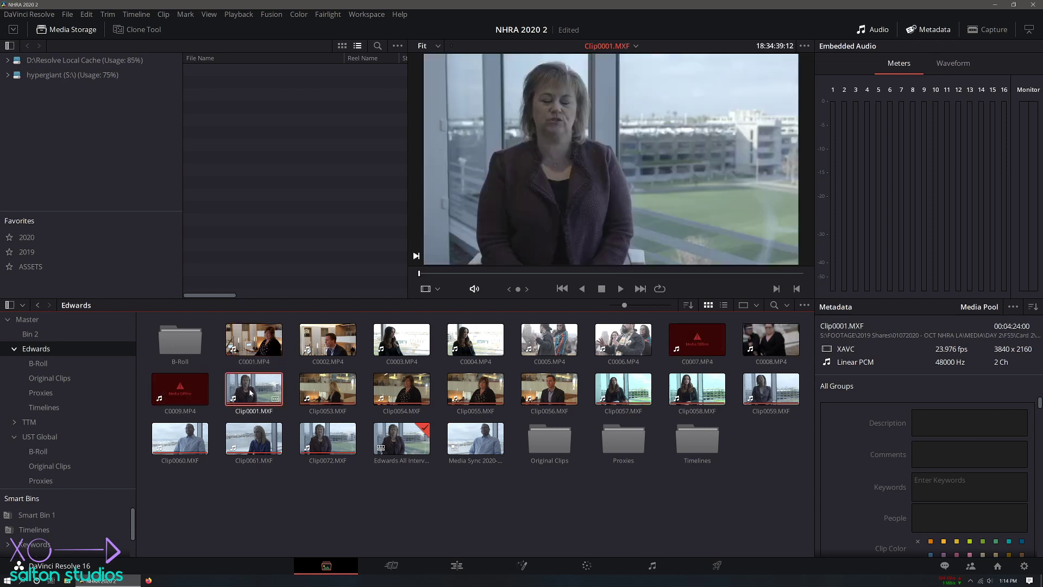
pyautogui.keyDown('ctrl'); pyautogui.click(327, 388); pyautogui.keyUp('ctrl')
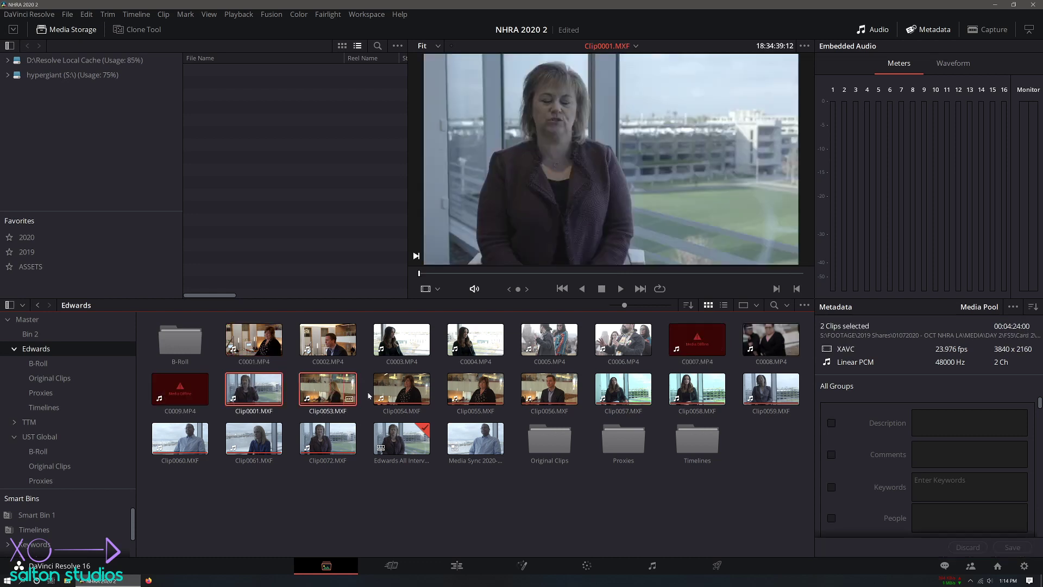
pyautogui.keyDown('shift'); pyautogui.click(623, 389); pyautogui.keyUp('shift')
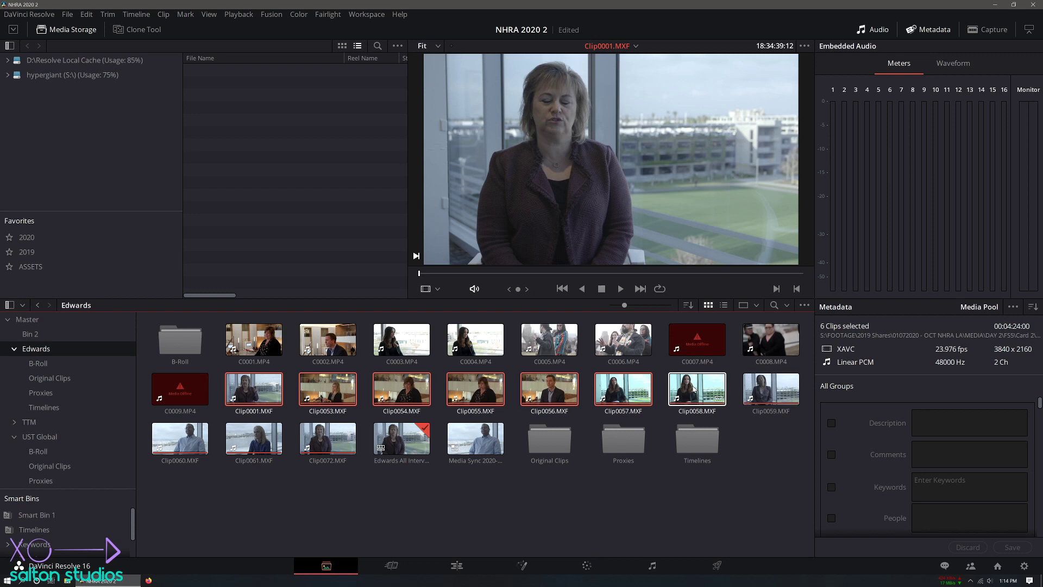
pyautogui.keyDown('shift'); pyautogui.click(254, 440); pyautogui.keyUp('shift')
pyautogui.keyDown('shift'); pyautogui.click(405, 440); pyautogui.keyUp('shift')
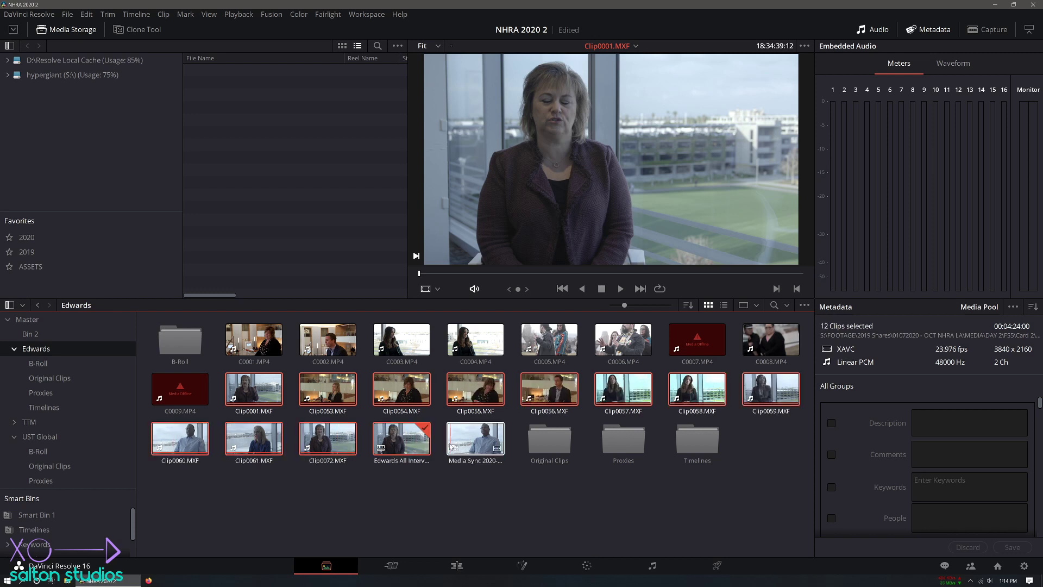
pyautogui.keyDown('ctrl'); pyautogui.click(402, 448); pyautogui.keyUp('ctrl')
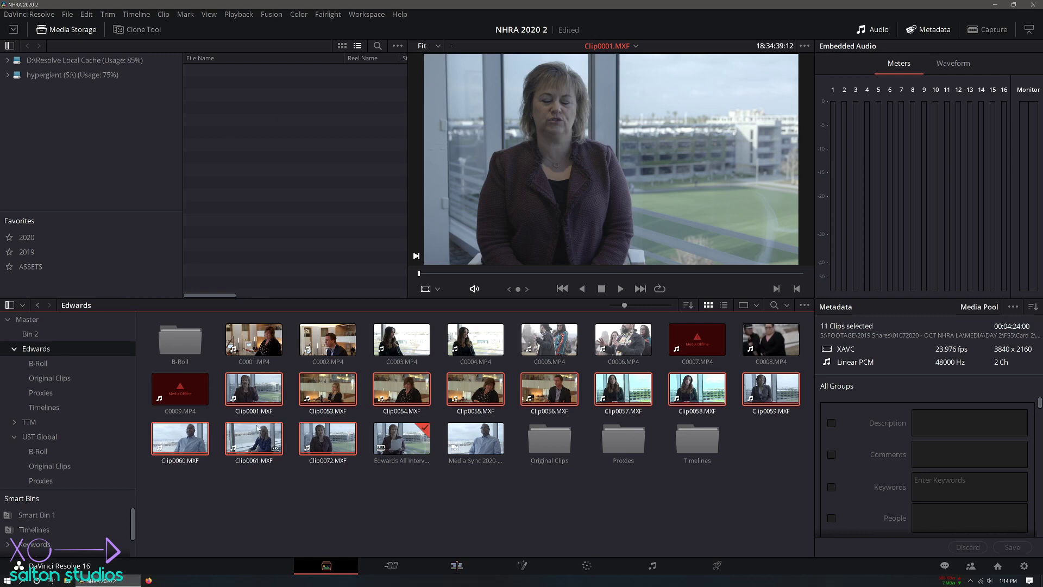
# Step: Return to the Edwards All Interviews Full A Cam timeline, open it on the Deliver page and load the CRUNCH render preset
pyautogui.click(456, 569)
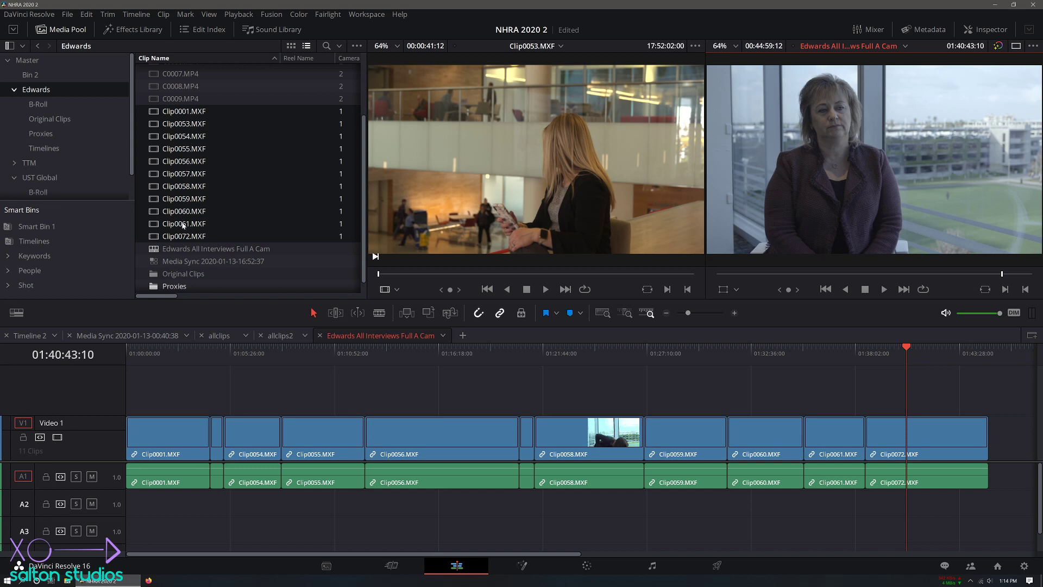
pyautogui.click(343, 420)
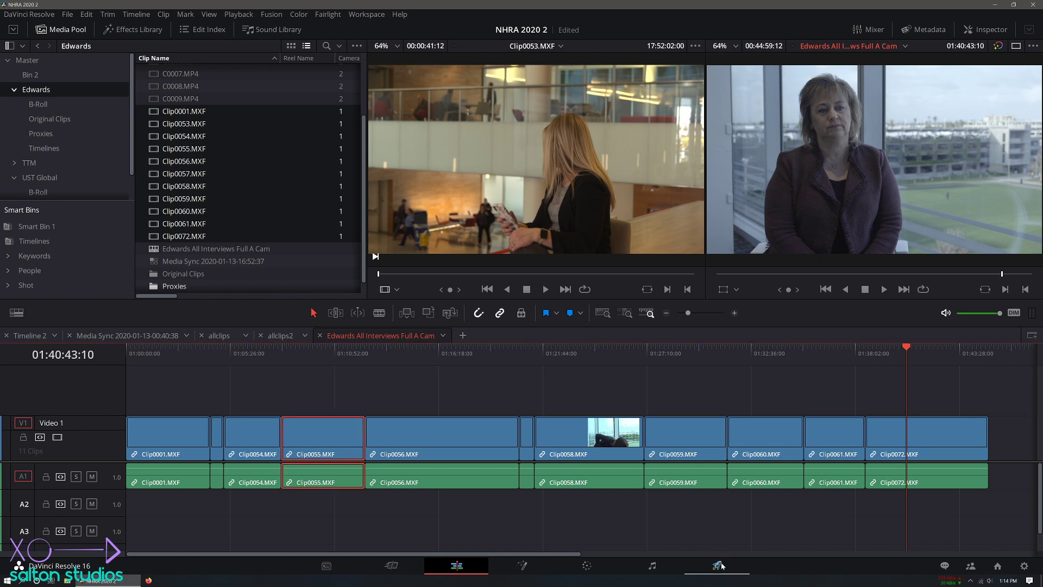
pyautogui.click(722, 568)
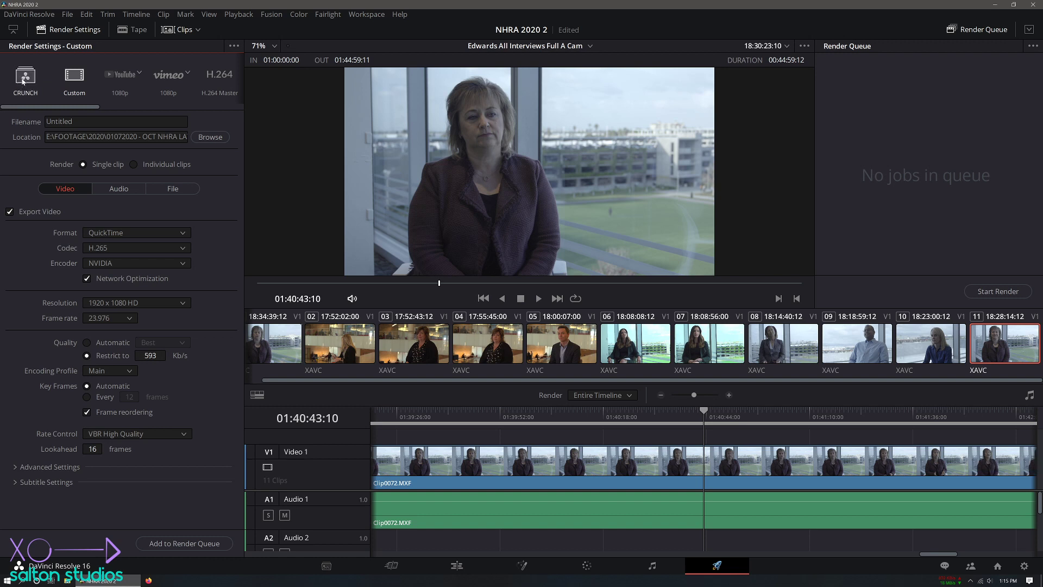
pyautogui.click(23, 81)
# Step: Review the CRUNCH preset's filename, video resolution and audio export settings
pyautogui.click(117, 122)
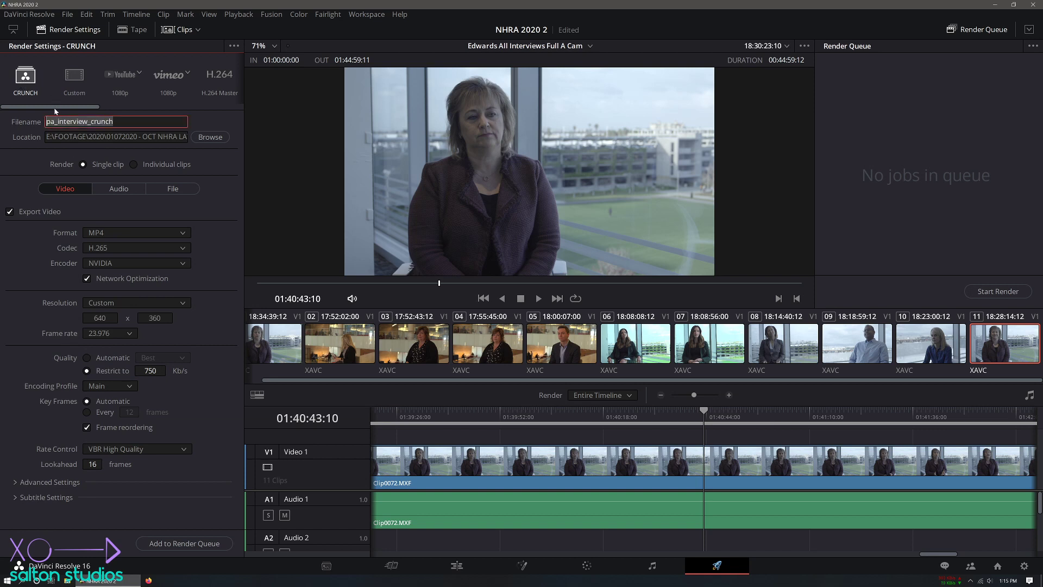
pyautogui.click(47, 151)
pyautogui.click(104, 318)
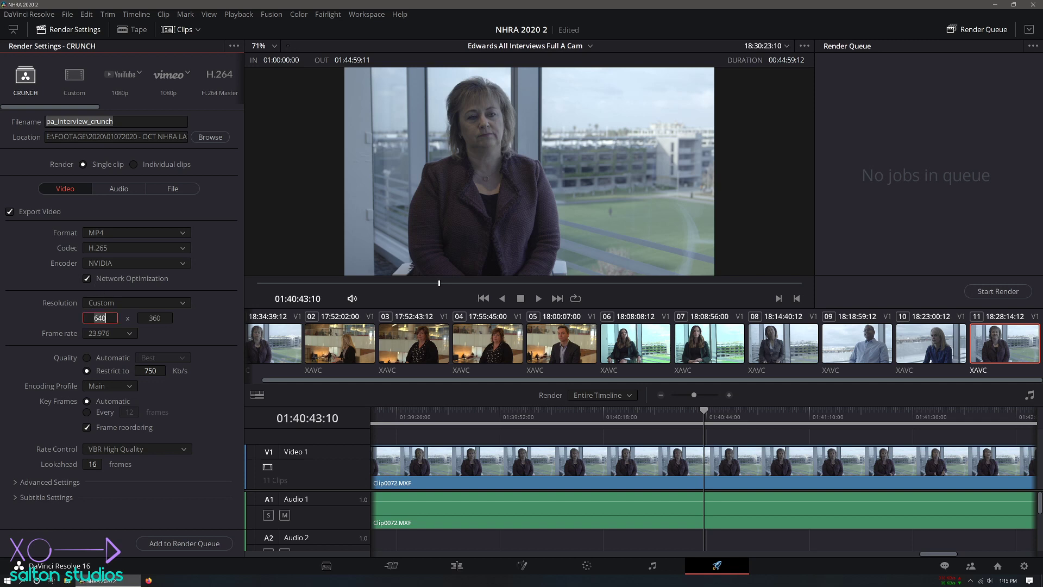
pyautogui.doubleClick(155, 318)
pyautogui.doubleClick(101, 318)
pyautogui.click(110, 188)
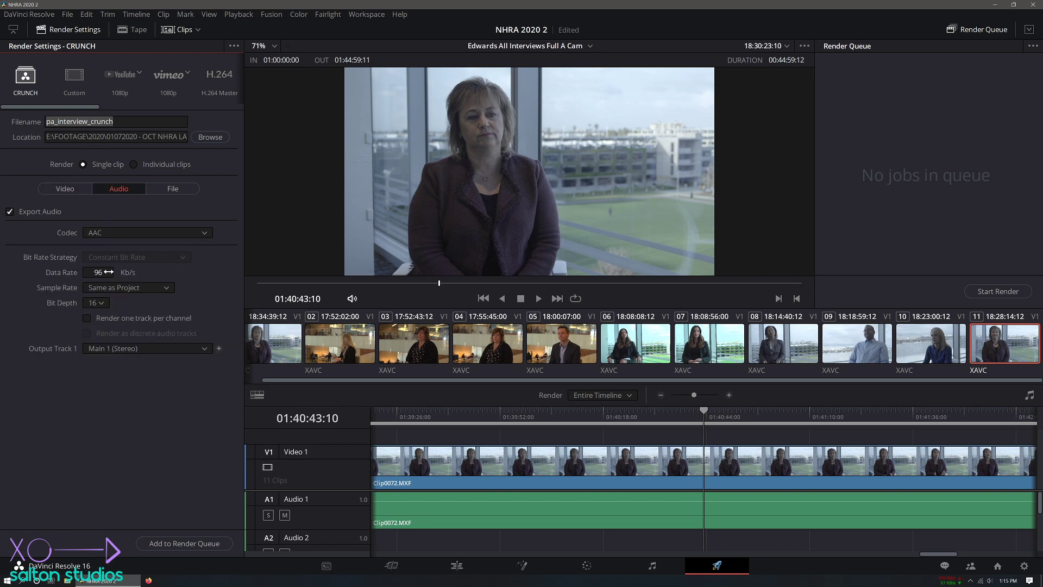
# Step: Set the render to individual clips and make the output filenames use the source name
pyautogui.click(161, 190)
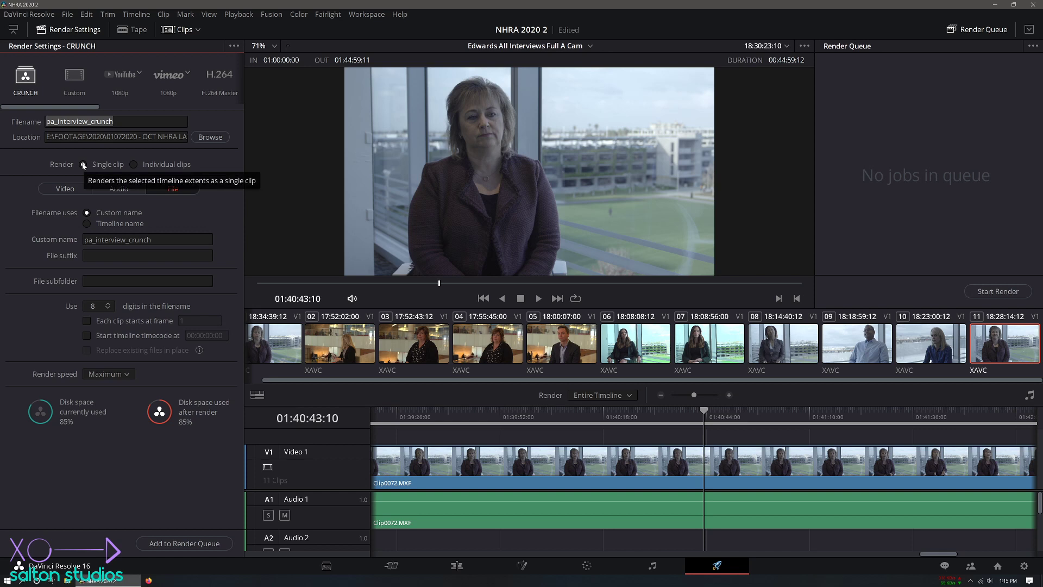
pyautogui.click(133, 165)
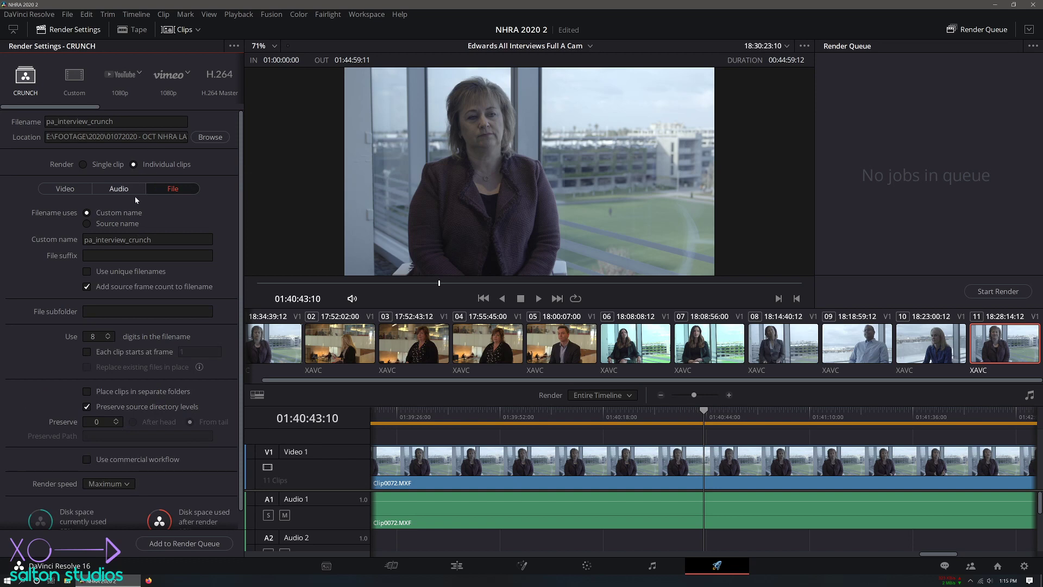
pyautogui.click(87, 224)
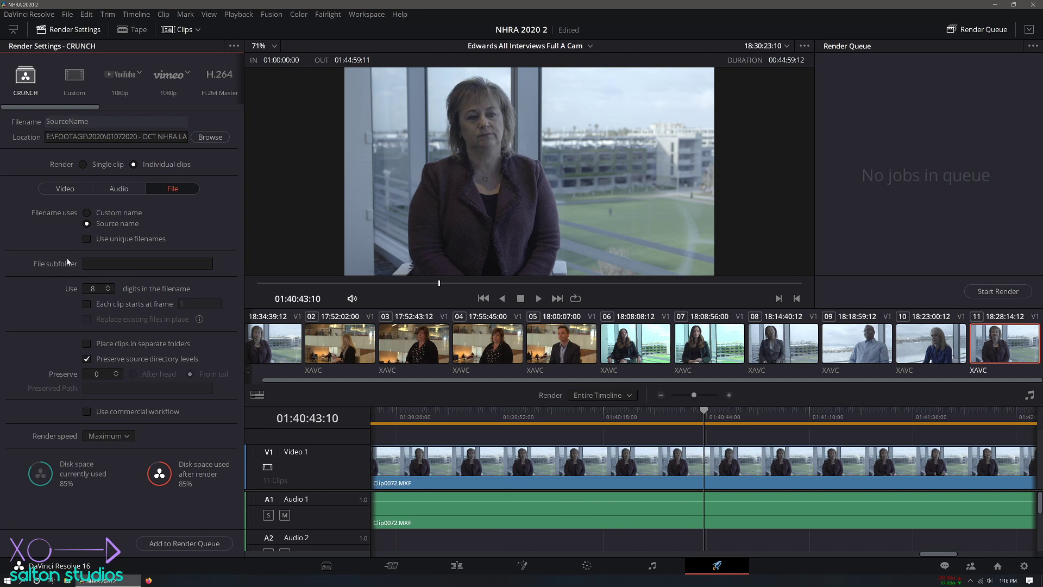
pyautogui.click(133, 165)
# Step: Browse for a render location on the hypergiant (S:) drive, into FOOTAGE, 2020, 01072020 - OCT NHRA LA, and select its EDIT folder
pyautogui.click(210, 137)
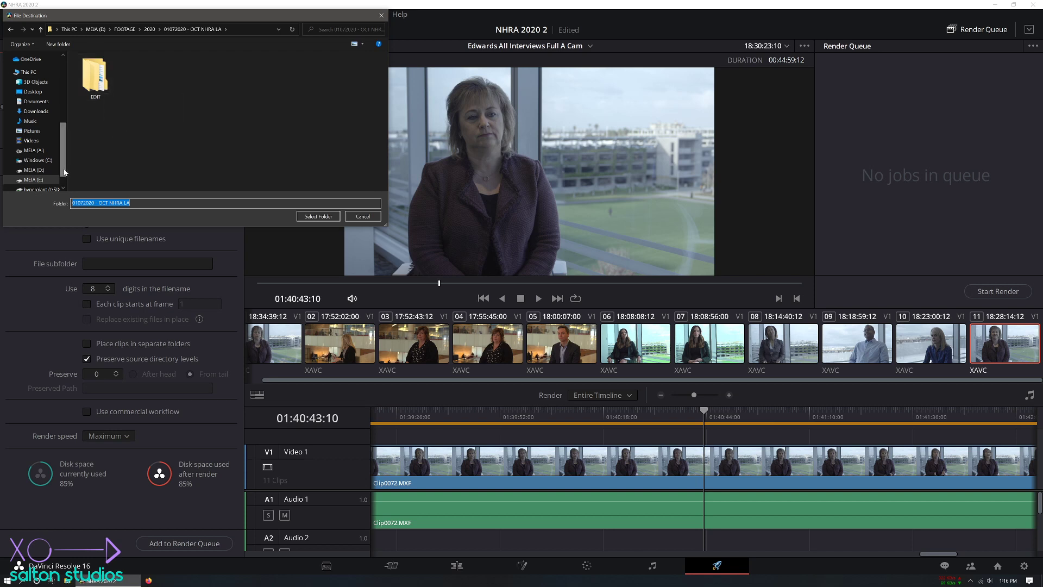
pyautogui.scroll(-2, 64, 172)
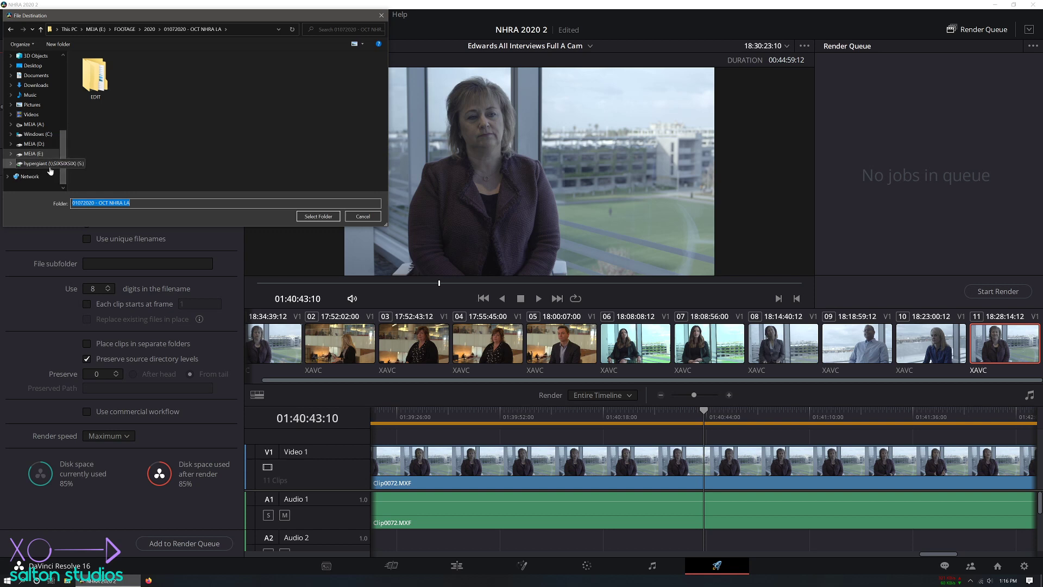
pyautogui.click(49, 165)
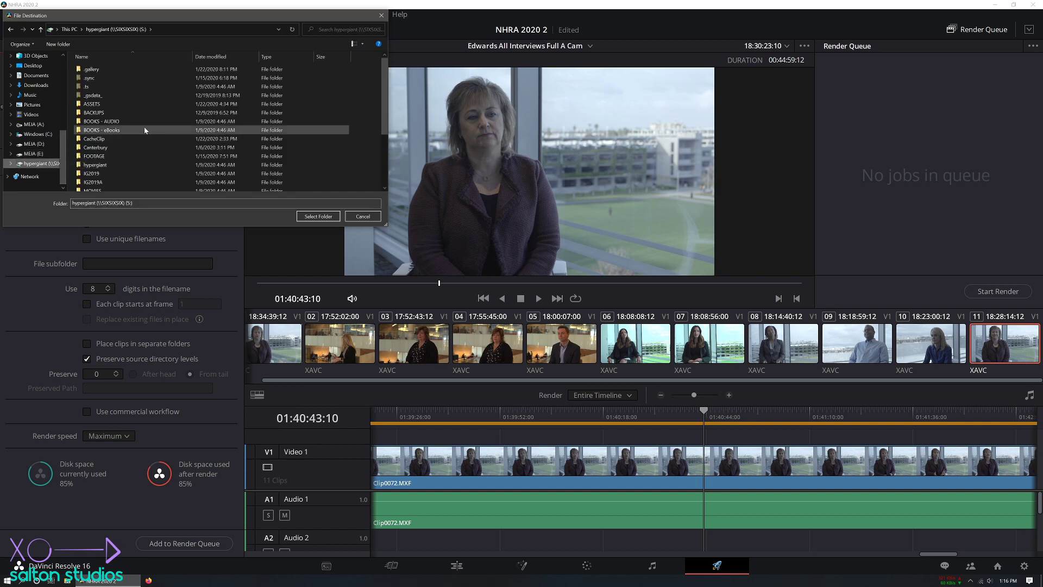
pyautogui.doubleClick(98, 135)
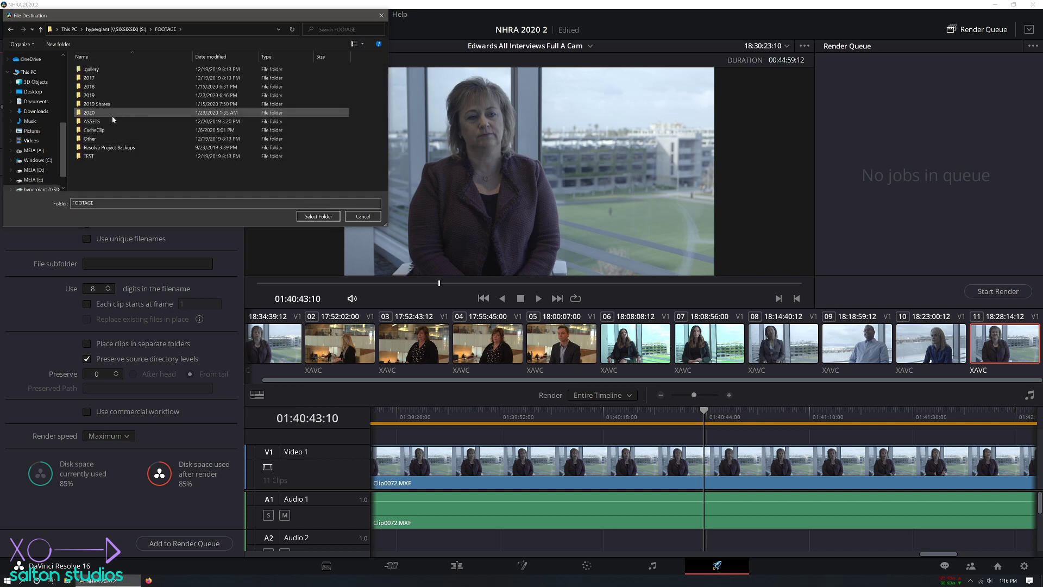
pyautogui.doubleClick(112, 113)
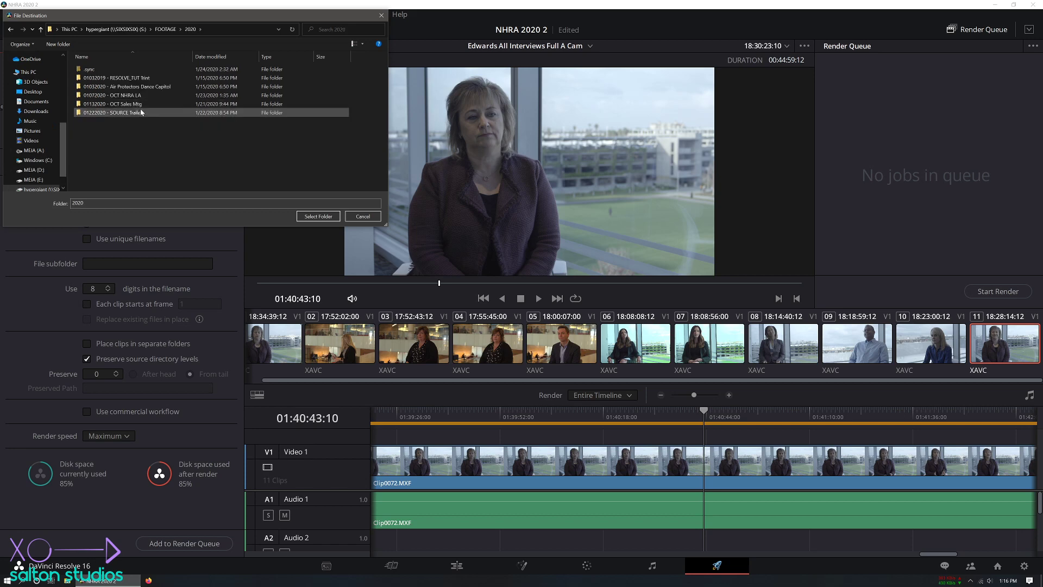
pyautogui.moveTo(196, 21); pyautogui.dragTo(511, 103)
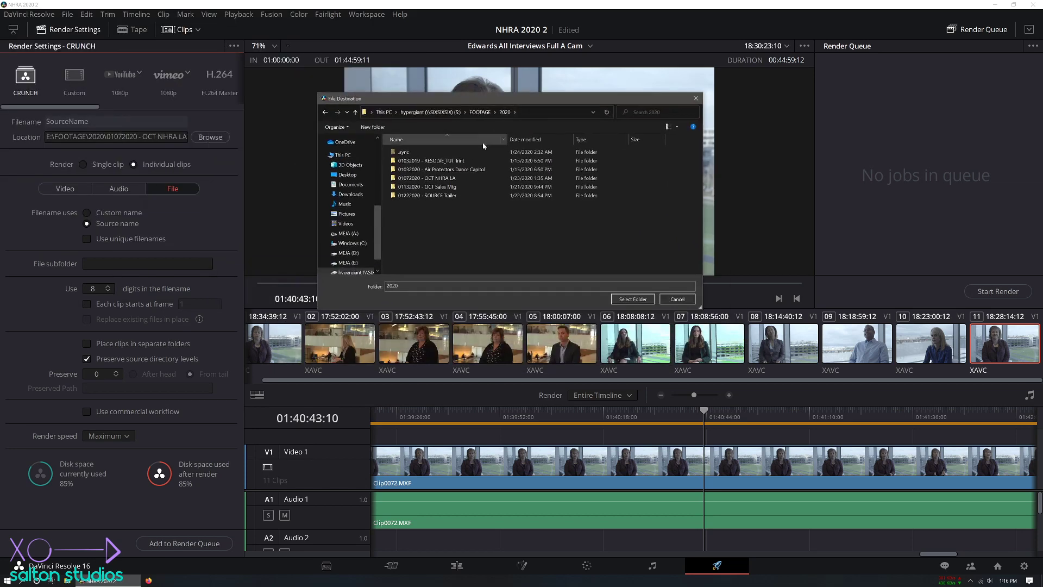
pyautogui.doubleClick(452, 182)
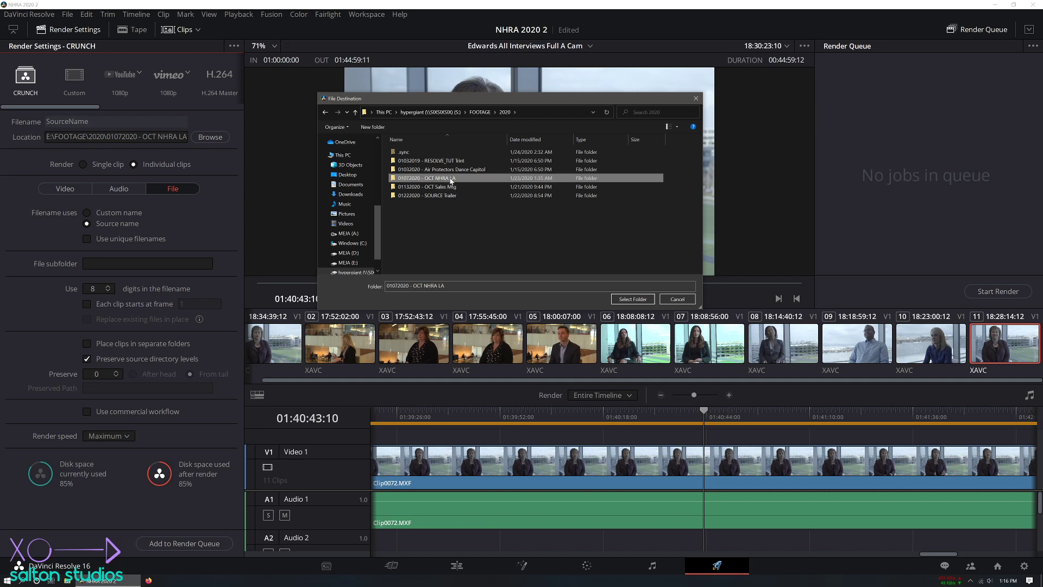
pyautogui.click(407, 154)
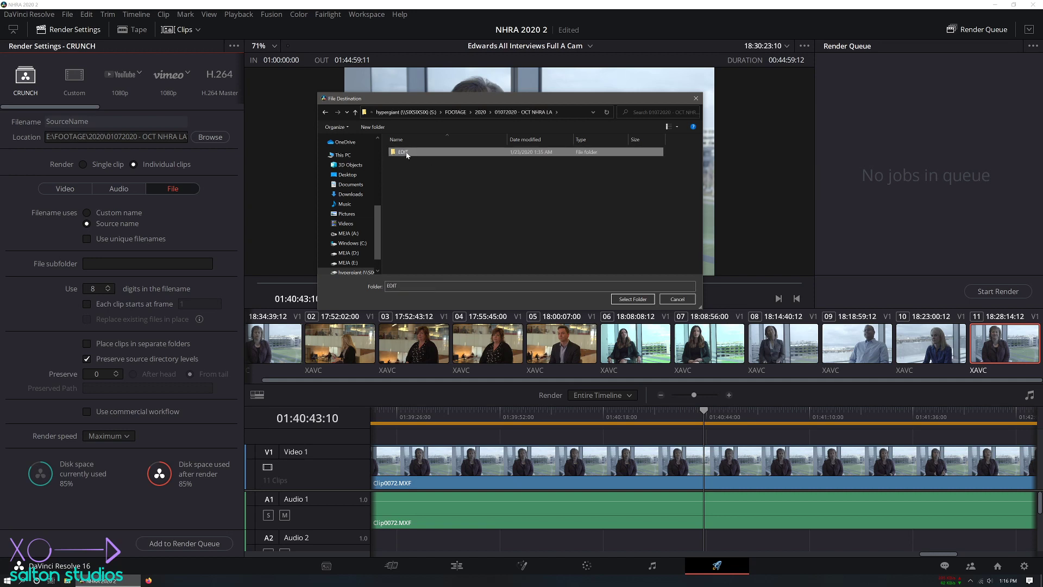
# Step: Go back up to the FOOTAGE folder, check 2019 Shares and select the 2019 folder in the destination dialog
pyautogui.click(480, 112)
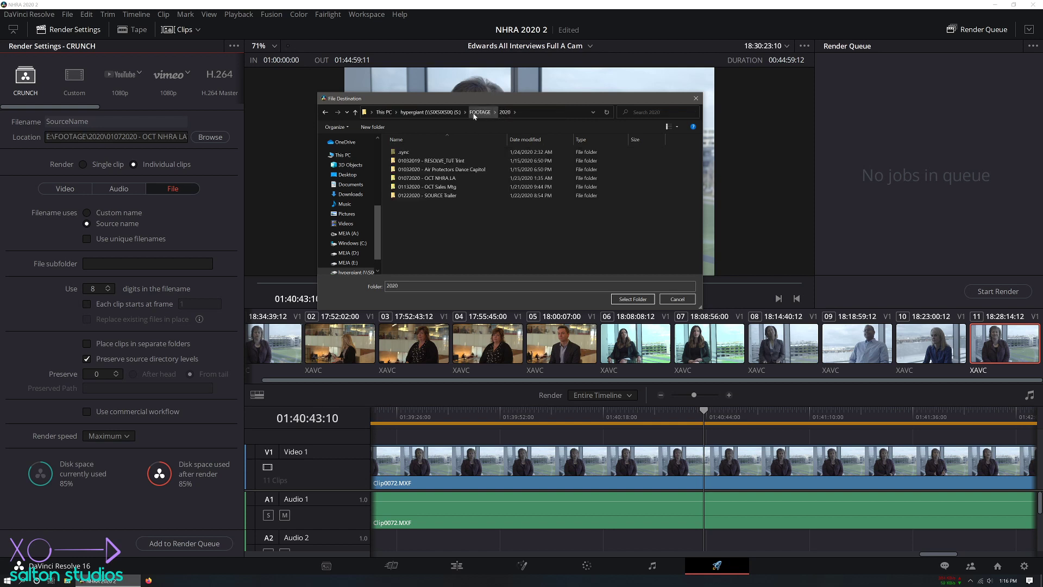
pyautogui.click(477, 113)
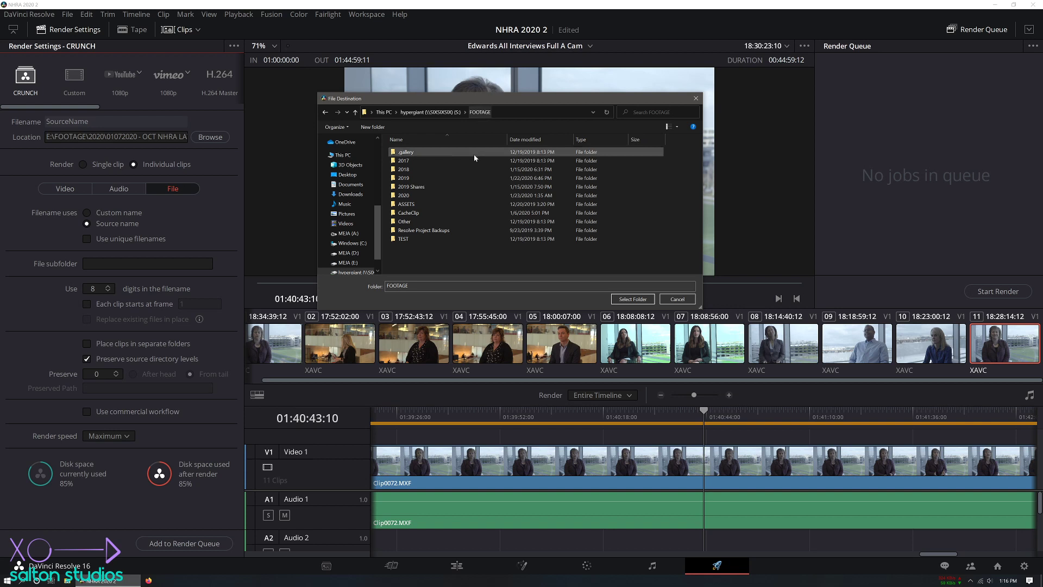
pyautogui.click(420, 188)
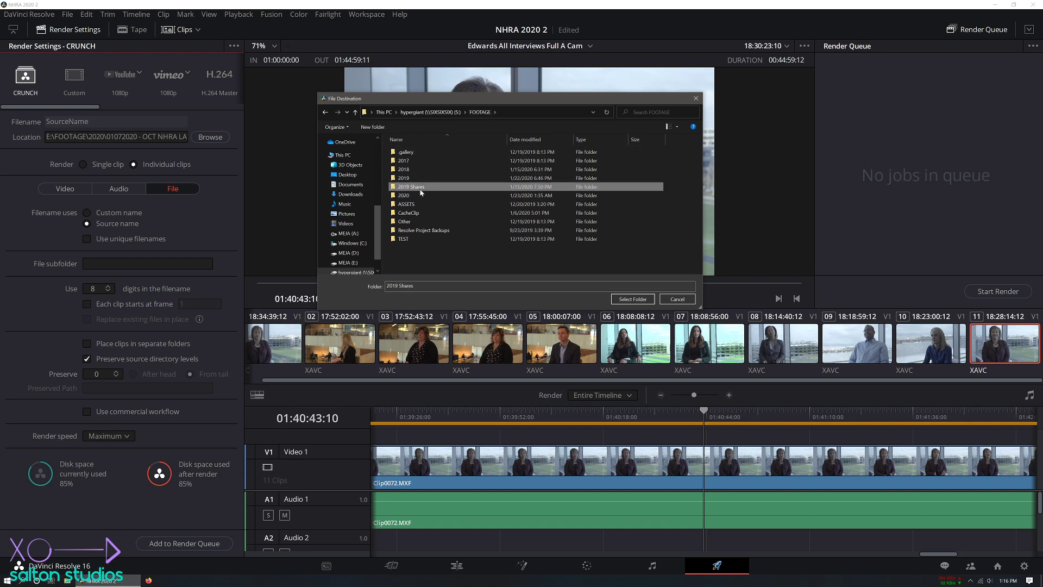
pyautogui.click(479, 112)
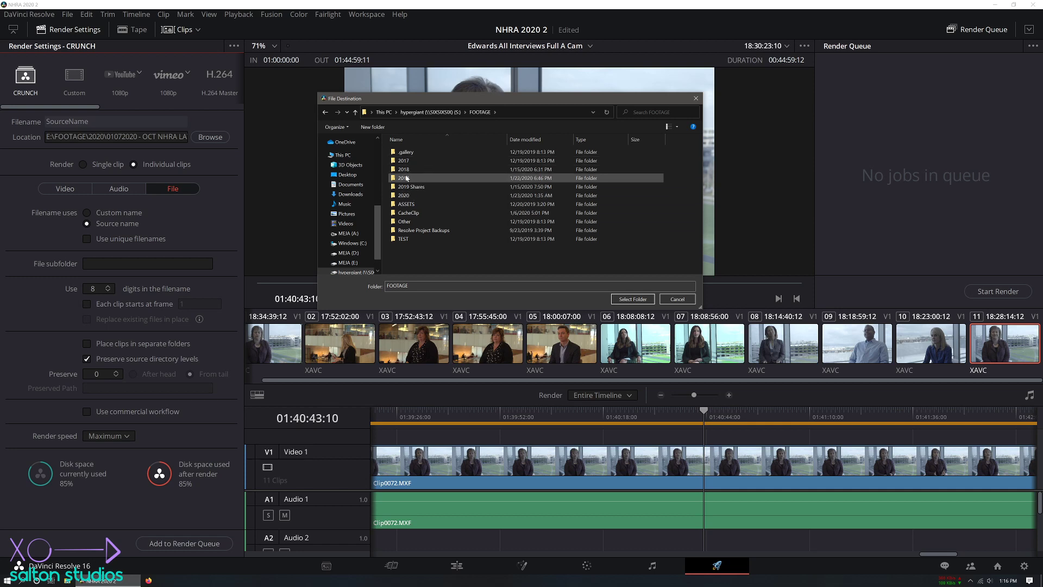
pyautogui.click(404, 194)
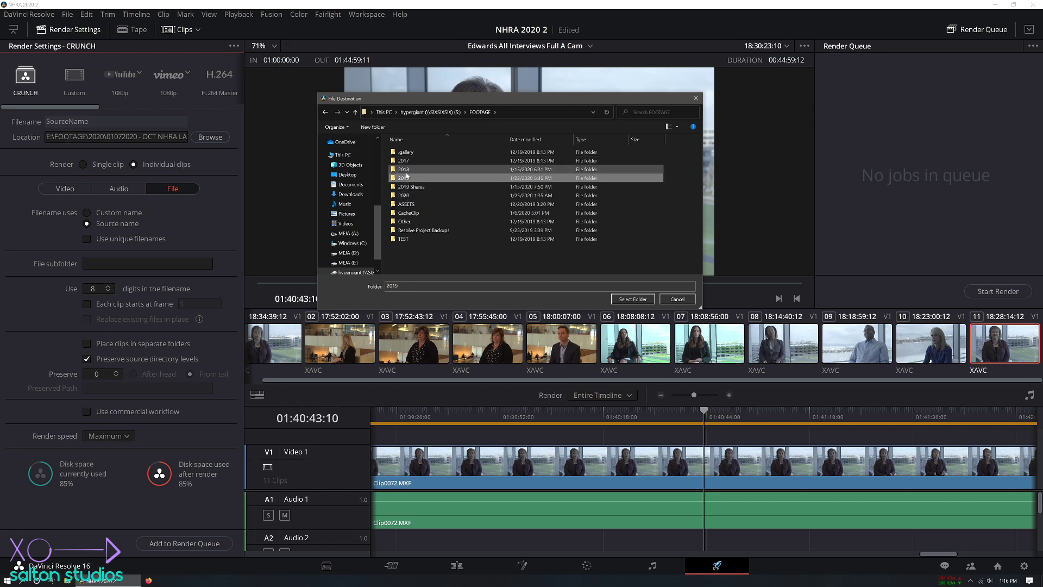
pyautogui.click(407, 177)
pyautogui.moveTo(467, 100); pyautogui.dragTo(505, 135)
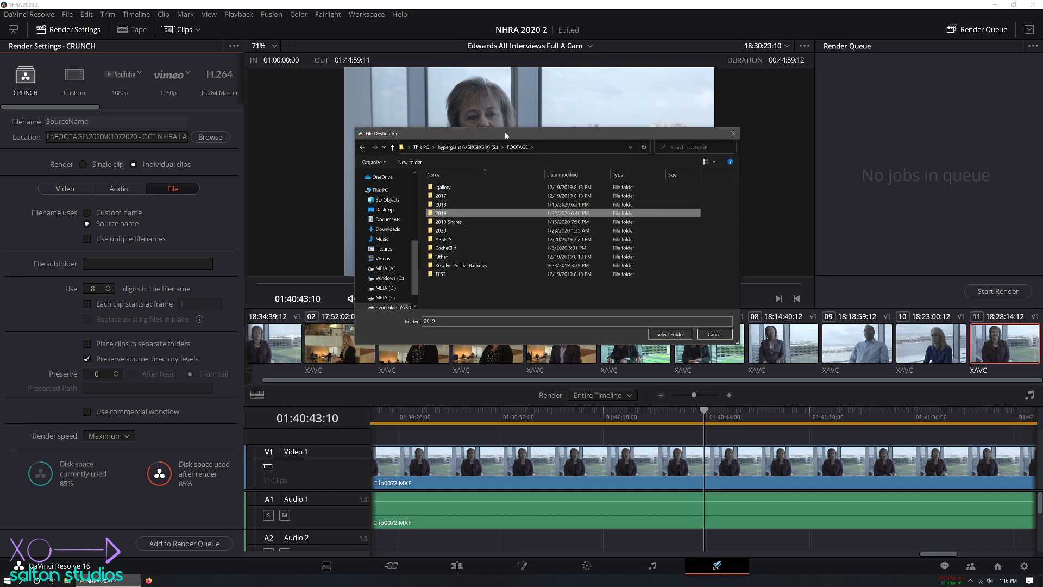
pyautogui.moveTo(506, 135); pyautogui.dragTo(530, 197)
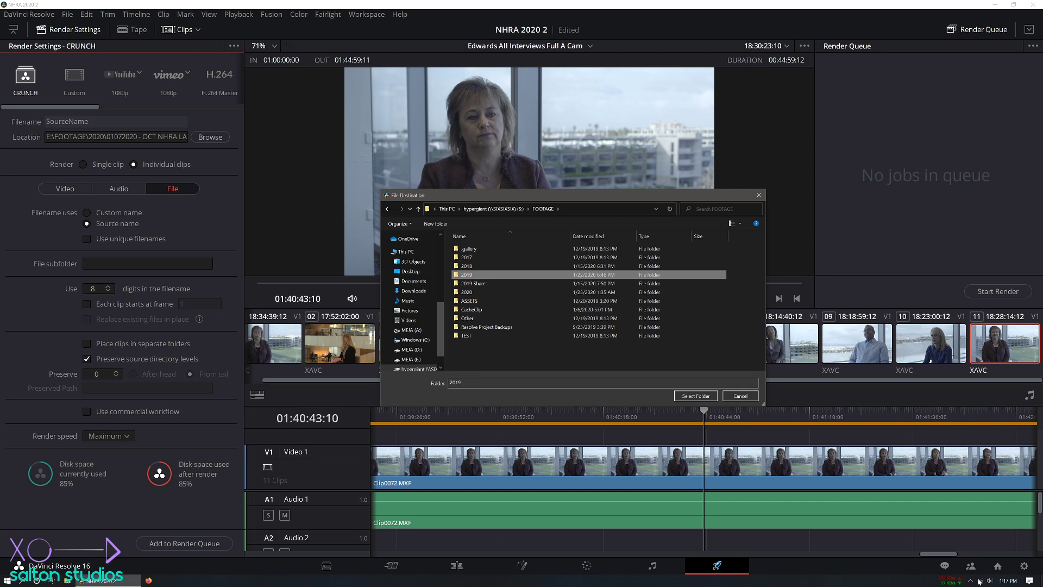
# Step: Open Sync Home Pro and check the sync paths of the 2020 and 2019 folders against the render destination folders
pyautogui.click(971, 581)
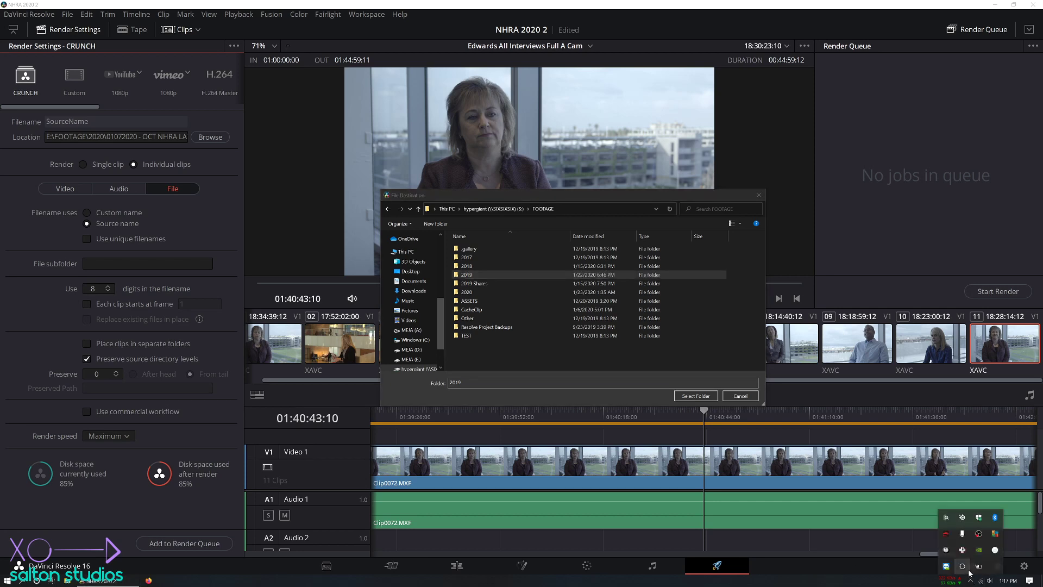
pyautogui.click(962, 565)
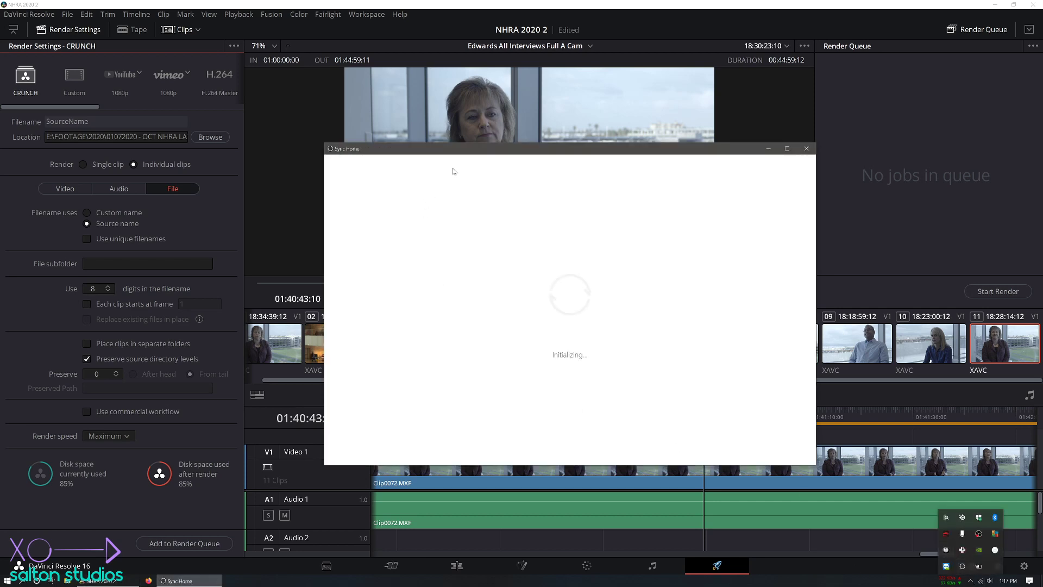
pyautogui.moveTo(468, 150); pyautogui.dragTo(259, 80)
pyautogui.click(162, 165)
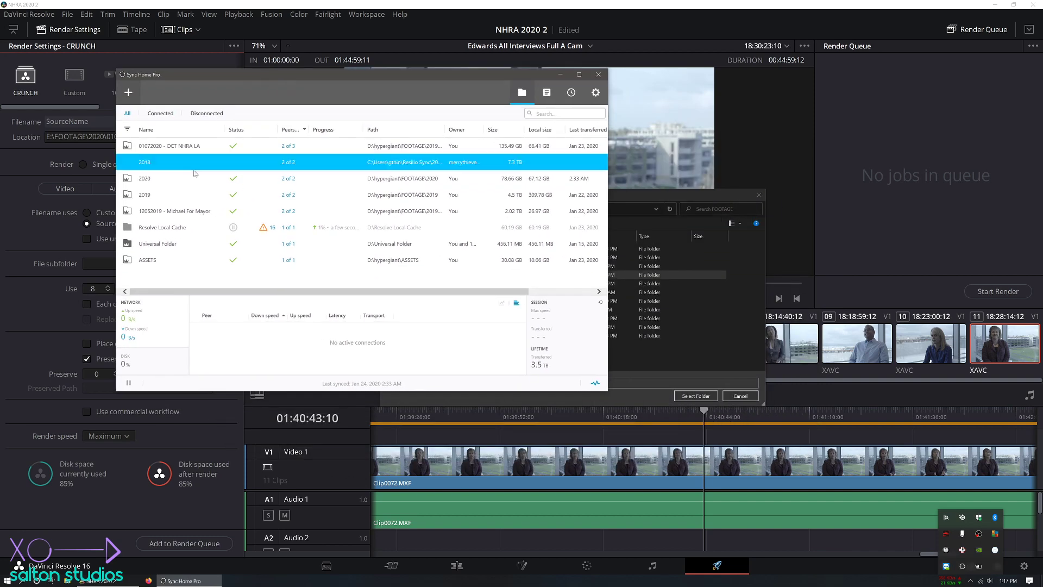
pyautogui.click(159, 177)
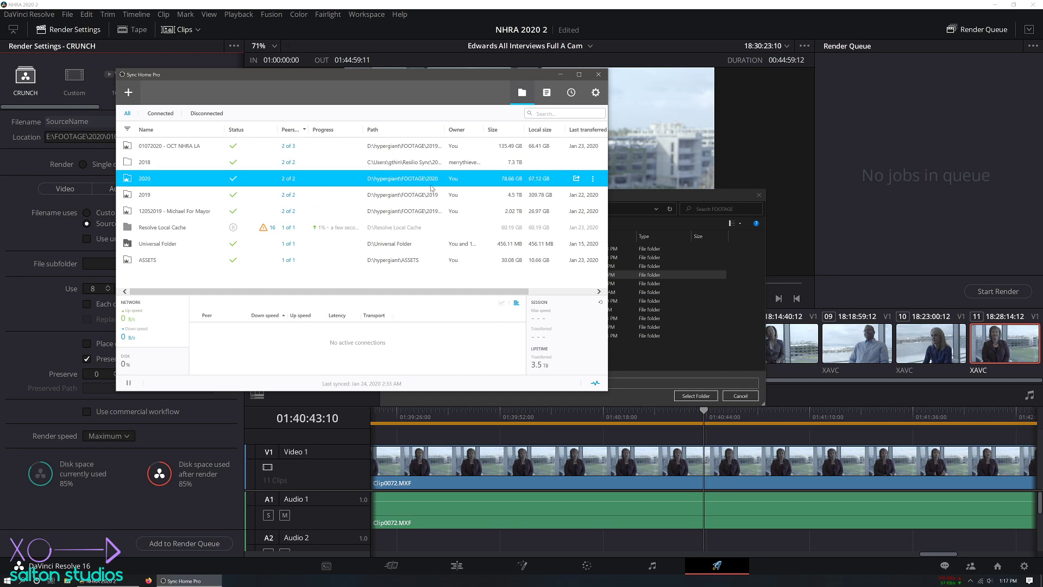
pyautogui.moveTo(627, 195); pyautogui.dragTo(722, 188)
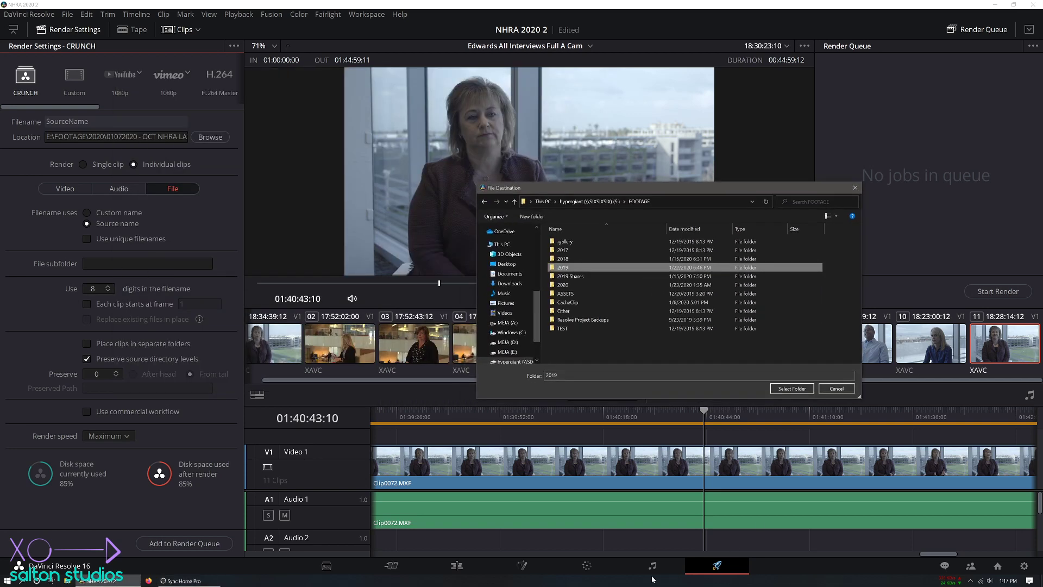
pyautogui.click(184, 581)
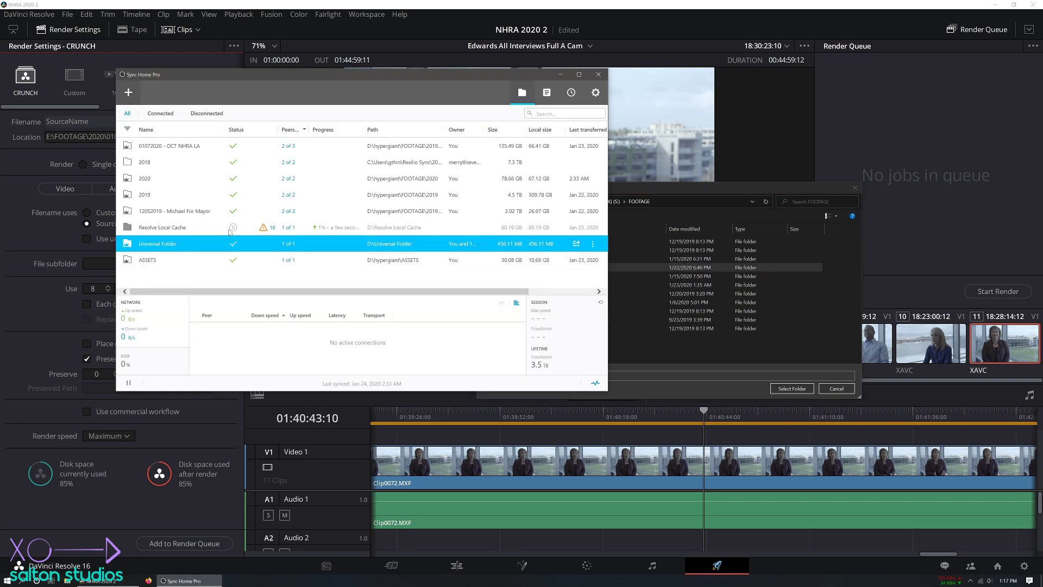
pyautogui.click(305, 191)
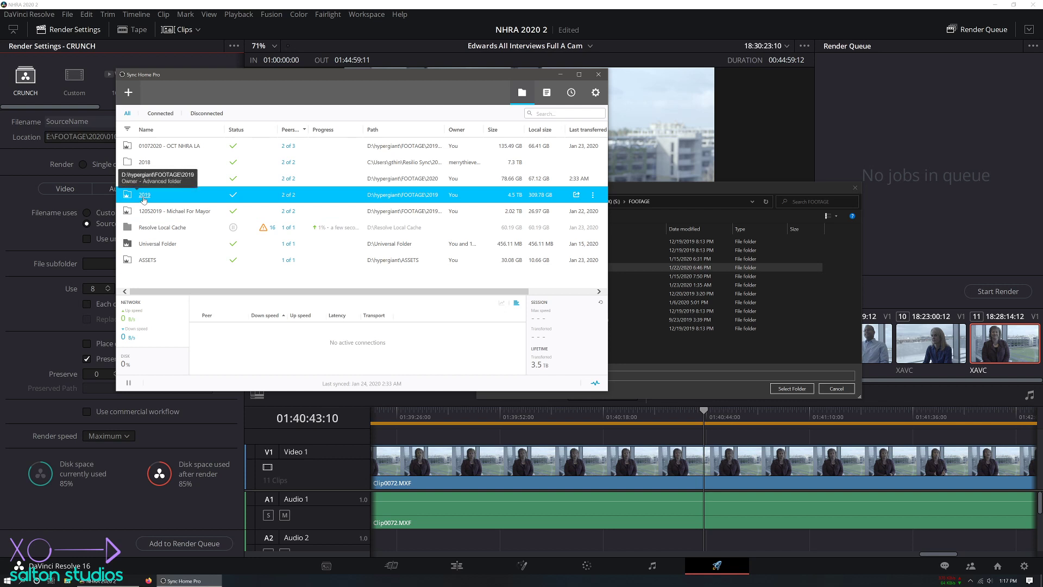
pyautogui.click(658, 189)
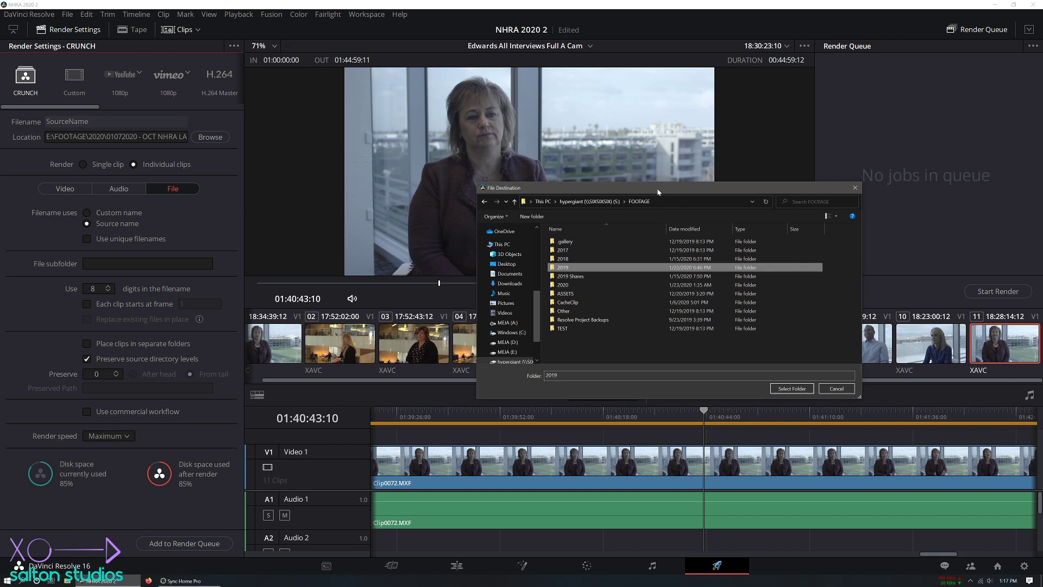
# Step: Open the 2019 Shares folder in the destination dialog and compare its project folders with the shares in Sync Home Pro
pyautogui.doubleClick(567, 278)
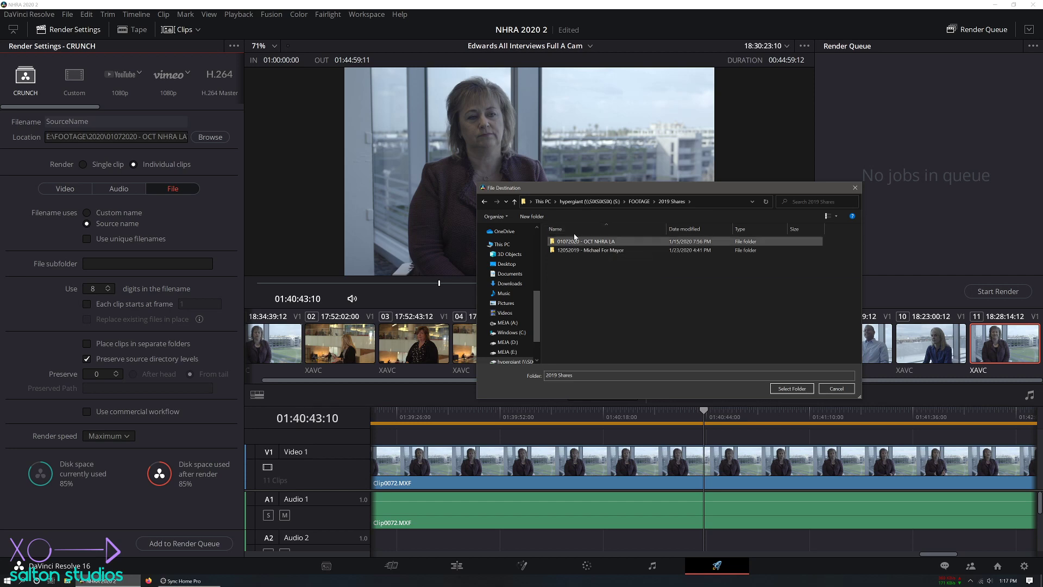
pyautogui.click(182, 581)
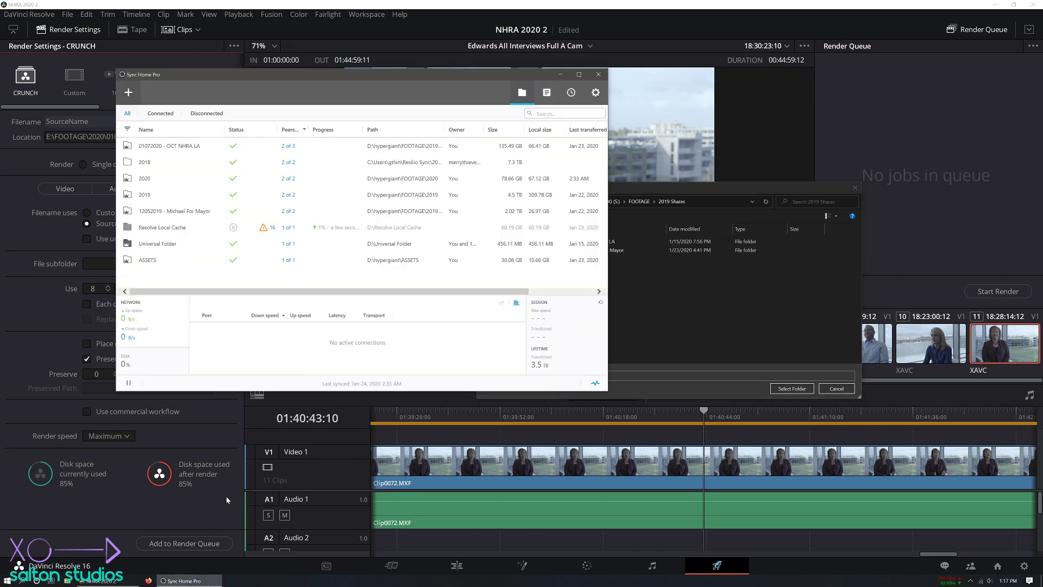
pyautogui.click(212, 233)
pyautogui.doubleClick(179, 211)
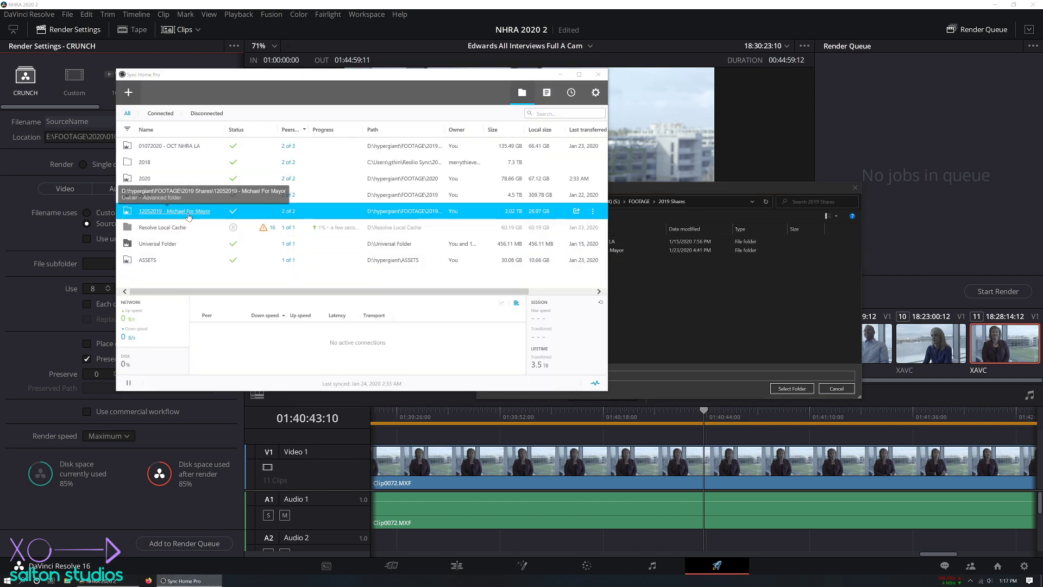
pyautogui.click(781, 228)
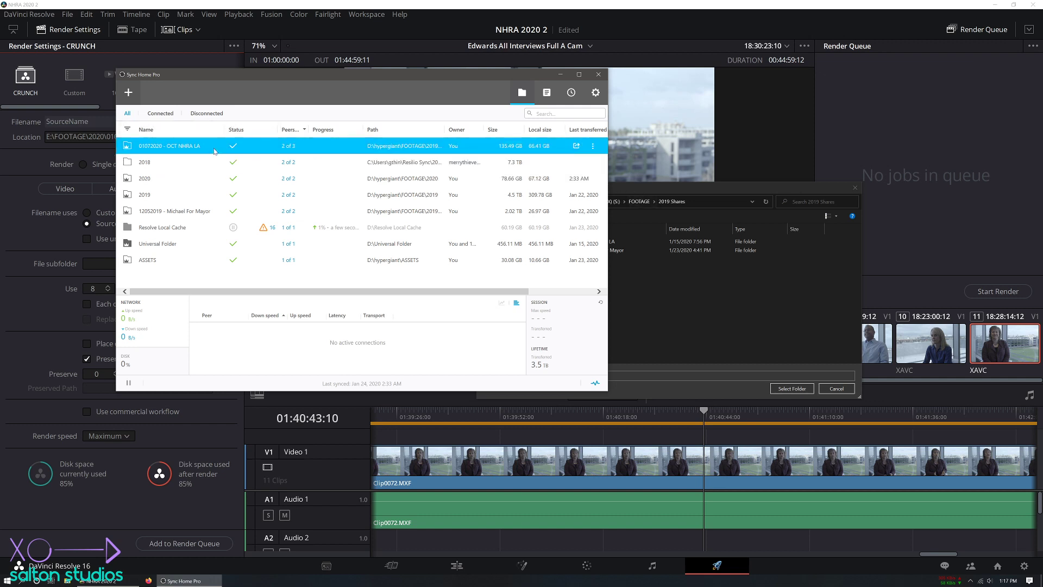
pyautogui.click(624, 187)
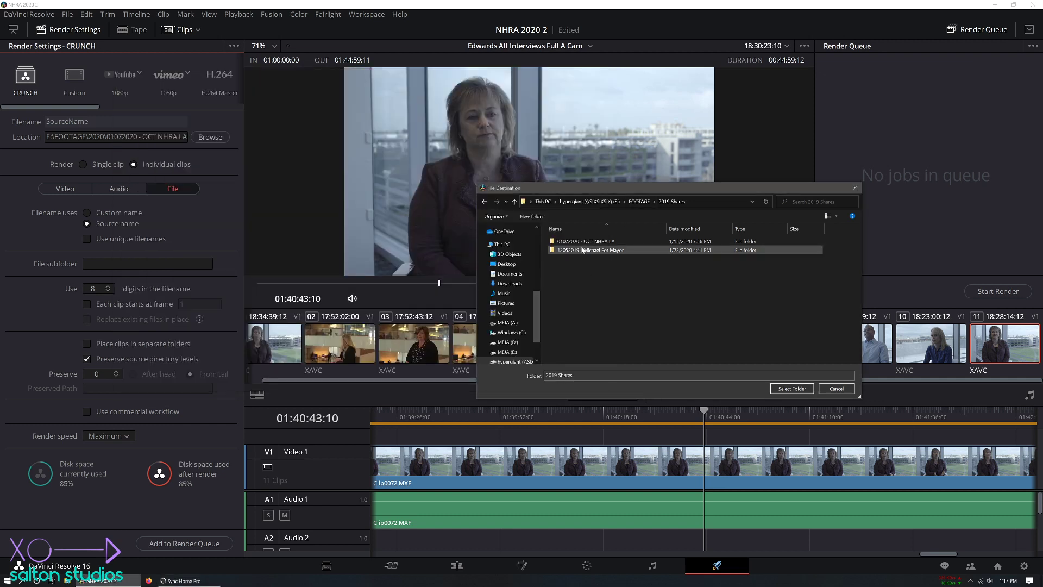
# Step: Open the 01072020 - OCT NHRA LA folder and create a new folder named PROXIES in it
pyautogui.doubleClick(569, 242)
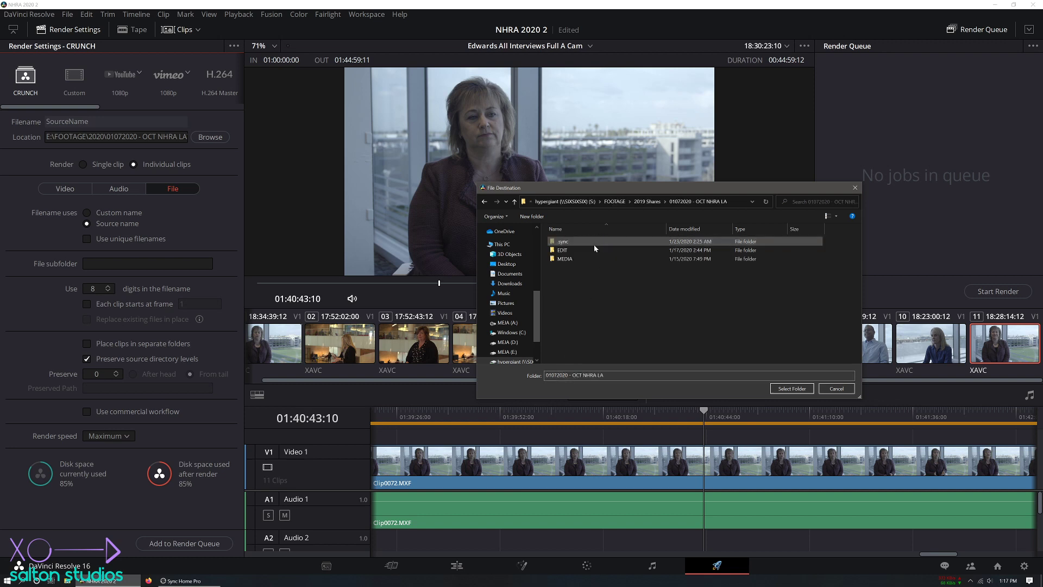
pyautogui.click(568, 251)
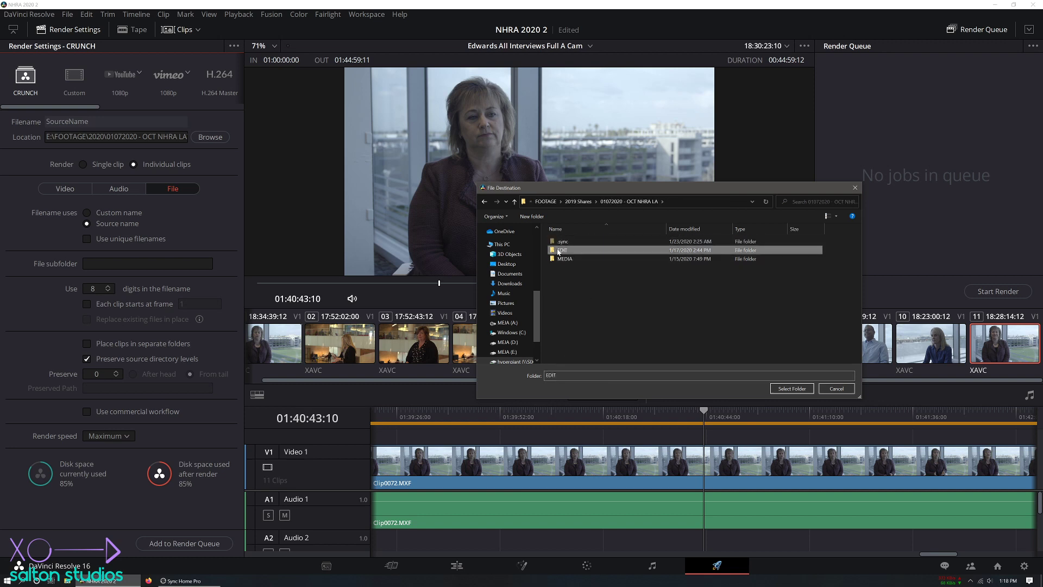
pyautogui.click(560, 260)
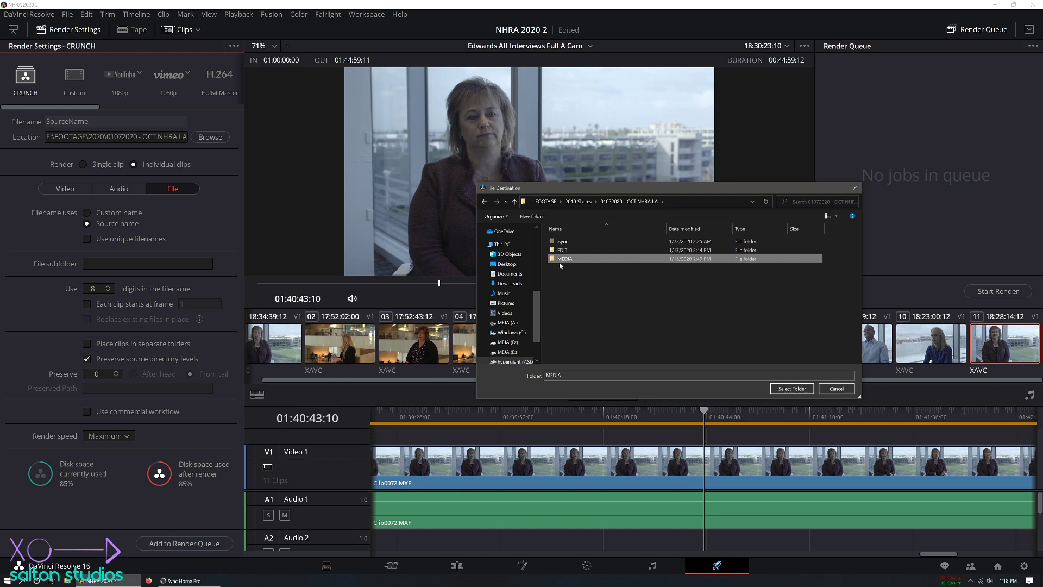
pyautogui.rightClick(592, 288)
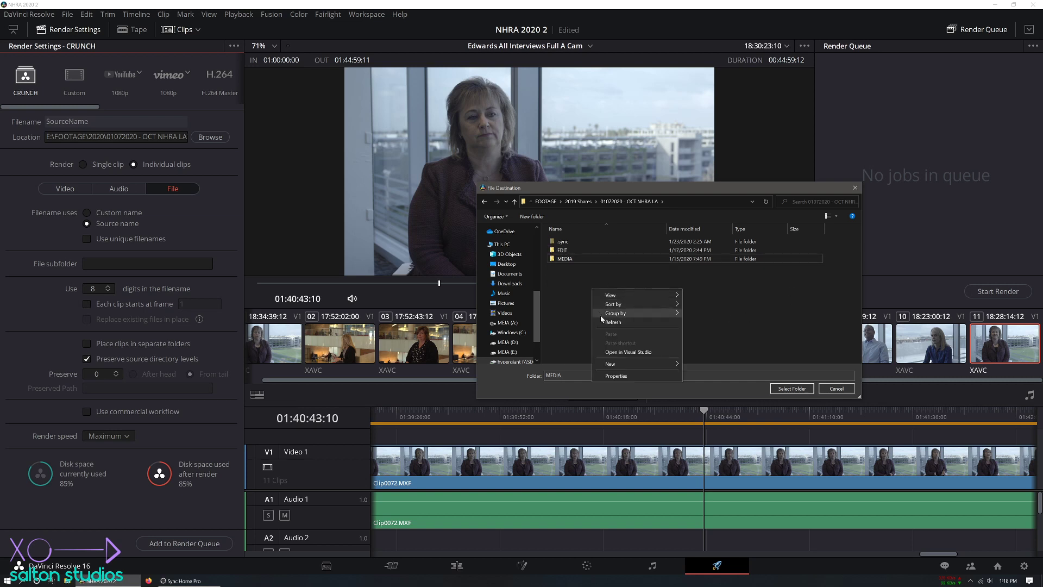
pyautogui.moveTo(641, 364)
pyautogui.click(703, 363)
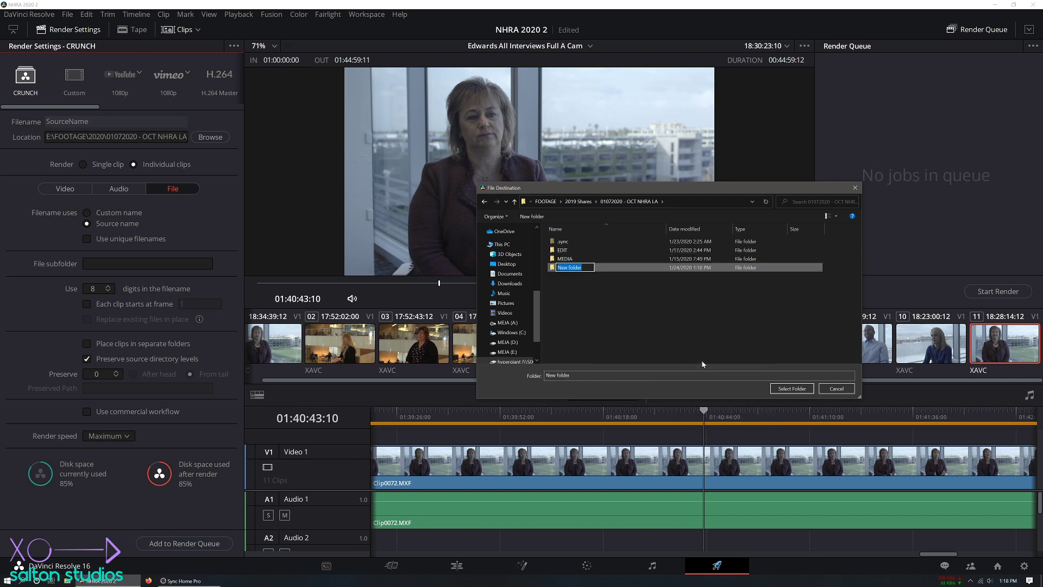
pyautogui.write('PROXIES')
pyautogui.press('Return')
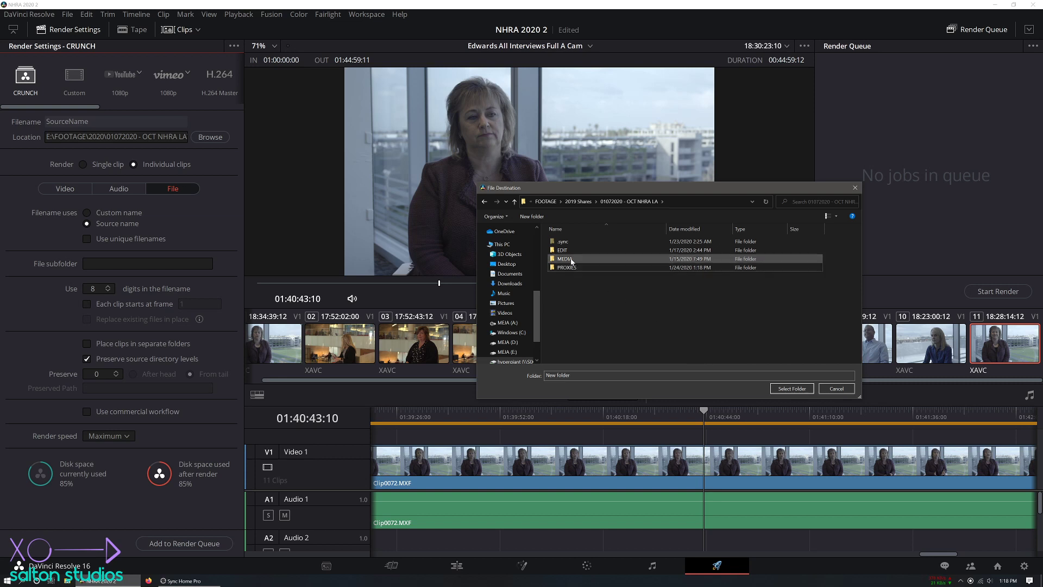
# Step: Inspect the MEDIA folder's DAY 1 and FS5 subfolders, and return to the 01072020 - OCT NHRA LA folder
pyautogui.doubleClick(572, 261)
pyautogui.click(566, 242)
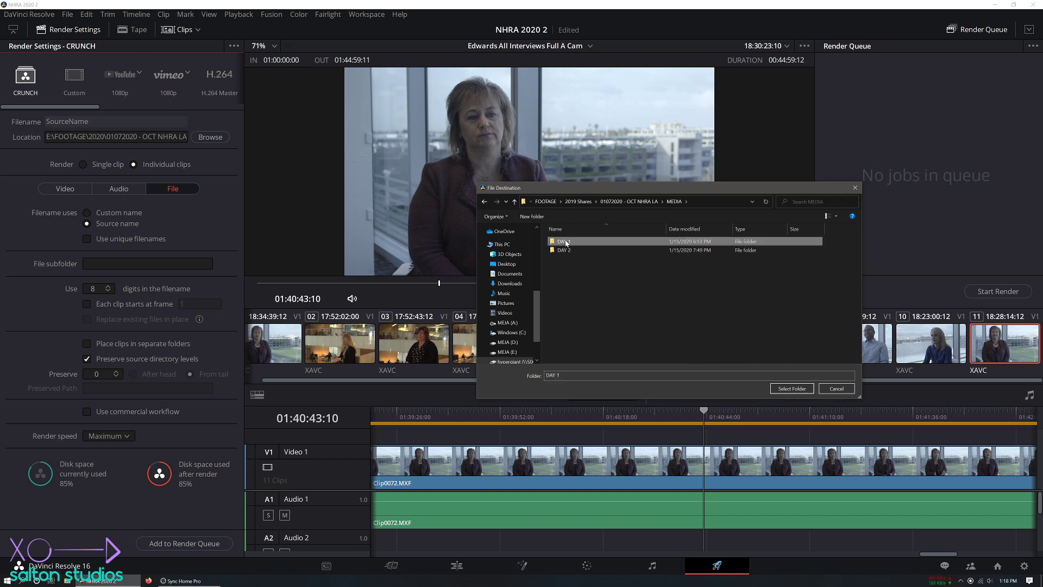
pyautogui.doubleClick(566, 242)
pyautogui.doubleClick(568, 243)
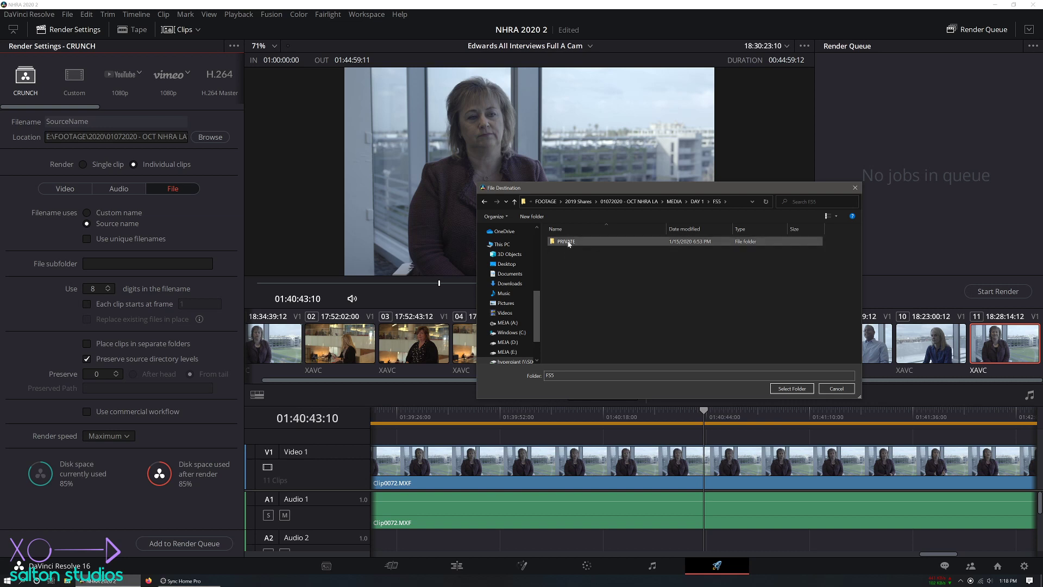
pyautogui.doubleClick(568, 243)
pyautogui.click(514, 202)
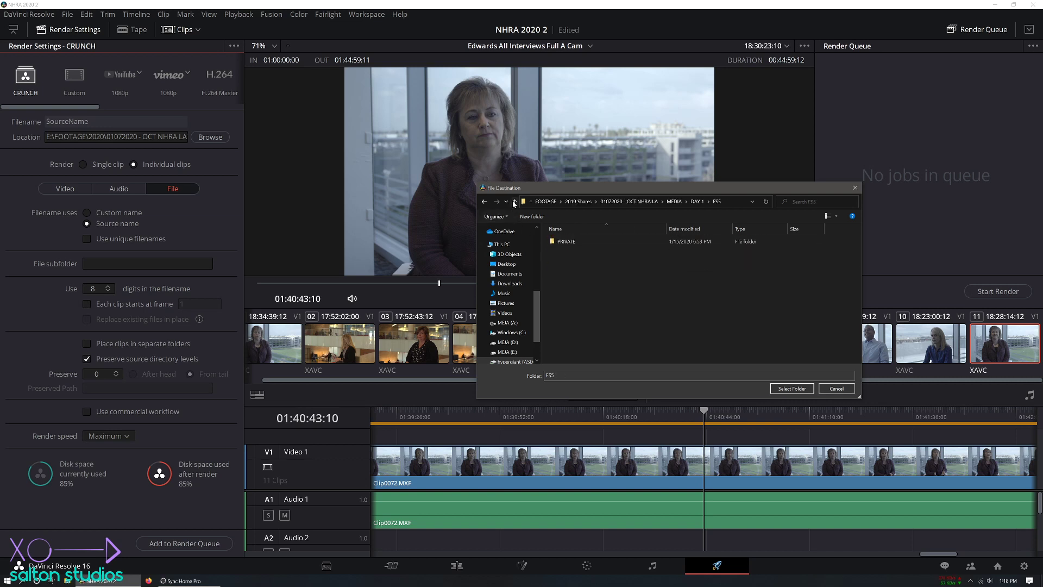
pyautogui.click(514, 202)
pyautogui.click(514, 202)
pyautogui.click(514, 202)
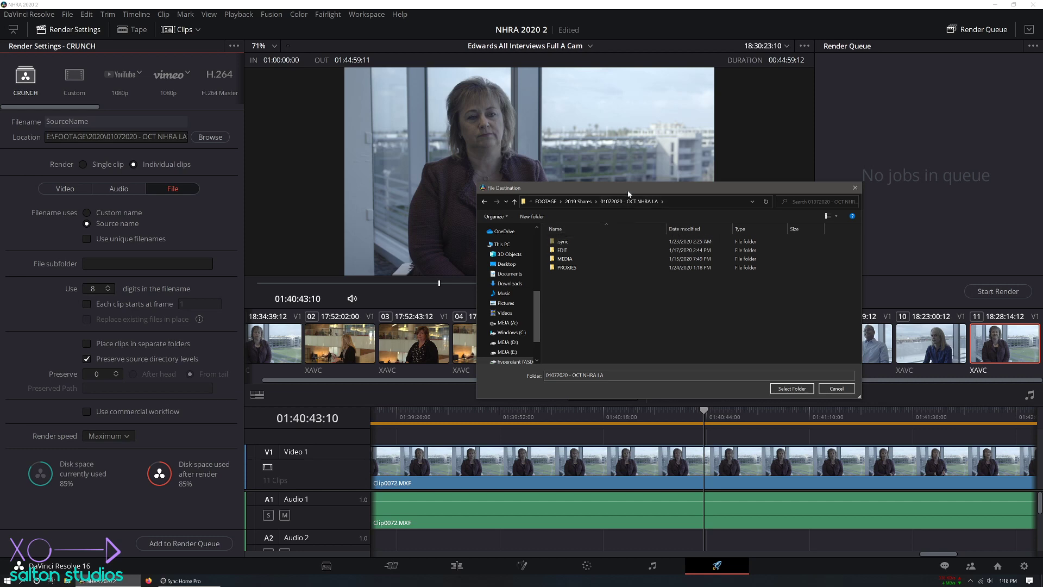
# Step: Set the PROXIES folder inside 01072020 - OCT NHRA LA as the render location
pyautogui.moveTo(629, 194); pyautogui.dragTo(507, 189)
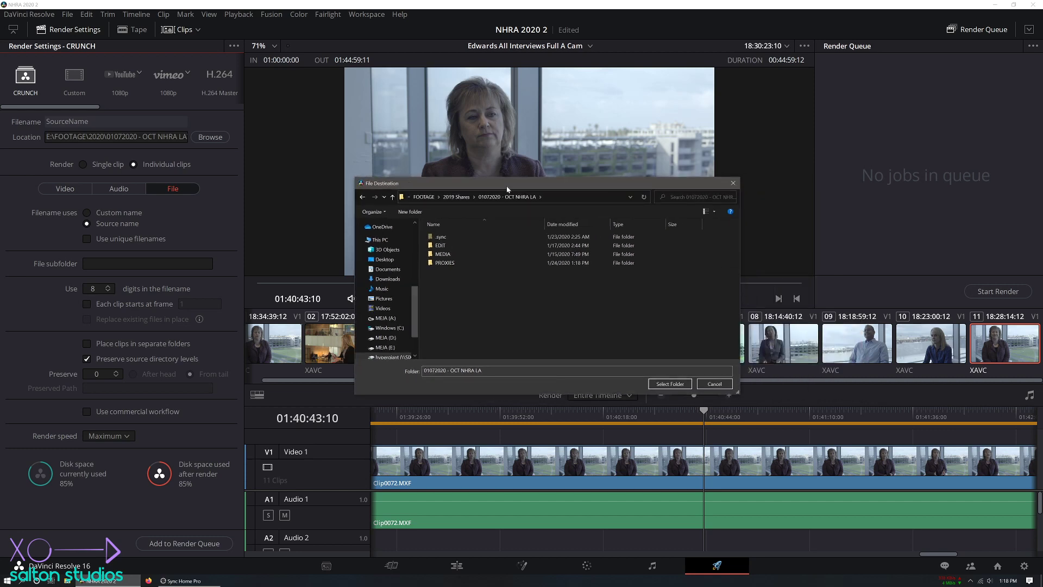
pyautogui.doubleClick(446, 263)
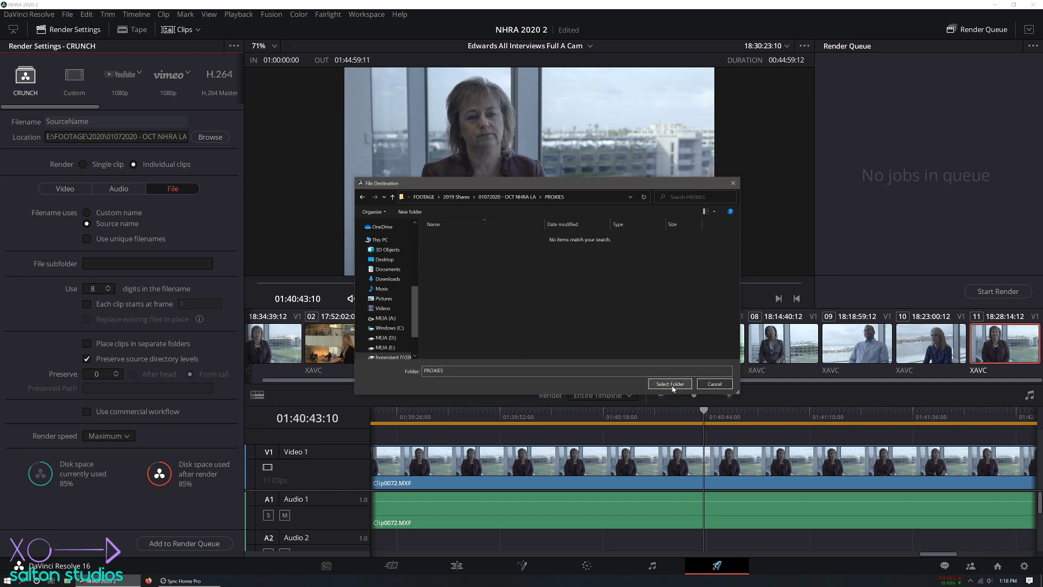
pyautogui.click(670, 383)
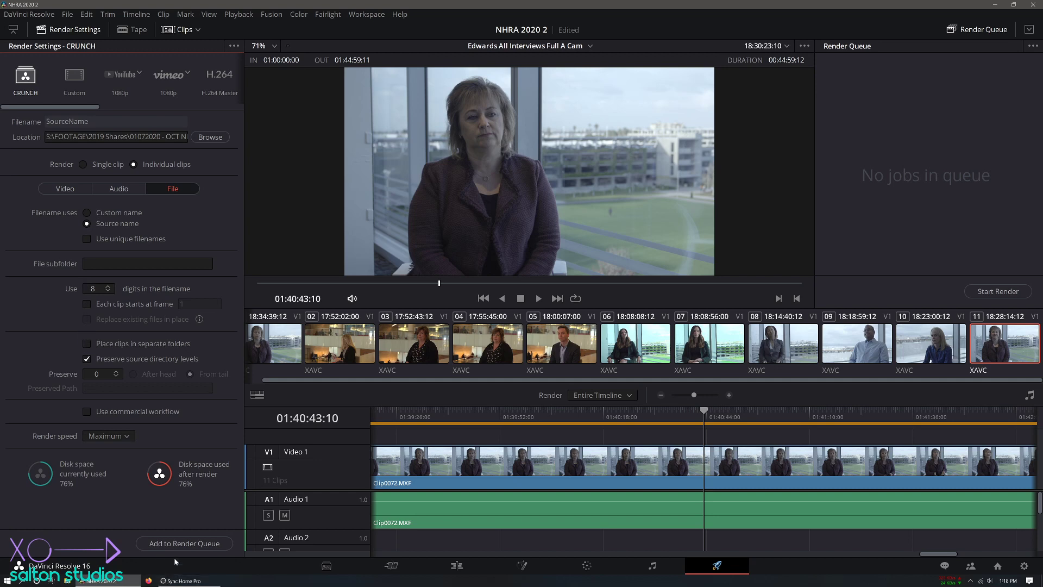
# Step: Review the CRUNCH preset's audio and video export settings and add the timeline to the render queue
pyautogui.click(118, 189)
pyautogui.click(73, 190)
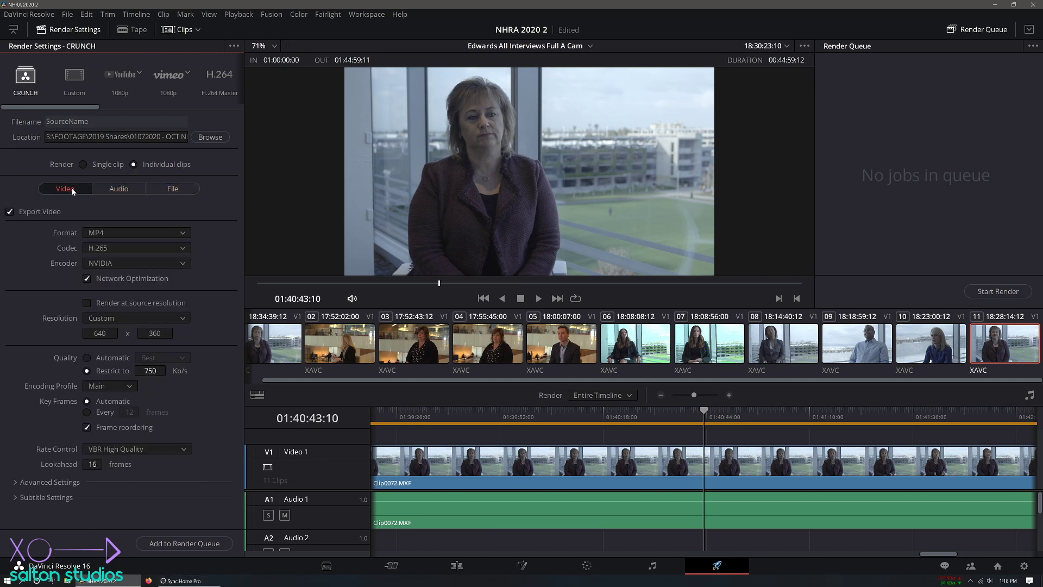
pyautogui.click(184, 544)
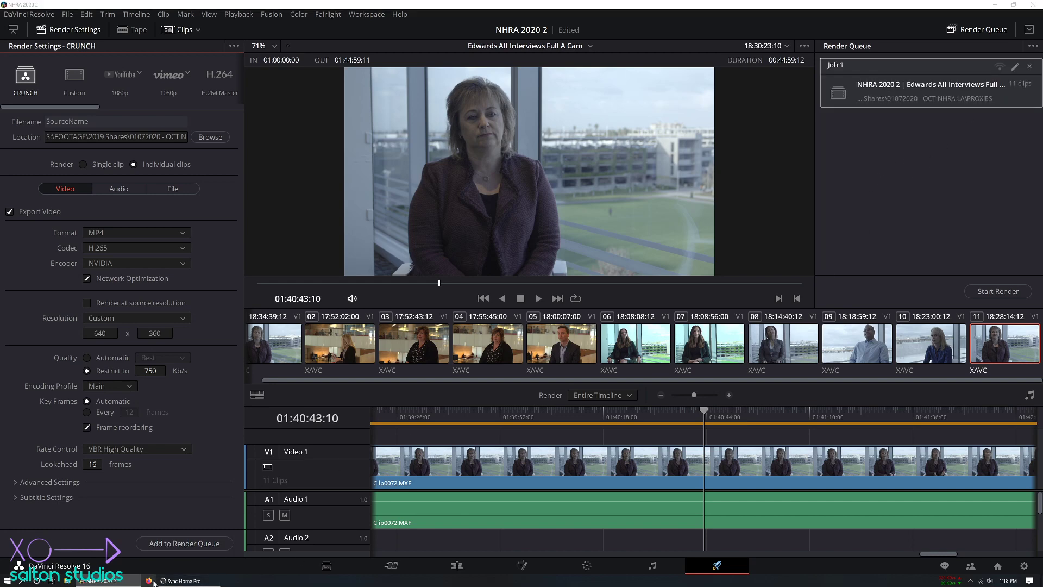
# Step: Launch TeamViewer and connect to the remote computer SIXSIXSIX
pyautogui.press('super')
pyautogui.write('teamviewer')
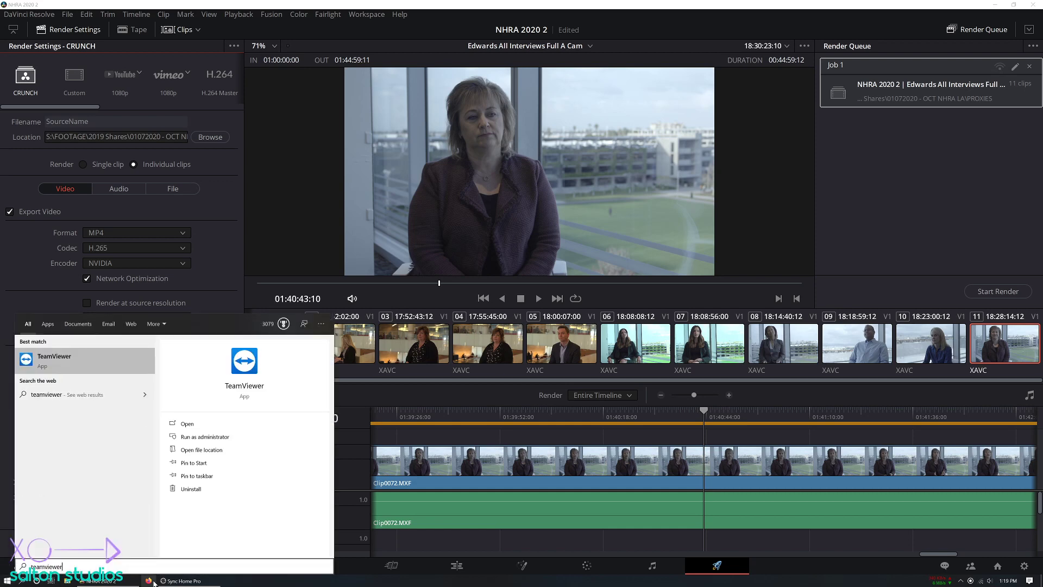
pyautogui.press('Return')
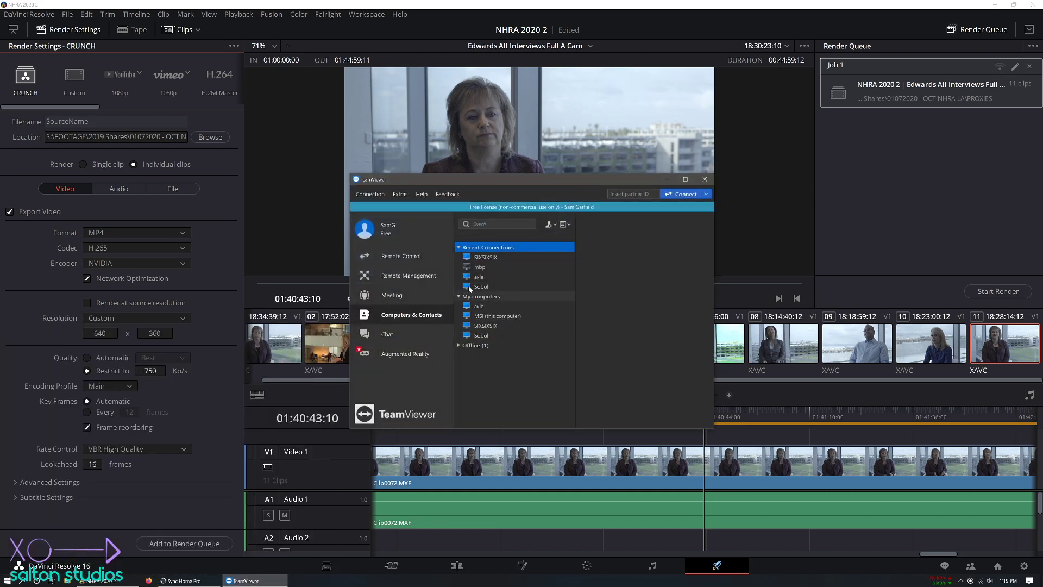
pyautogui.doubleClick(499, 259)
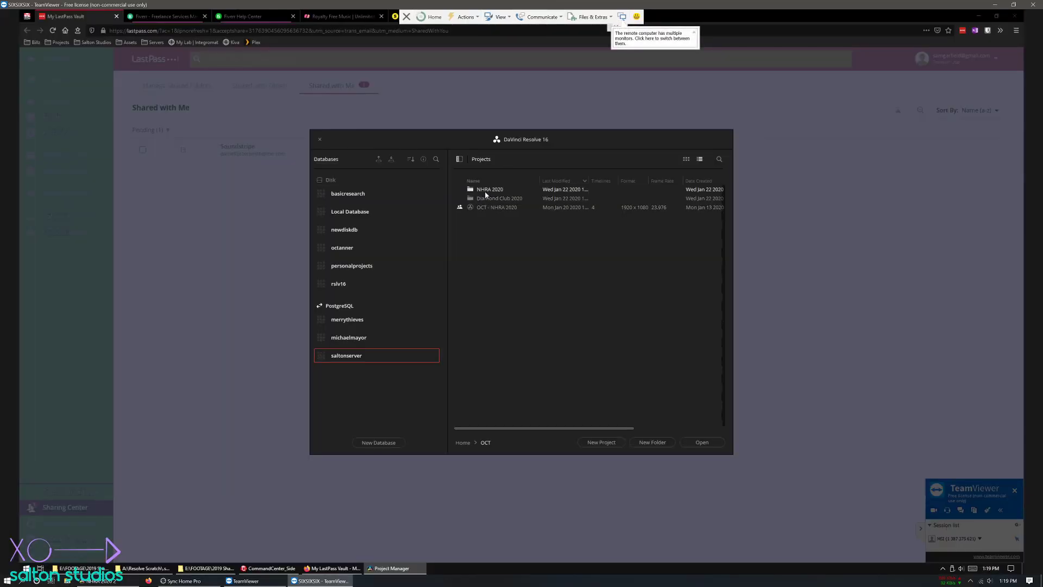
# Step: Open the OCT - NHRA 2020 project on the remote computer, disabling the multiple-monitor notification and dismissing the remote render error
pyautogui.doubleClick(490, 207)
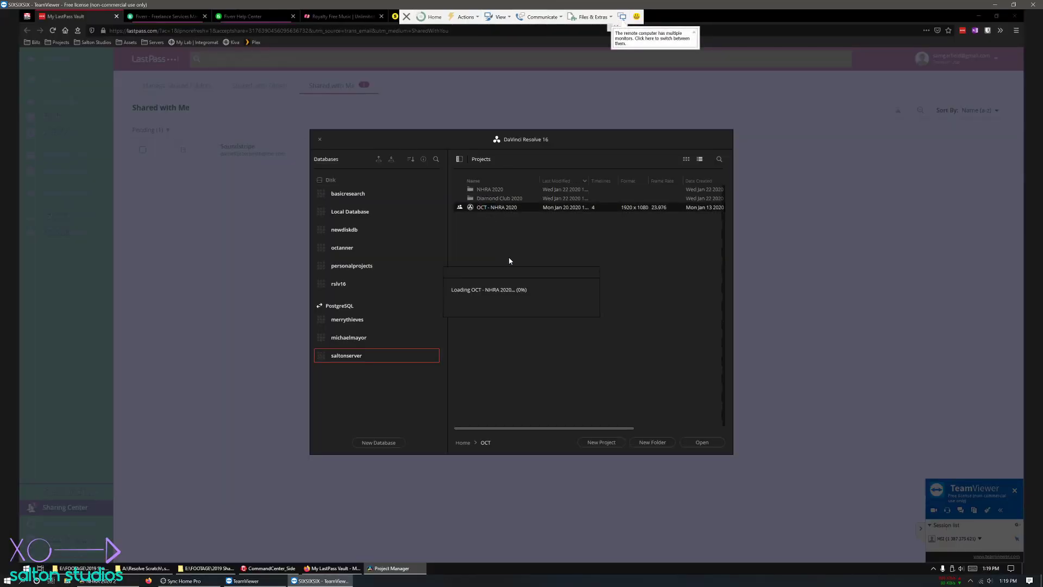
pyautogui.click(694, 33)
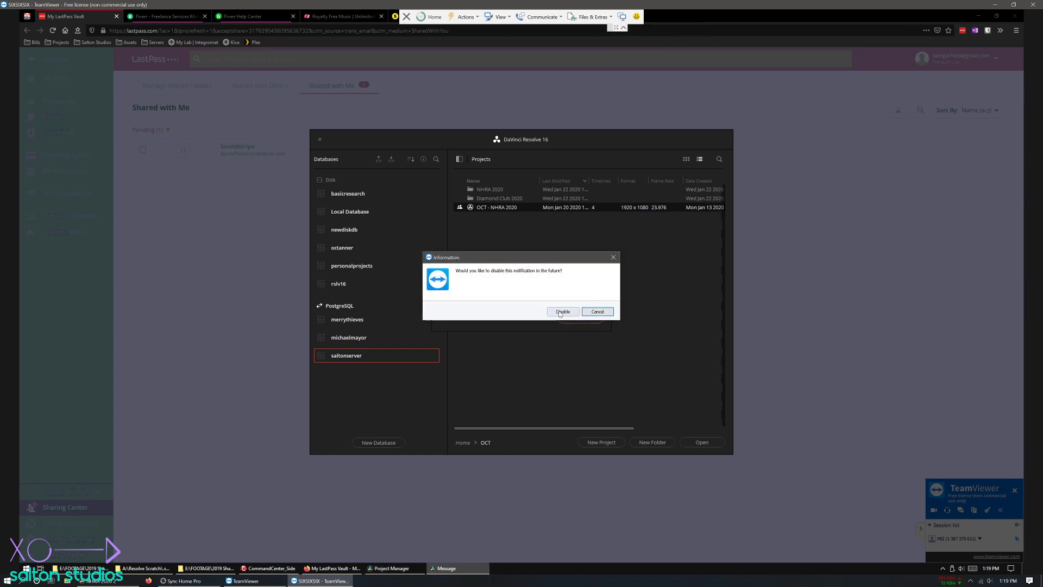
pyautogui.click(559, 312)
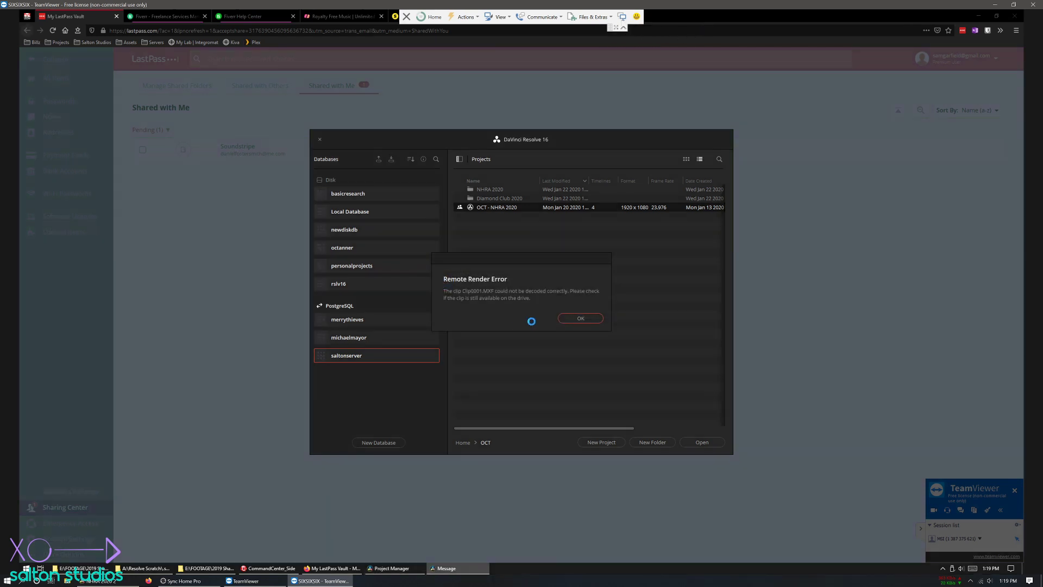
pyautogui.click(567, 318)
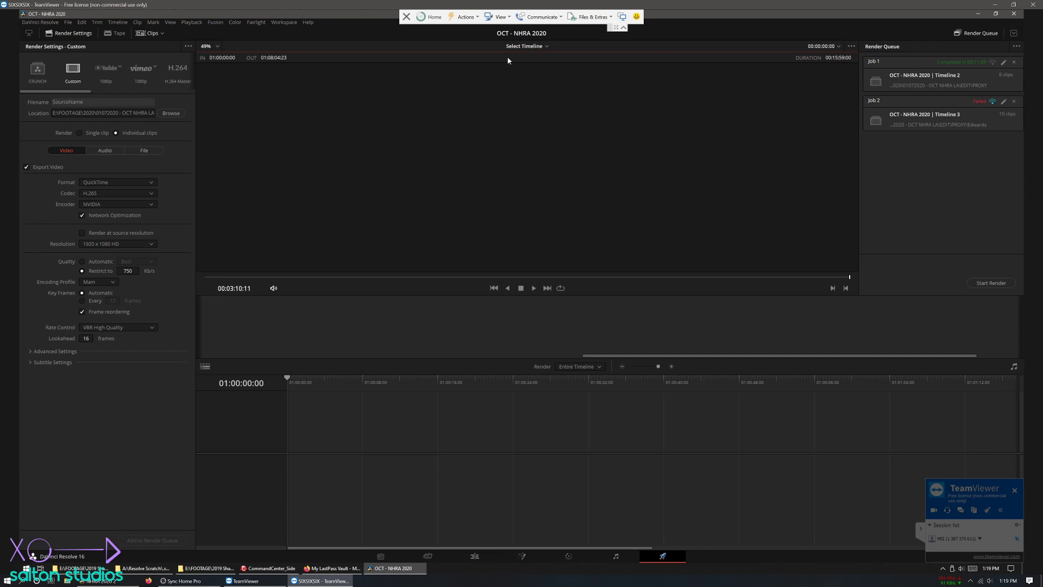
# Step: Turn on remote rendering on the remote computer, then return to the local NHRA 2020 2 project and close the TeamViewer main window
pyautogui.click(280, 24)
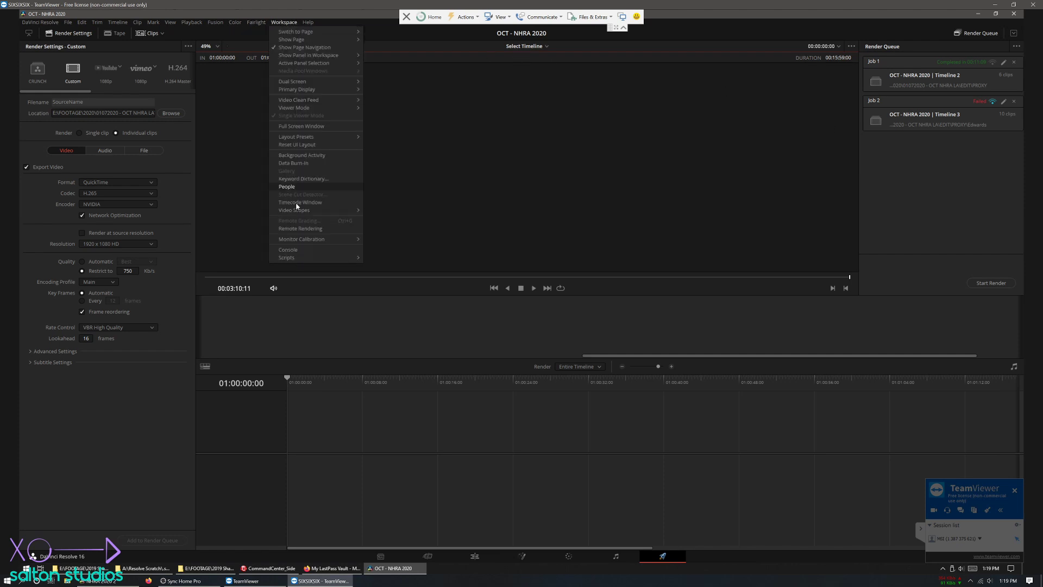
pyautogui.click(298, 229)
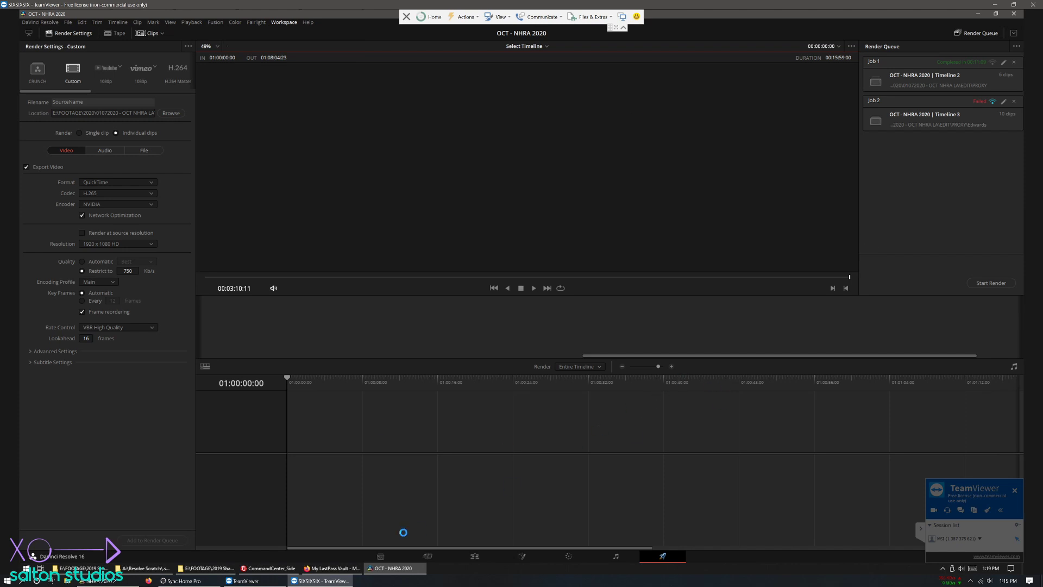
pyautogui.moveTo(120, 583)
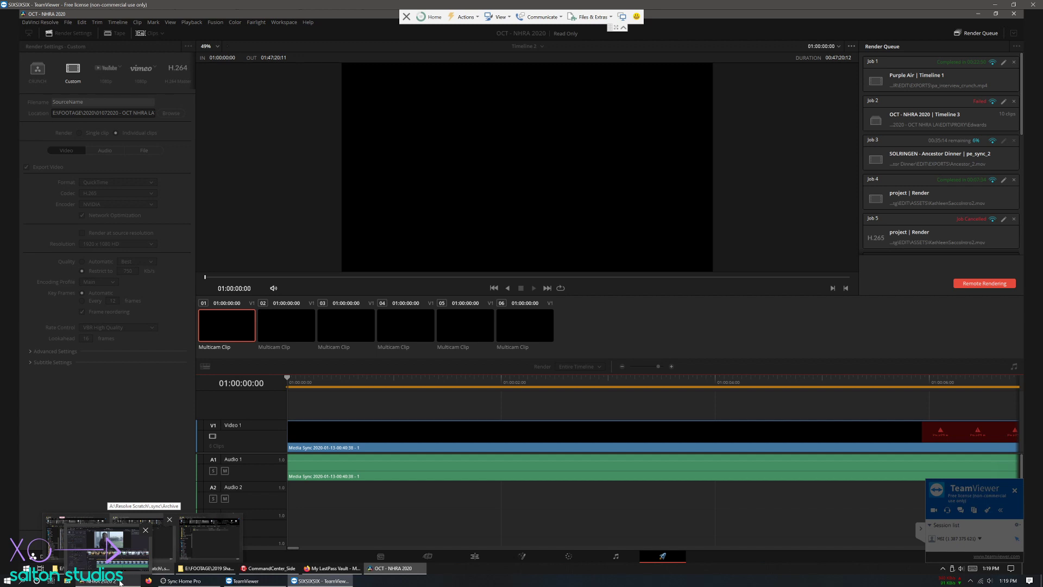
pyautogui.click(997, 7)
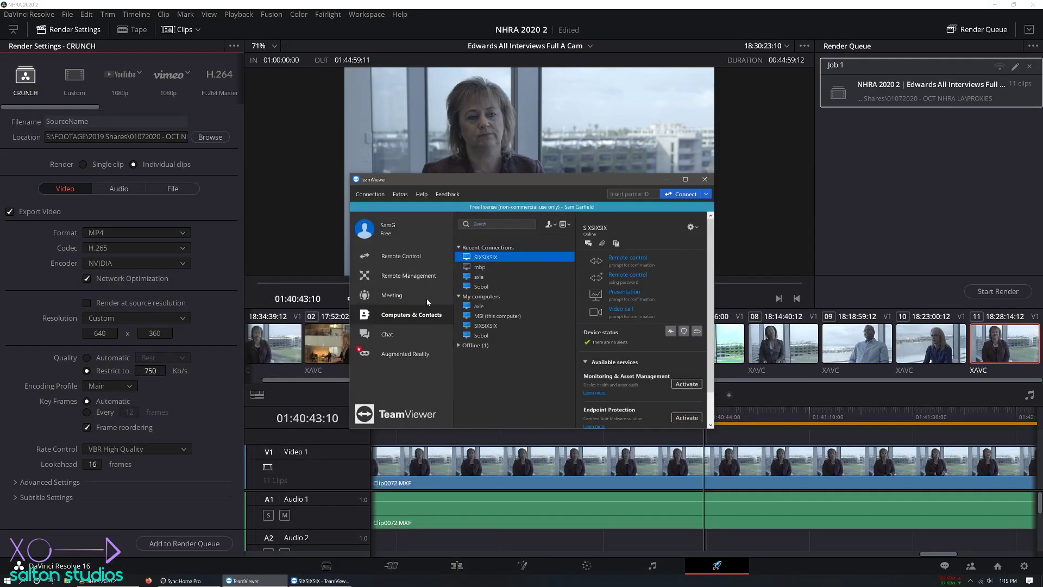
pyautogui.click(704, 179)
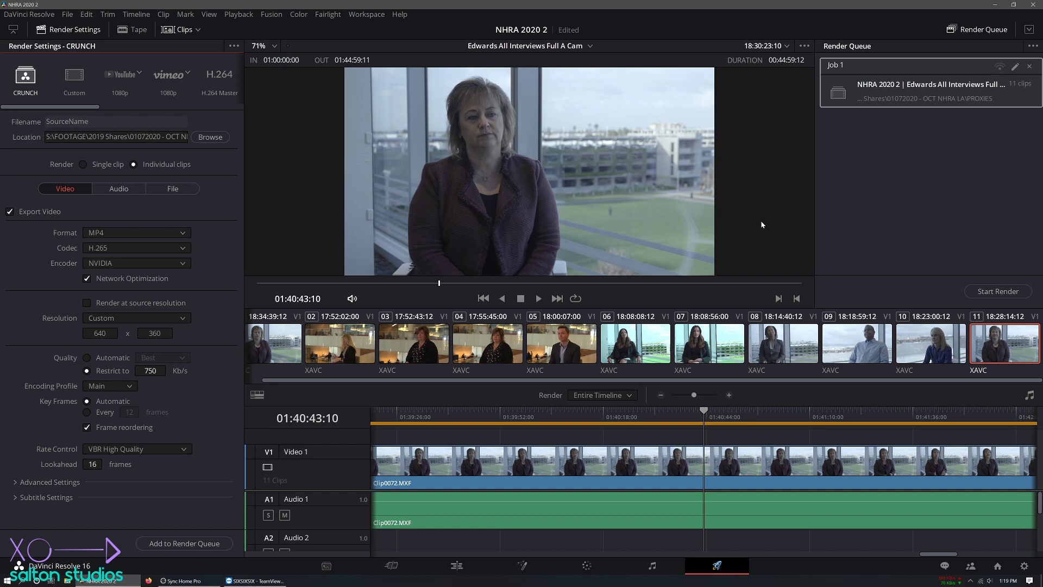
# Step: Assign Job 1 to the sixsixsix render computer and try to start the render, saving the project and dismissing the error
pyautogui.click(999, 65)
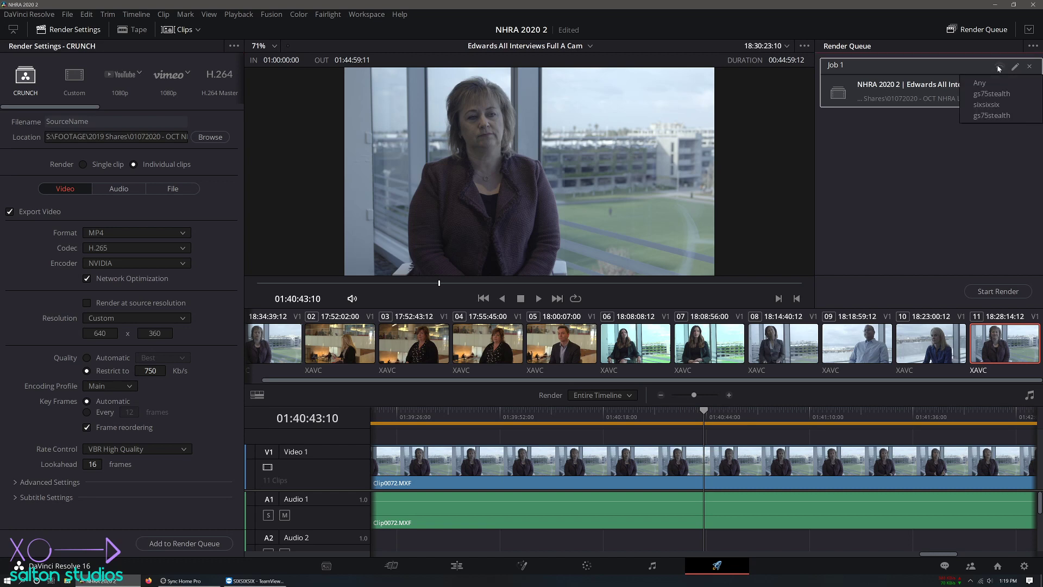
pyautogui.click(996, 106)
pyautogui.click(1001, 289)
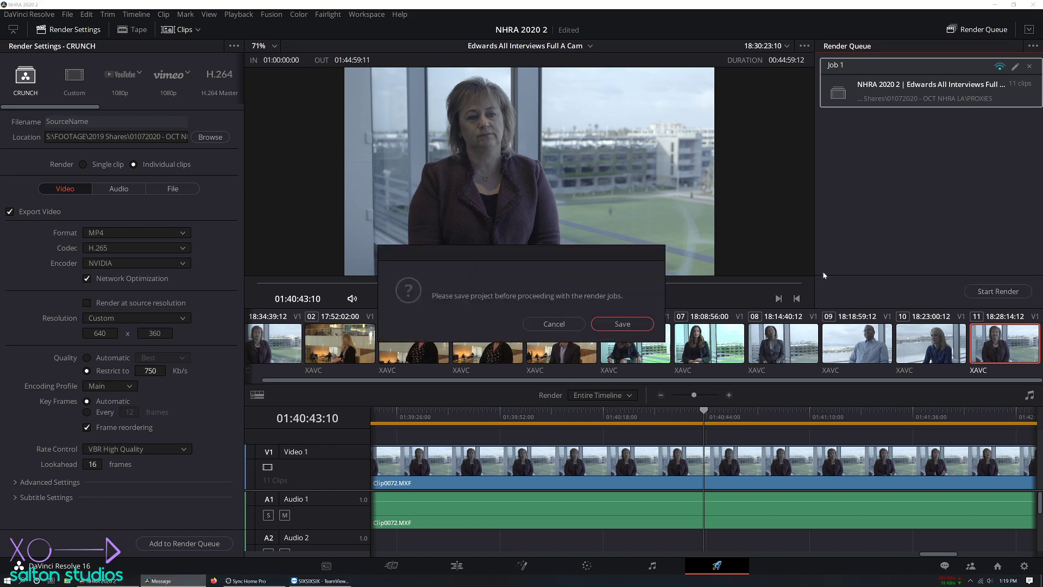
pyautogui.click(623, 323)
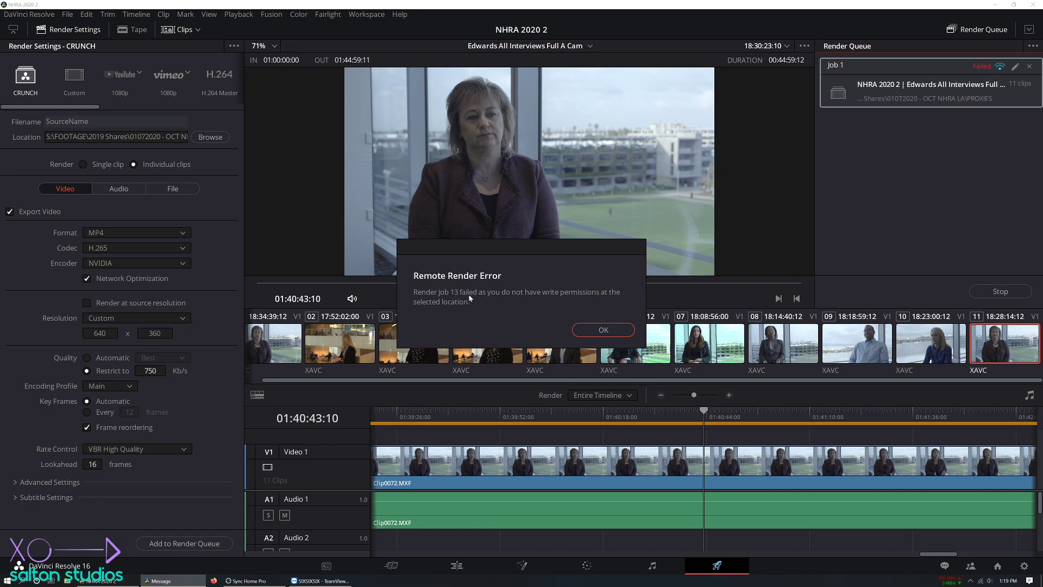
pyautogui.click(597, 330)
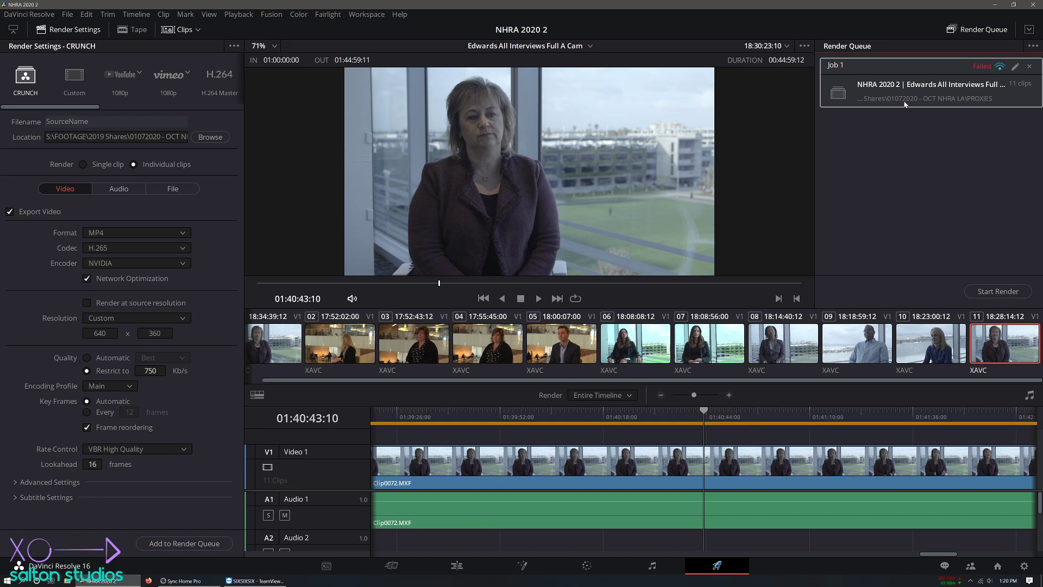
# Step: Edit Job 1 so its render location points to the E: drive instead of S:, and update the job
pyautogui.click(1015, 66)
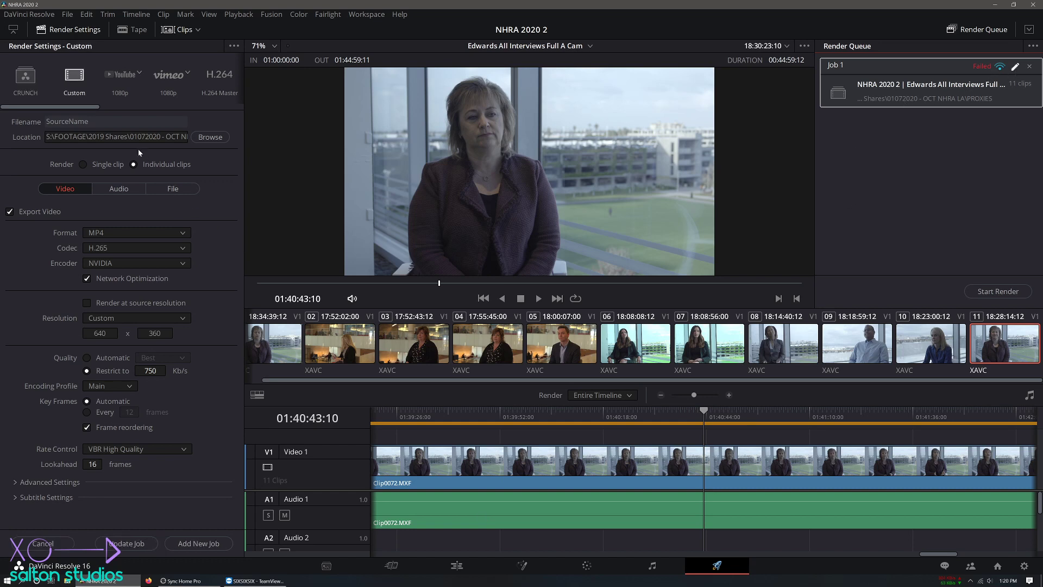
pyautogui.moveTo(127, 137); pyautogui.dragTo(50, 137)
pyautogui.click(50, 137)
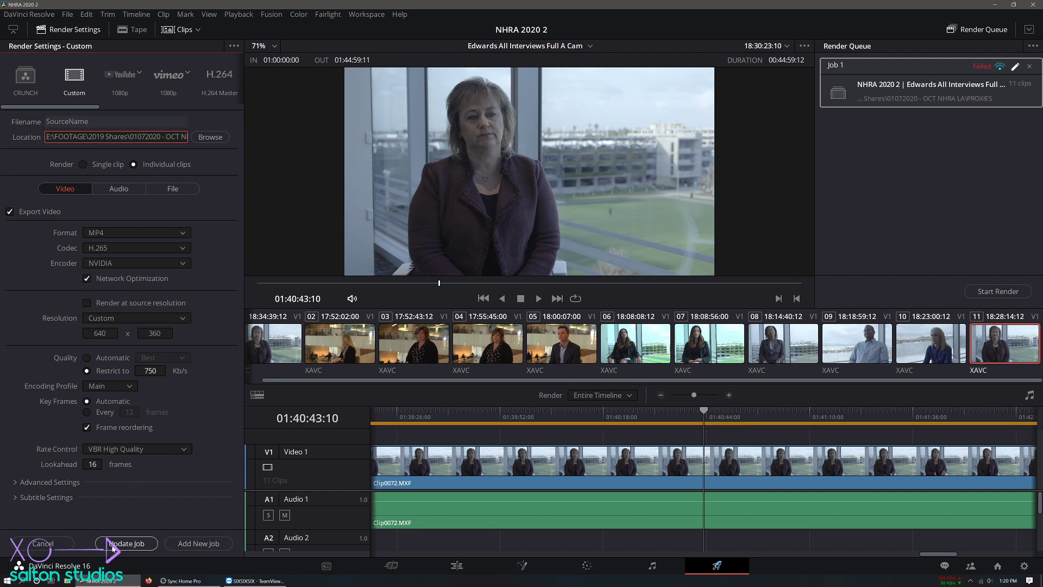
pyautogui.click(113, 544)
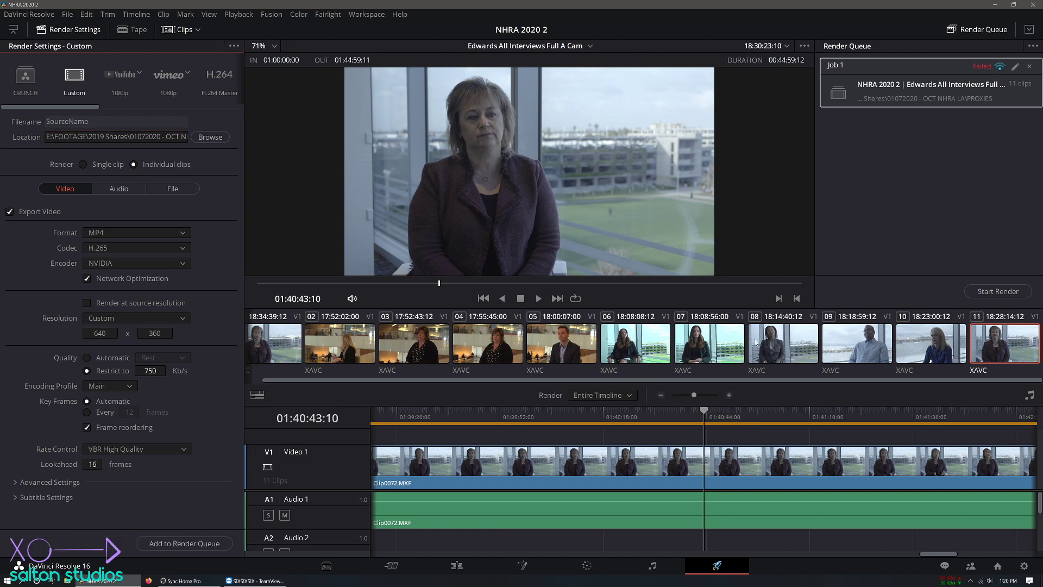
# Step: Clear the failed render status of Job 1 and start the remote render again
pyautogui.rightClick(997, 71)
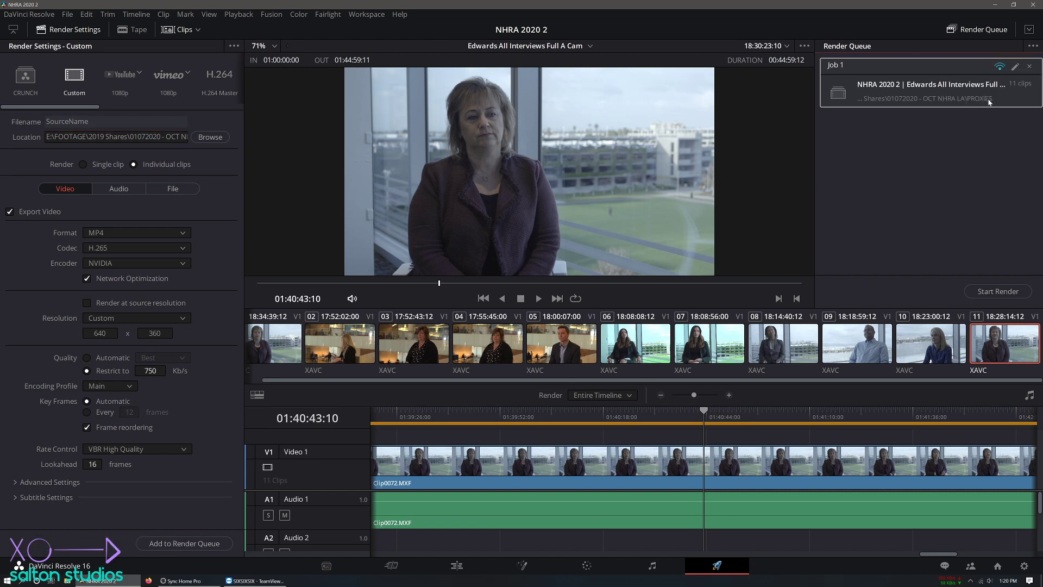
pyautogui.click(989, 88)
pyautogui.click(1001, 67)
pyautogui.click(903, 96)
pyautogui.click(998, 292)
# Step: Check the render progress on the remote computer and return to the local project
pyautogui.click(255, 581)
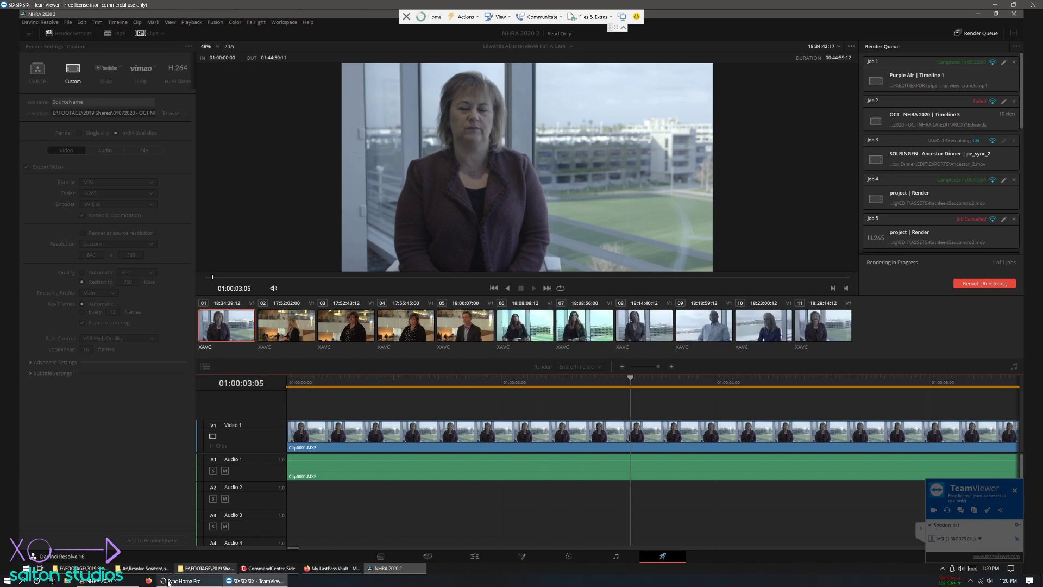
pyautogui.moveTo(215, 566)
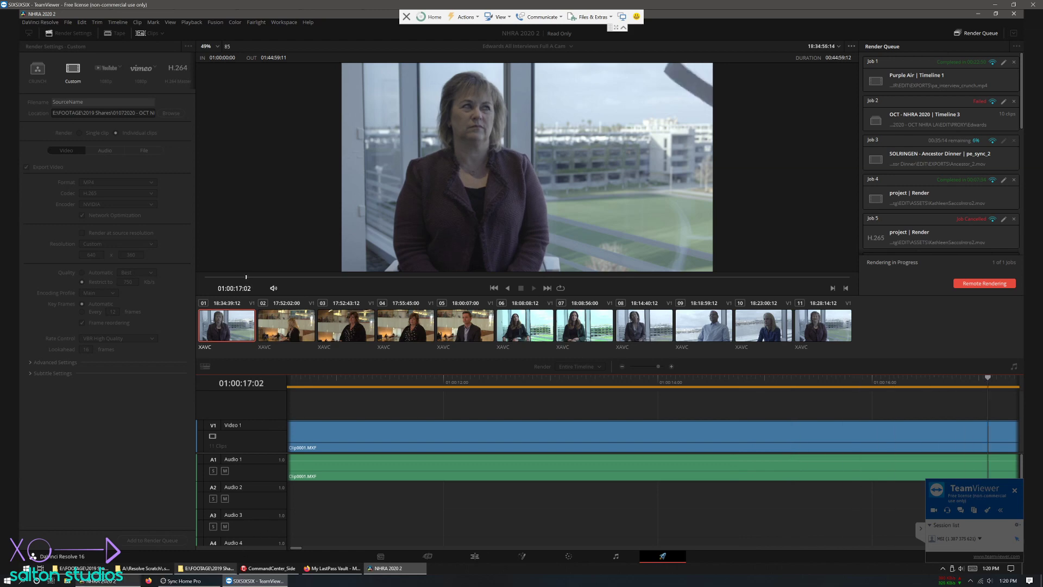
pyautogui.moveTo(93, 581)
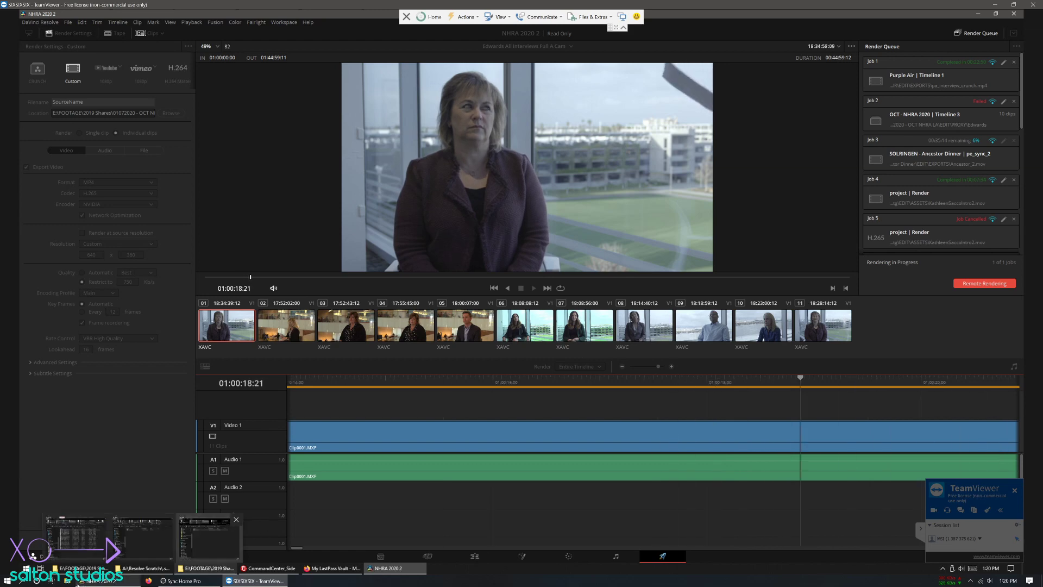
pyautogui.click(92, 580)
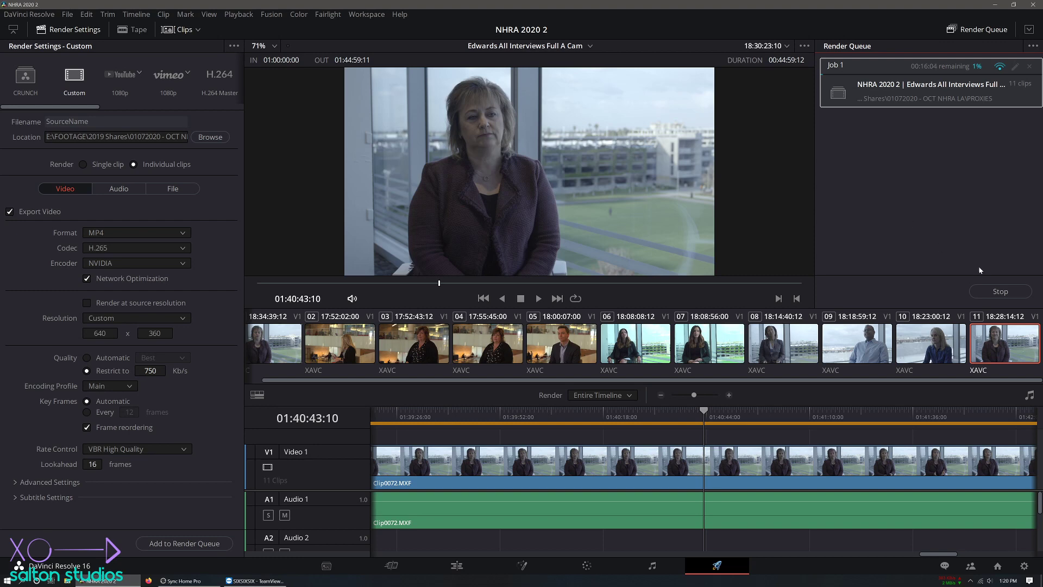
# Step: Move the Edwards All Interviews Full A Cam playhead to the timeline start on the Edit page, then return to the Deliver page
pyautogui.click(456, 565)
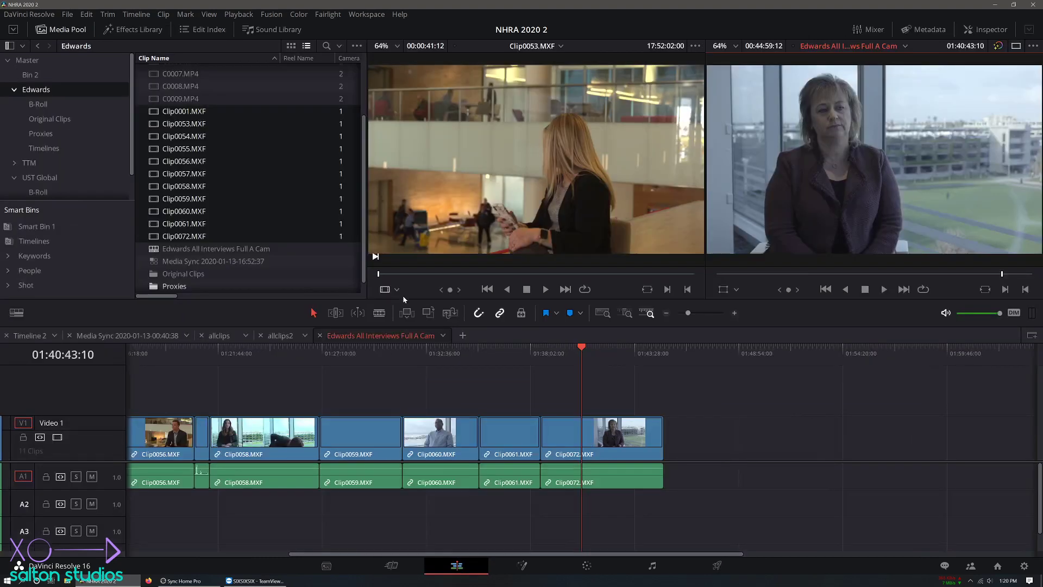
pyautogui.moveTo(481, 364); pyautogui.dragTo(81, 353)
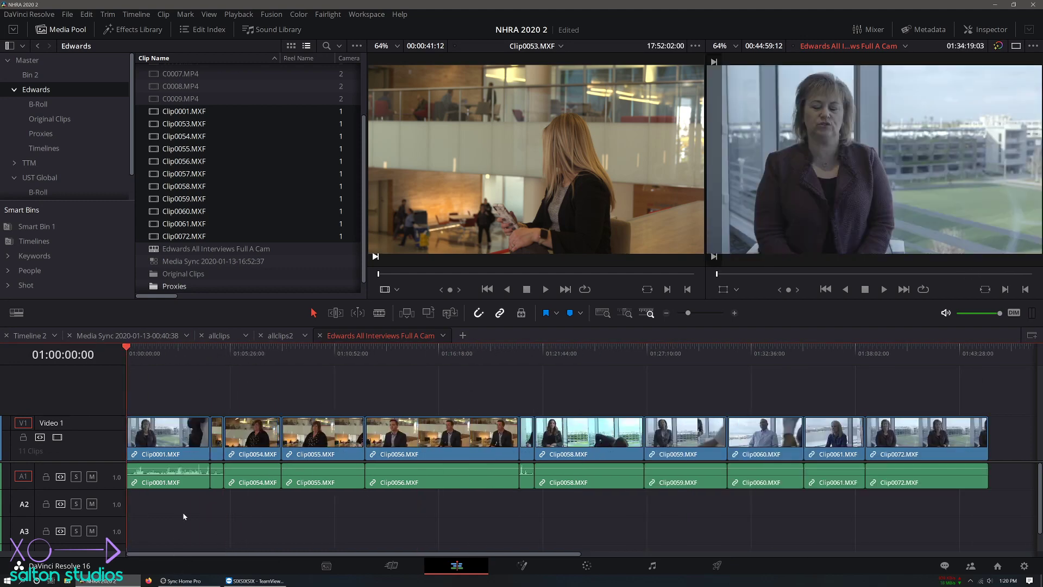
pyautogui.click(717, 566)
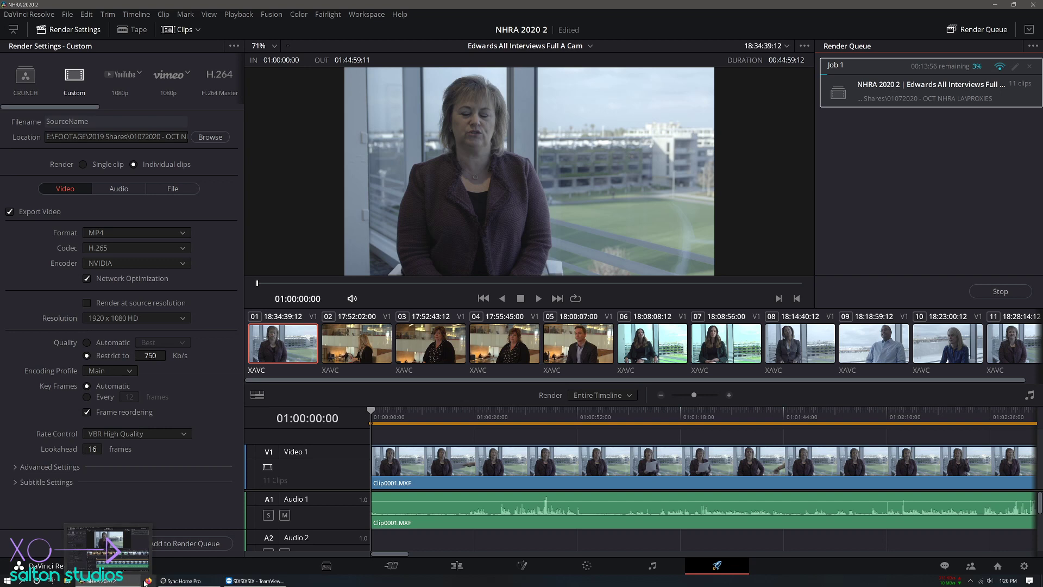
# Step: Launch autoEdit2 and maximize its window
pyautogui.click(148, 581)
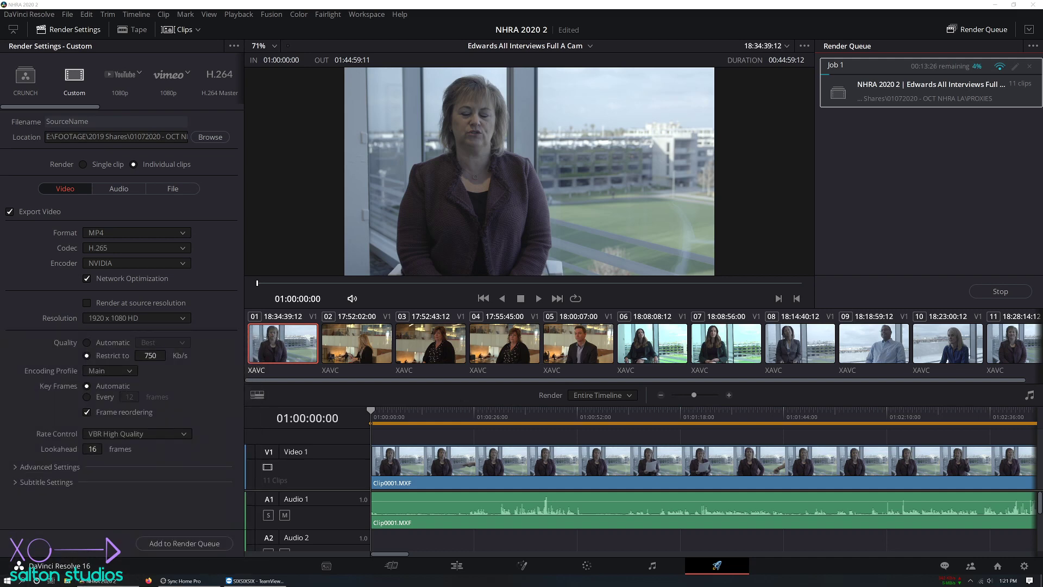
pyautogui.press('super')
pyautogui.write('autoedit')
pyautogui.press('Return')
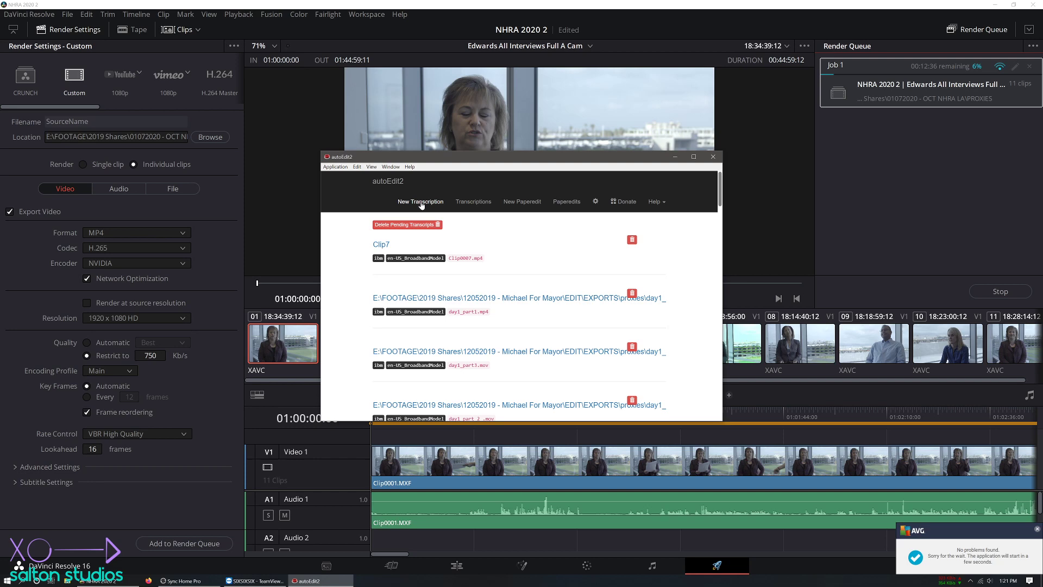
pyautogui.click(694, 157)
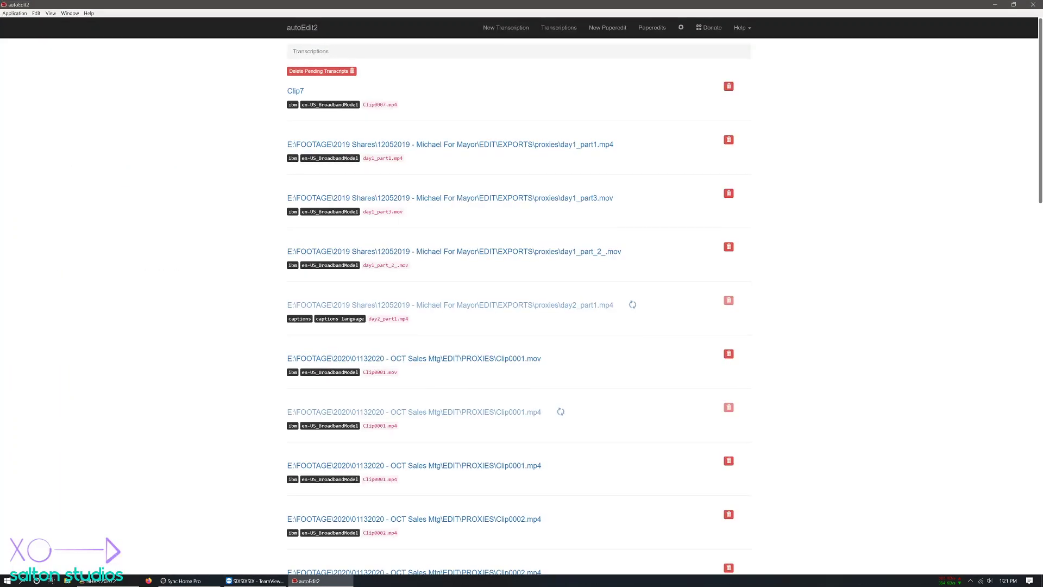
# Step: Look through the saved transcriptions list and try to delete the clip1 entry near its end
pyautogui.click(546, 29)
pyautogui.scroll(-20, 531, 424)
pyautogui.scroll(20, 532, 425)
pyautogui.scroll(-20, 530, 416)
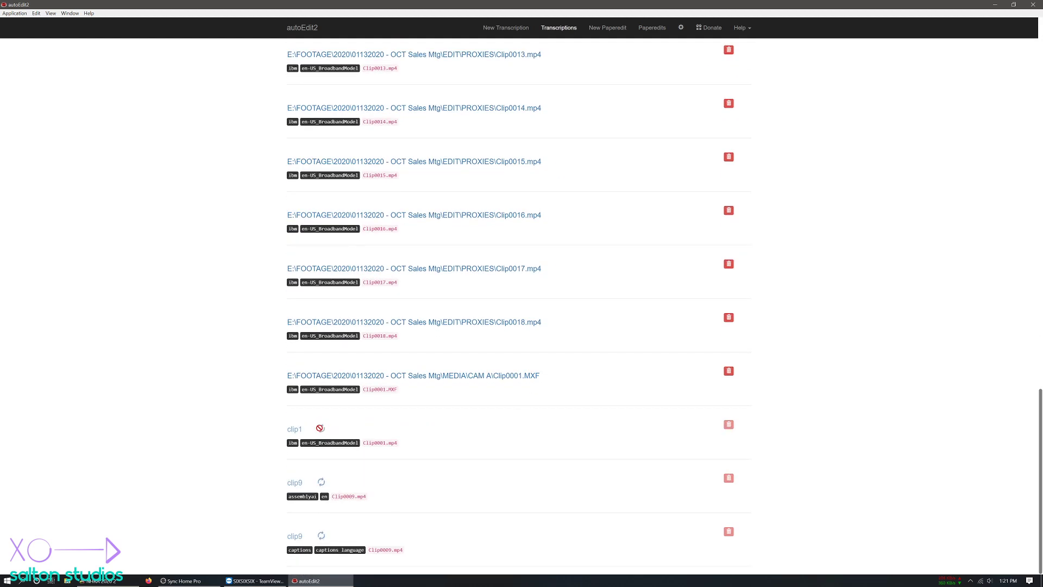
pyautogui.click(729, 425)
pyautogui.scroll(20, 479, 456)
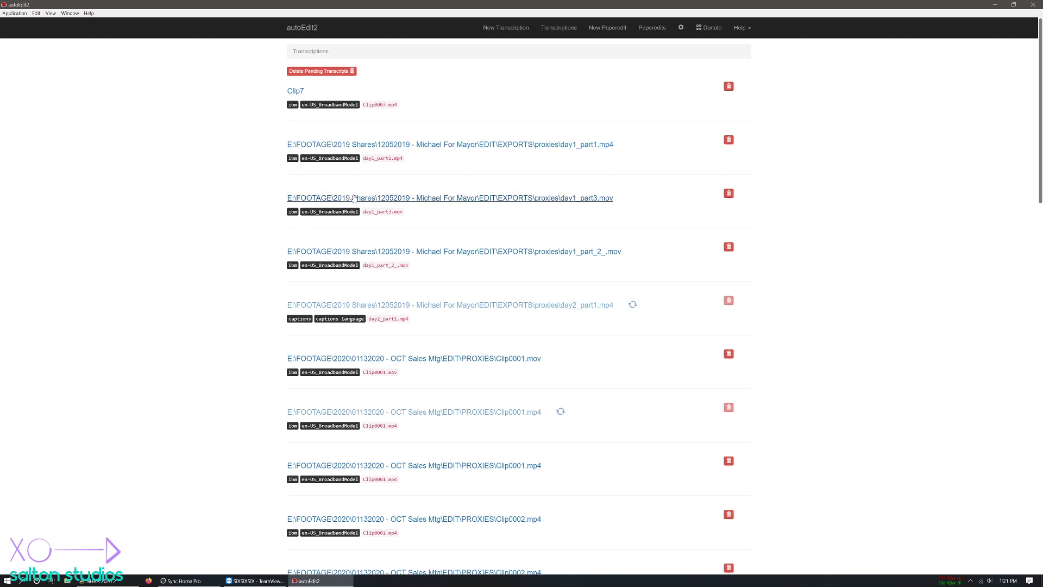
# Step: Open the day1_part3.mov transcription and play the video from the word "addressed" in the cannabis legalization passage
pyautogui.click(487, 199)
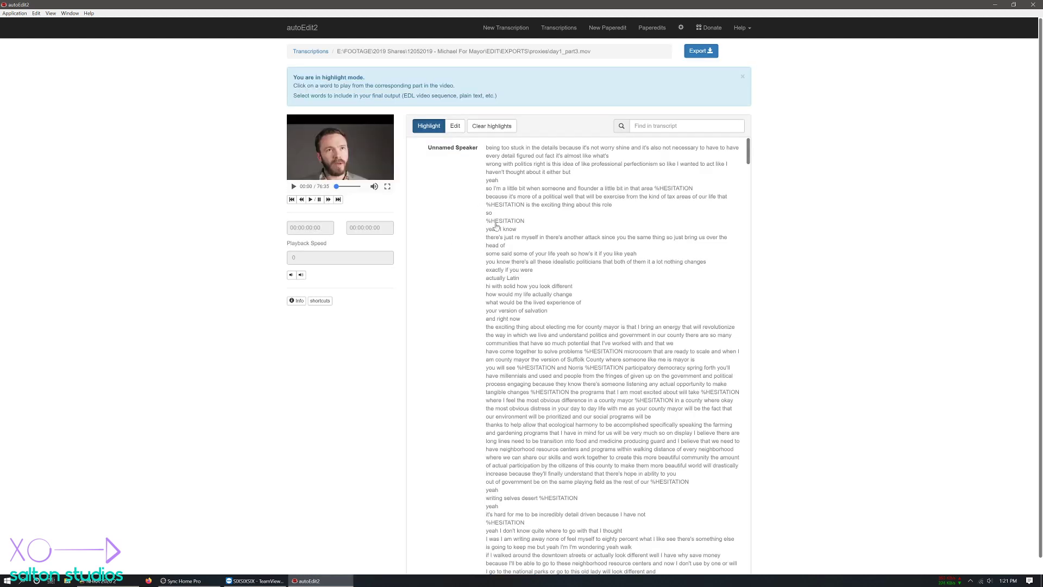
pyautogui.scroll(-15, 527, 354)
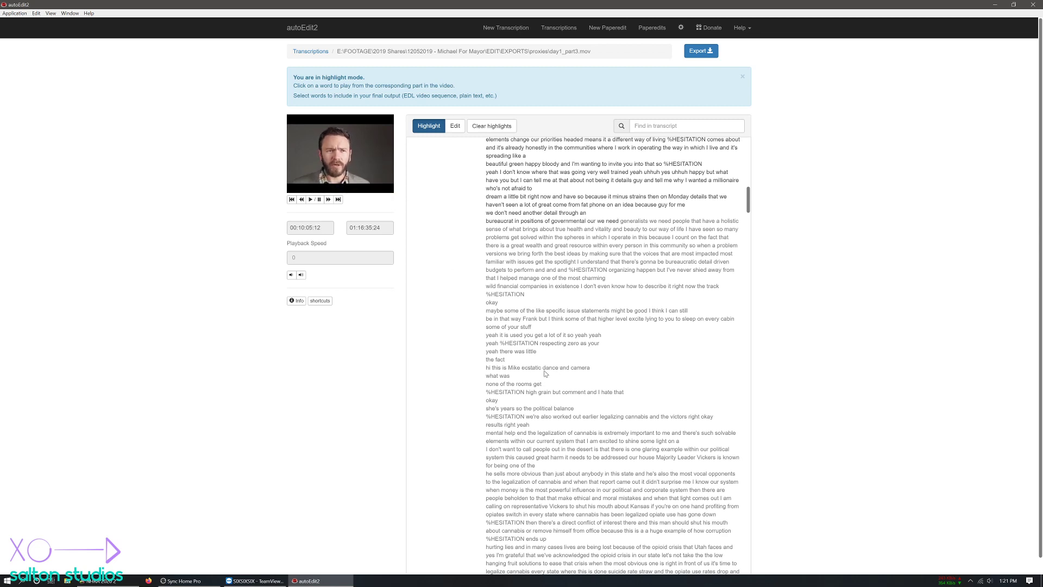
pyautogui.click(557, 457)
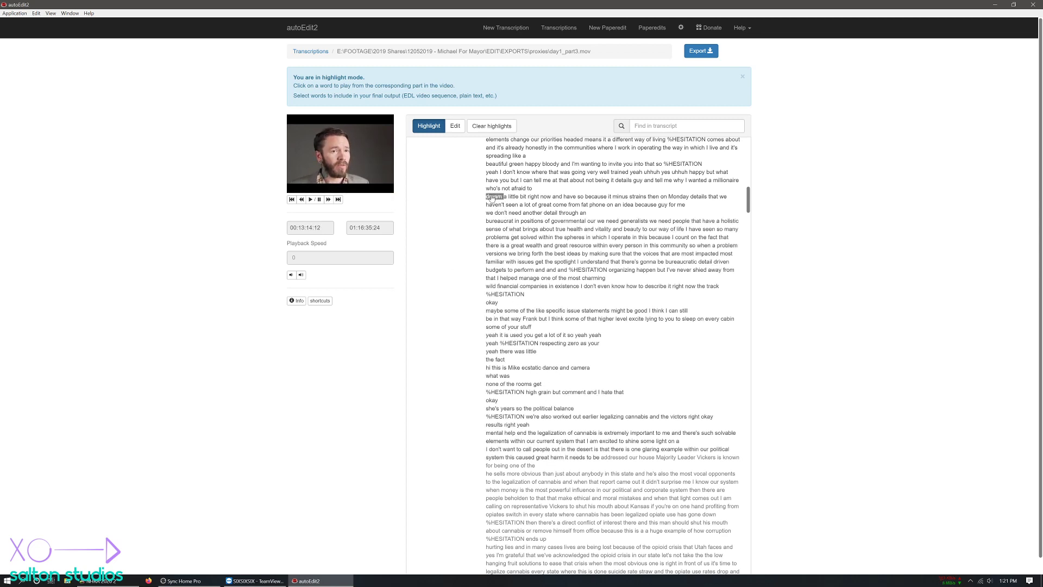
# Step: Highlight several passages of the day1_part3.mov transcript, including ones starting at "dream a little bit", "call people out" and "around laws"
pyautogui.moveTo(491, 197); pyautogui.dragTo(643, 254)
pyautogui.moveTo(518, 449); pyautogui.dragTo(604, 500)
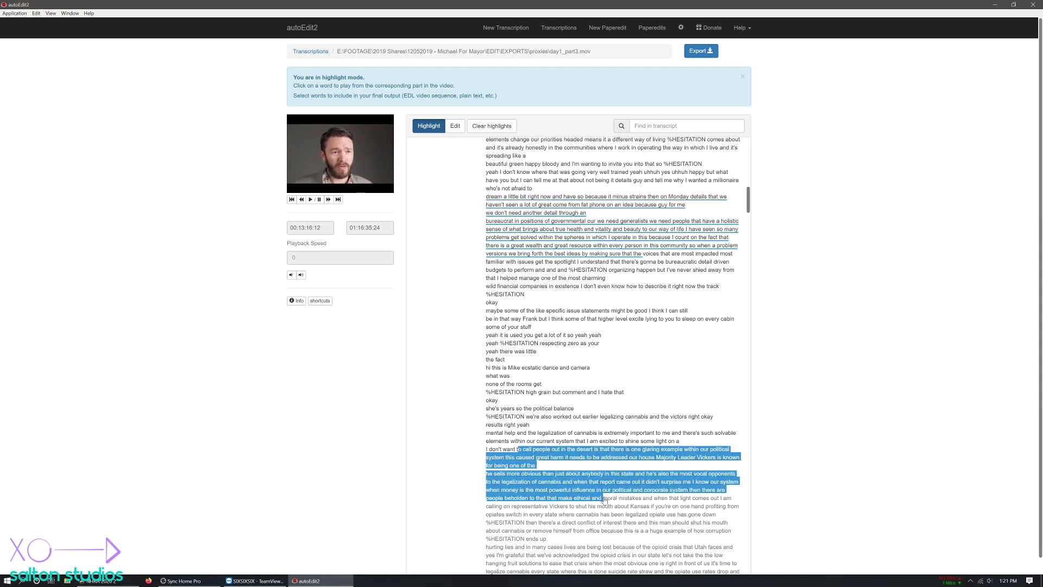
pyautogui.moveTo(523, 156); pyautogui.dragTo(533, 188)
pyautogui.moveTo(505, 147); pyautogui.dragTo(620, 181)
pyautogui.scroll(-3, 620, 473)
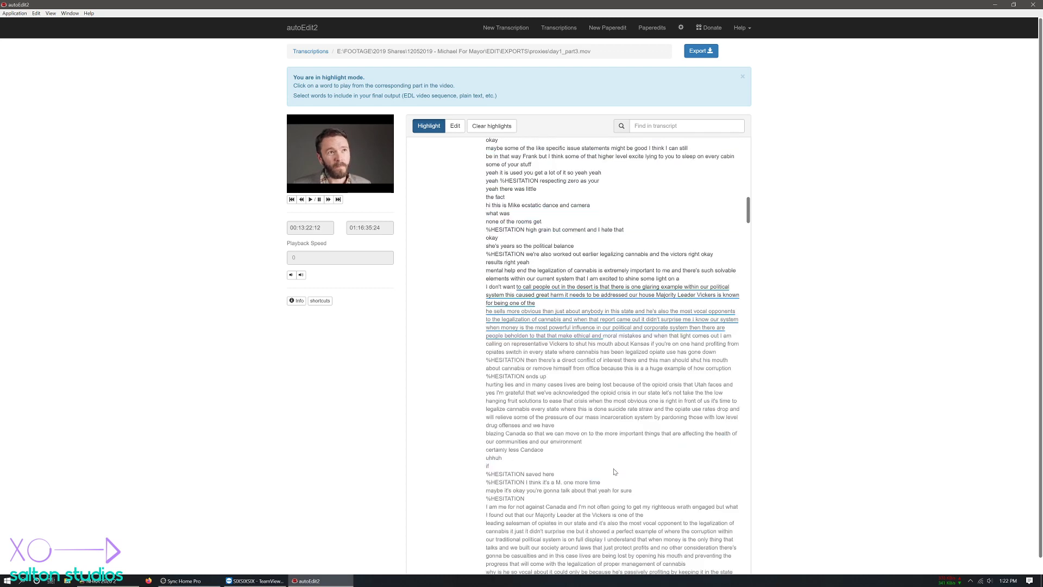
pyautogui.scroll(-4, 615, 472)
pyautogui.moveTo(569, 343); pyautogui.dragTo(548, 441)
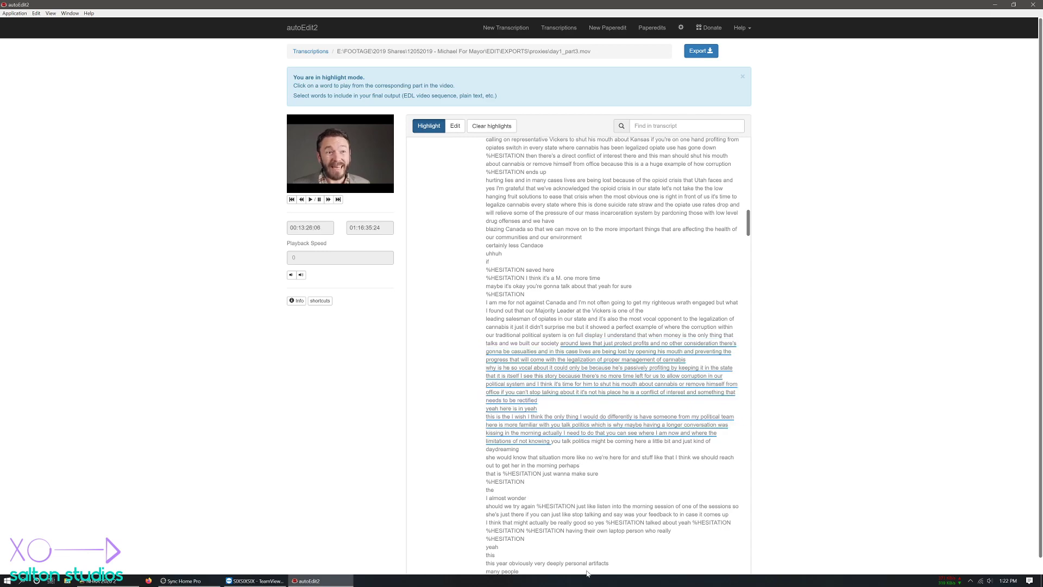
# Step: Clear all highlighted selections from the day1_part3.mov transcript and confirm
pyautogui.scroll(15, 585, 384)
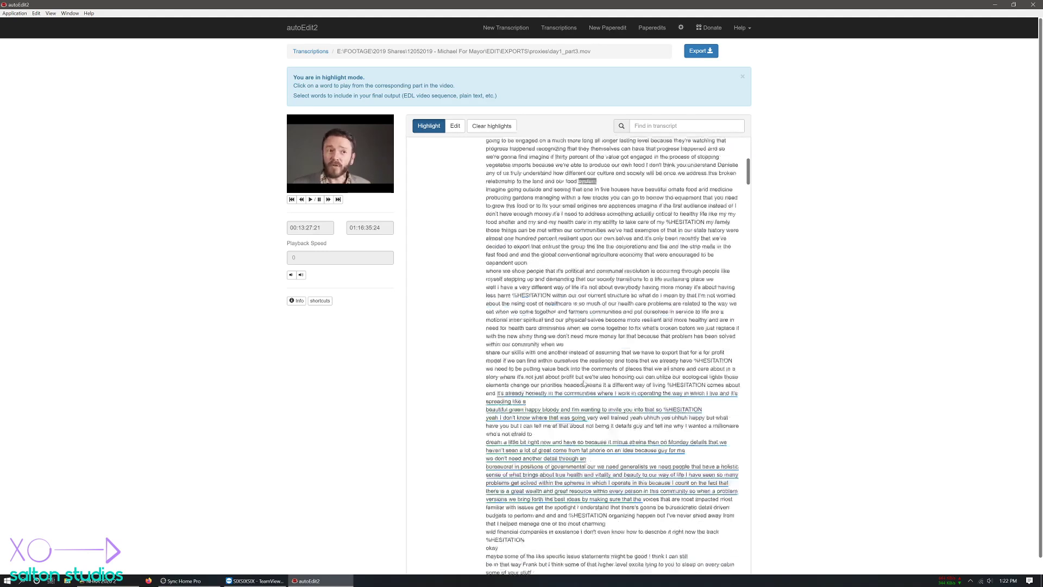
pyautogui.scroll(6, 585, 384)
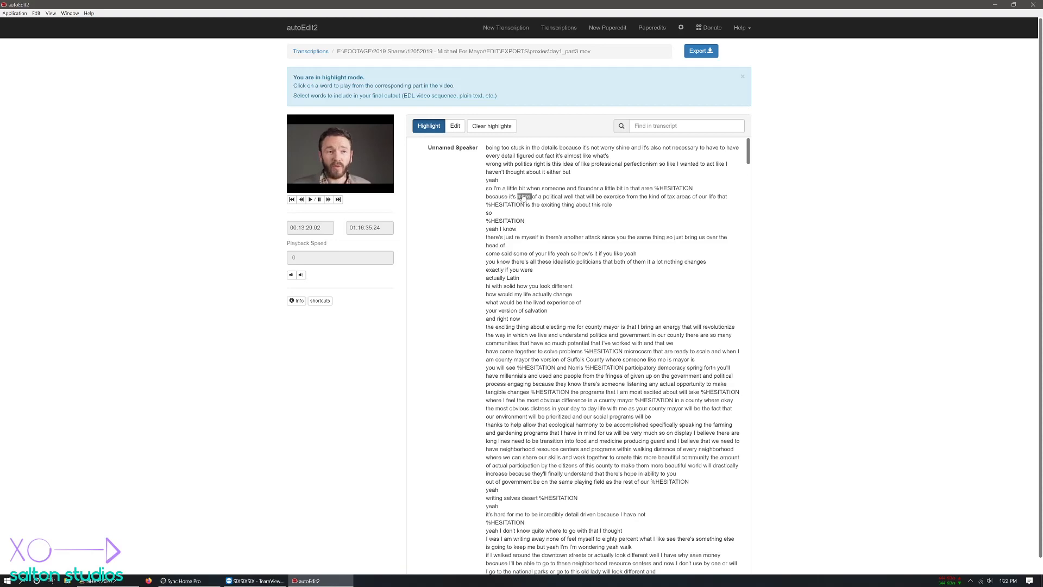
pyautogui.click(523, 188)
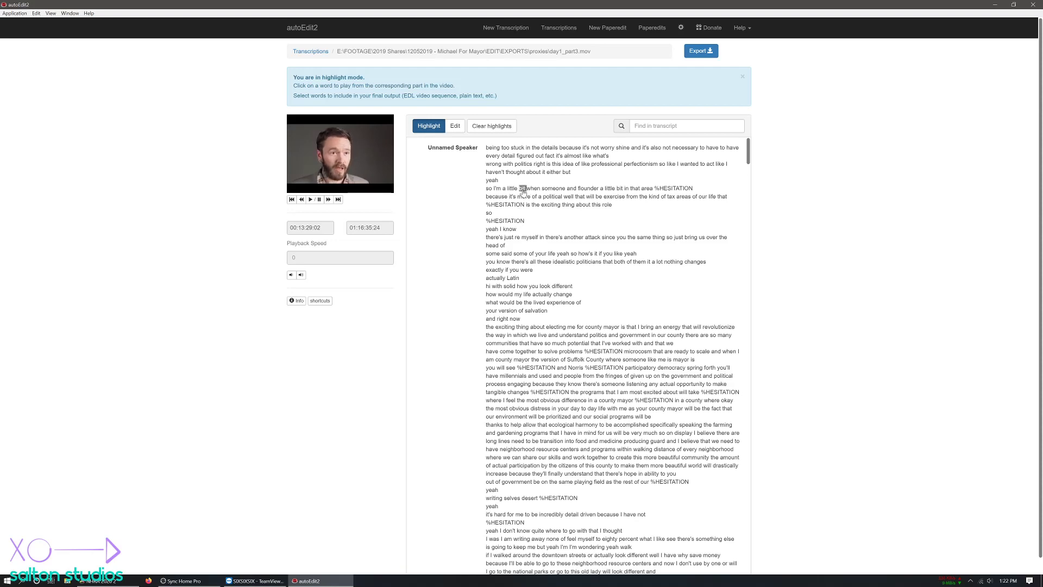
pyautogui.click(485, 129)
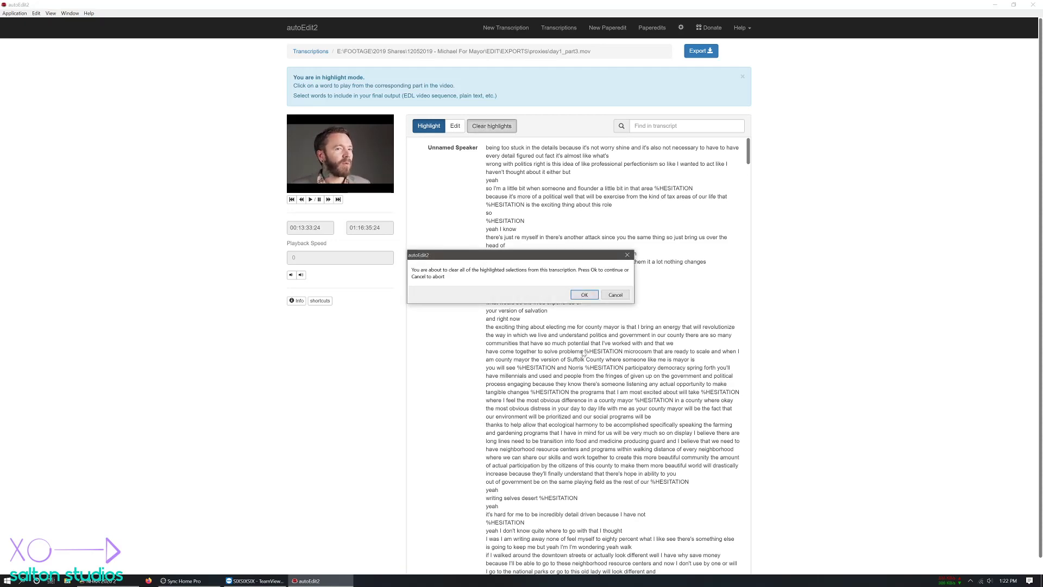
pyautogui.click(585, 295)
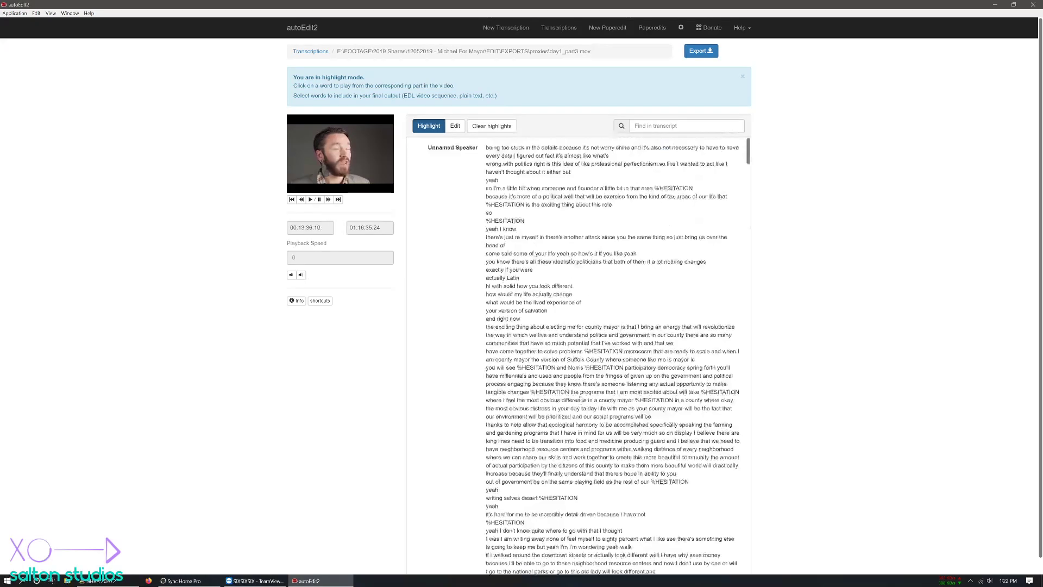
# Step: Create a paperedit titled "OCT - NHRA 2020 - Edwards", checking the timeline name in DaVinci Resolve, and open it from the paperedits list
pyautogui.click(608, 31)
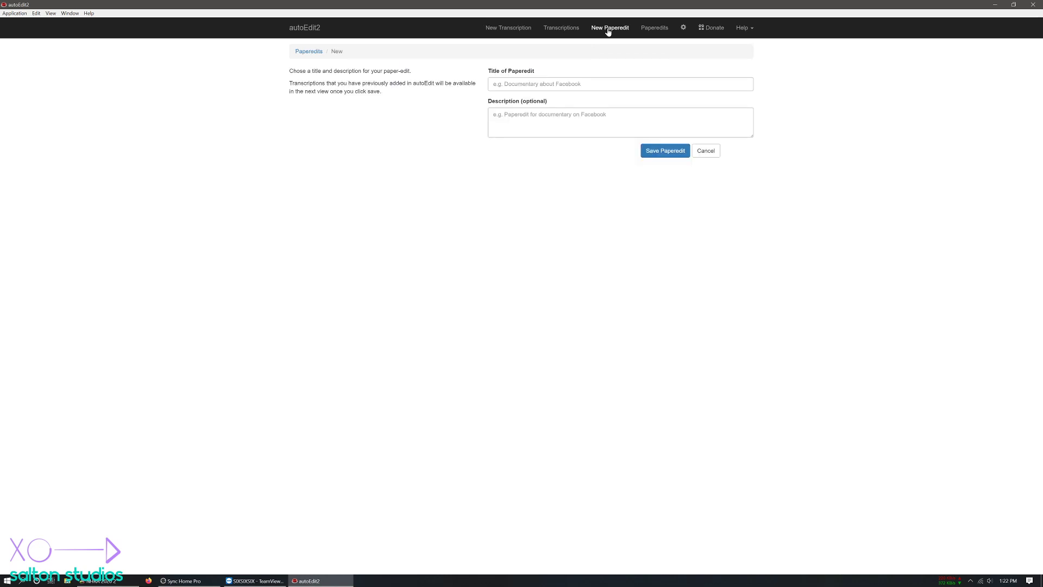
pyautogui.click(545, 85)
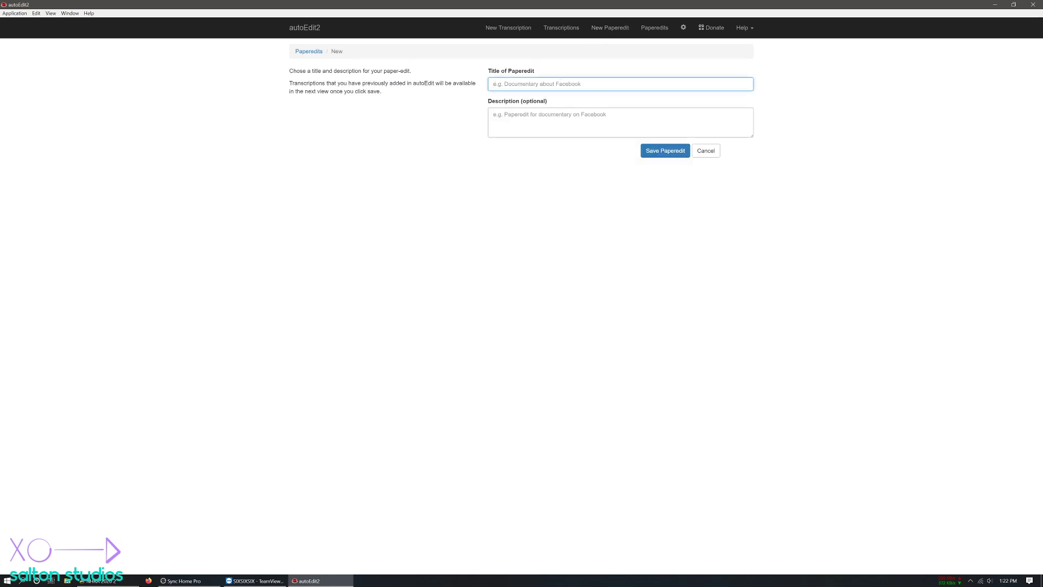
pyautogui.write('OCT - NHRA 2020 -')
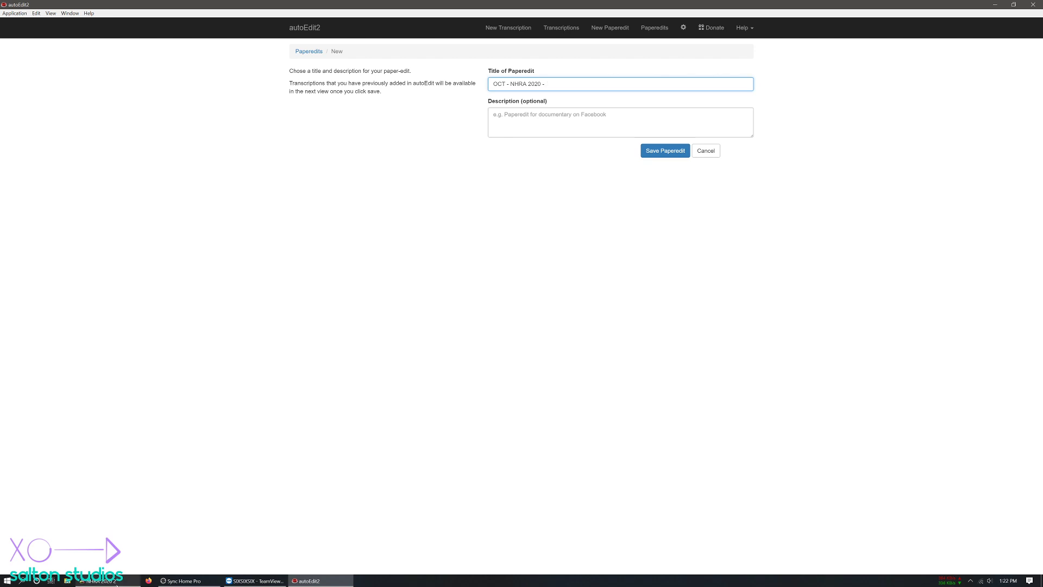
pyautogui.moveTo(116, 584)
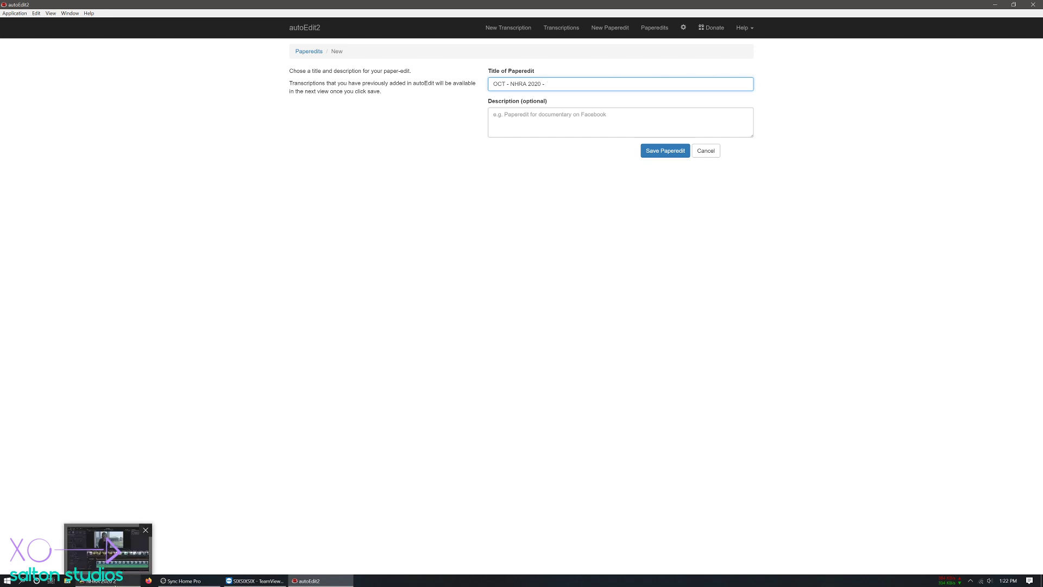
pyautogui.click(115, 584)
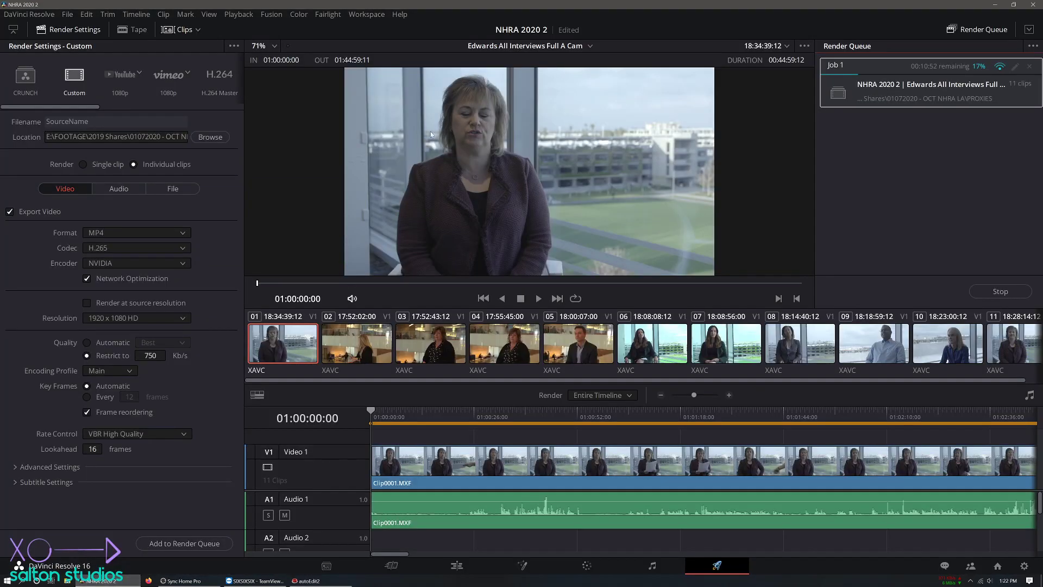
pyautogui.click(995, 5)
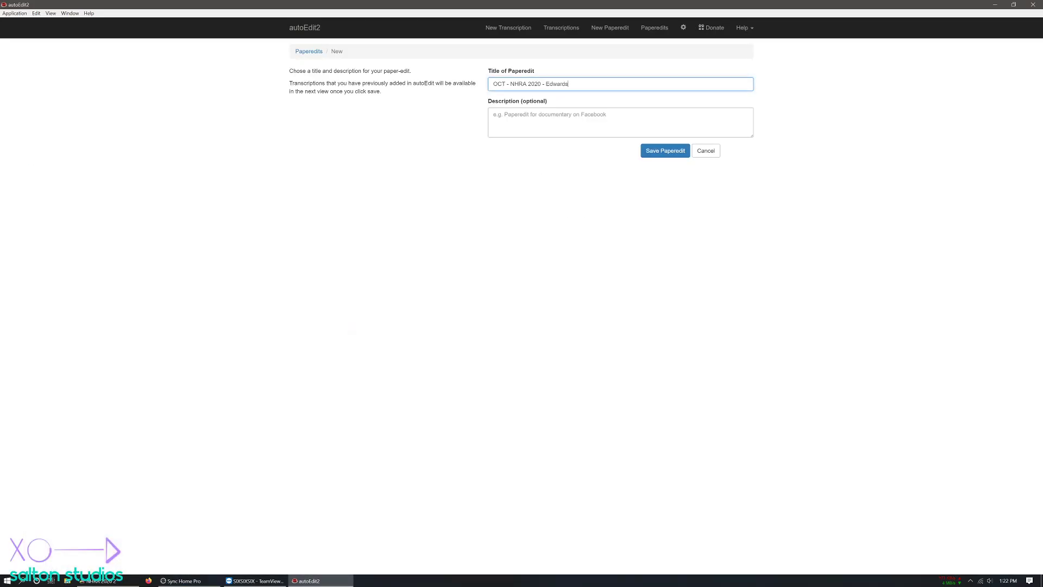
pyautogui.click(667, 154)
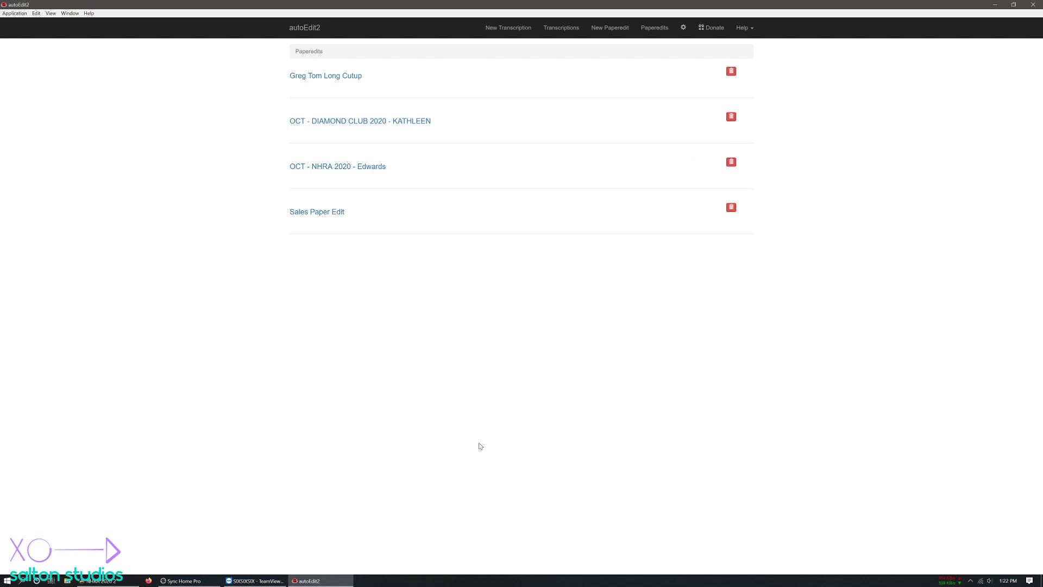
pyautogui.click(329, 172)
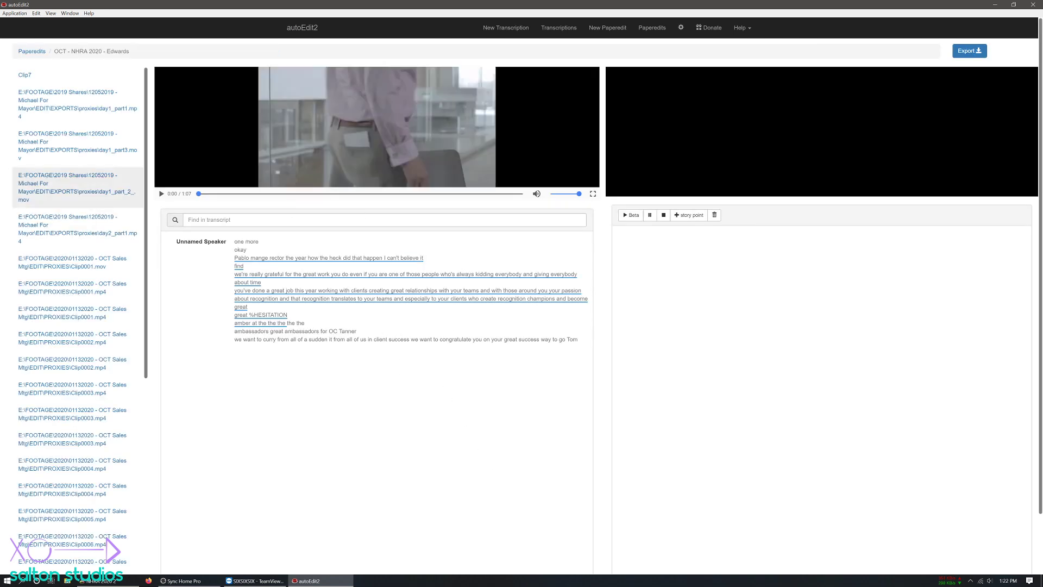
# Step: Look through the paperedit's list of available transcriptions, opening several transcripts including day1_part_2_.mov
pyautogui.click(73, 183)
pyautogui.click(76, 313)
pyautogui.scroll(-7, 82, 415)
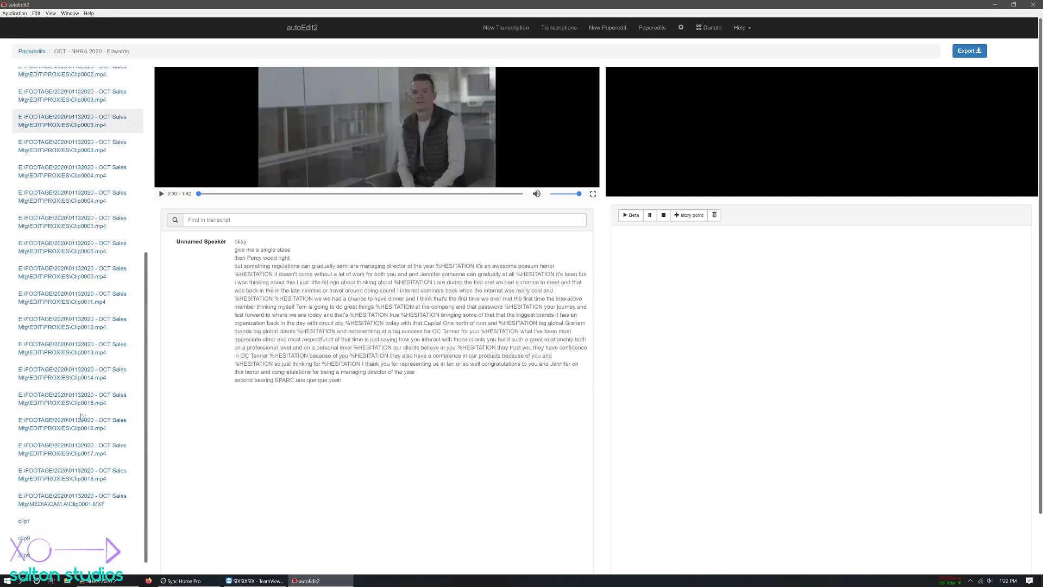
pyautogui.scroll(7, 78, 353)
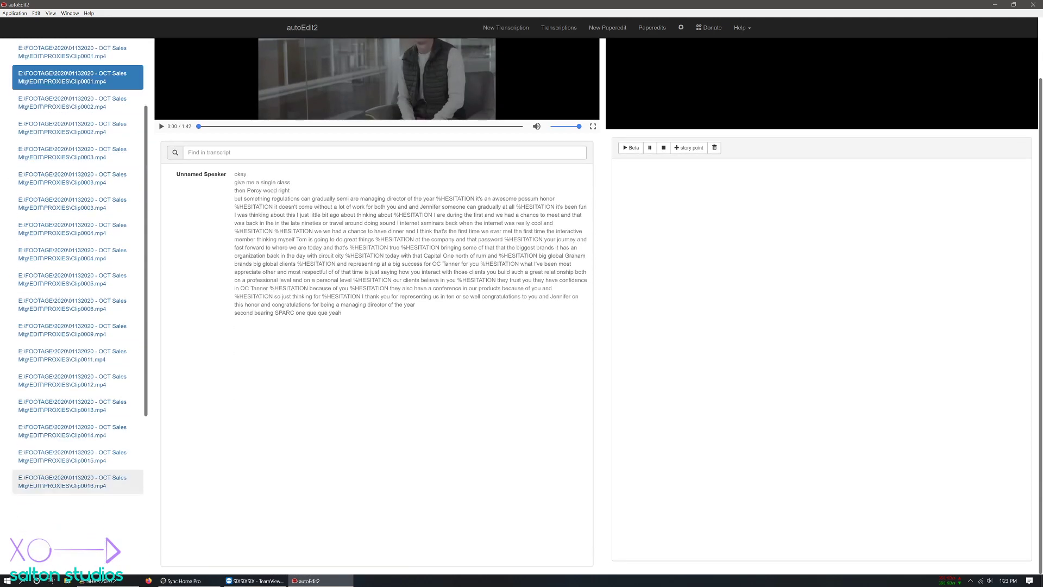
pyautogui.click(81, 186)
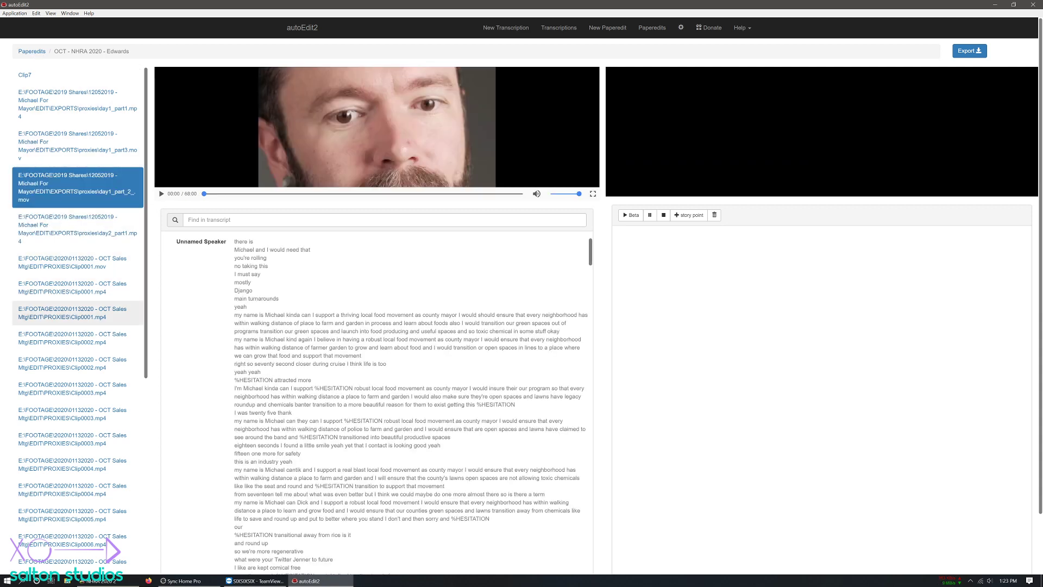
pyautogui.scroll(-5, 75, 347)
pyautogui.scroll(5, 75, 380)
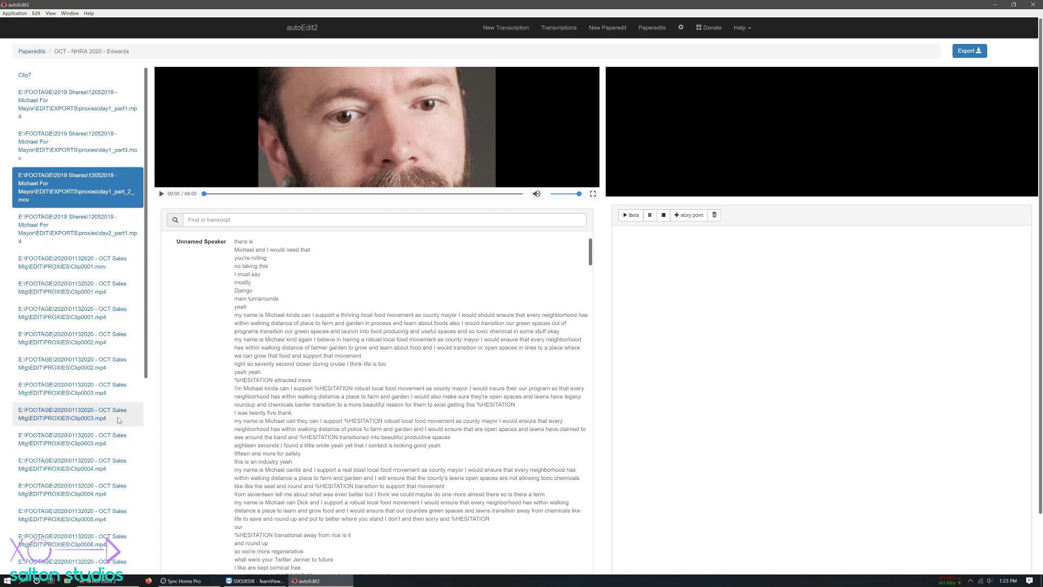
pyautogui.scroll(-6, 120, 419)
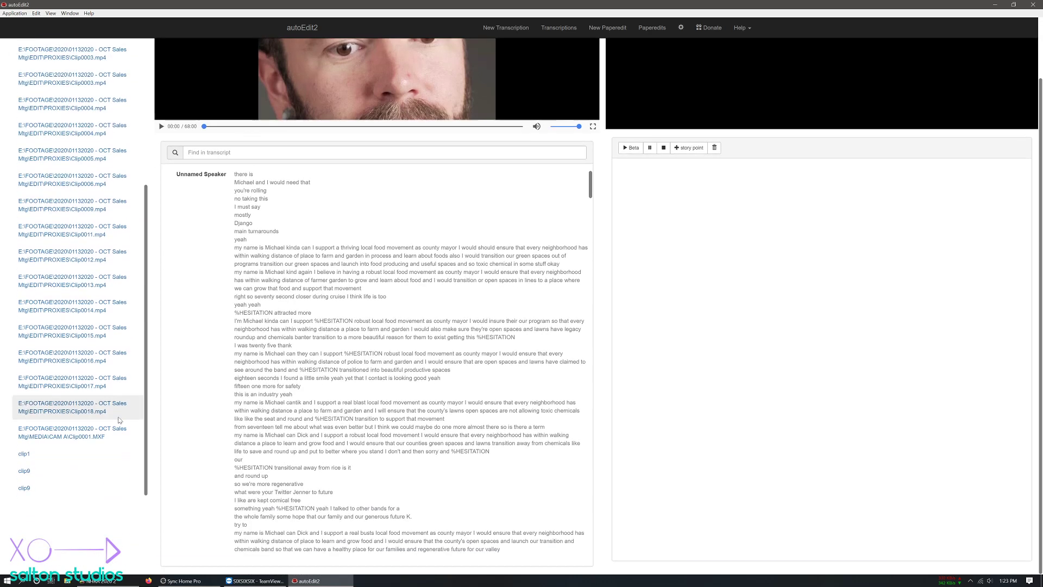
# Step: Switch to File Explorer and look in the 01072020 - OCT NHRA LA folder within E:\FOOTAGE\2019 Shares for the PROXIES folder
pyautogui.click(66, 581)
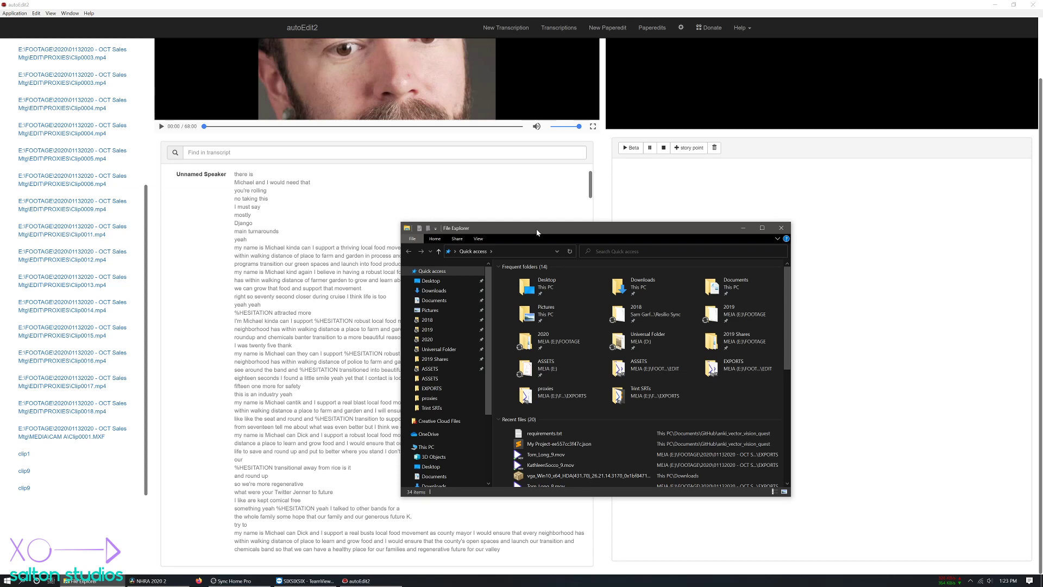
pyautogui.moveTo(545, 233); pyautogui.dragTo(524, 230)
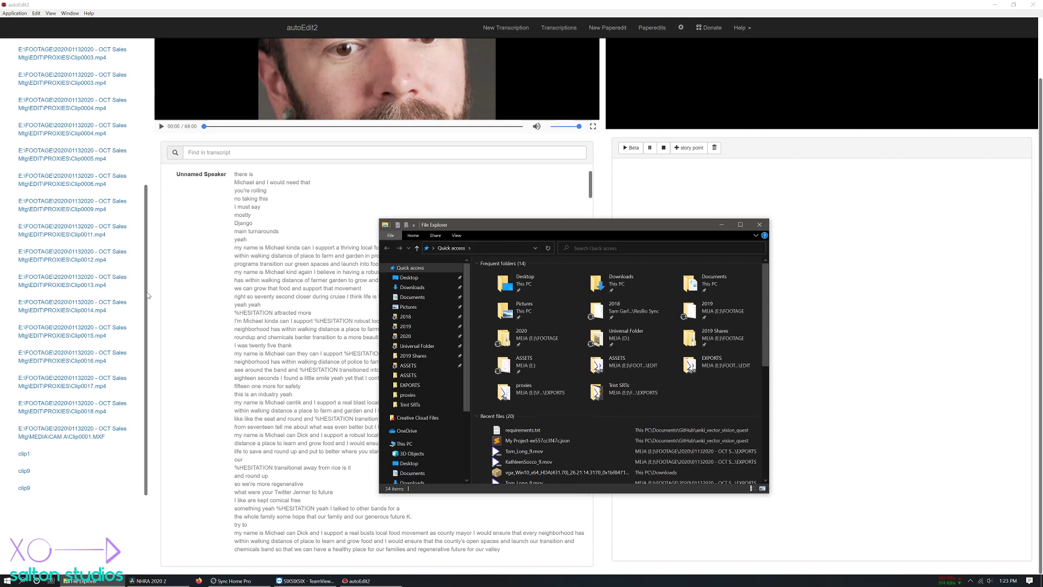
pyautogui.moveTo(146, 292); pyautogui.dragTo(155, 109)
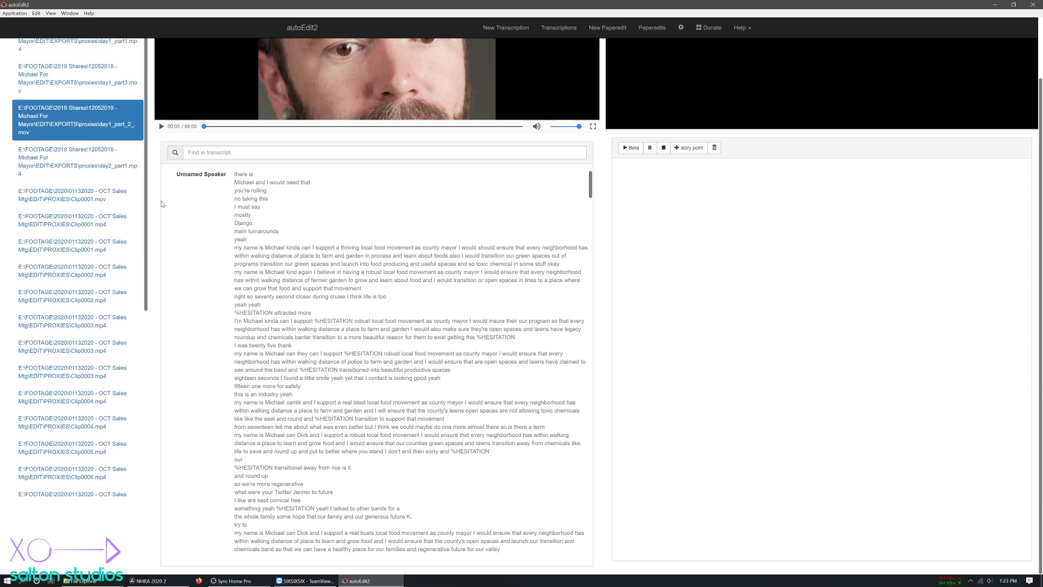
pyautogui.click(112, 580)
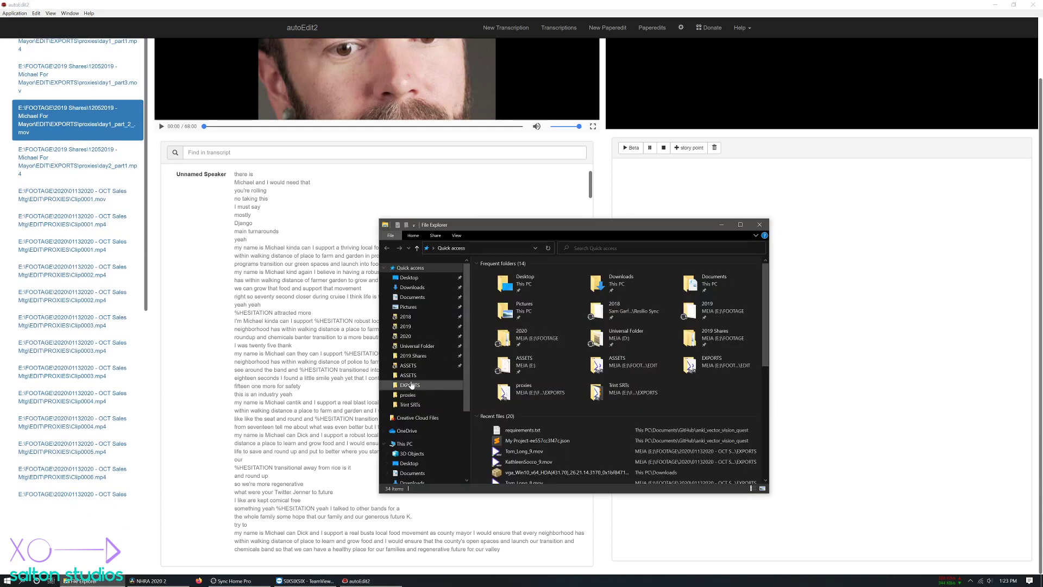
pyautogui.click(405, 336)
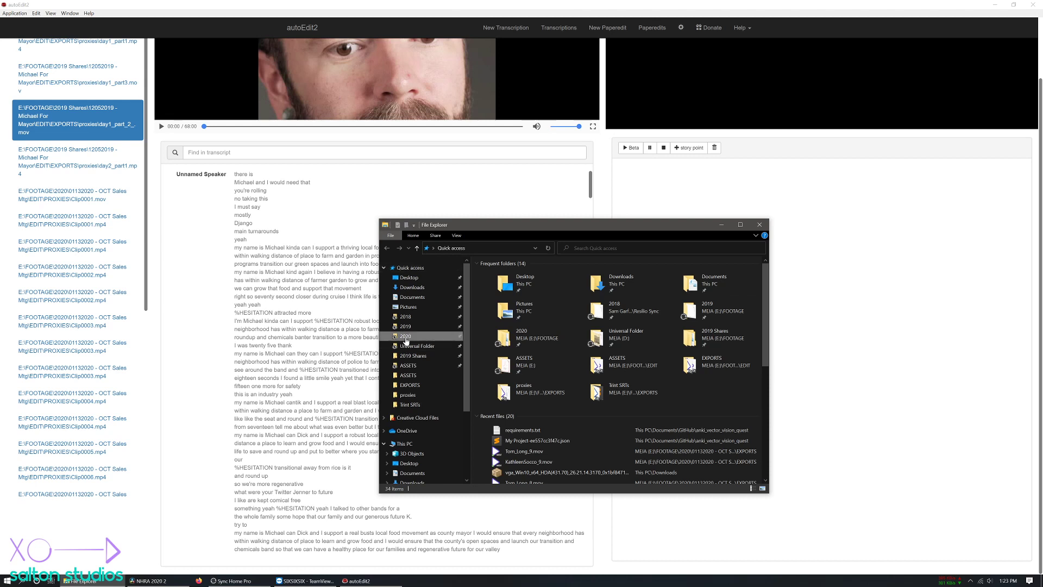
pyautogui.click(408, 357)
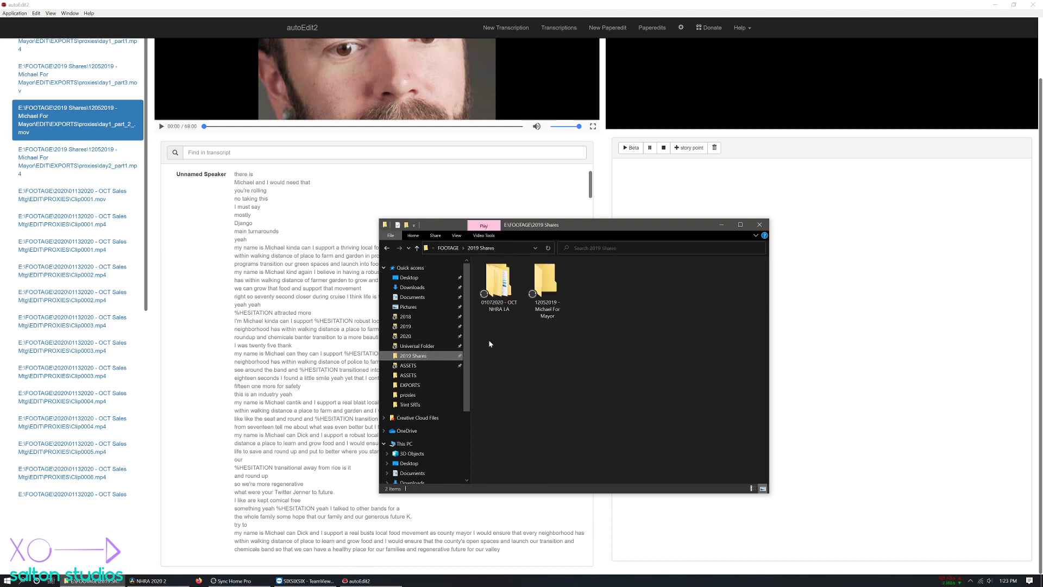
pyautogui.click(502, 281)
pyautogui.doubleClick(501, 283)
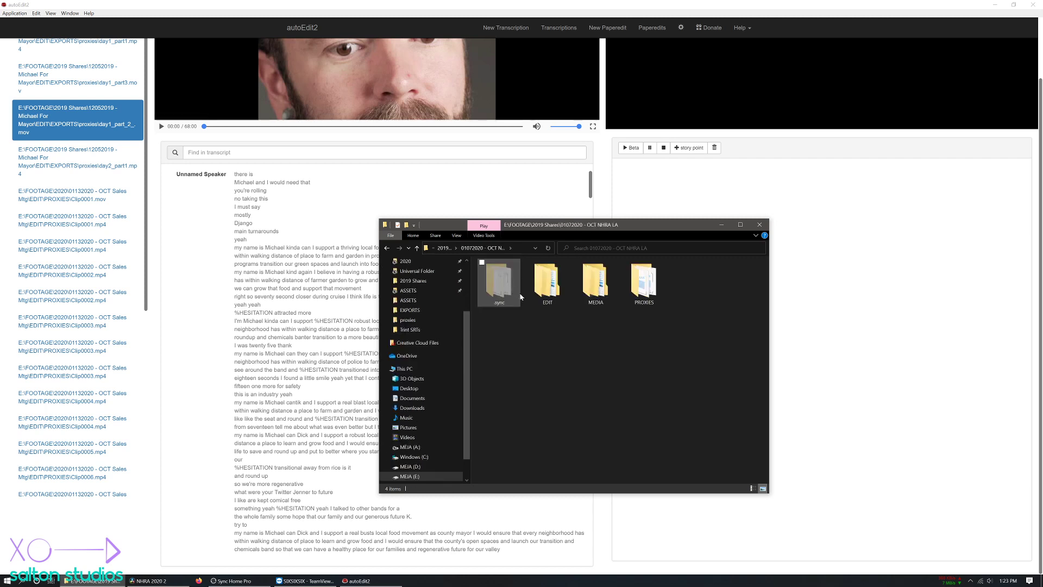
pyautogui.rightClick(641, 292)
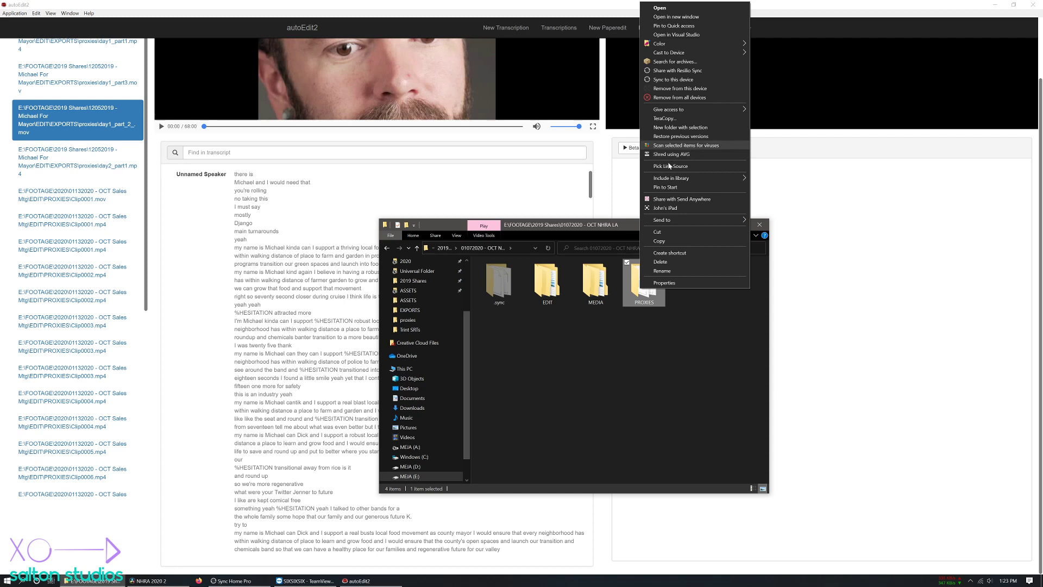
pyautogui.click(617, 392)
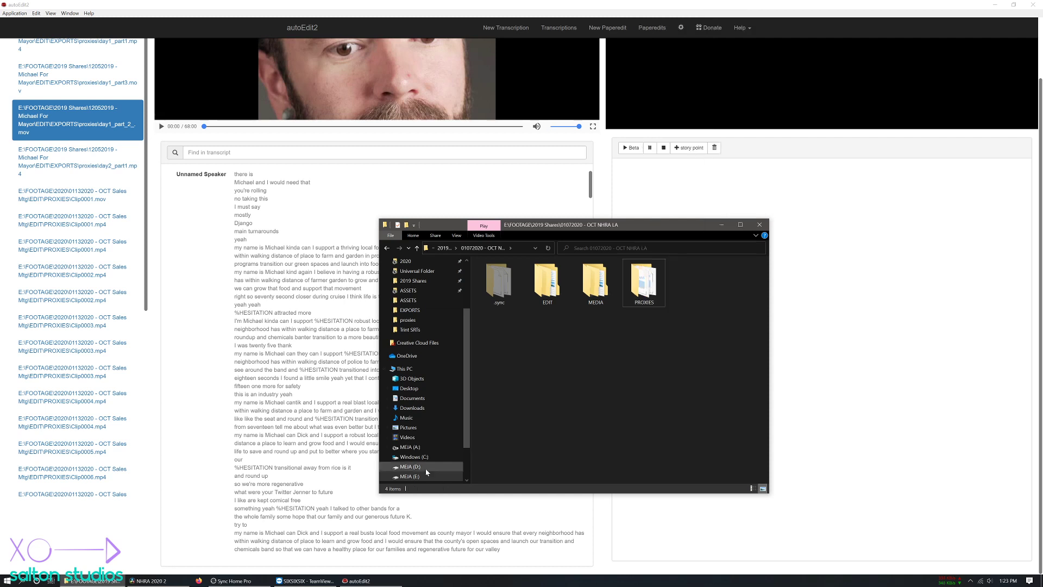
# Step: Open the PROXIES folder in S:\FOOTAGE\2019 Shares\01072020 - OCT NHRA LA to view the rendered clips, and check the render progress in DaVinci Resolve
pyautogui.scroll(-2, 425, 468)
pyautogui.click(427, 438)
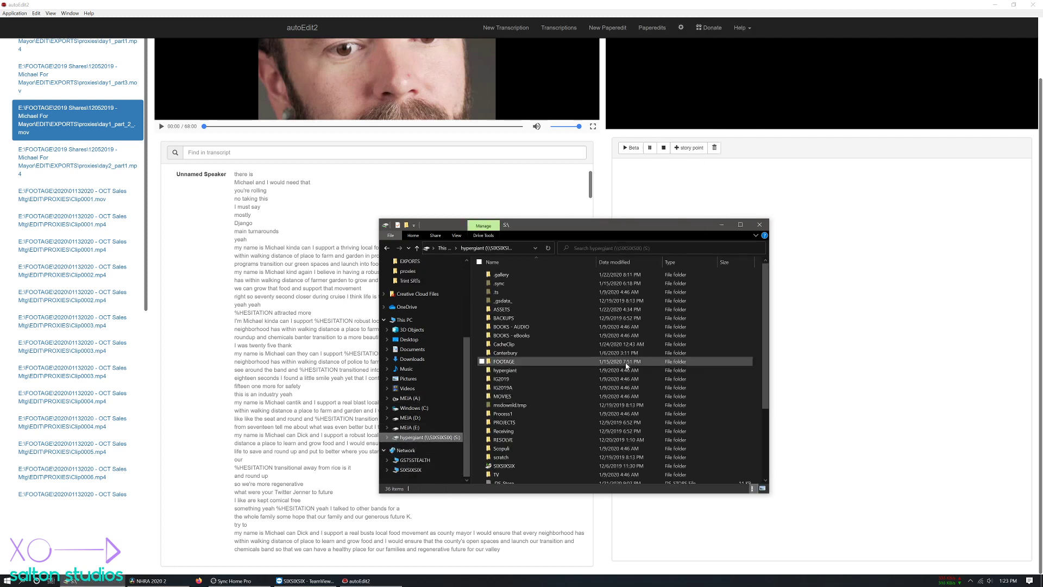
pyautogui.click(504, 363)
pyautogui.doubleClick(504, 364)
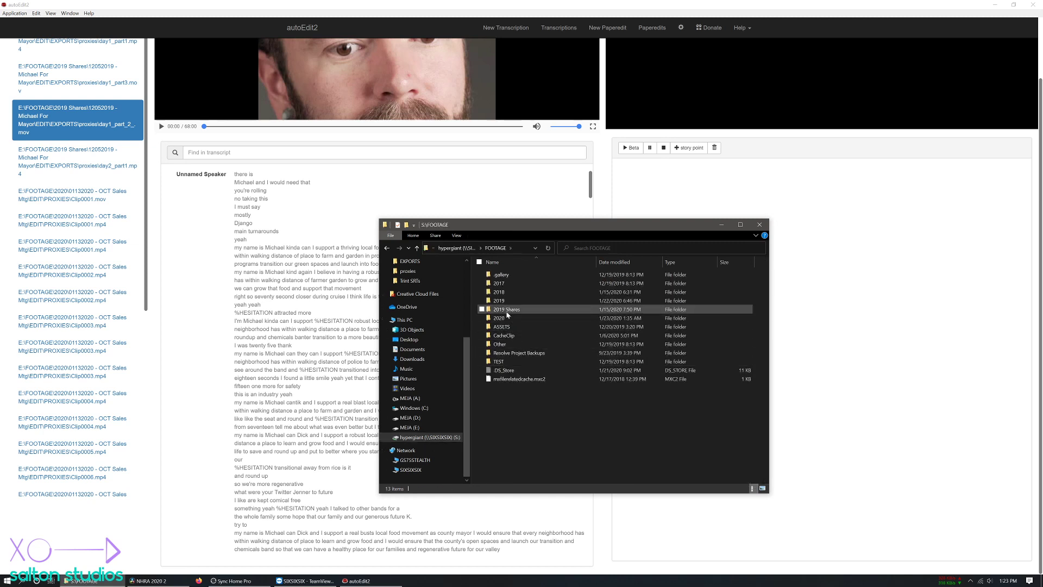
pyautogui.doubleClick(497, 320)
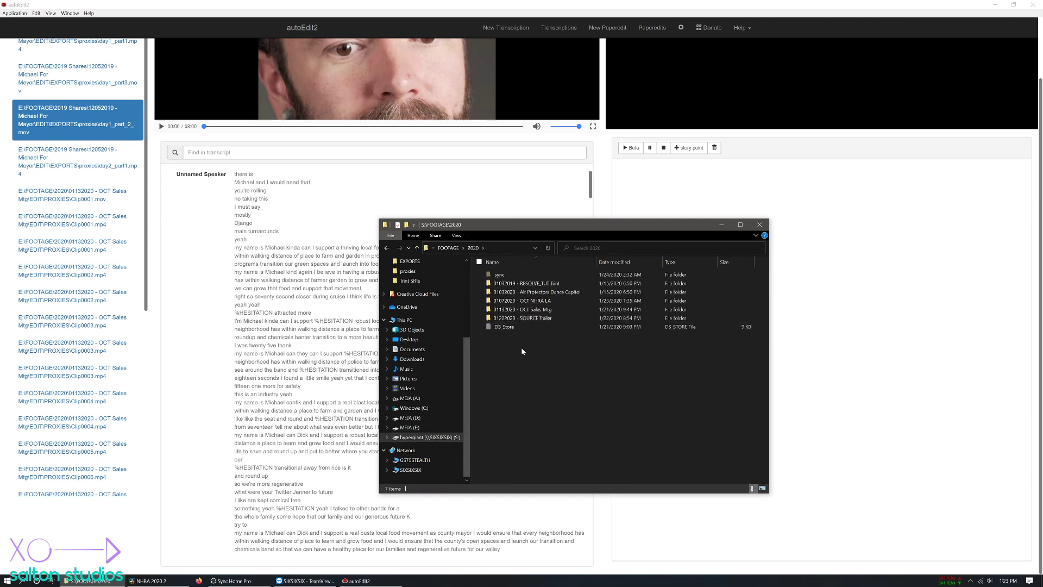
pyautogui.click(450, 248)
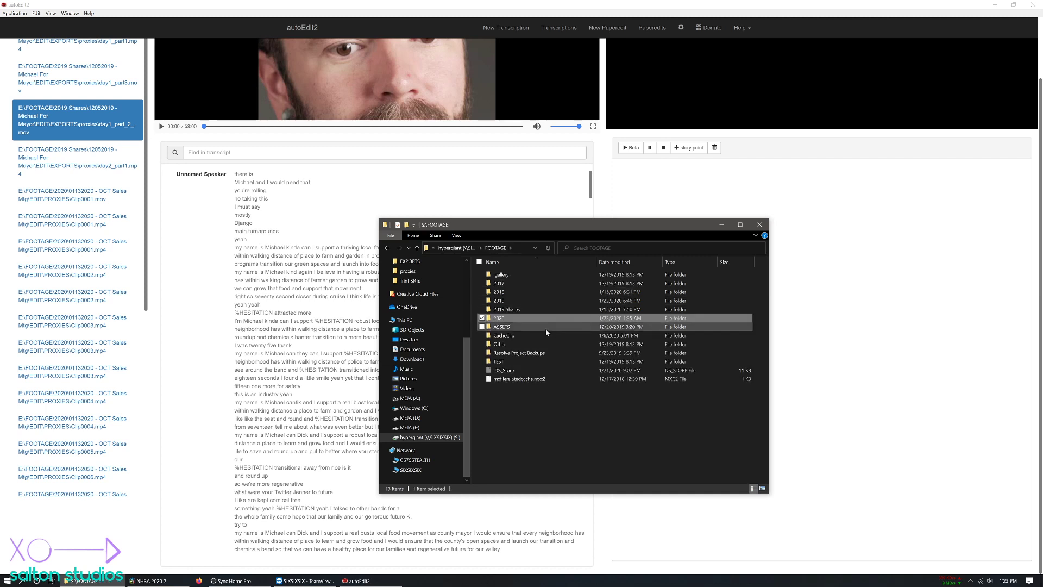
pyautogui.doubleClick(511, 309)
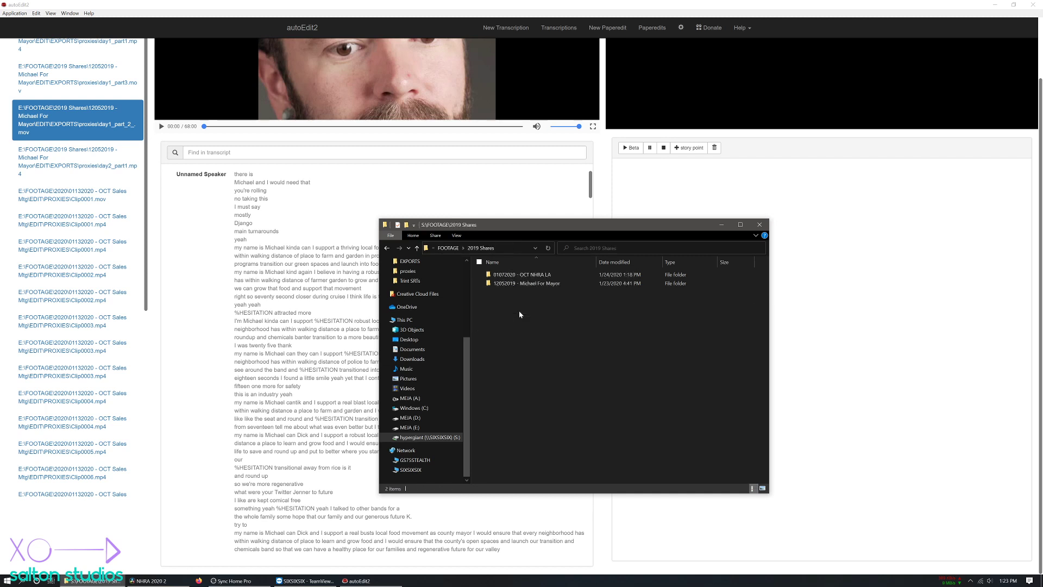
pyautogui.doubleClick(521, 275)
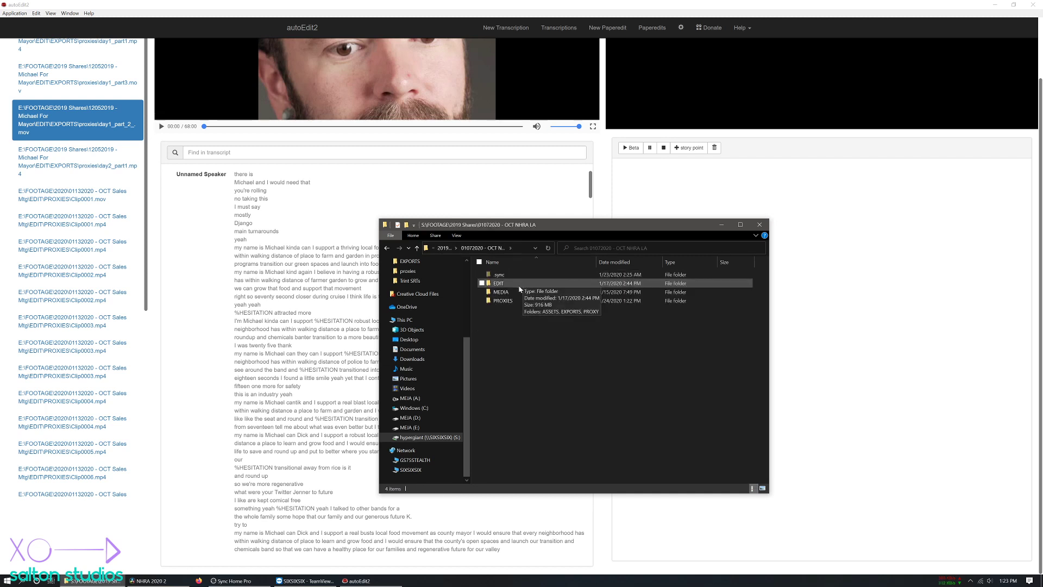
pyautogui.doubleClick(503, 301)
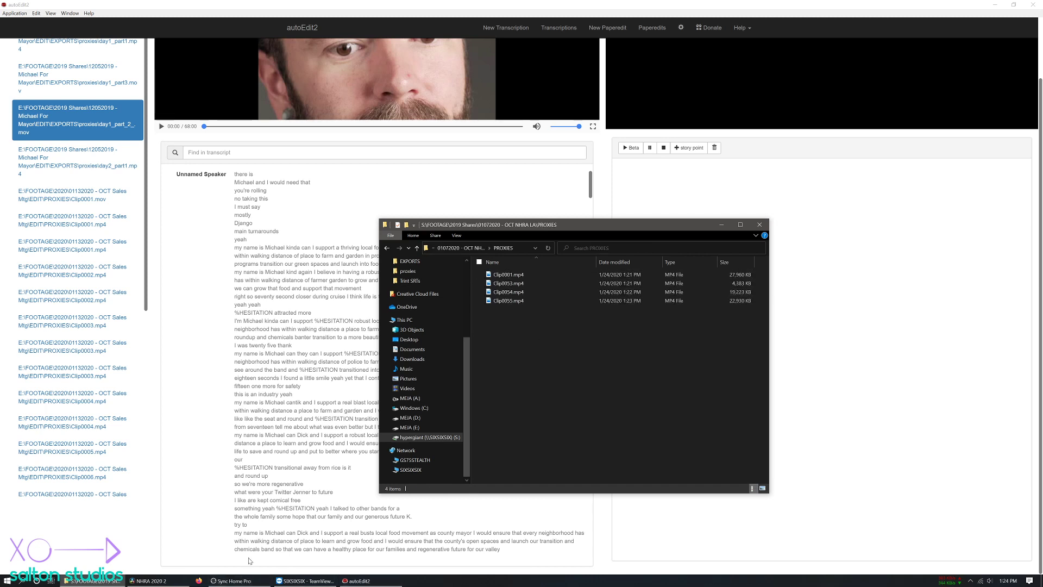
pyautogui.click(160, 582)
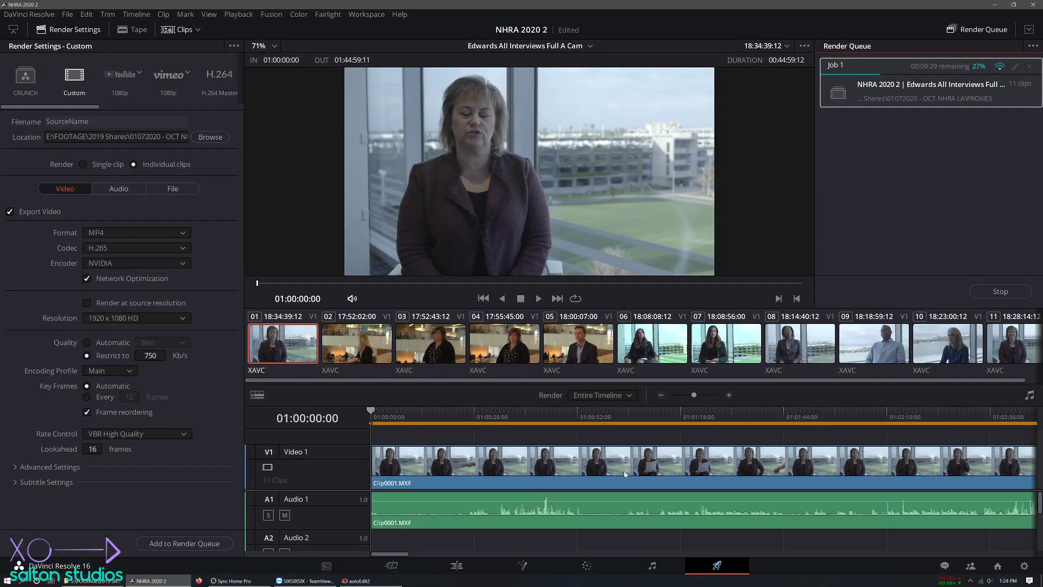
# Step: Check the render progress on the remote machine and in DaVinci Resolve, and view the rendered clips in the PROXIES folder
pyautogui.click(306, 581)
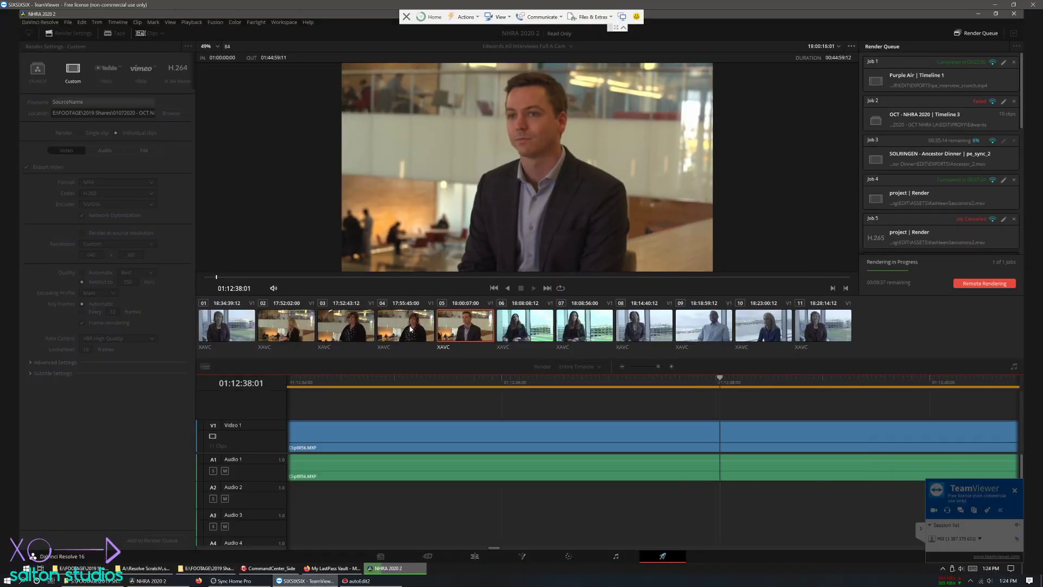
pyautogui.click(149, 581)
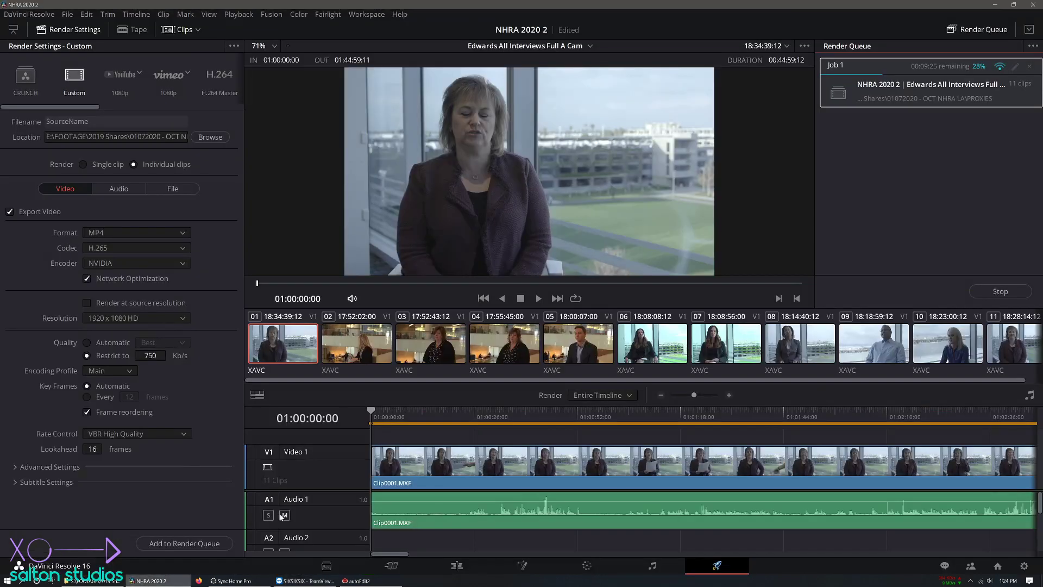
pyautogui.click(92, 580)
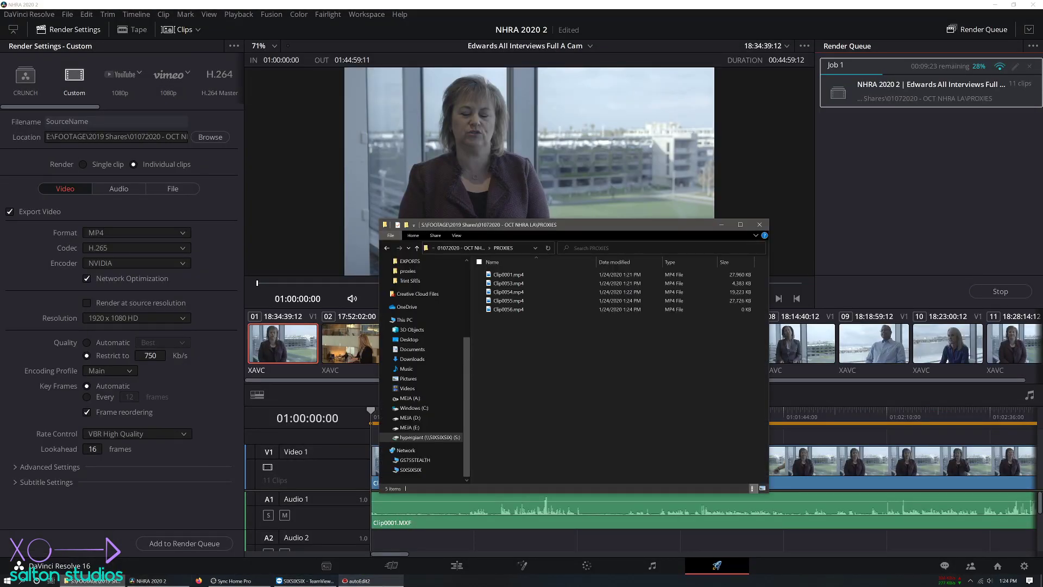
# Step: Switch to autoEdit2, start a new transcription and browse to Clip0001.mp4 in S:\FOOTAGE\2019 Shares\01072020 - OCT NHRA LA\PROXIES
pyautogui.click(359, 580)
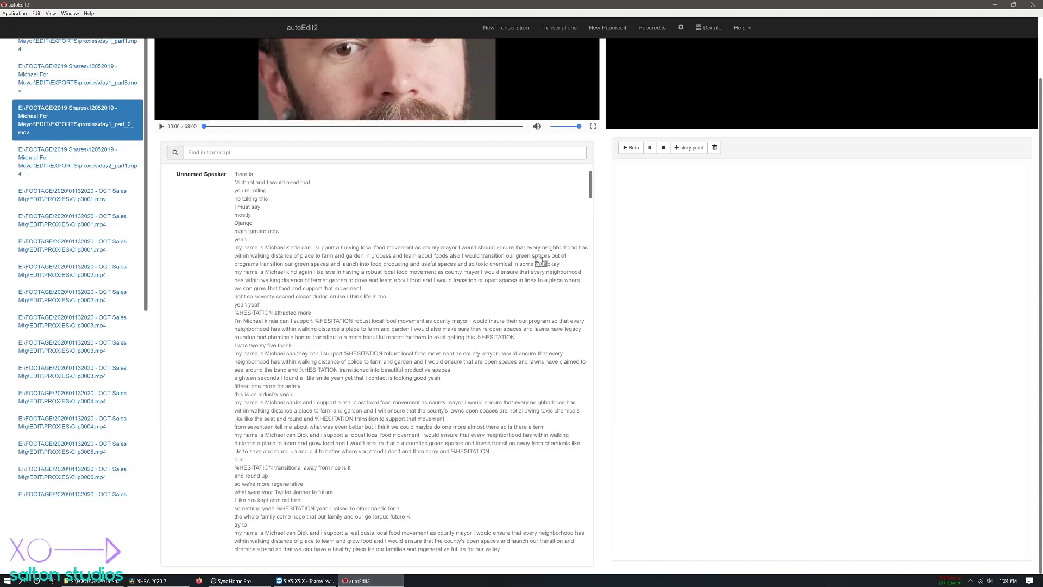
pyautogui.click(506, 27)
pyautogui.click(424, 71)
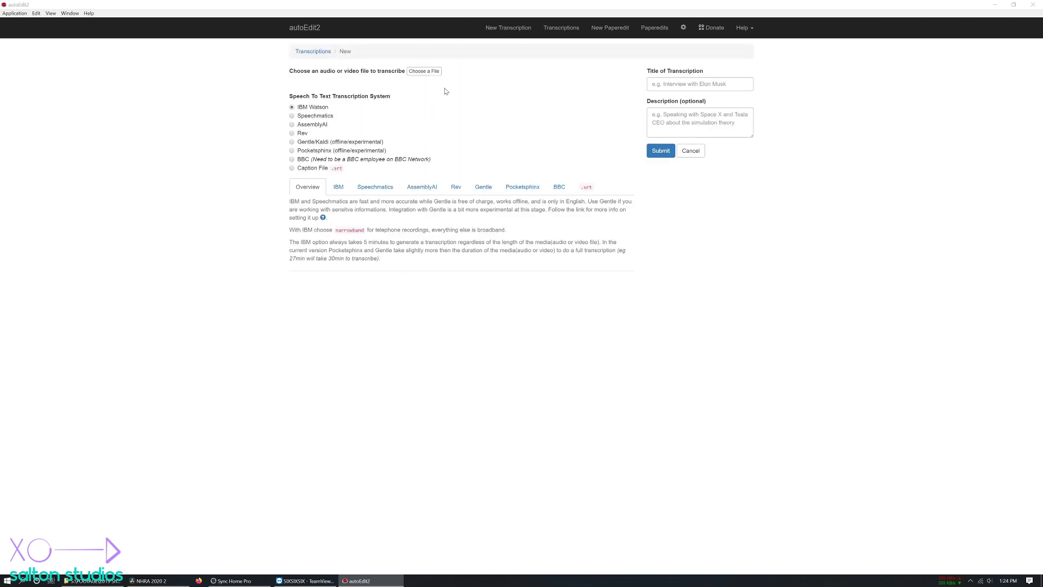
pyautogui.scroll(-1, 647, 413)
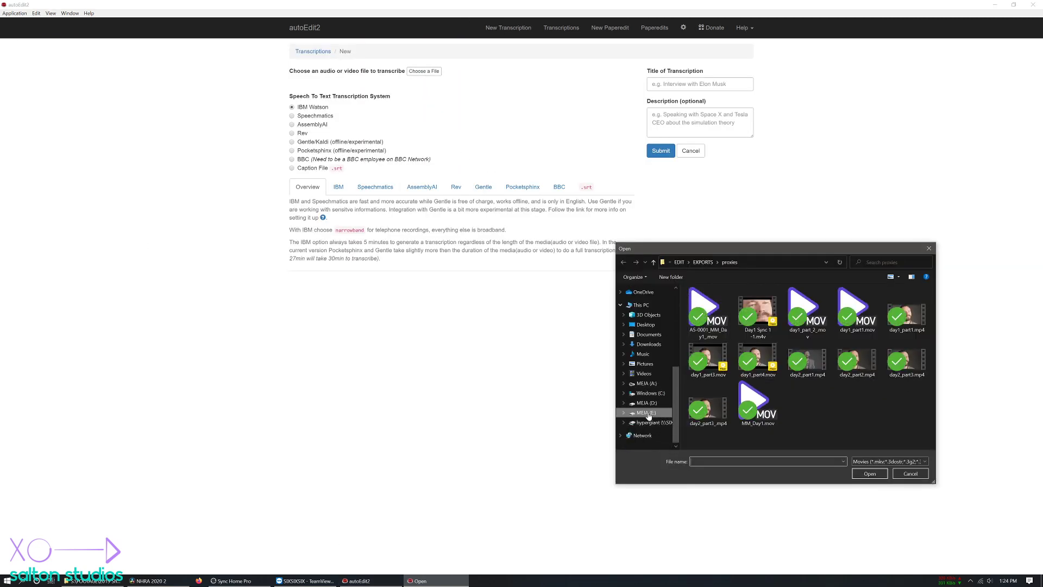
pyautogui.click(646, 423)
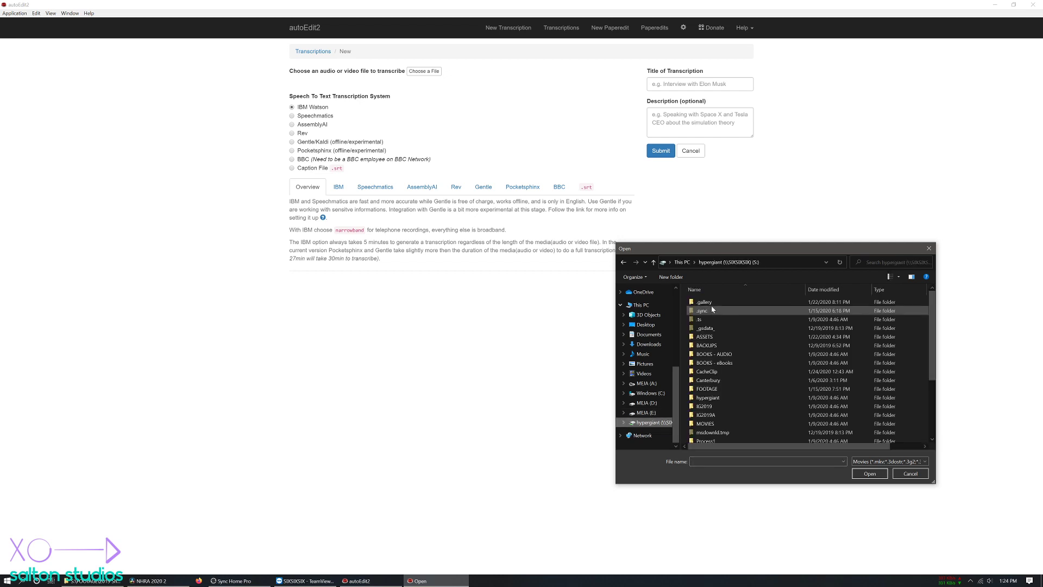
pyautogui.doubleClick(709, 388)
pyautogui.doubleClick(708, 337)
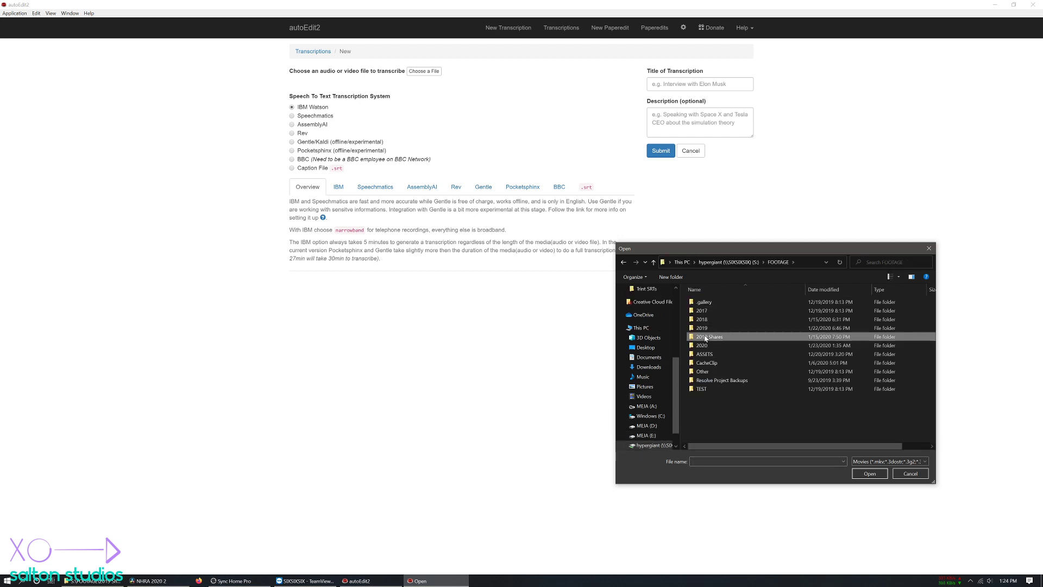
pyautogui.doubleClick(716, 304)
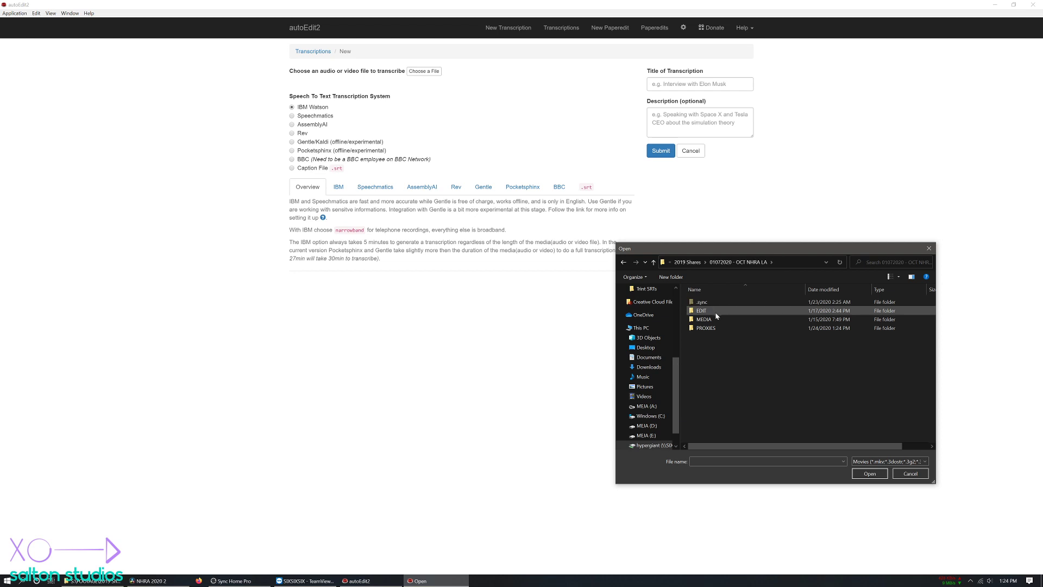
pyautogui.doubleClick(716, 328)
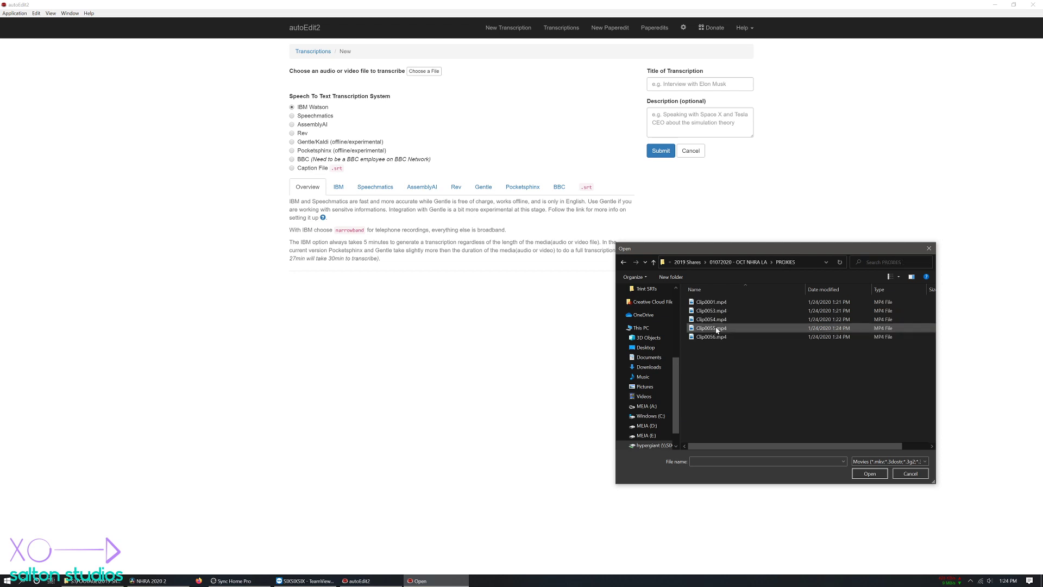
pyautogui.click(734, 305)
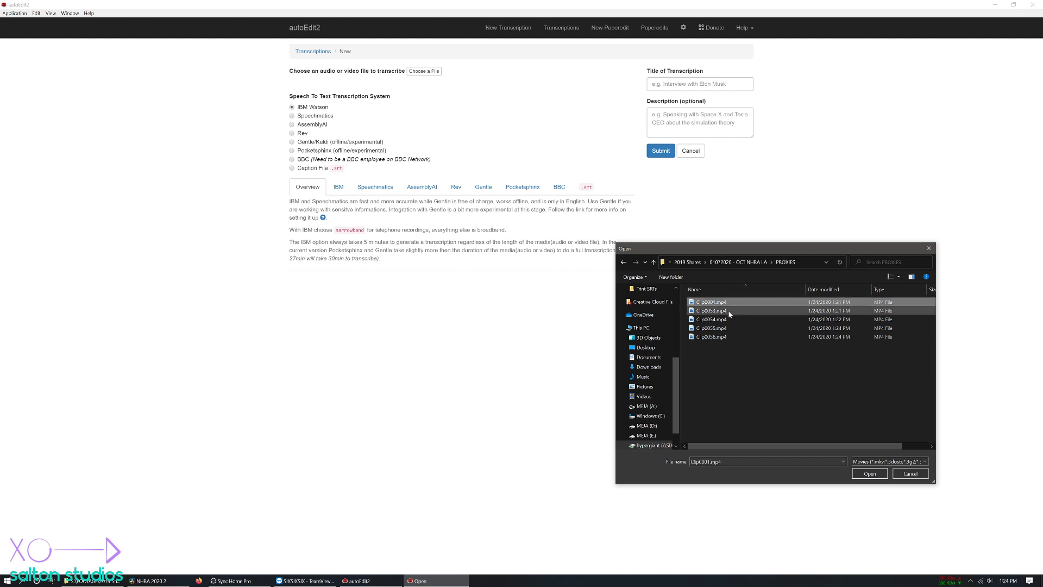
# Step: Switch to DaVinci Resolve and compare the source clip names on the Edwards interview timeline with the proxy file names
pyautogui.click(149, 581)
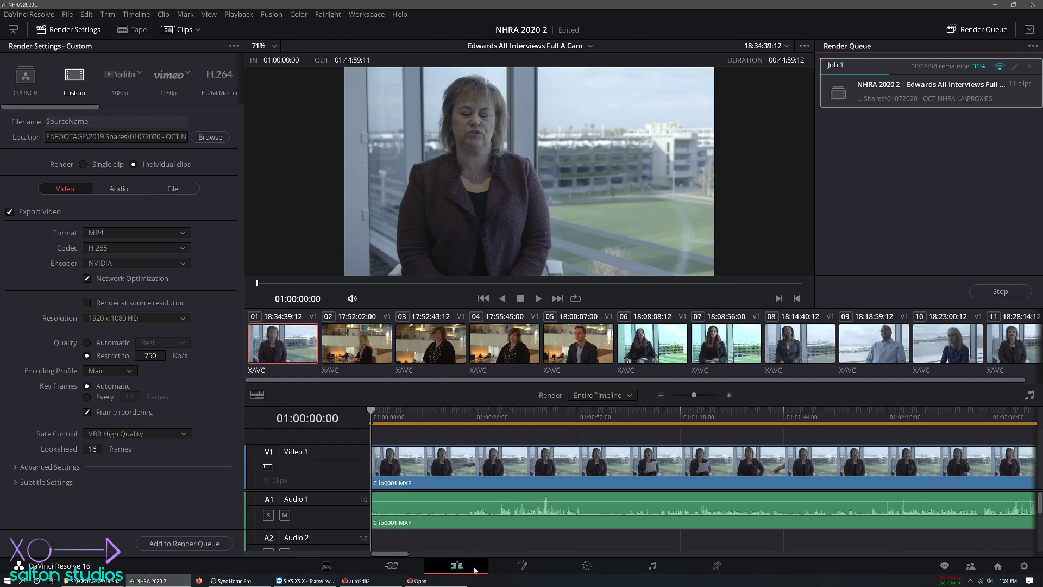
pyautogui.click(456, 566)
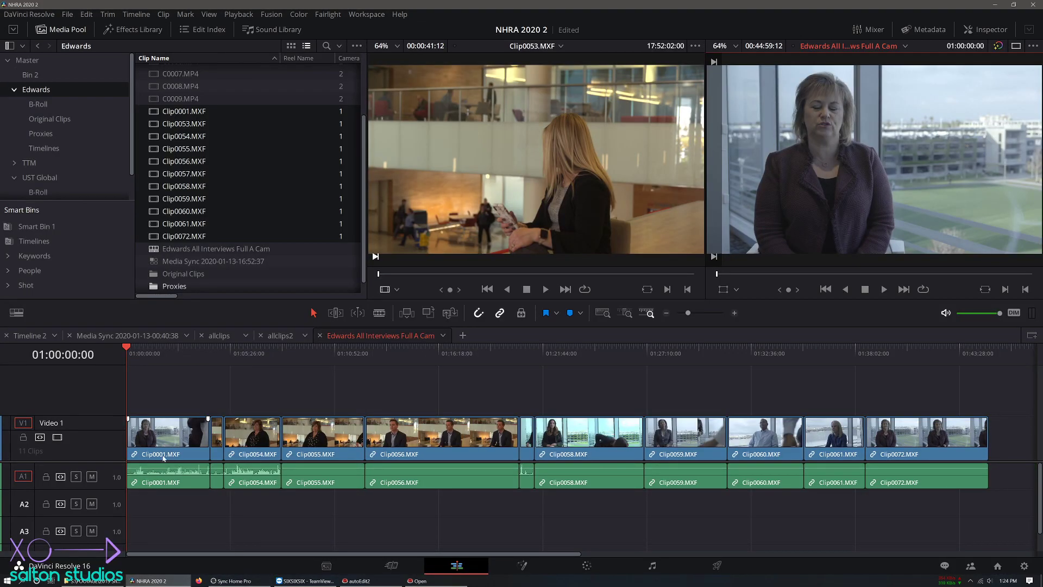
pyautogui.click(420, 581)
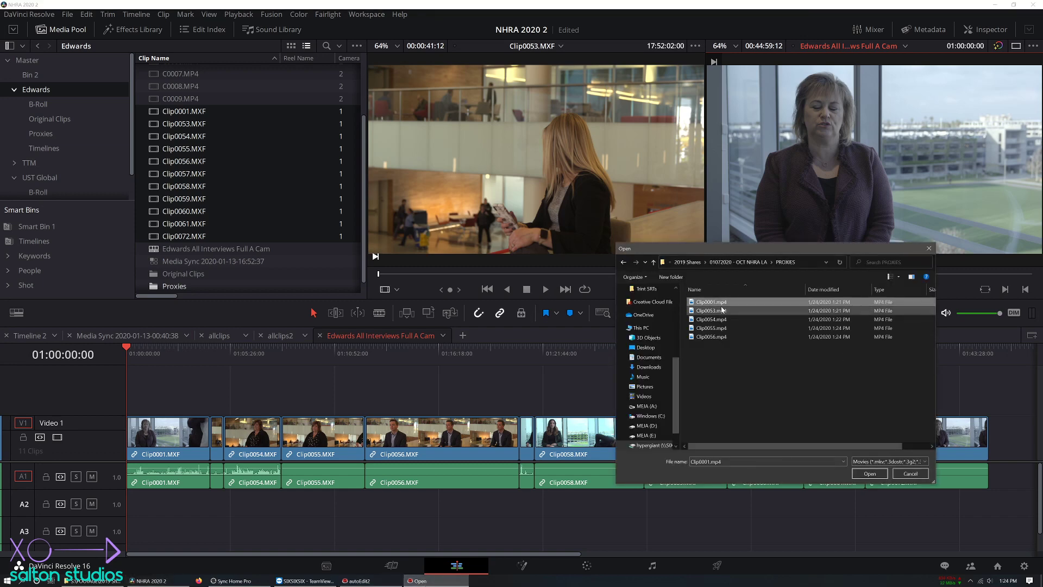
# Step: Back in autoEdit2, choose Clip0001.mp4 from S:\FOOTAGE\2019 Shares\01072020 - OCT NHRA LA\PROXIES as the file to transcribe
pyautogui.click(363, 581)
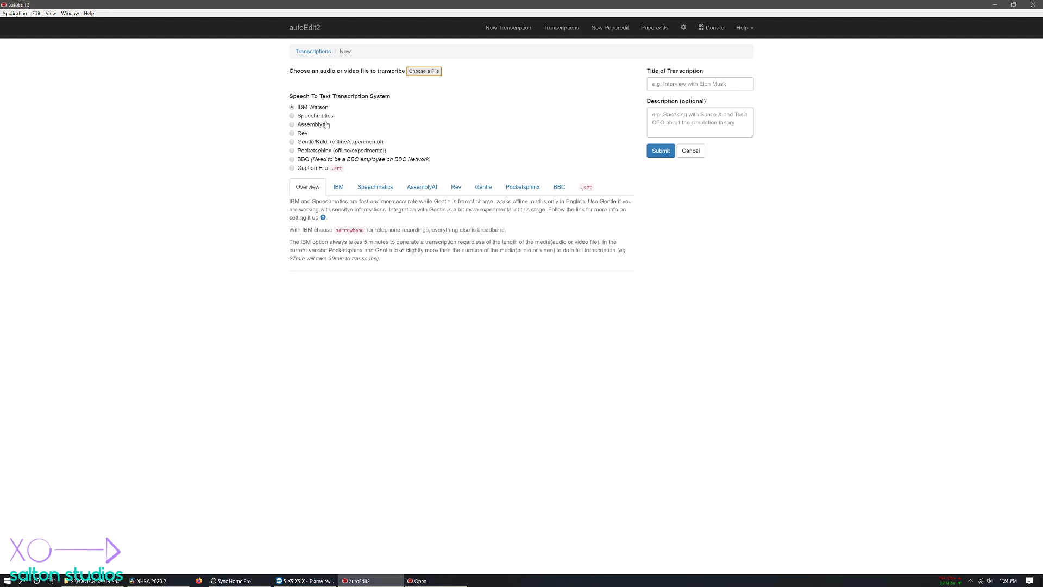
pyautogui.click(424, 71)
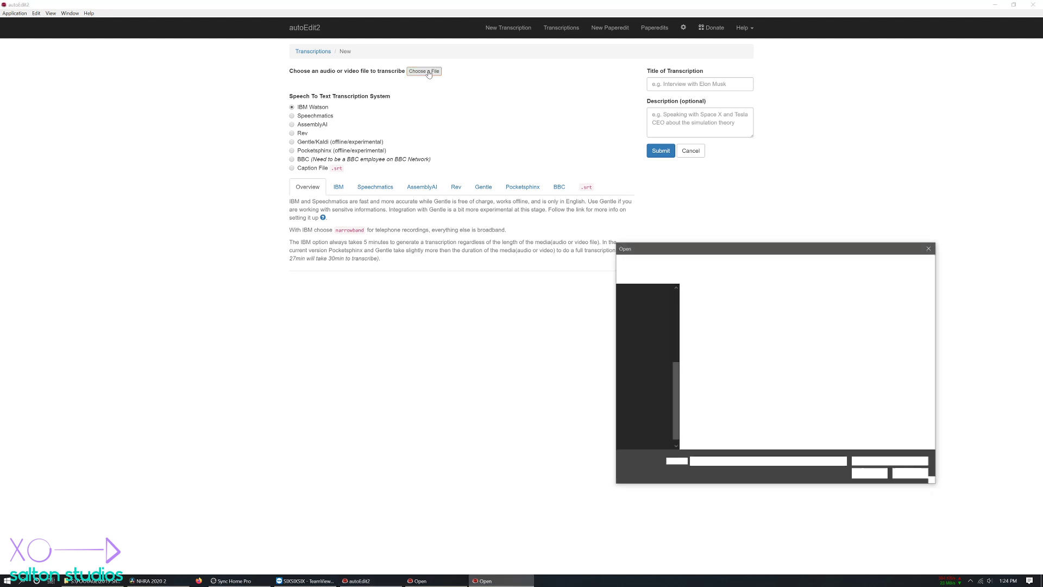
pyautogui.scroll(-1, 646, 380)
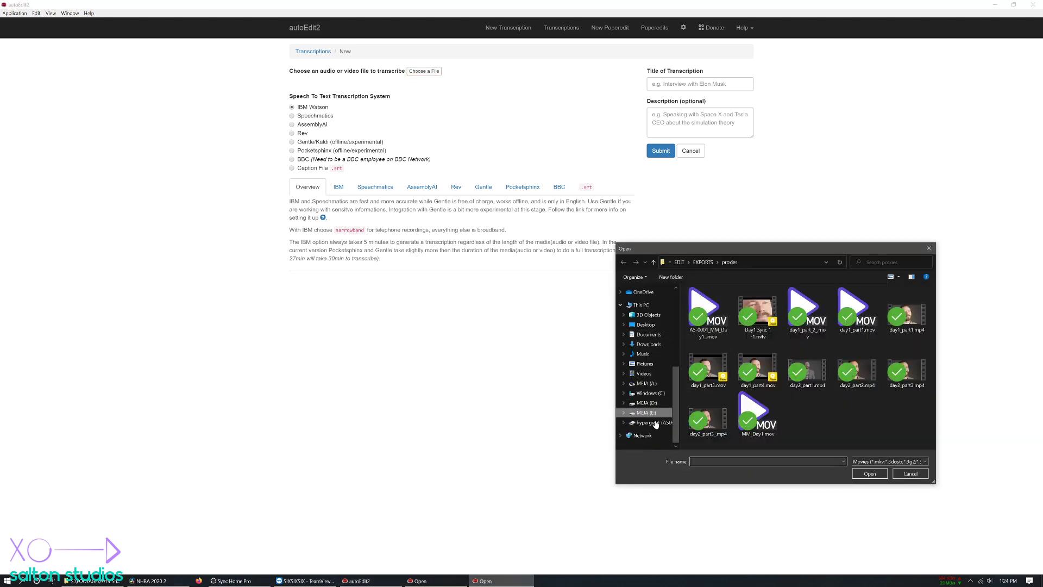
pyautogui.click(652, 423)
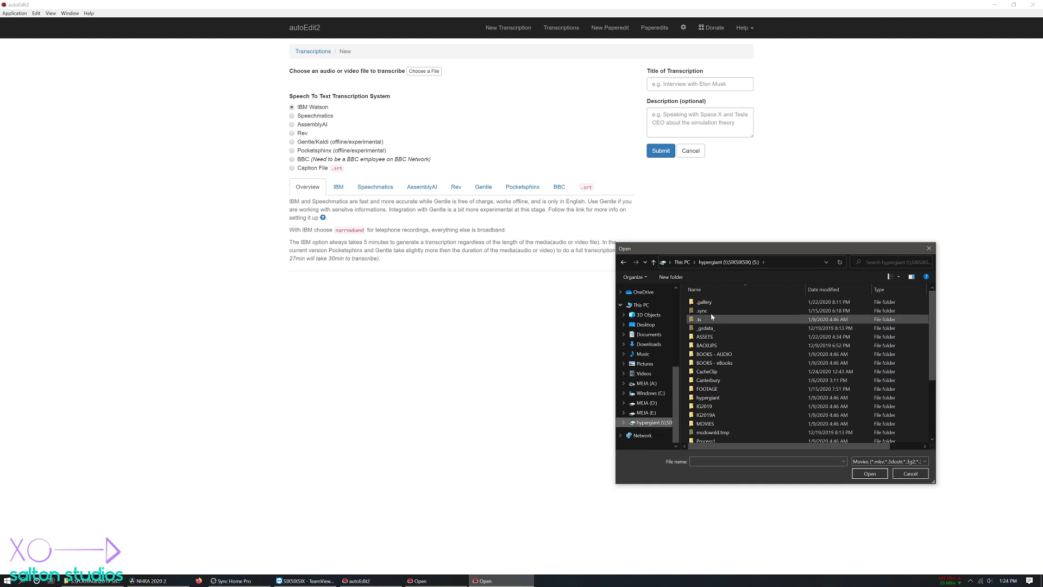
pyautogui.click(708, 389)
pyautogui.doubleClick(709, 389)
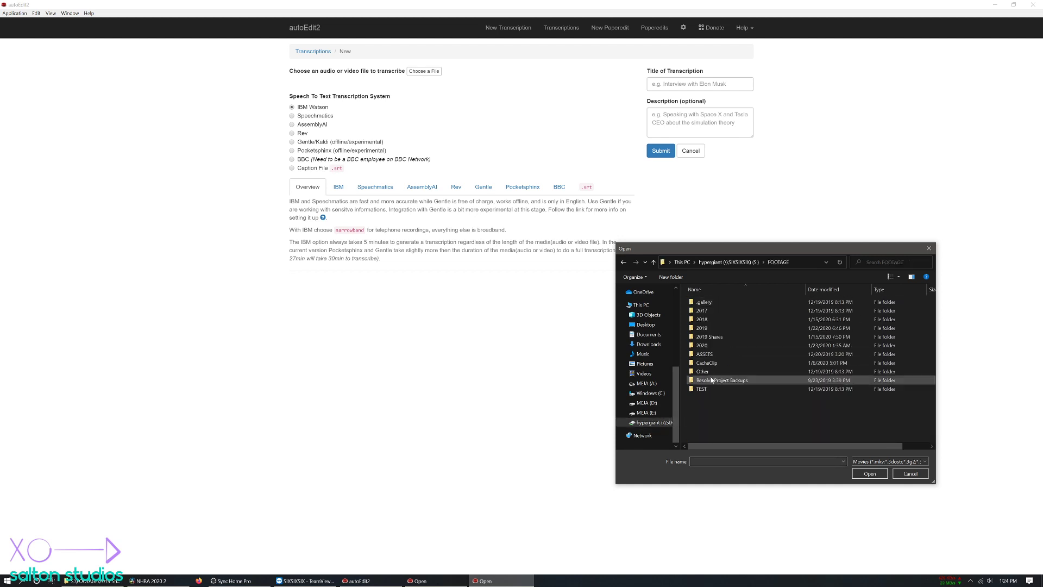
pyautogui.doubleClick(714, 337)
pyautogui.doubleClick(716, 302)
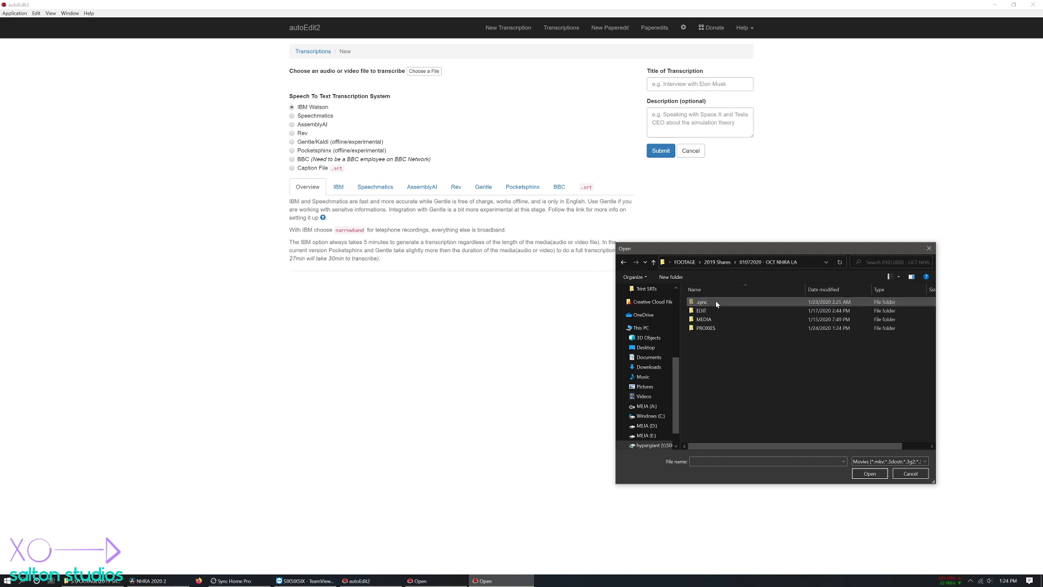
pyautogui.doubleClick(706, 329)
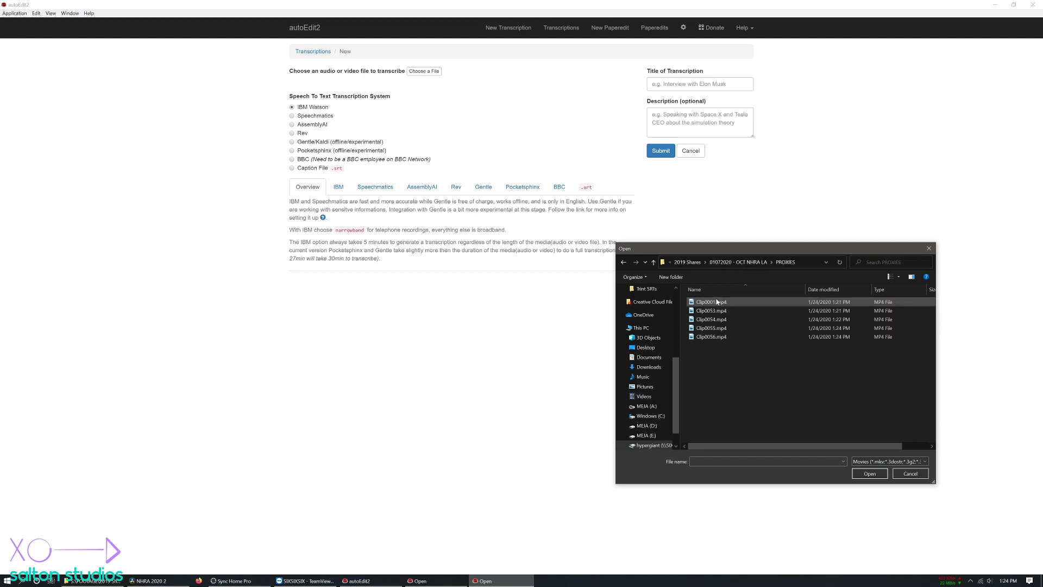
pyautogui.click(712, 302)
pyautogui.click(872, 474)
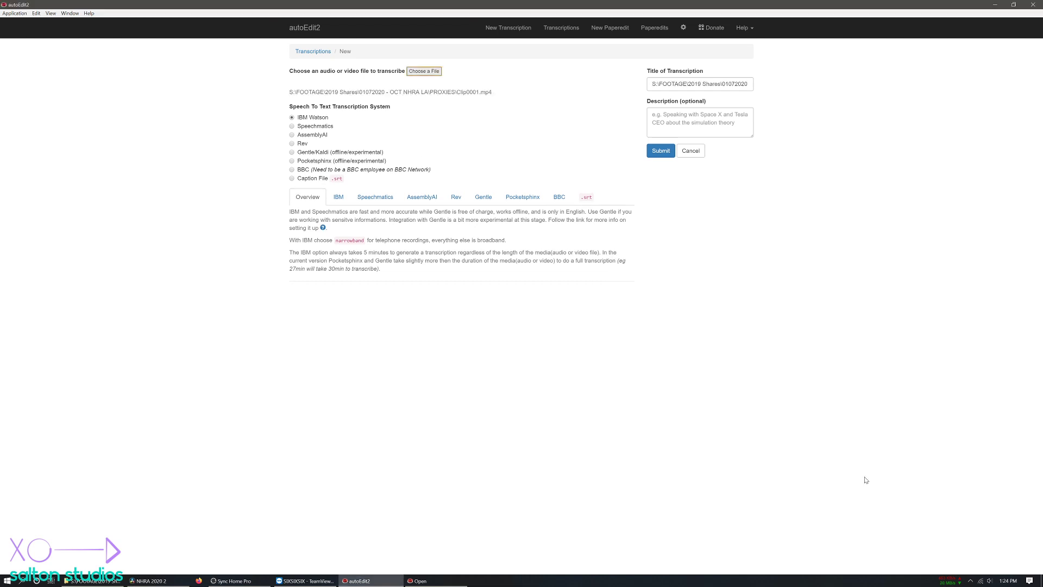
# Step: Review the chosen file's path, including its OCT NHRA LA part, and the matching transcription title
pyautogui.moveTo(293, 93); pyautogui.dragTo(493, 93)
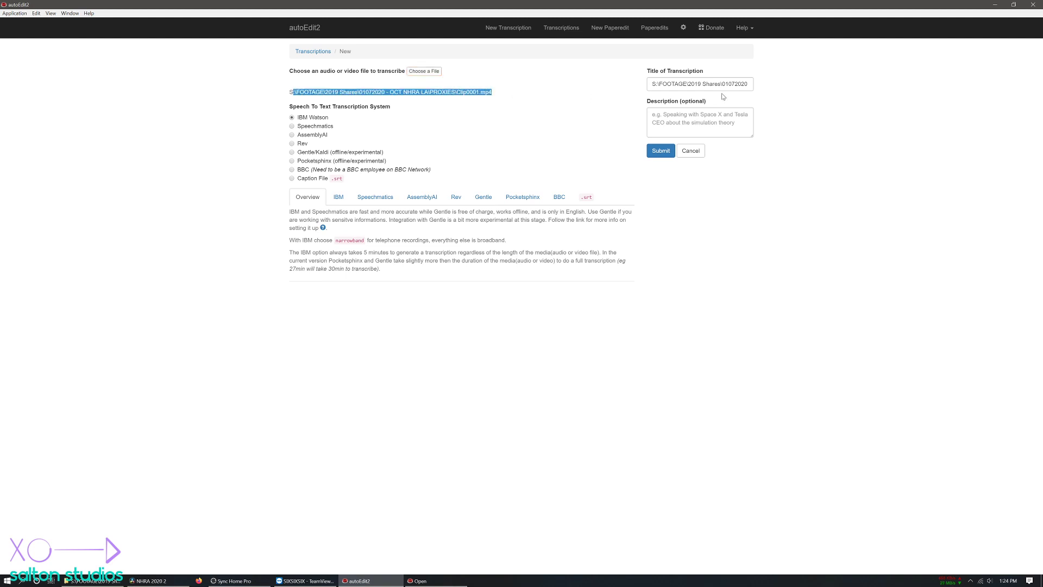
pyautogui.moveTo(652, 84); pyautogui.dragTo(752, 84)
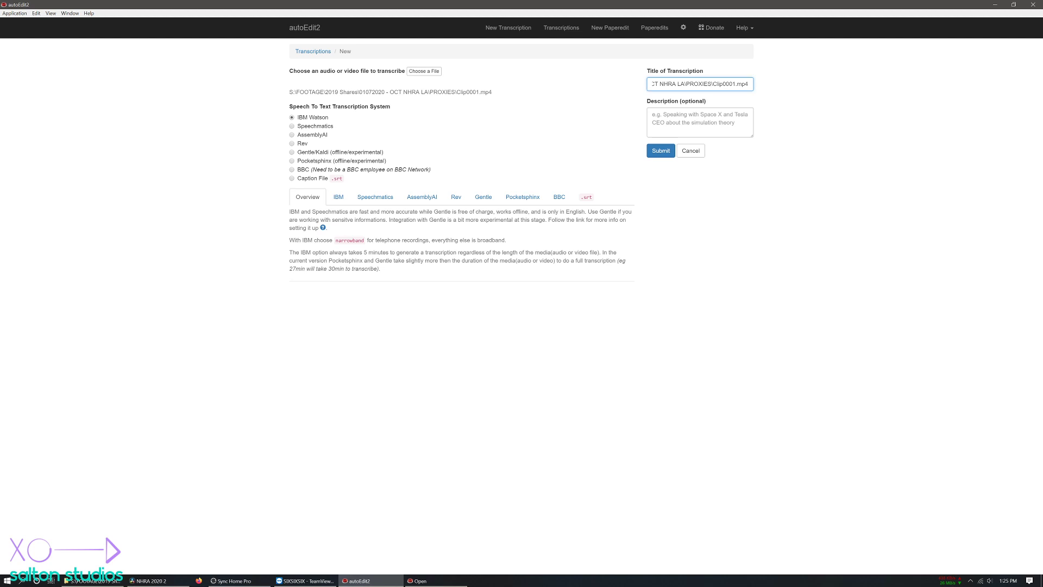
pyautogui.moveTo(652, 84)
pyautogui.mouseDown()
pyautogui.moveTo(749, 85)
pyautogui.moveTo(647, 85)
pyautogui.mouseUp()
pyautogui.click(550, 137)
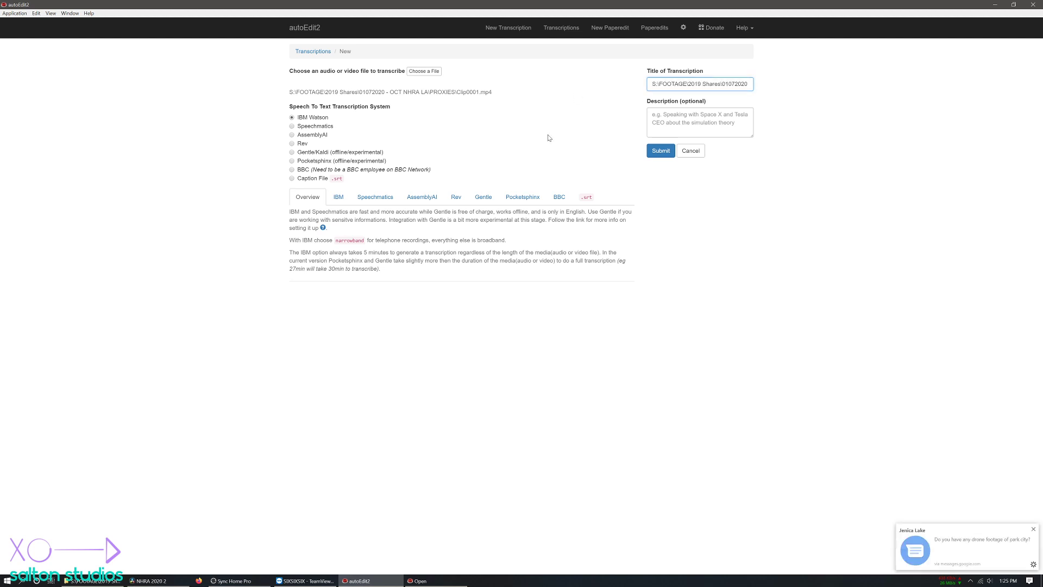
pyautogui.moveTo(390, 91); pyautogui.dragTo(429, 92)
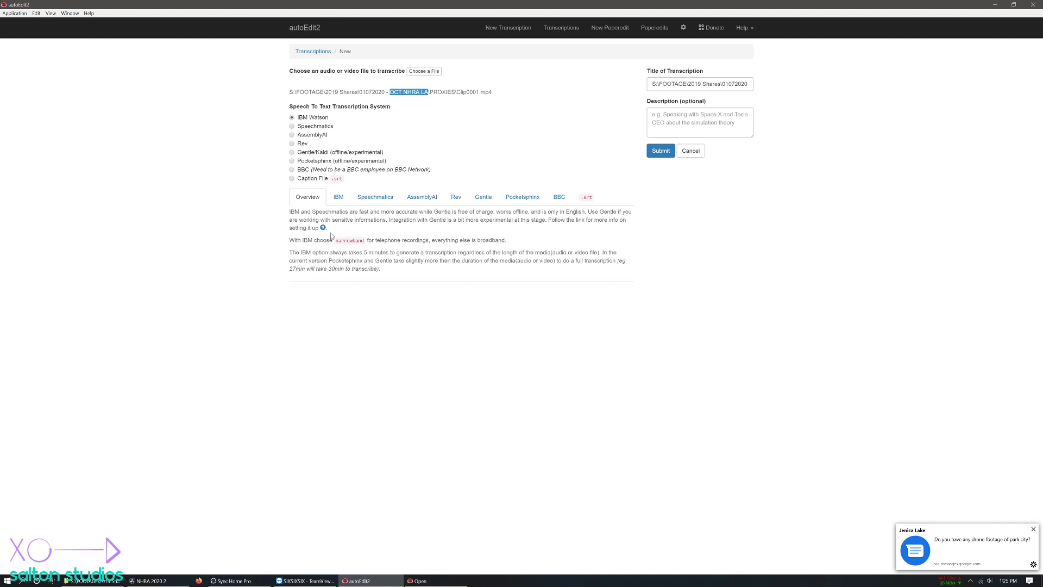
# Step: Look through the settings of the speech-to-text systems from Speechmatics through Caption File, then return to AssemblyAI
pyautogui.click(292, 126)
pyautogui.click(291, 135)
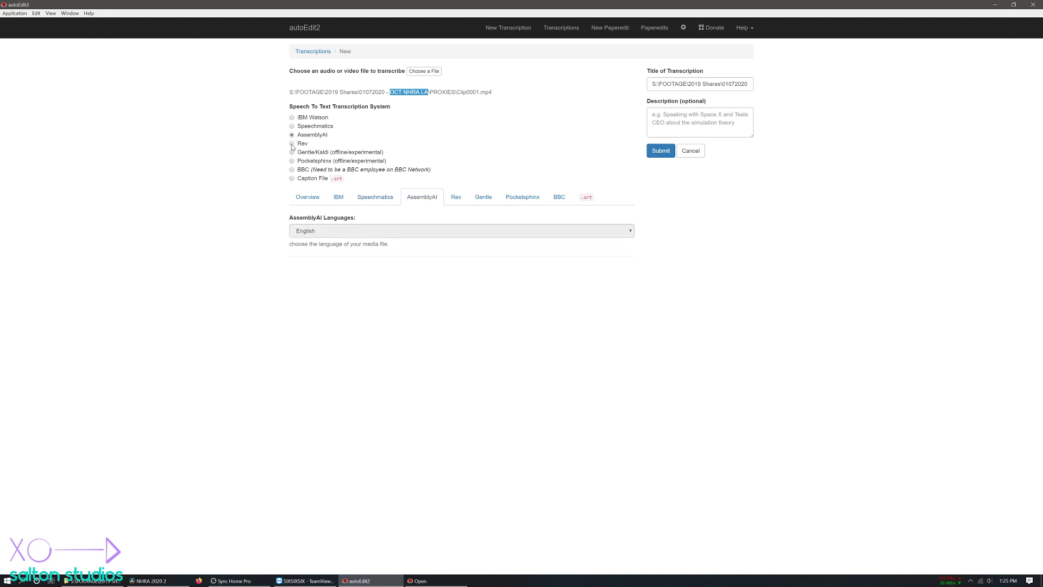
pyautogui.click(291, 144)
pyautogui.click(292, 152)
pyautogui.click(292, 160)
pyautogui.click(292, 169)
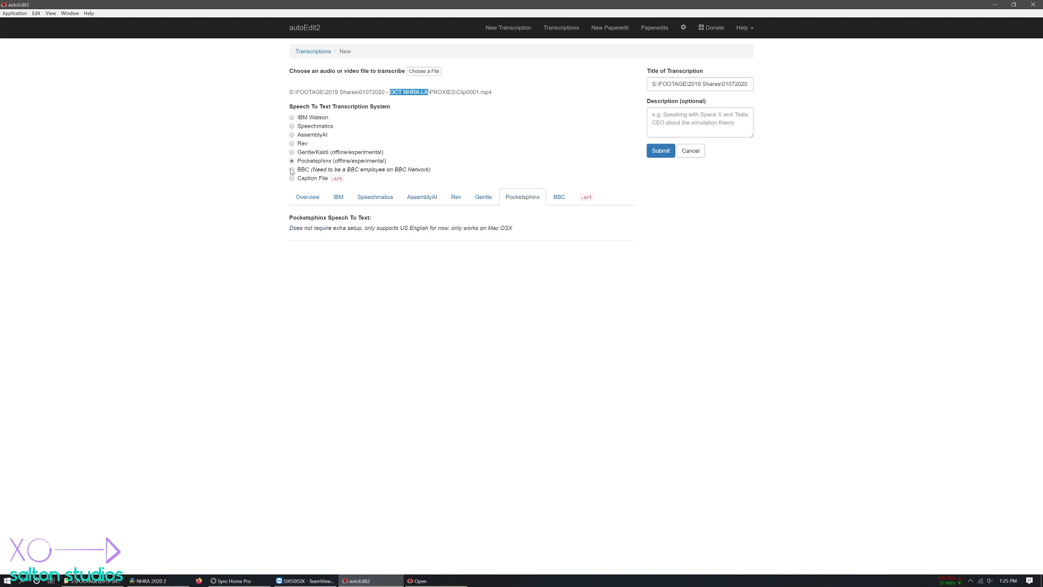
pyautogui.click(292, 179)
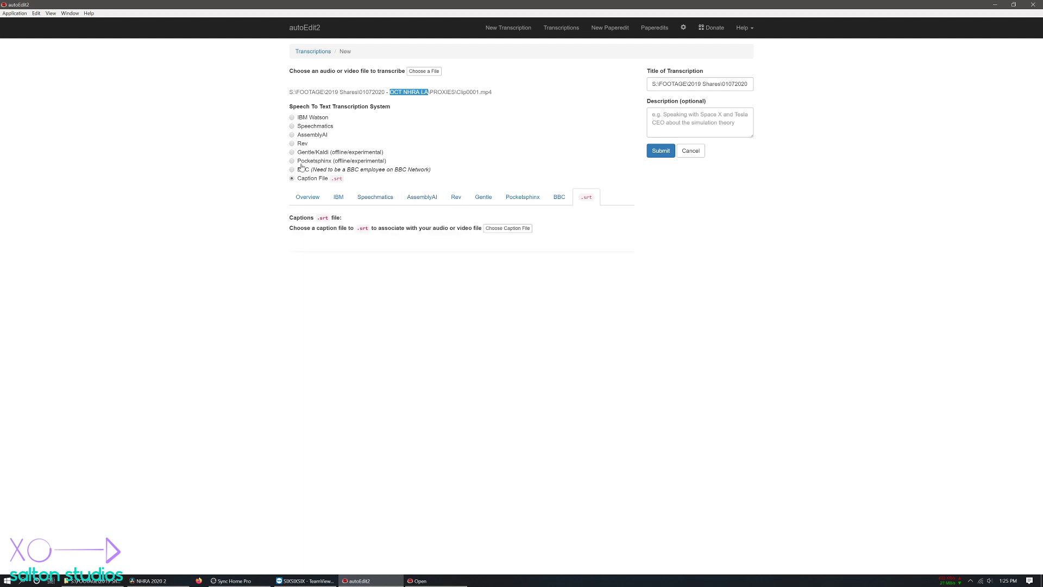
pyautogui.click(435, 199)
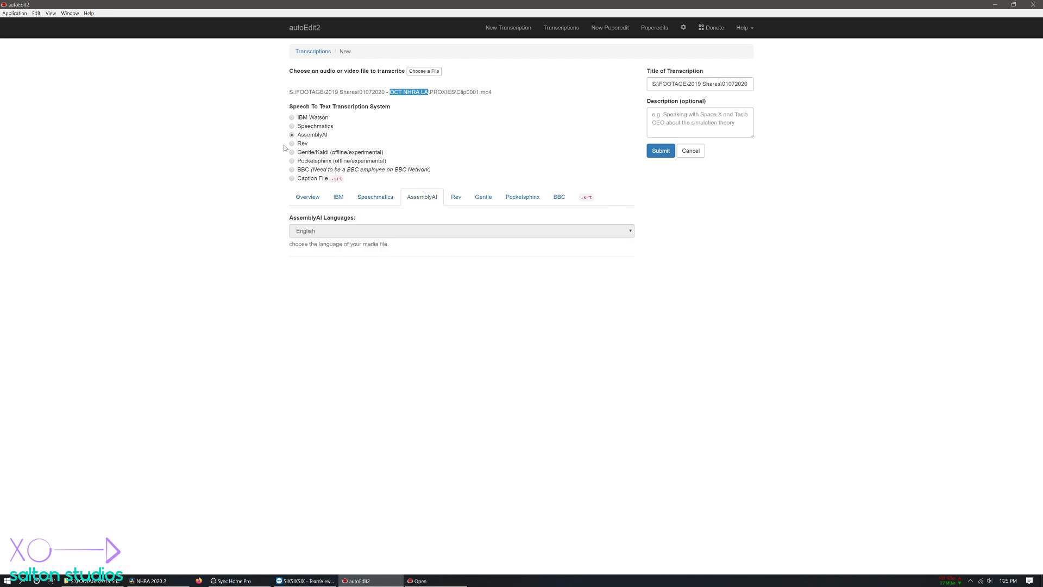
# Step: Read the Speechmatics, Pocketsphinx and Gentle/Kaldi requirements, and select Caption File .srt as the transcription system
pyautogui.click(293, 127)
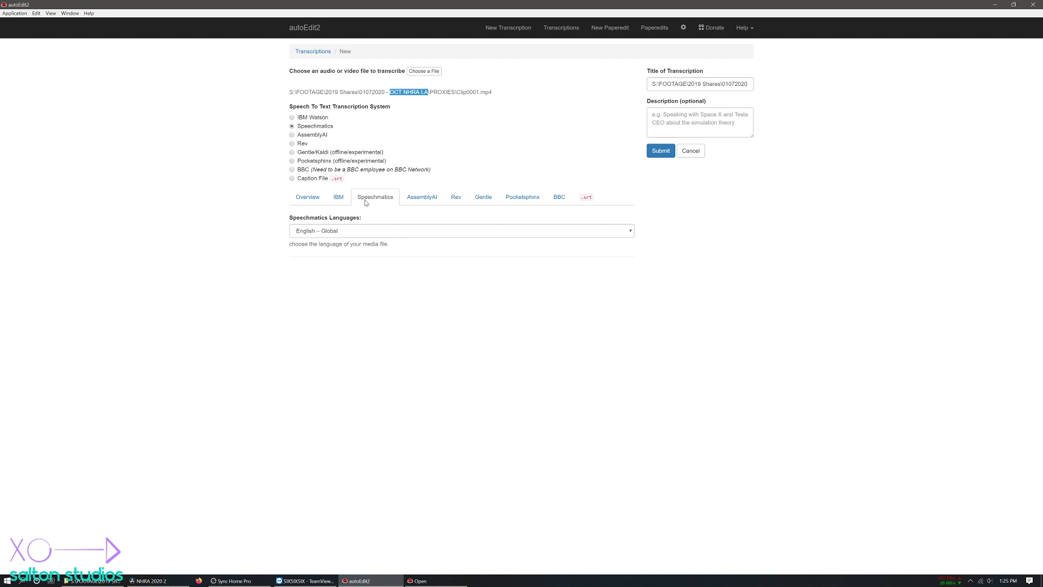
pyautogui.click(292, 161)
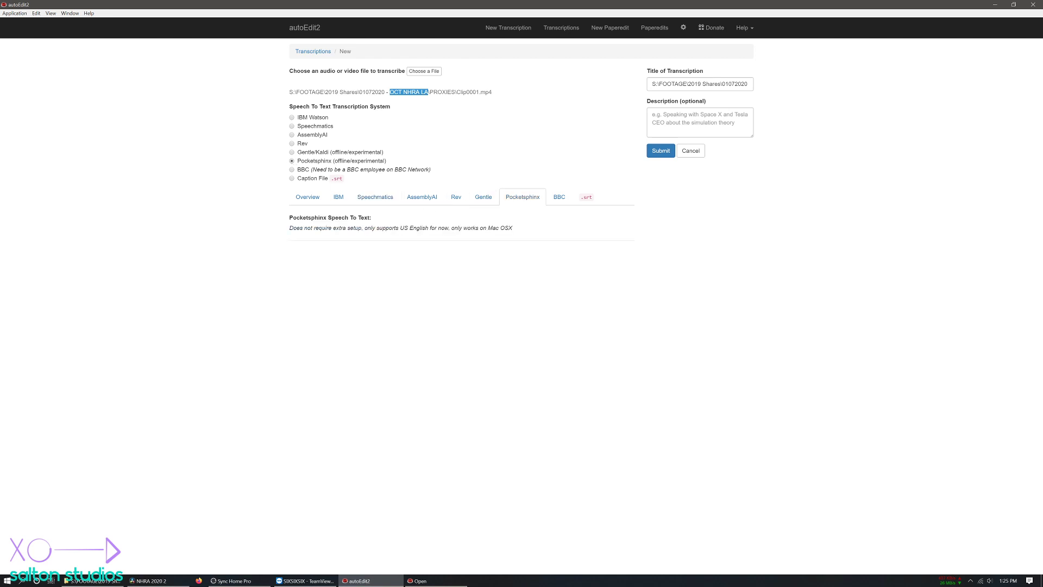
pyautogui.moveTo(297, 228); pyautogui.dragTo(588, 231)
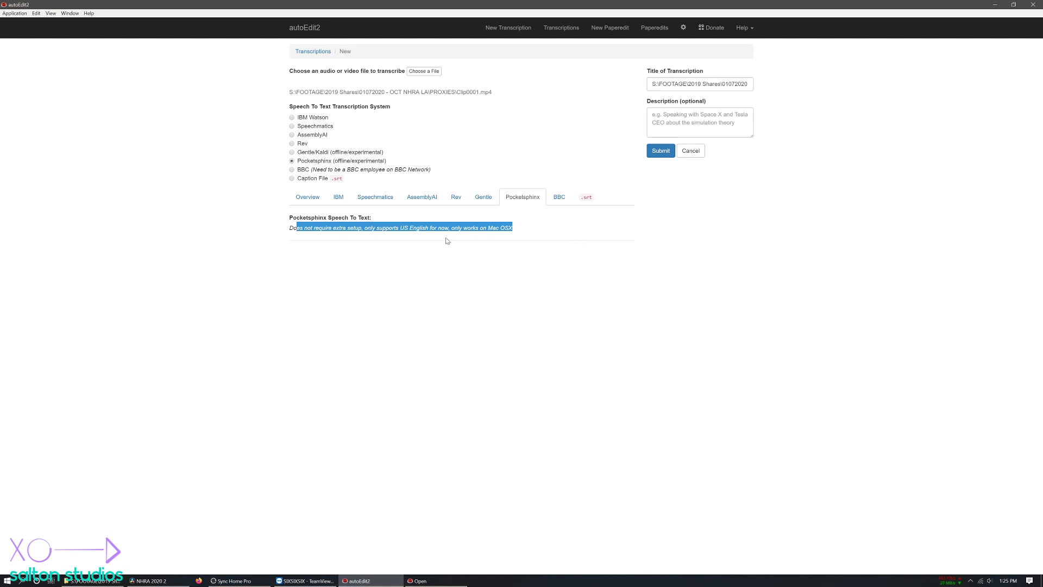
pyautogui.click(292, 153)
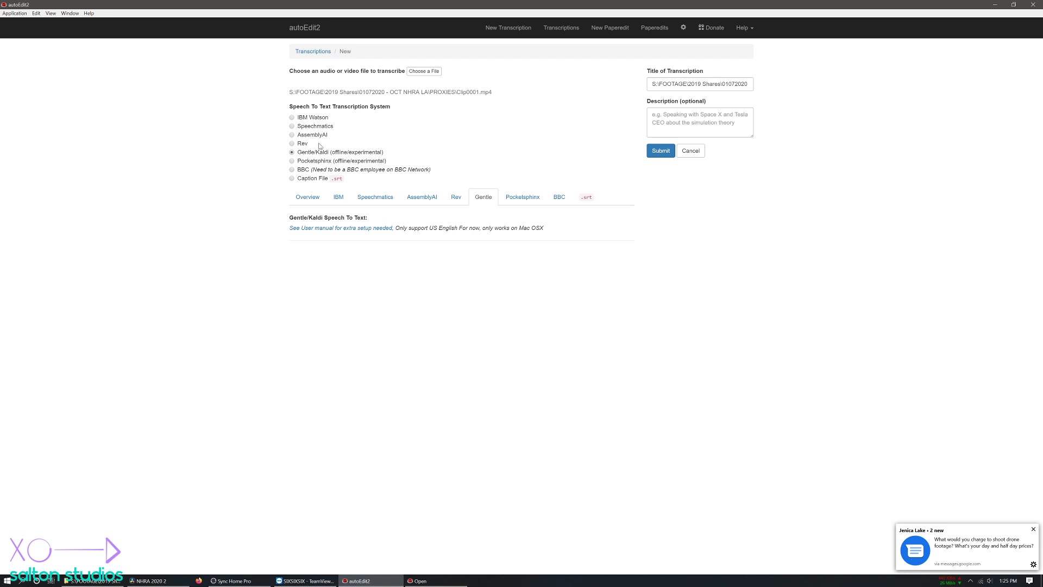
pyautogui.click(292, 178)
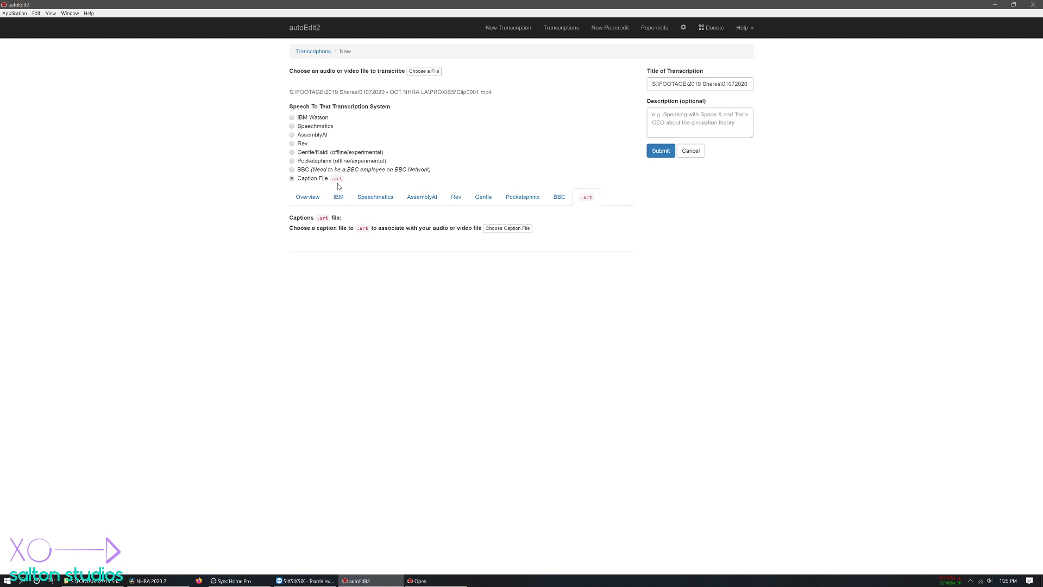
# Step: Select IBM Watson as the transcription system, submit Clip0001.mp4, and find its entry in the transcriptions list
pyautogui.click(292, 118)
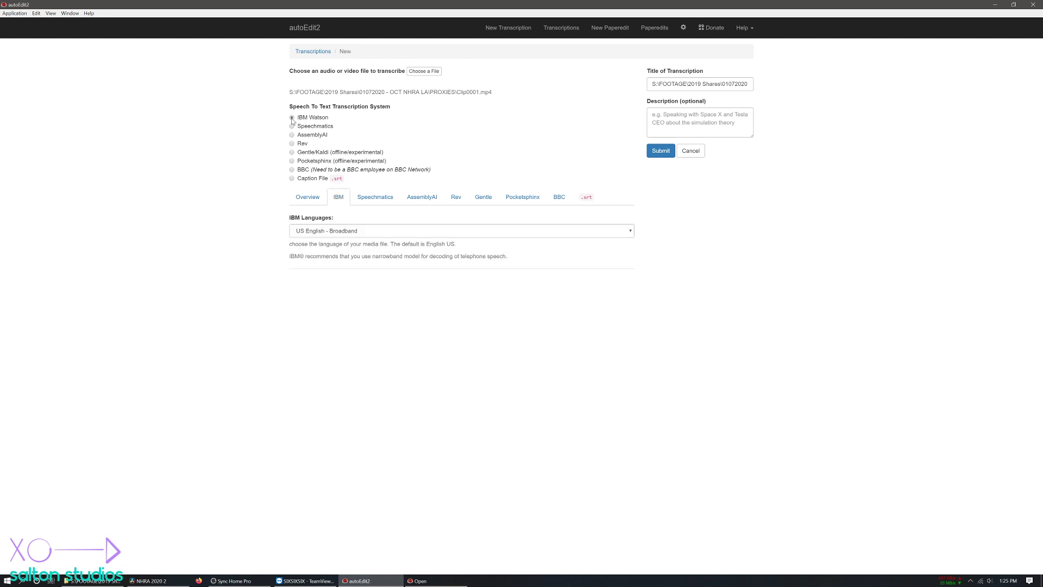
pyautogui.click(653, 156)
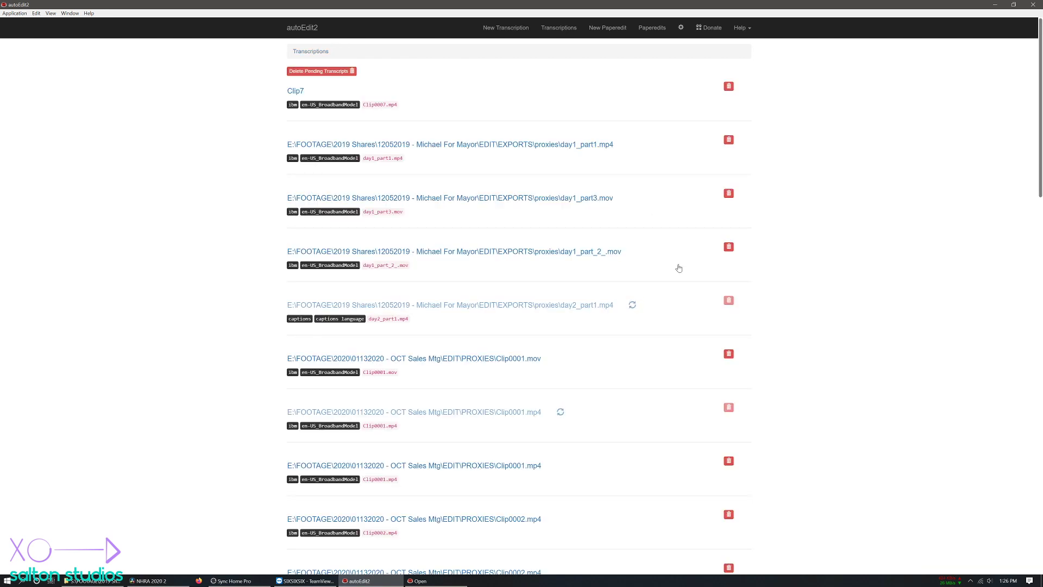
pyautogui.scroll(-18, 554, 389)
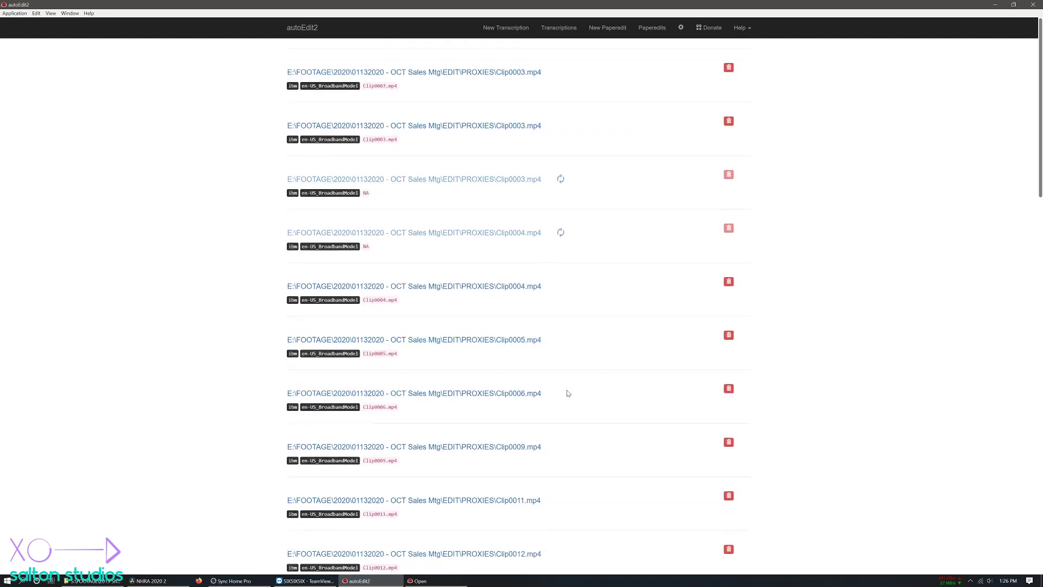
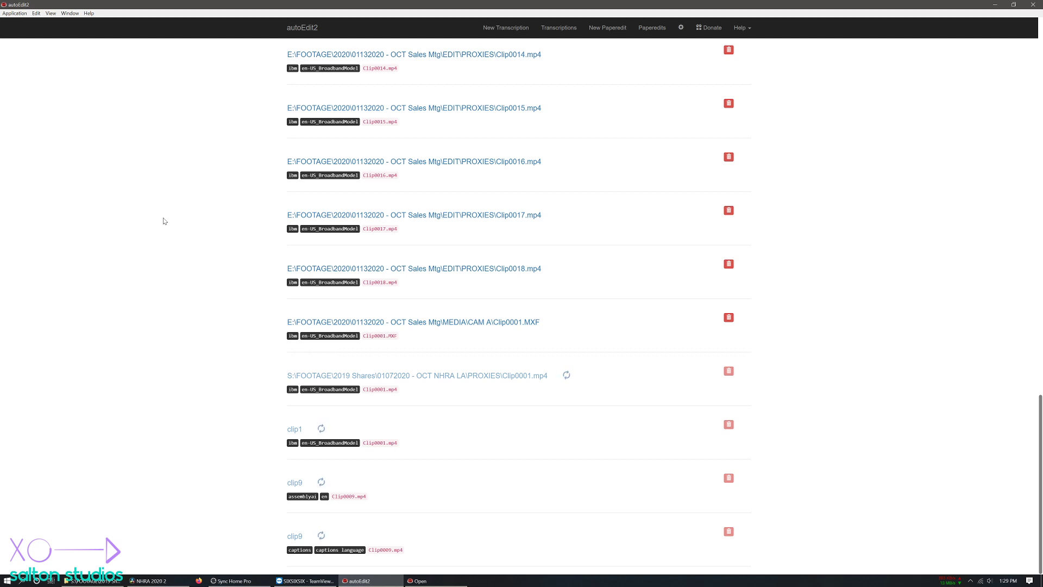
# Step: Switch to Firefox, go to trint.com, and enter the Trint account's own transcripts area
pyautogui.click(199, 581)
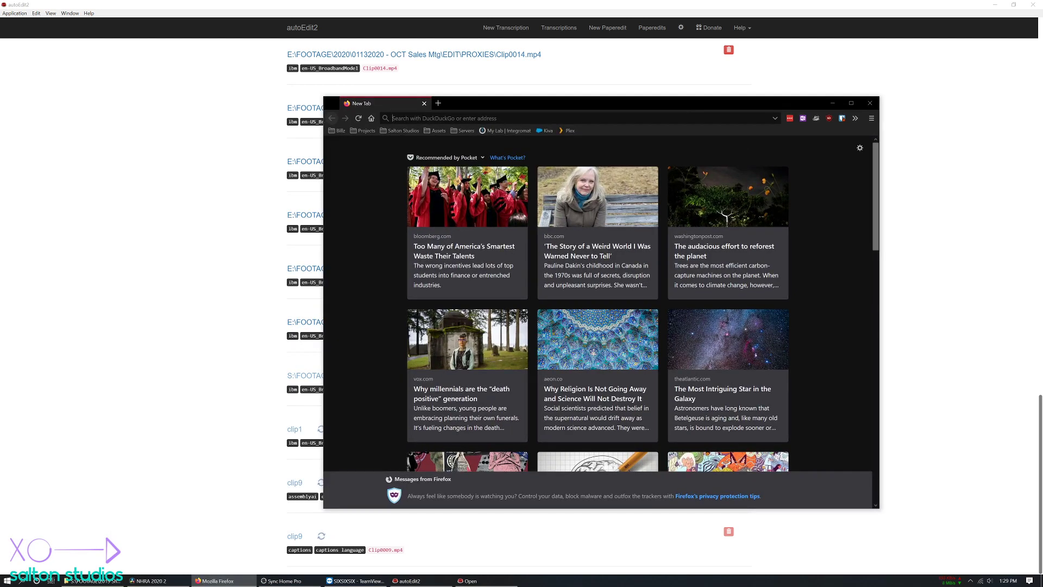
pyautogui.write('trint.')
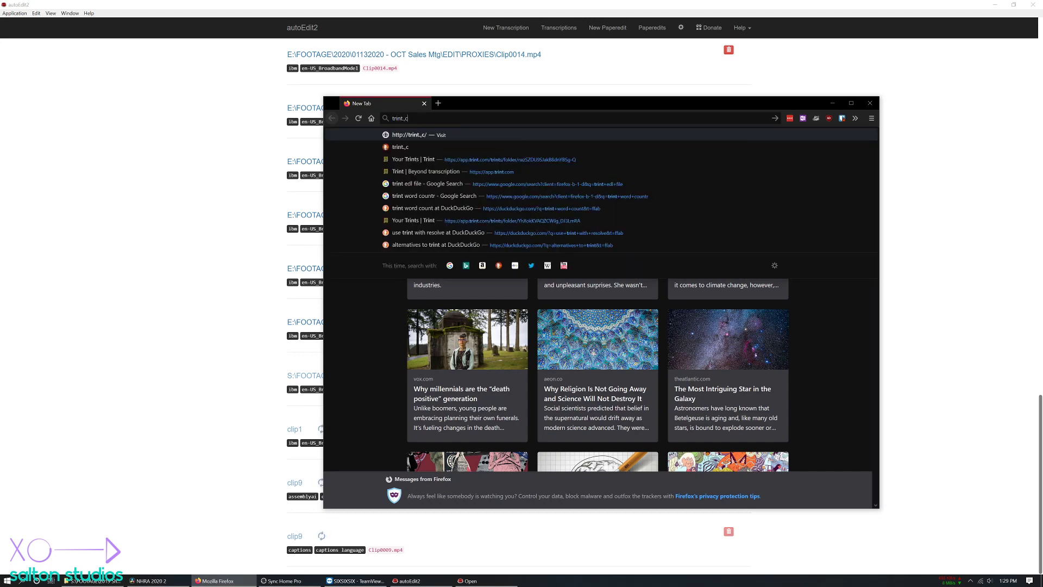
pyautogui.write('com/')
pyautogui.press('Return')
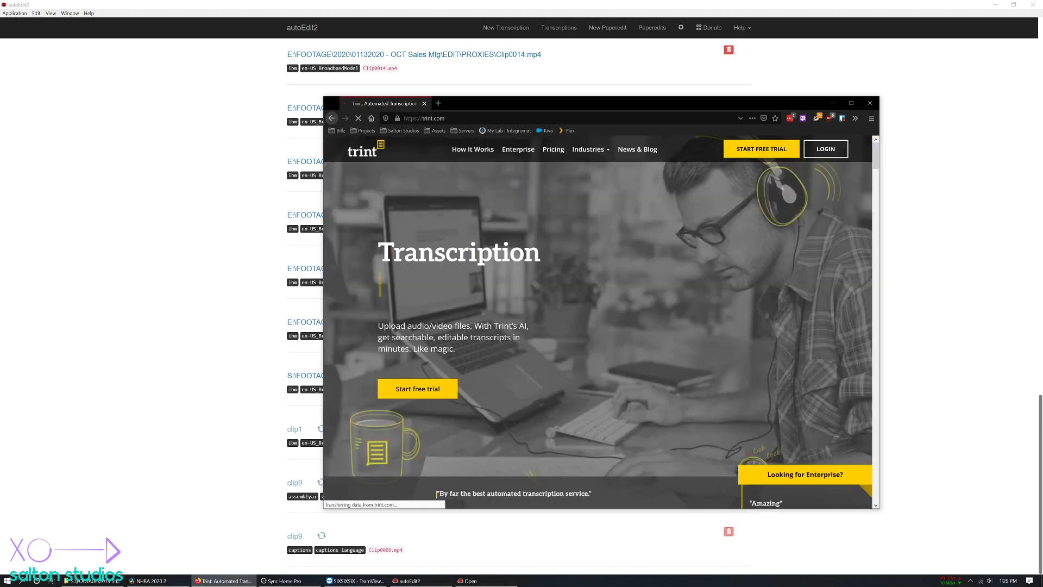
pyautogui.click(819, 157)
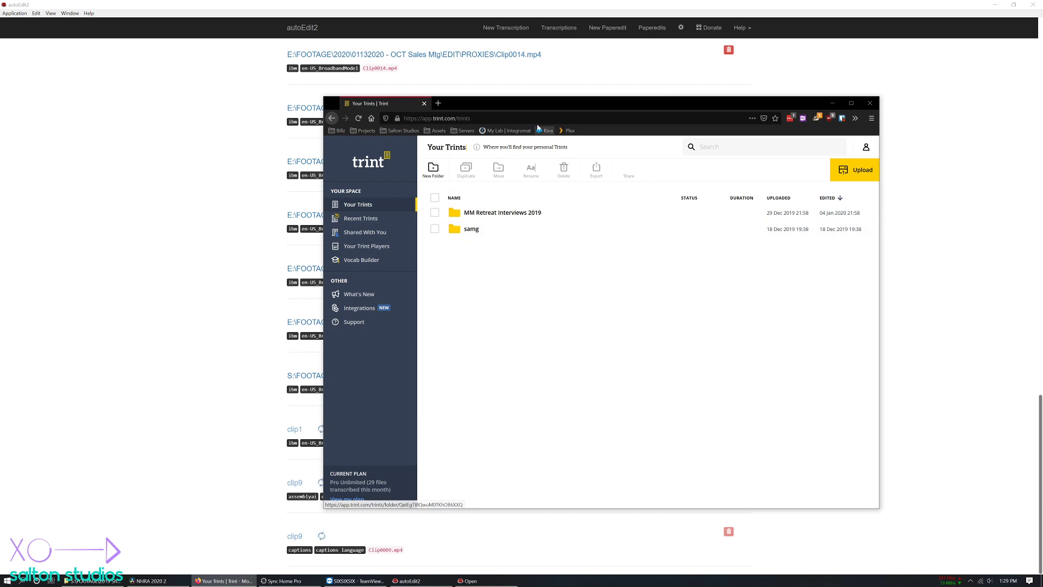
pyautogui.moveTo(545, 103); pyautogui.dragTo(501, 100)
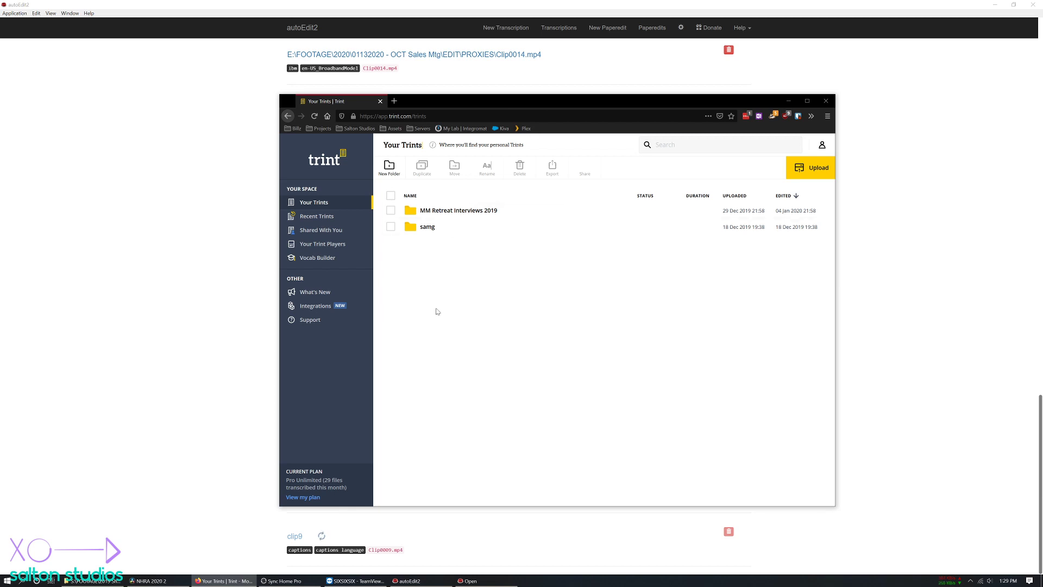
# Step: Go to the OCT - NHRA - EDWARDS folder inside samg in Trint, and place the local PROXIES folder window beside it
pyautogui.click(428, 228)
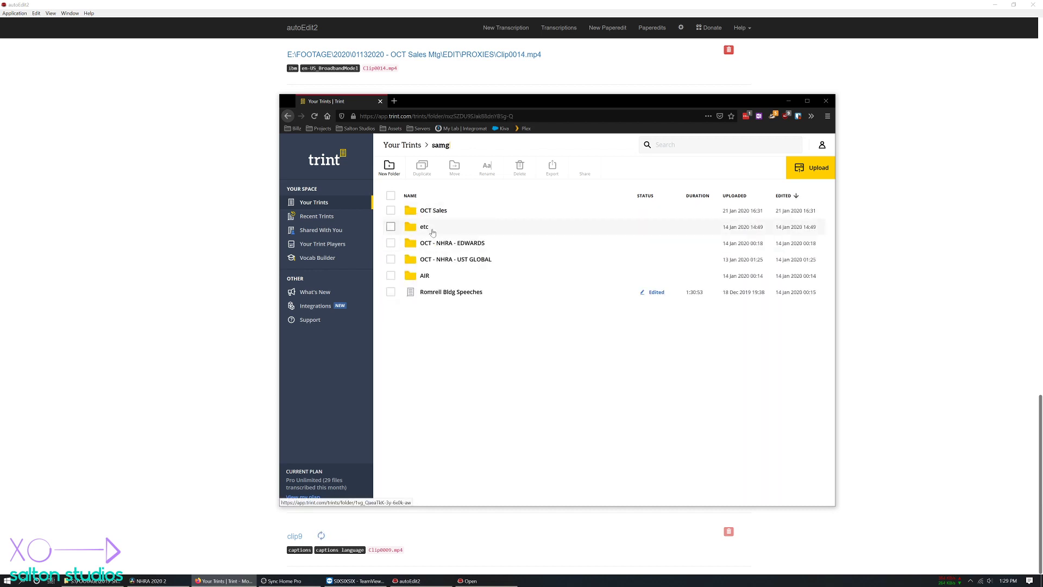
pyautogui.click(438, 249)
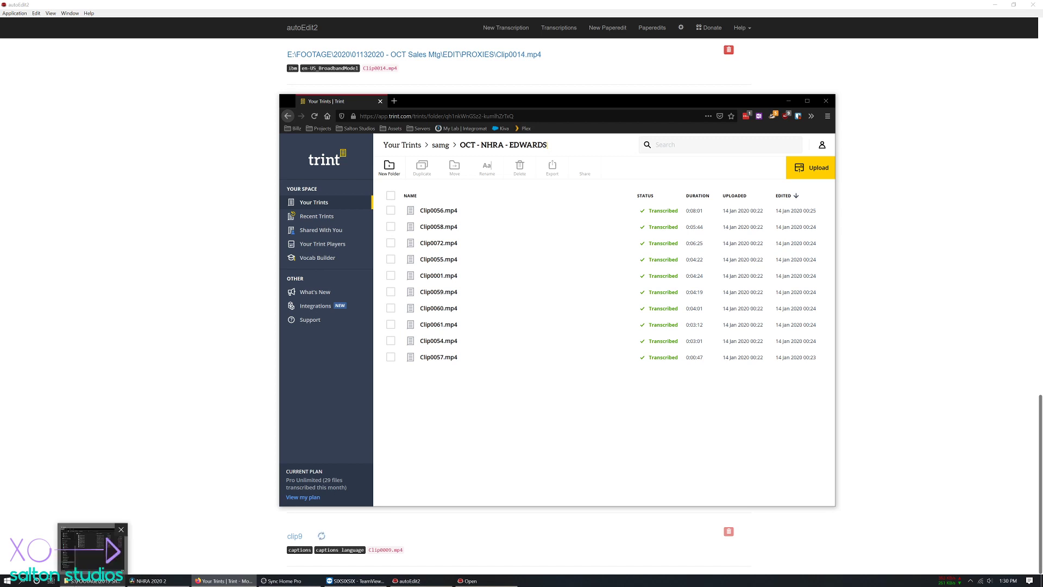
pyautogui.click(76, 582)
pyautogui.moveTo(570, 224); pyautogui.dragTo(783, 224)
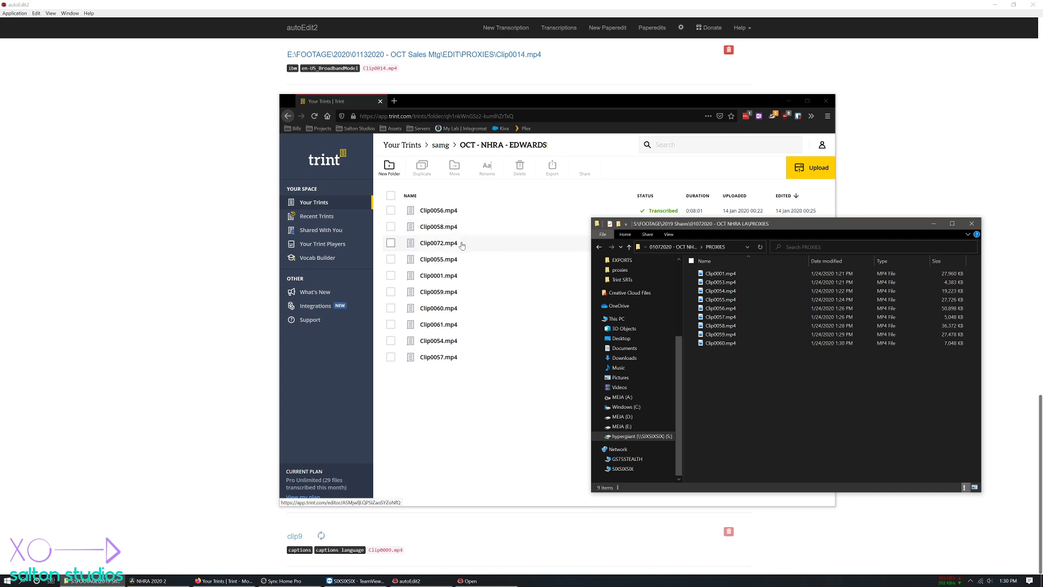
# Step: Examine the Clip0060.mp4 transcript while briefly playing its video, and return to the OCT - NHRA - EDWARDS folder
pyautogui.click(426, 308)
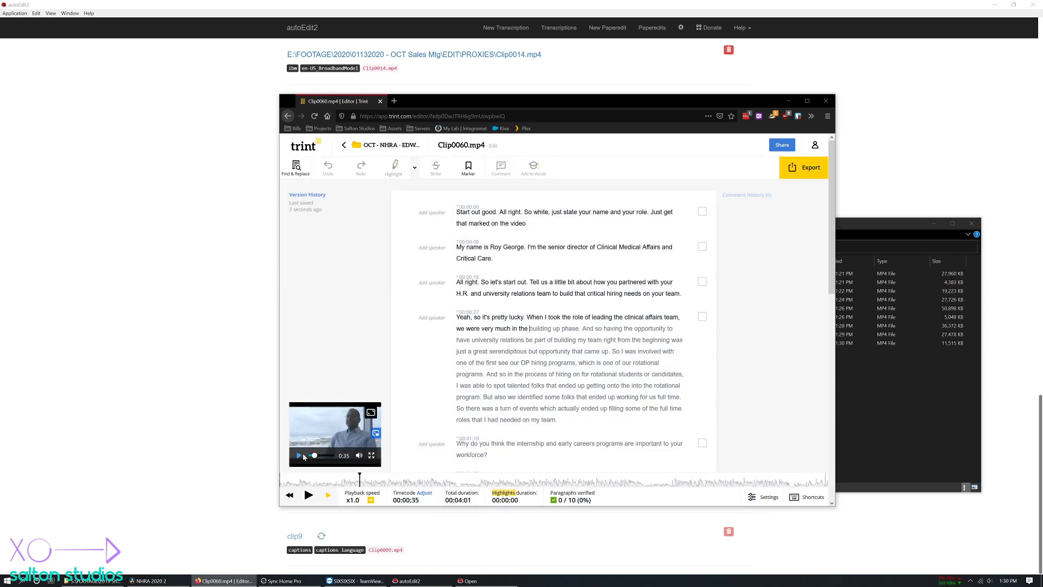
pyautogui.click(299, 456)
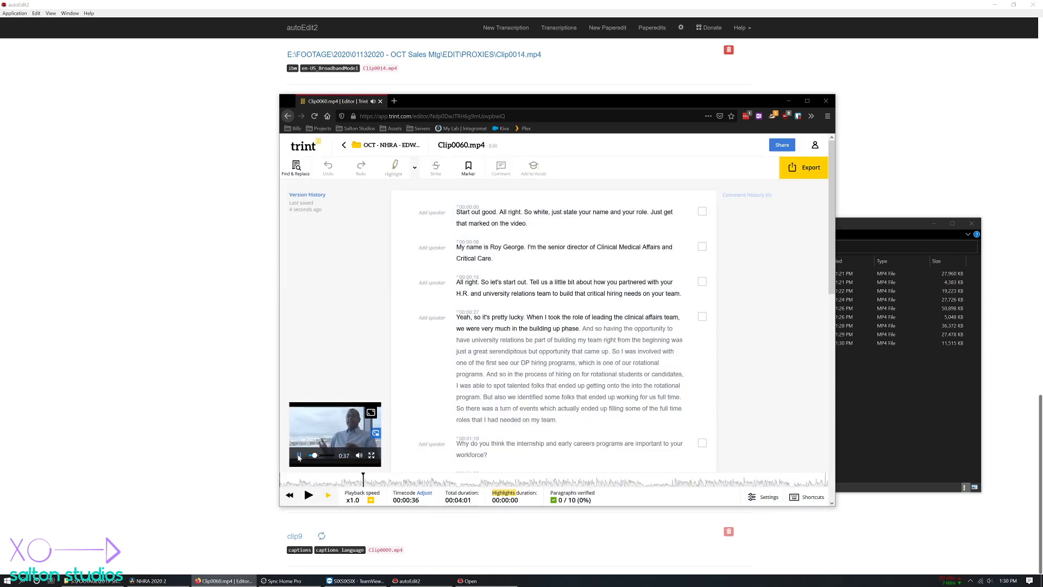
pyautogui.click(299, 458)
pyautogui.scroll(-10, 565, 348)
pyautogui.scroll(10, 565, 348)
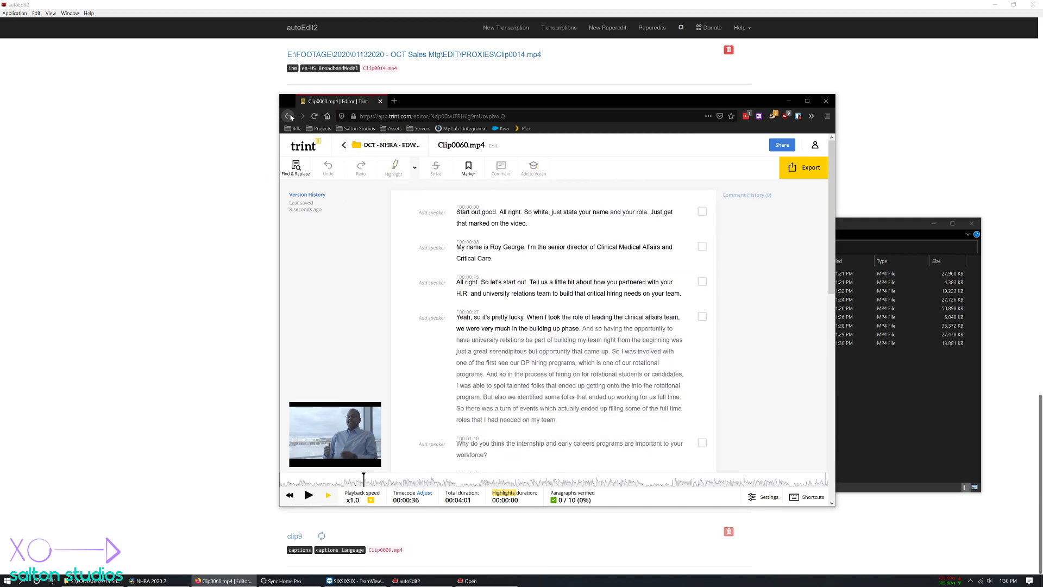
pyautogui.click(288, 116)
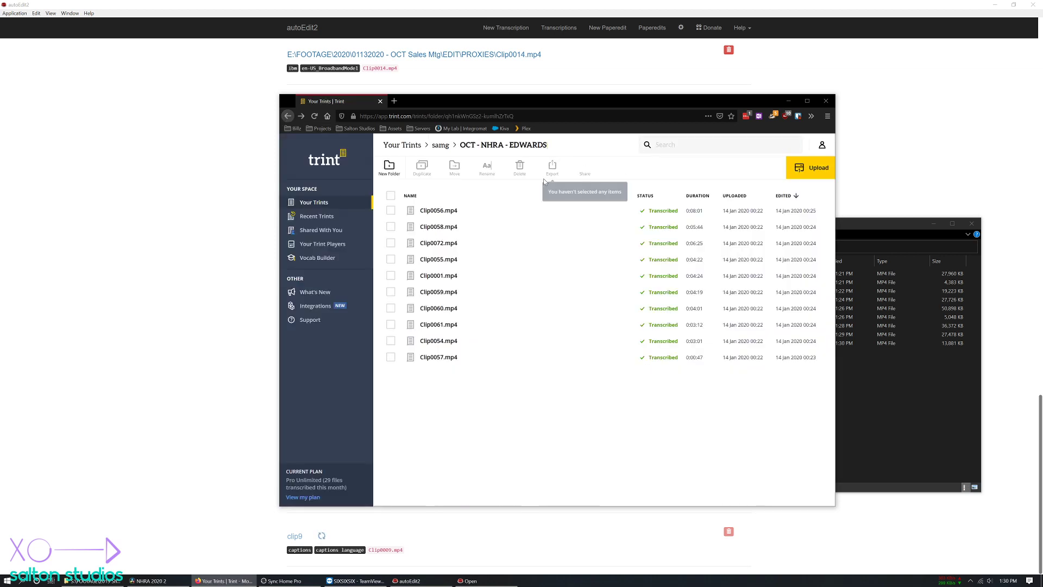
# Step: Export the entire transcript of Clip0056.mp4 as Interactive transcripts (.html) and download it
pyautogui.click(391, 197)
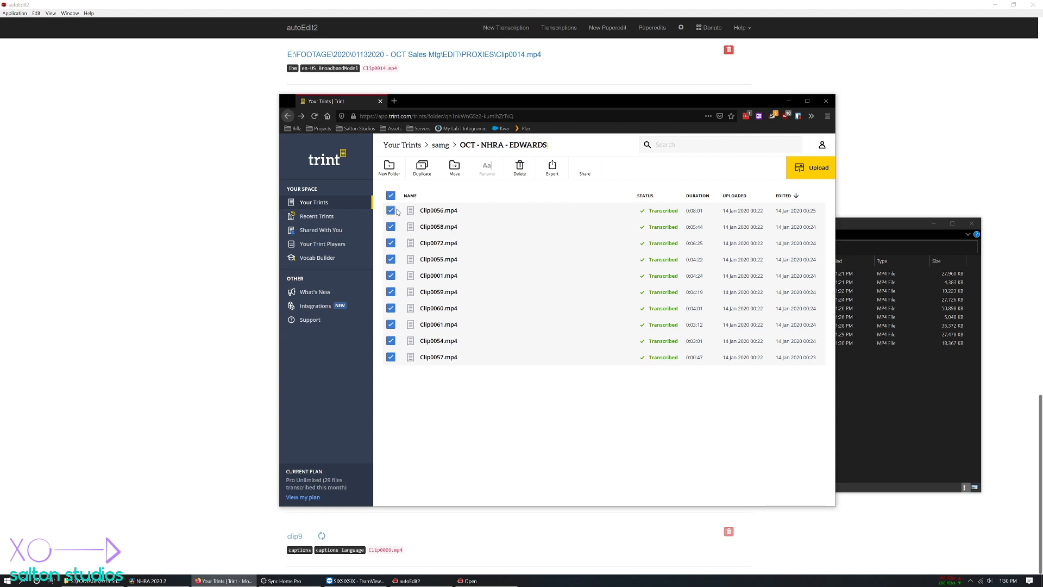
pyautogui.click(392, 198)
pyautogui.click(391, 211)
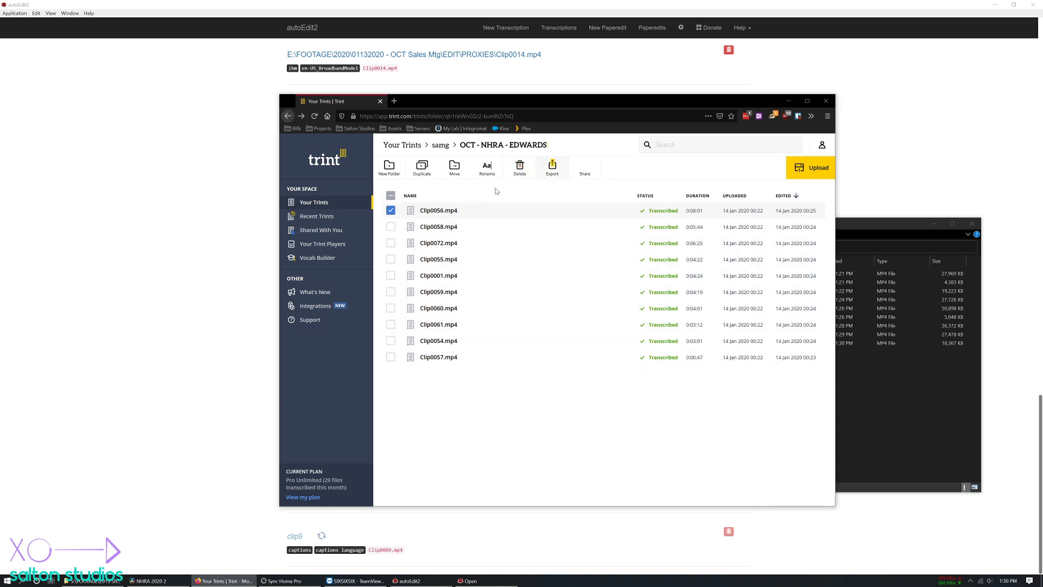
pyautogui.click(553, 166)
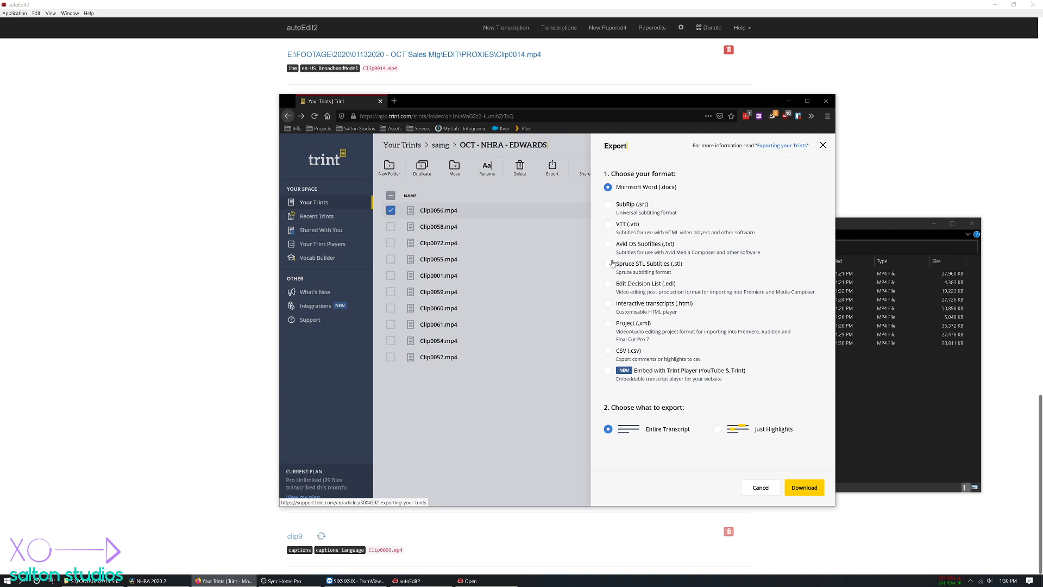
pyautogui.click(611, 306)
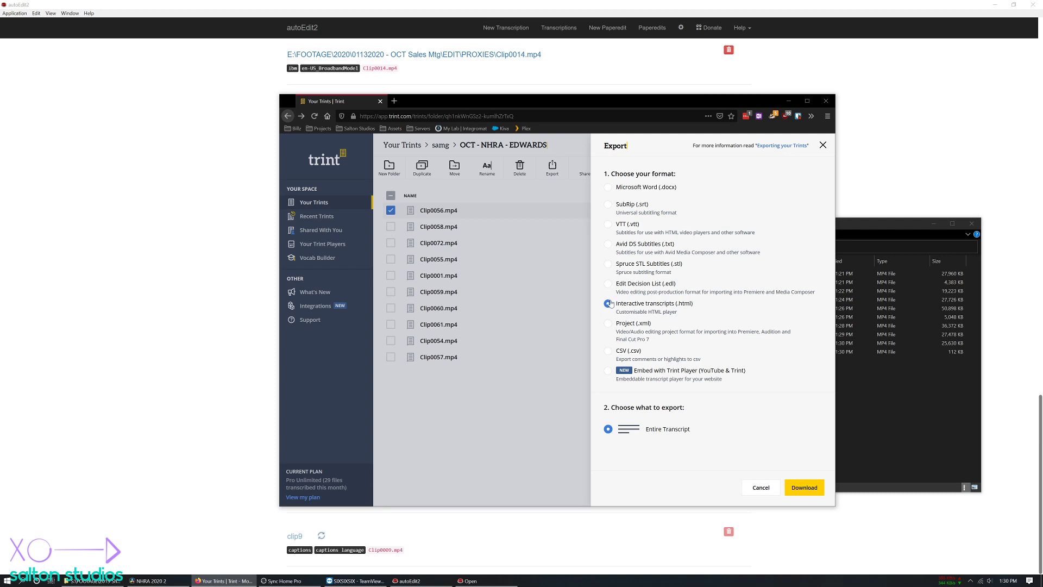
pyautogui.click(797, 488)
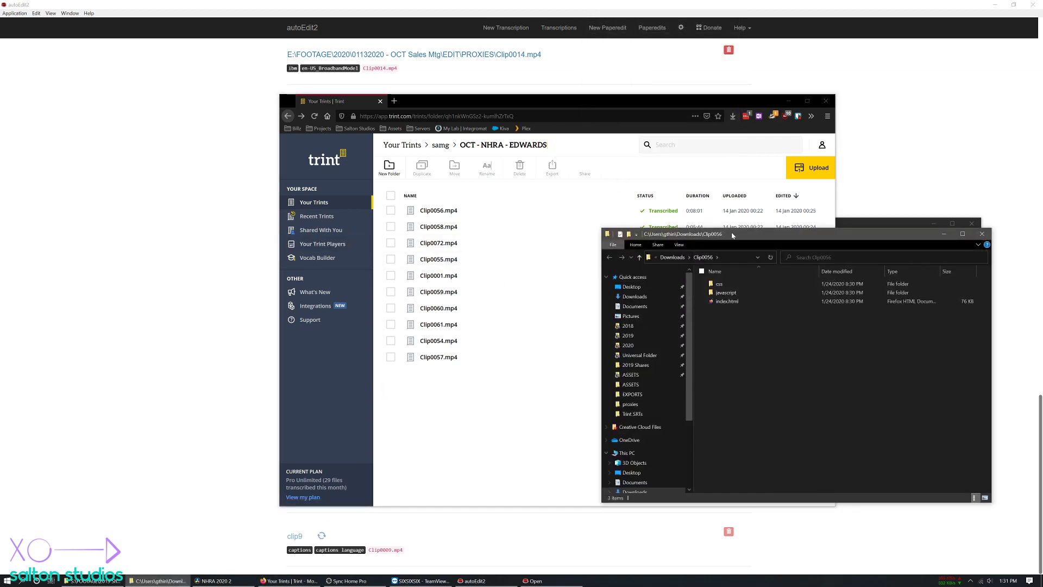
# Step: View the exported index.html from the downloaded Clip0056 folder, selecting transcript passages and playing the video from the 00:00:32 line
pyautogui.moveTo(733, 235); pyautogui.dragTo(249, 214)
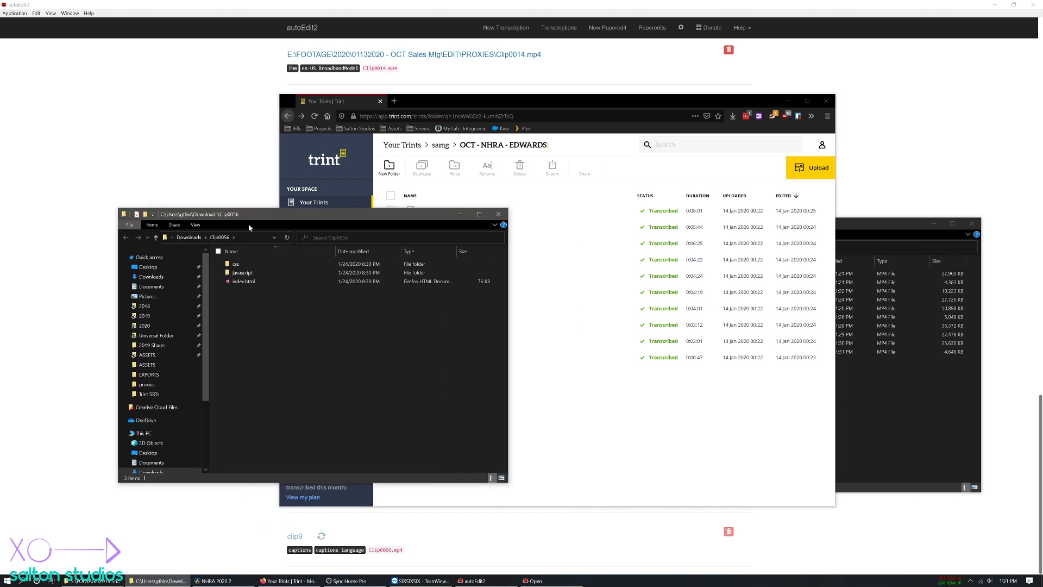
pyautogui.doubleClick(250, 285)
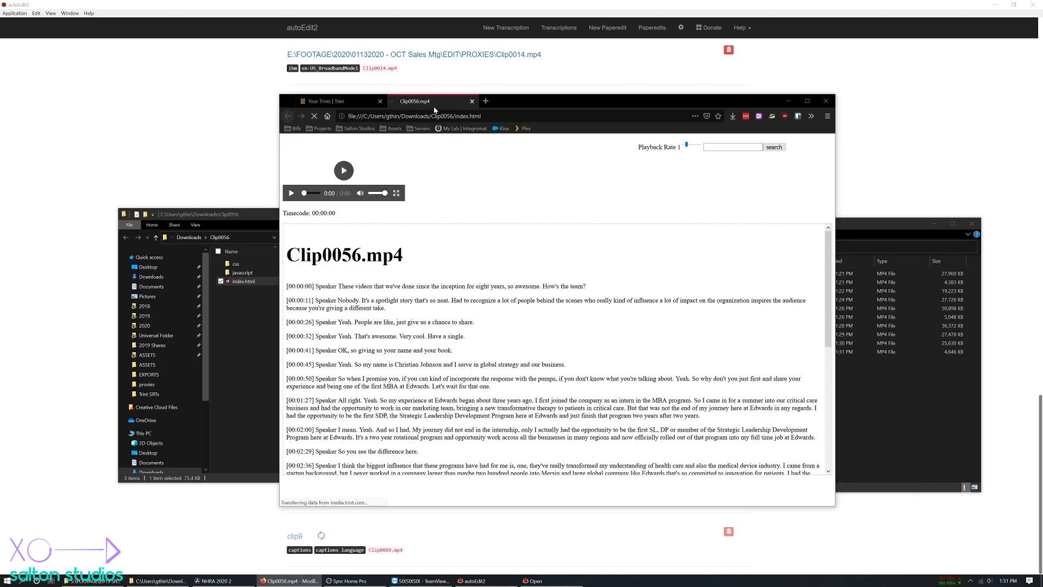
pyautogui.moveTo(359, 356); pyautogui.dragTo(424, 406)
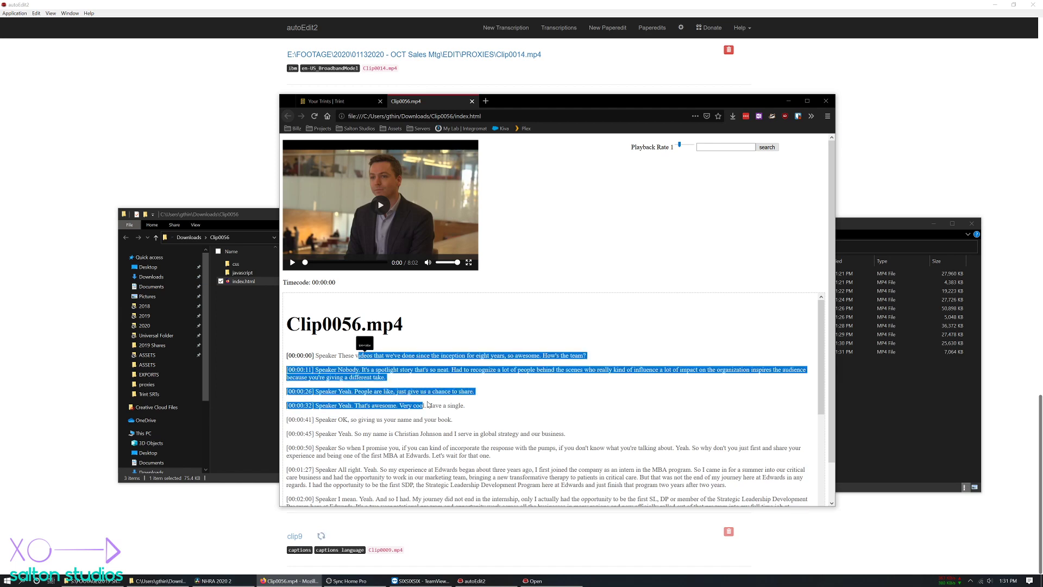
pyautogui.scroll(-5, 423, 406)
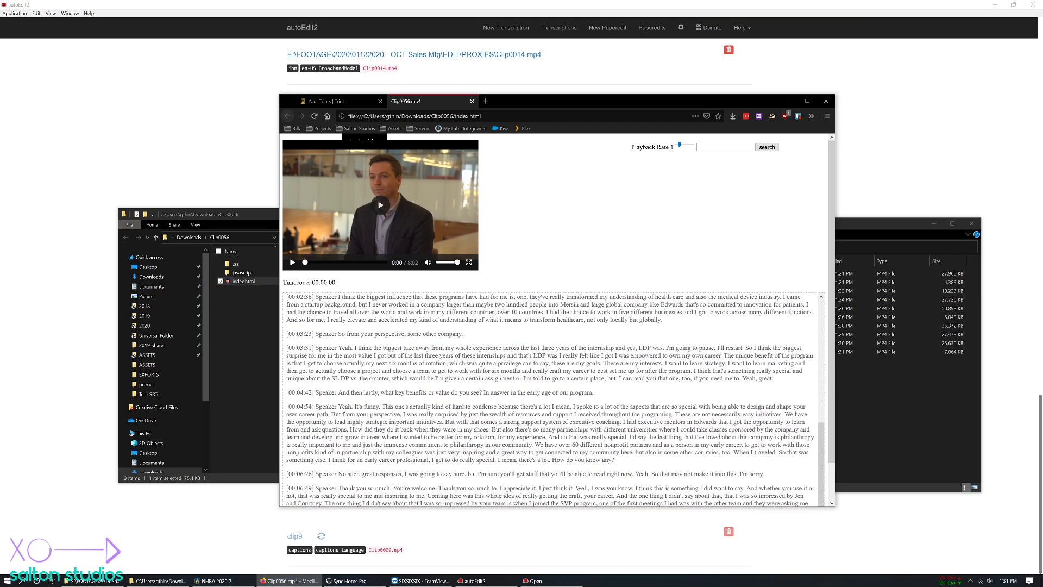
pyautogui.scroll(5, 478, 380)
pyautogui.click(449, 435)
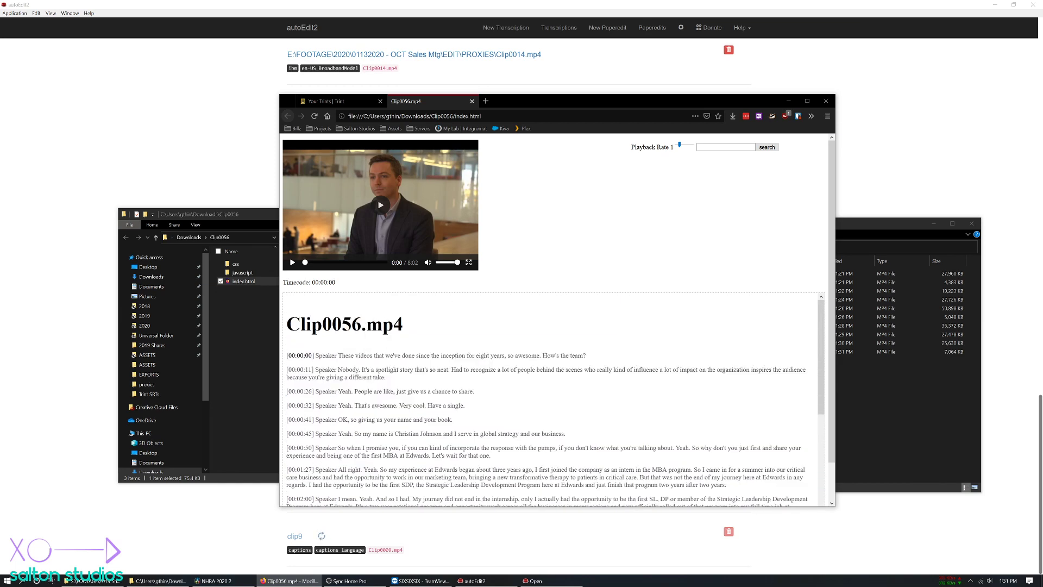
pyautogui.moveTo(466, 455); pyautogui.dragTo(382, 449)
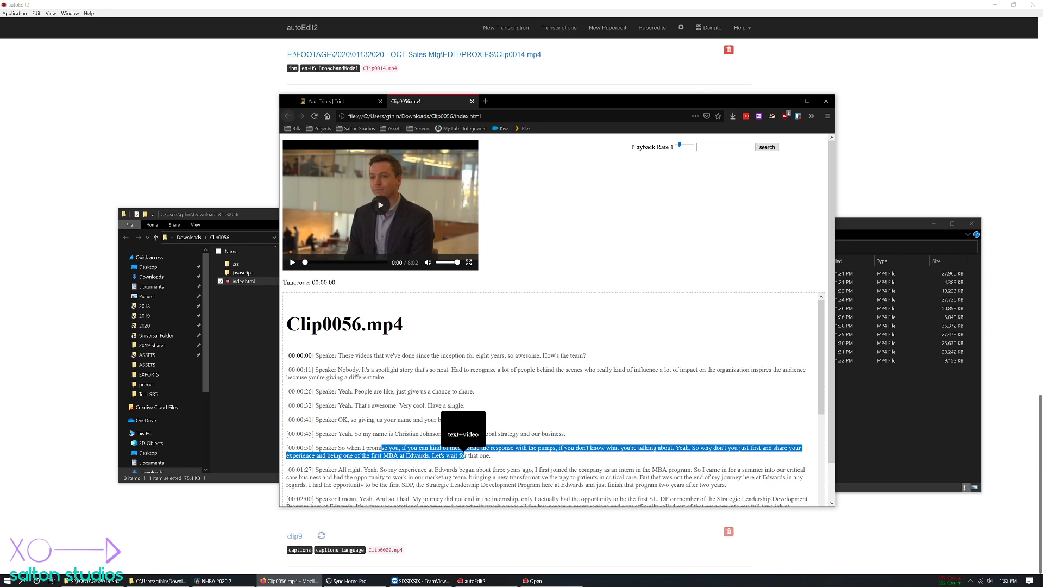
pyautogui.click(363, 406)
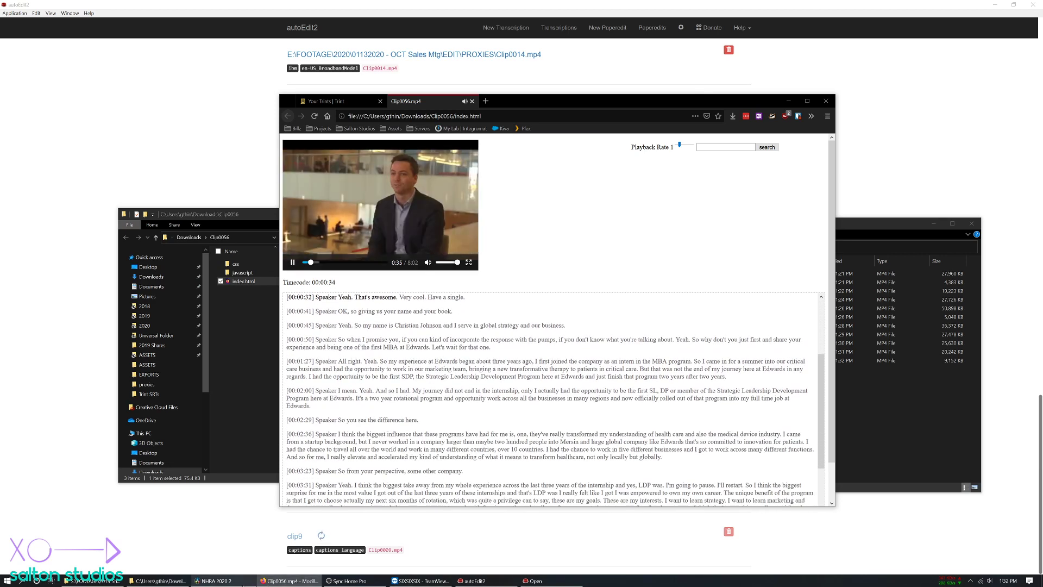
# Step: Switch to DaVinci Resolve, stop the Edwards interviews proxy render, and set the render mode to Single clip
pyautogui.click(213, 581)
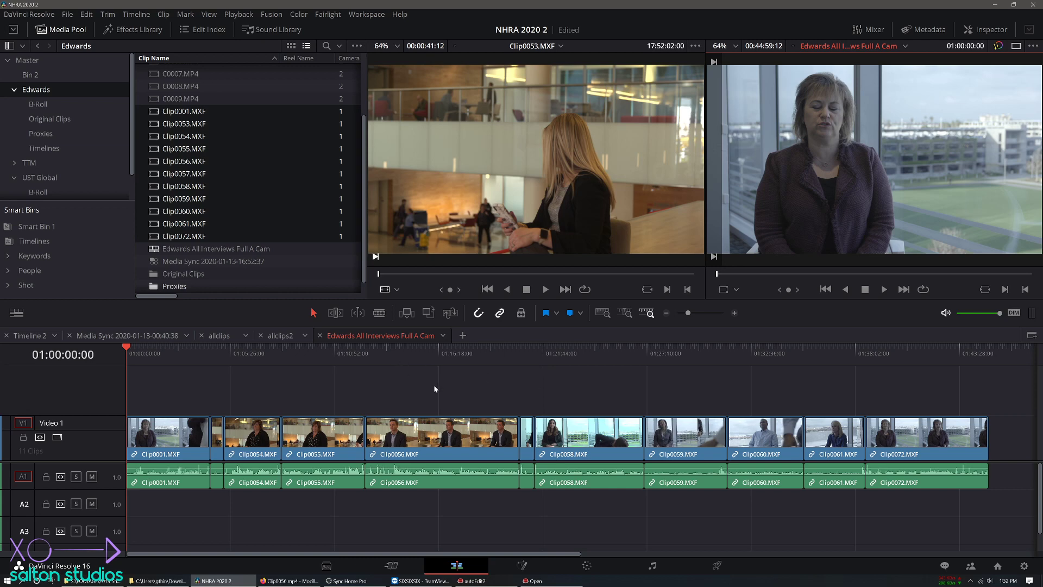
pyautogui.click(717, 565)
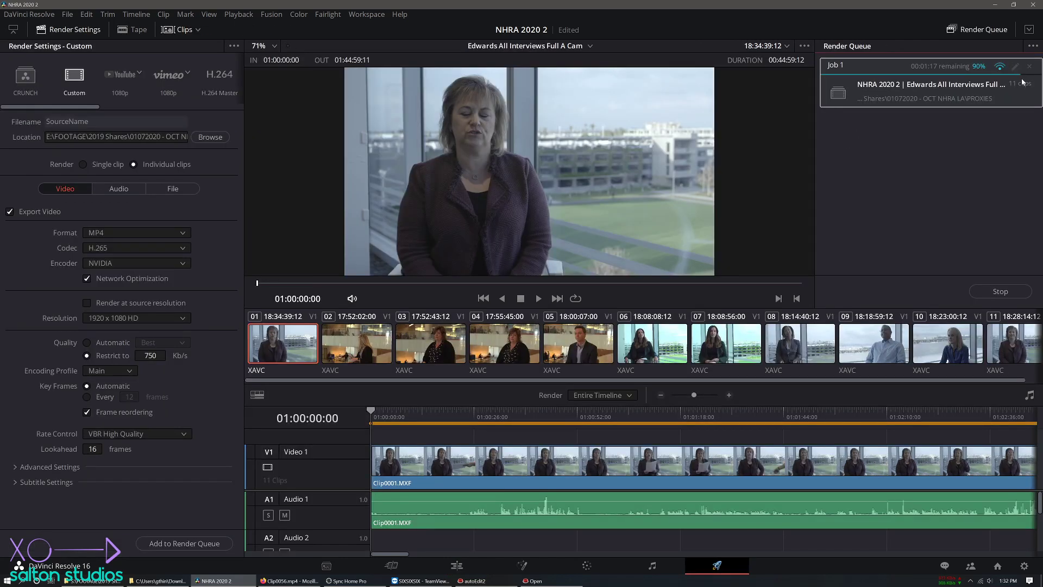
pyautogui.click(1001, 291)
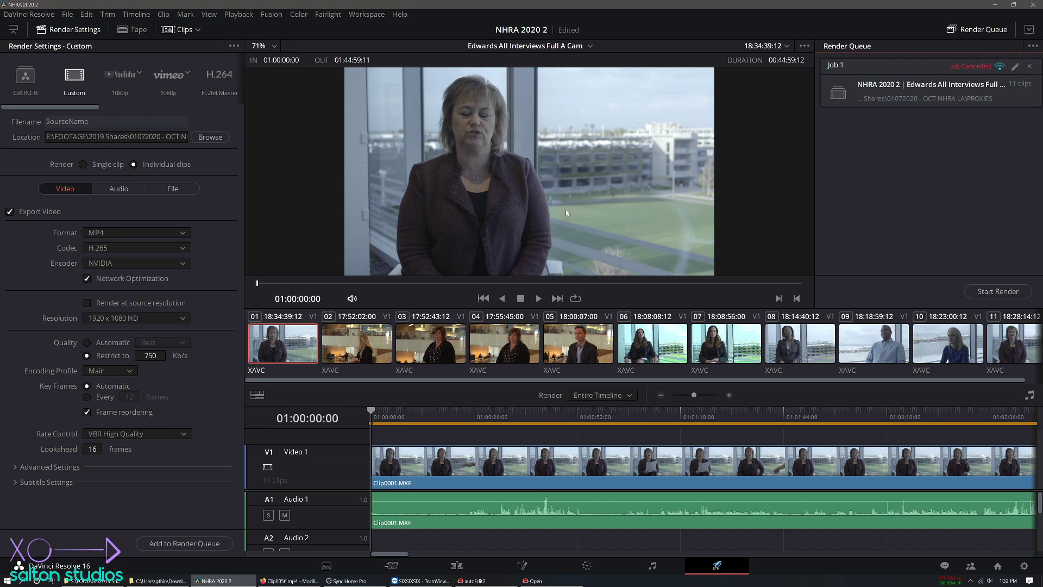
pyautogui.click(84, 165)
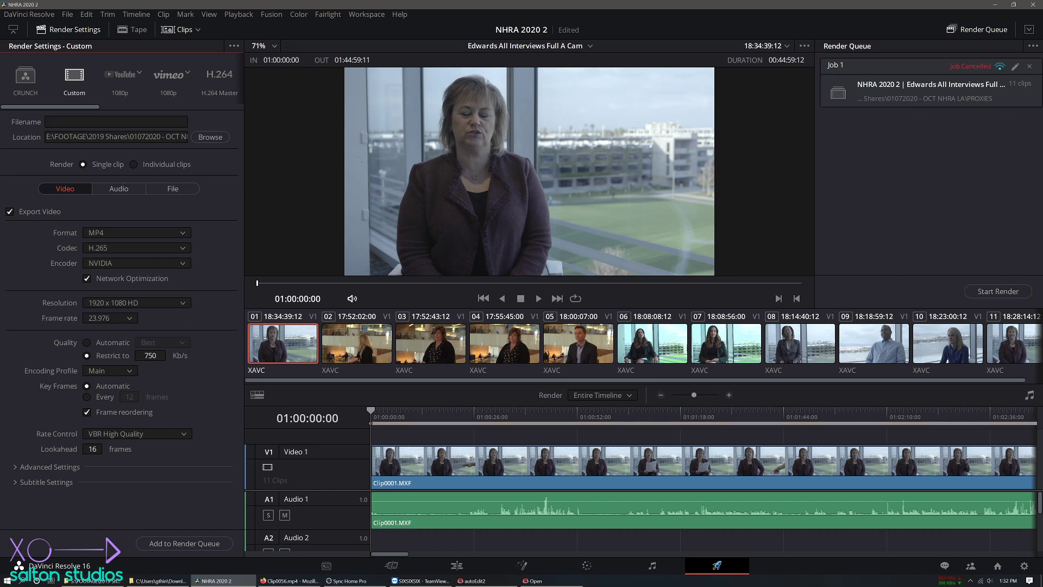
pyautogui.click(116, 122)
# Step: Pause the Clip0056 video in Firefox, check the render location in DaVinci Resolve, and return to the transcript page
pyautogui.click(290, 581)
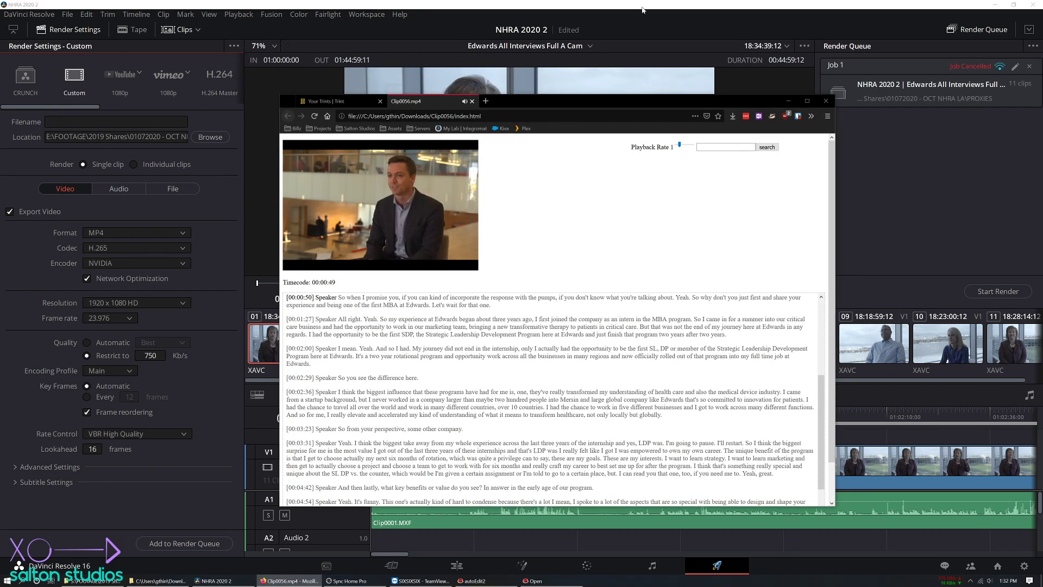
pyautogui.click(61, 211)
pyautogui.press('Tab')
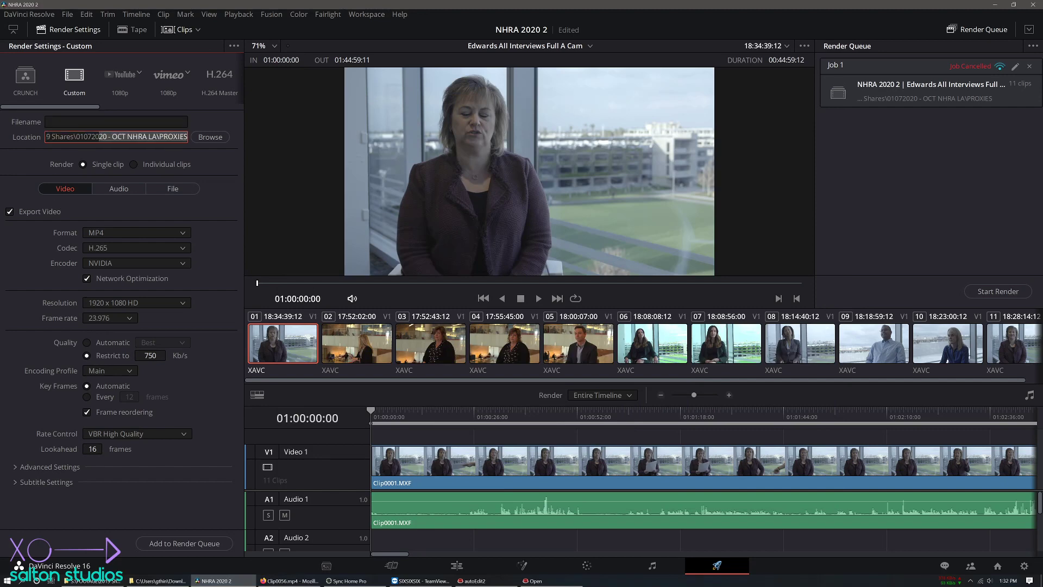
pyautogui.click(288, 581)
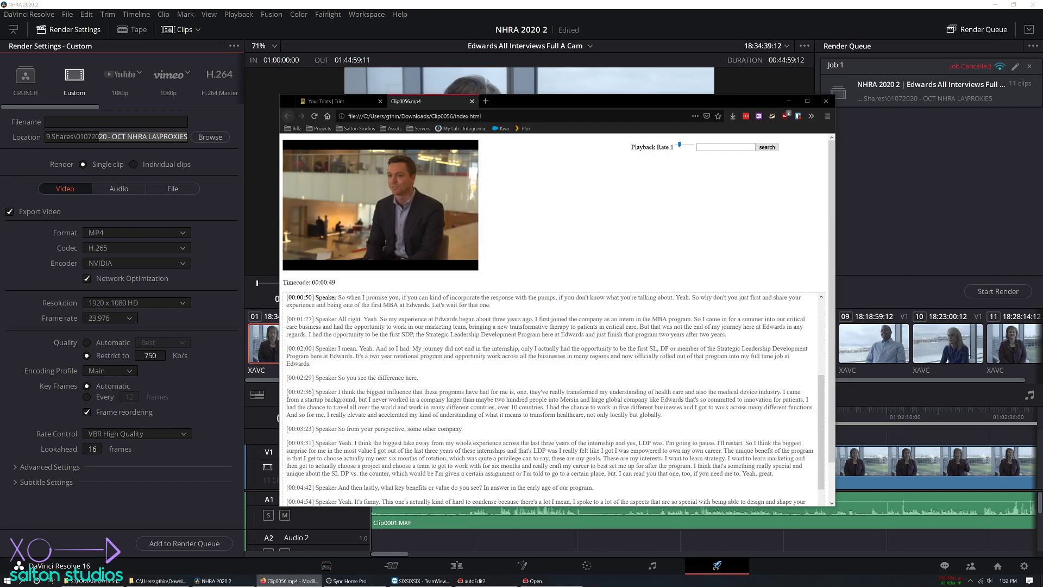
# Step: Play the Clip0056 video from a transcript passage, pause it at 6:23, and check the video's context options
pyautogui.click(454, 407)
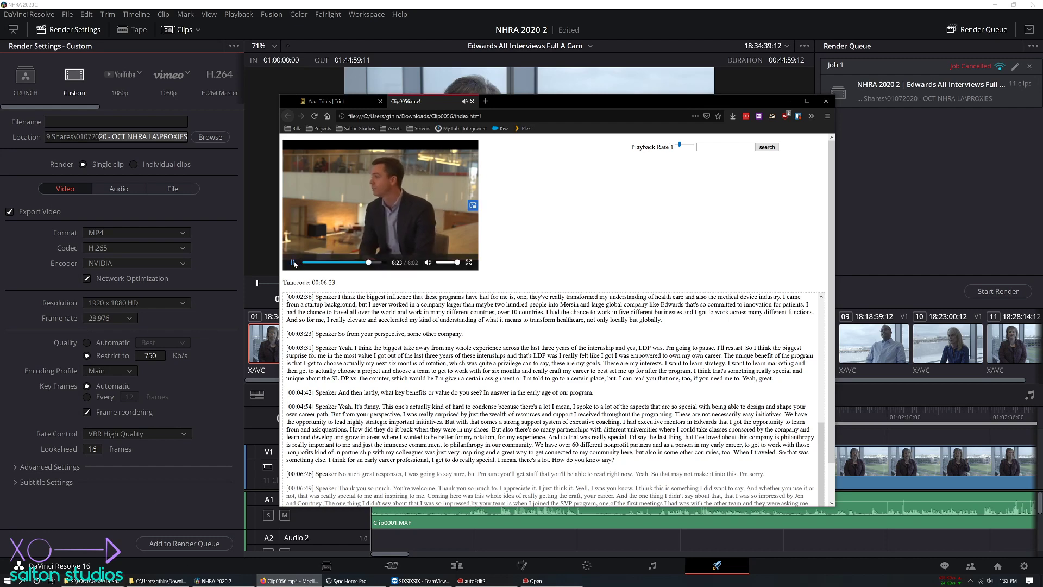
pyautogui.click(293, 263)
pyautogui.rightClick(346, 214)
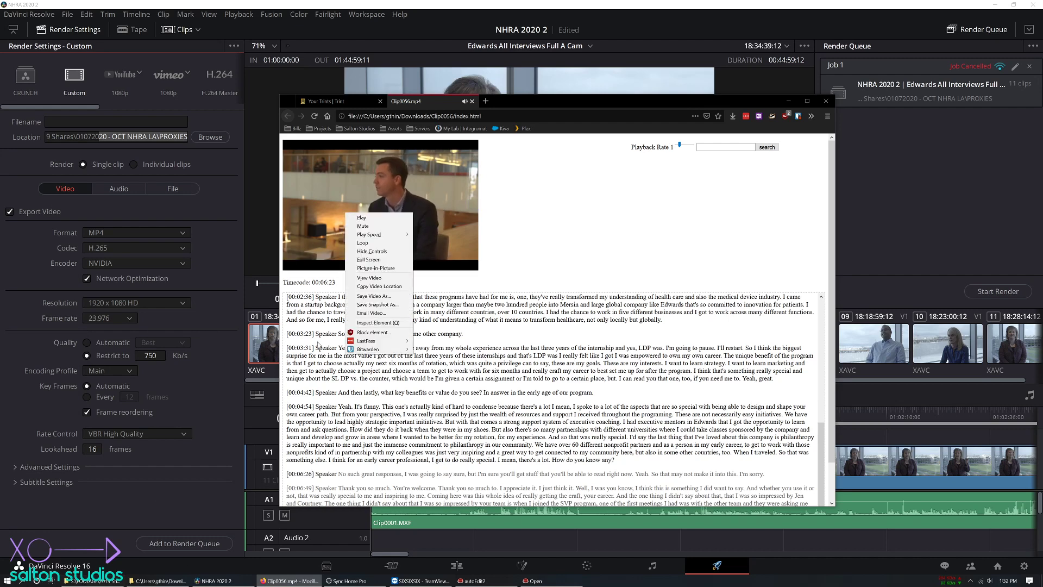
pyautogui.click(318, 347)
# Step: Browse the PROXIES folder and the exported Clip0056 folder's javascript and css subfolders, and check the Clip0056 folder's properties in Downloads
pyautogui.click(123, 583)
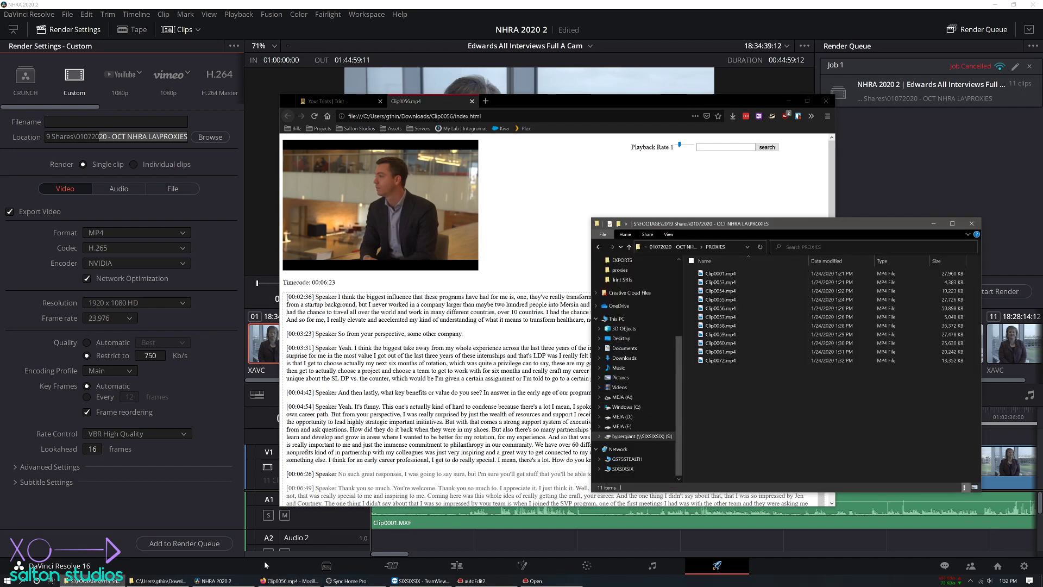
pyautogui.click(145, 583)
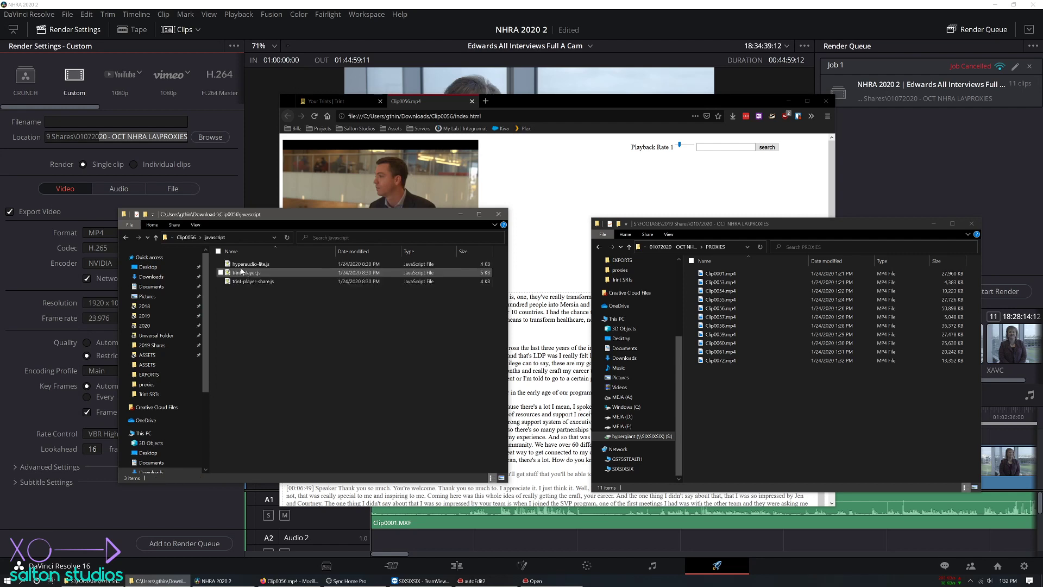
pyautogui.doubleClick(243, 273)
pyautogui.click(157, 238)
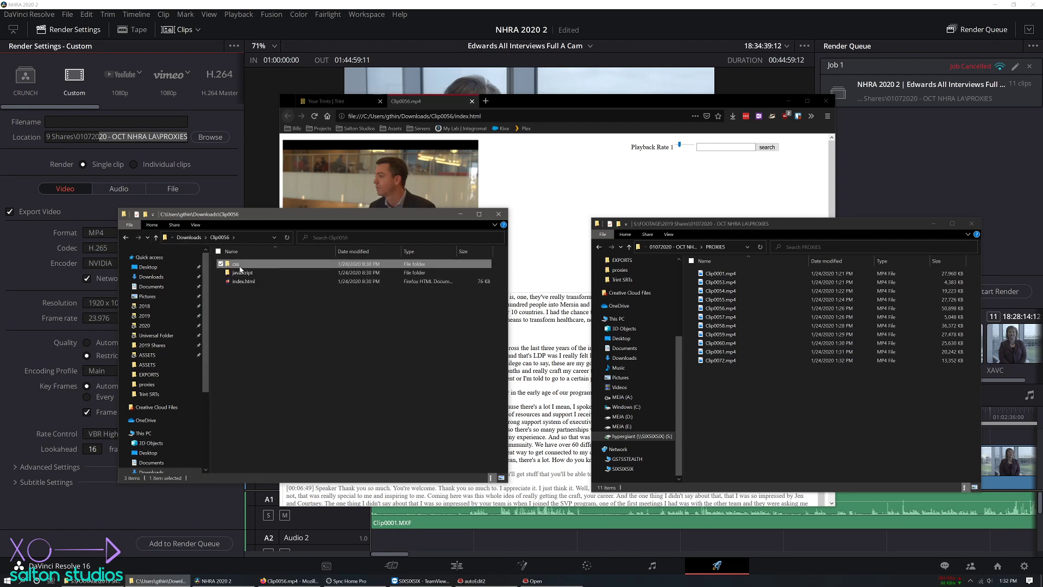
pyautogui.doubleClick(239, 265)
pyautogui.click(158, 238)
pyautogui.click(156, 238)
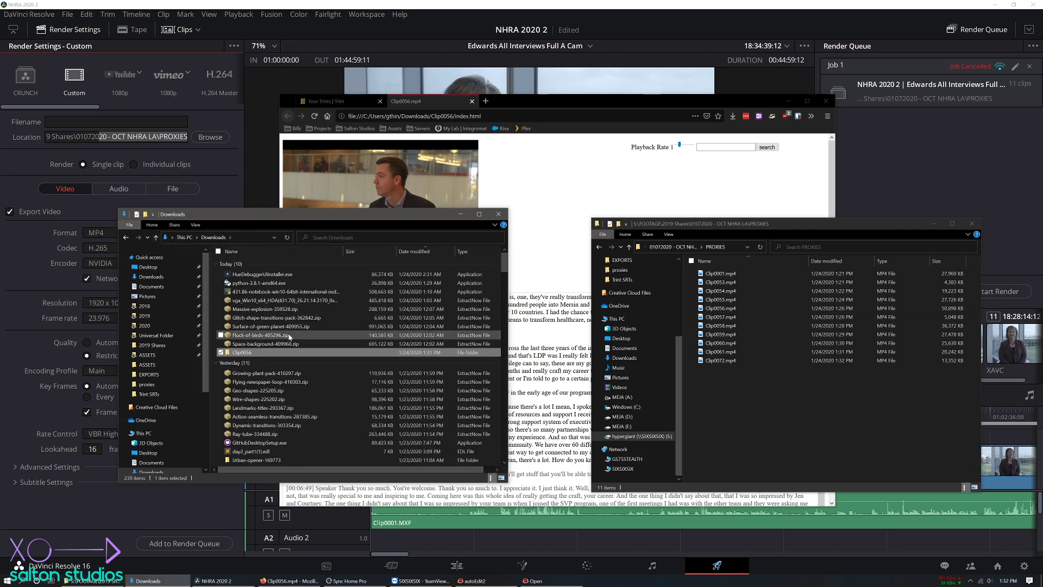
pyautogui.rightClick(245, 353)
pyautogui.click(269, 346)
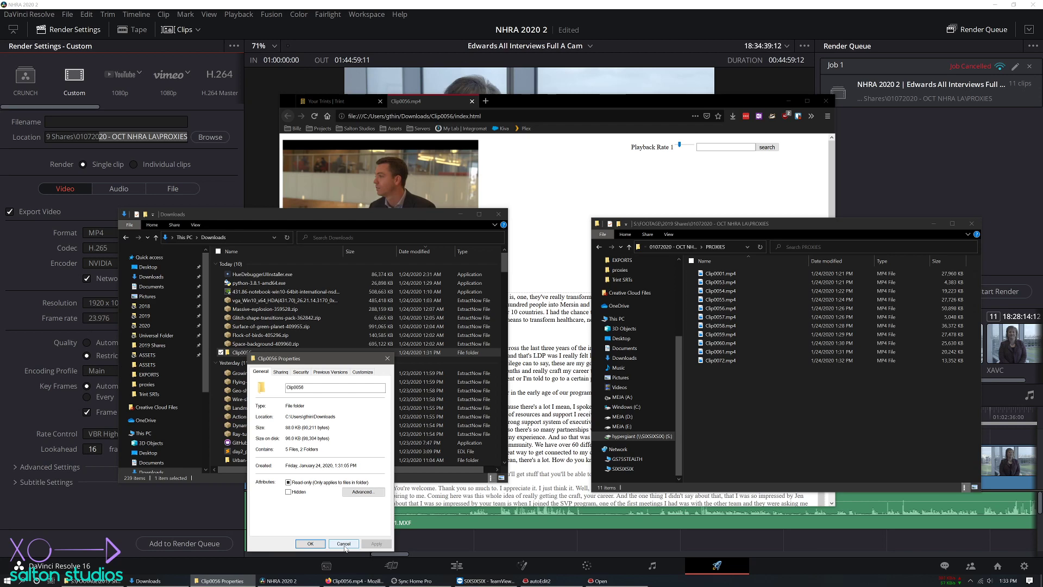
pyautogui.click(344, 544)
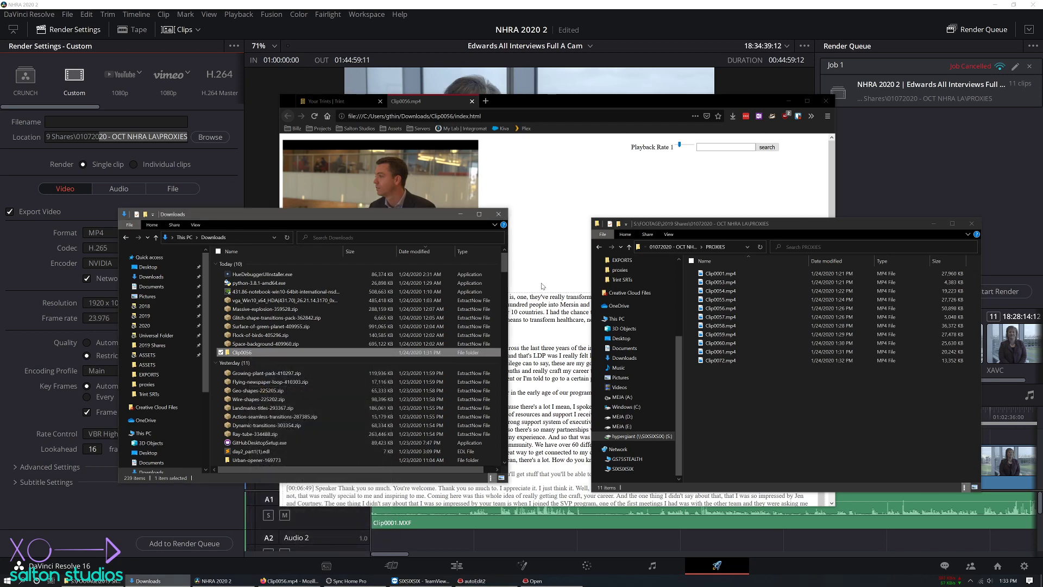
# Step: Copy the passage starting "that's LDP was" from the 00:03:31 transcript line into a new Notepad document
pyautogui.click(541, 286)
pyautogui.press('super')
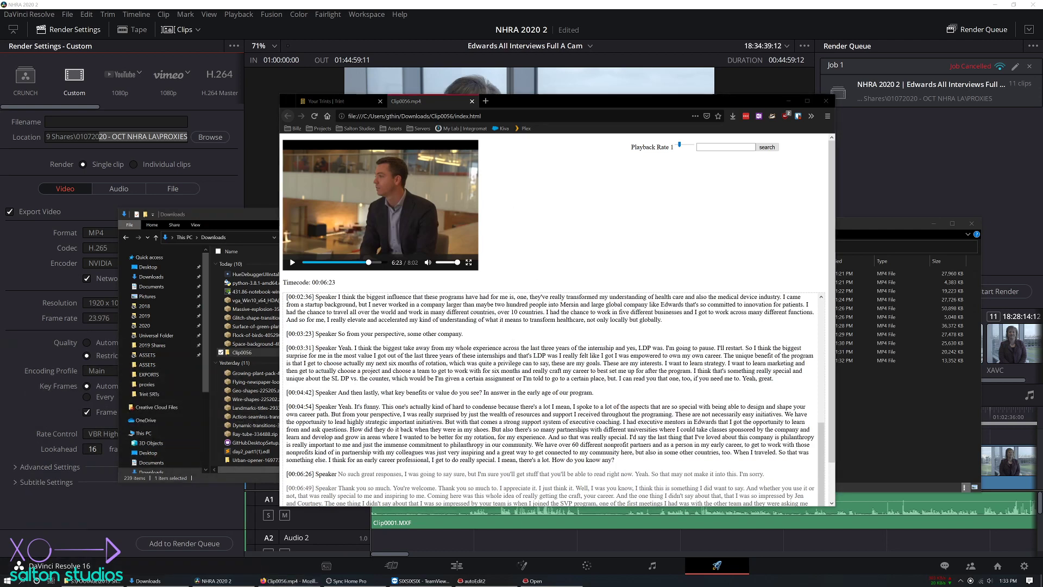
pyautogui.write('note')
pyautogui.press('Return')
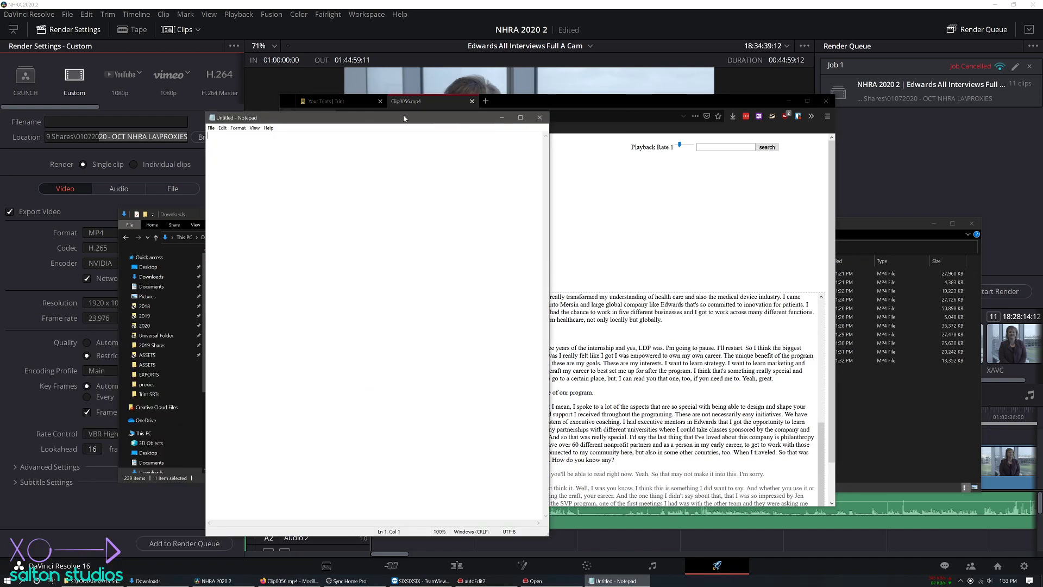
pyautogui.moveTo(405, 117); pyautogui.dragTo(288, 88)
pyautogui.moveTo(517, 356); pyautogui.dragTo(622, 379)
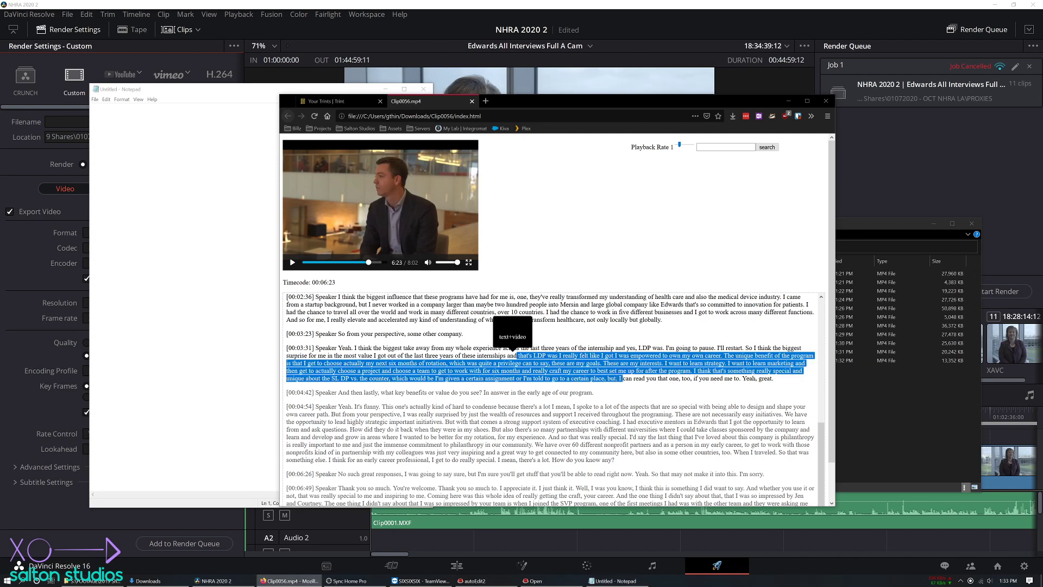
pyautogui.hotkey('ctrl', 'c')
pyautogui.hotkey('alt', 'Tab')
pyautogui.hotkey('ctrl', 'v')
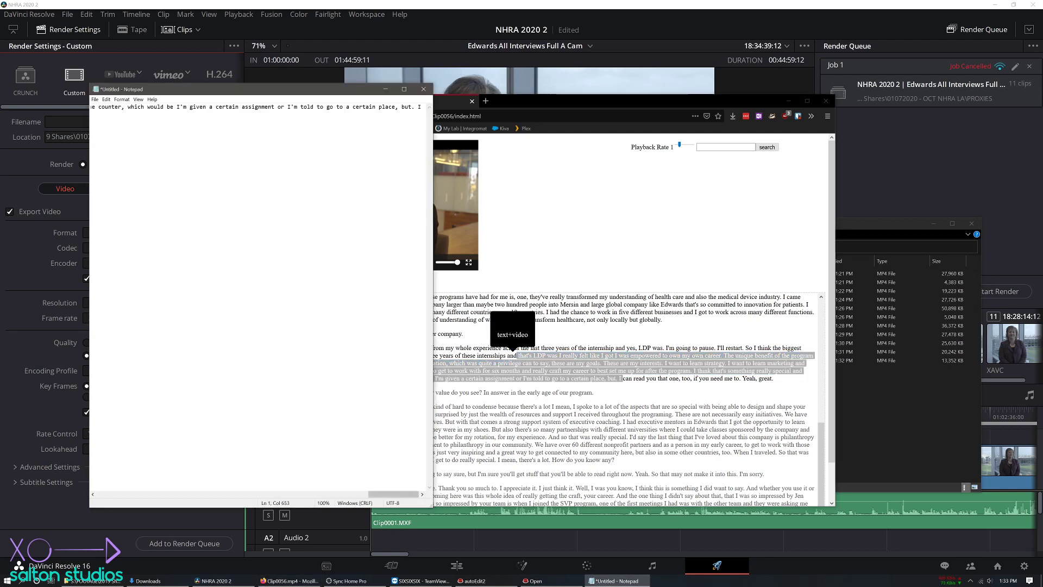
# Step: Turn on word wrap in Notepad and delete all of the pasted transcript text
pyautogui.click(121, 99)
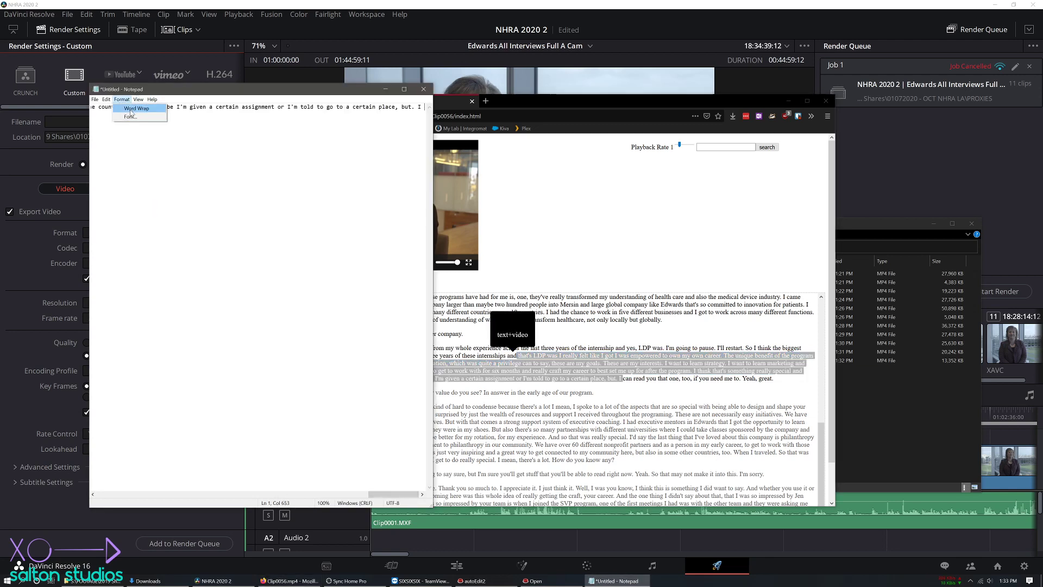
pyautogui.click(136, 108)
pyautogui.hotkey('ctrl', 'a')
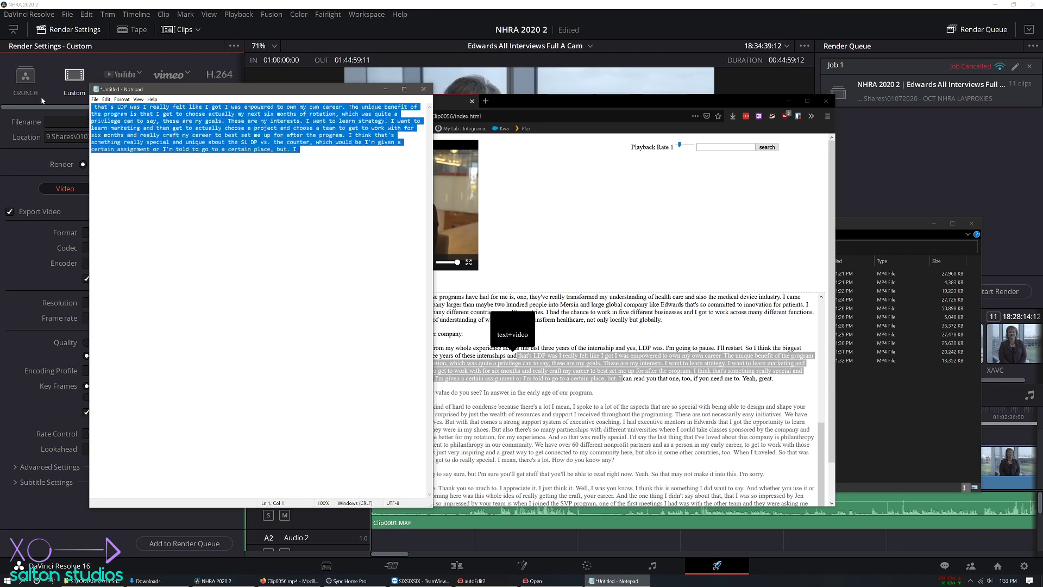
pyautogui.press('Delete')
# Step: Bring up the Your Trints page, switch to DaVinci Resolve, and set the render filename to "Edwards All Interviews Full A Cam"
pyautogui.click(638, 251)
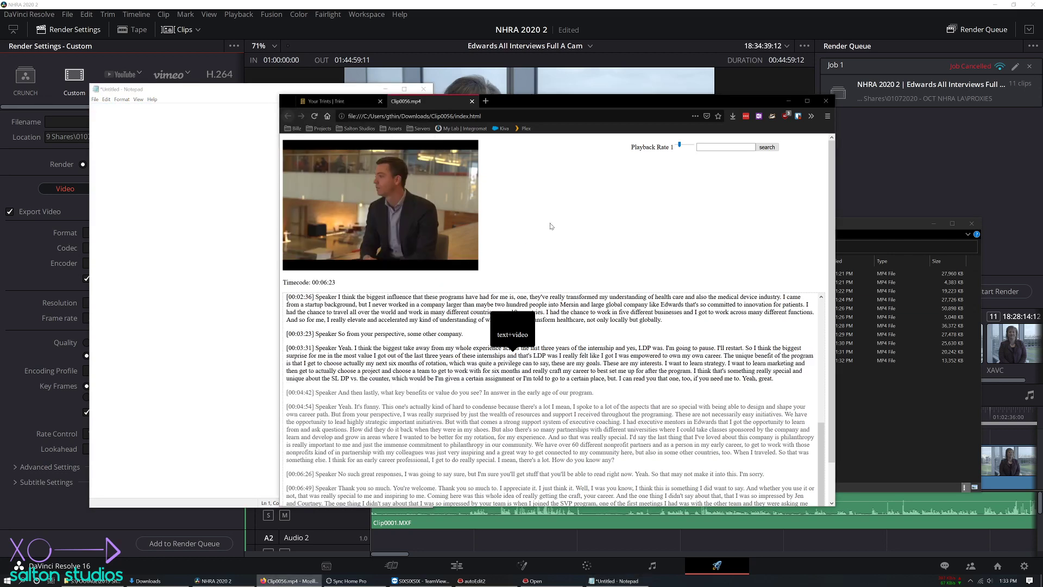
pyautogui.click(321, 102)
pyautogui.click(644, 77)
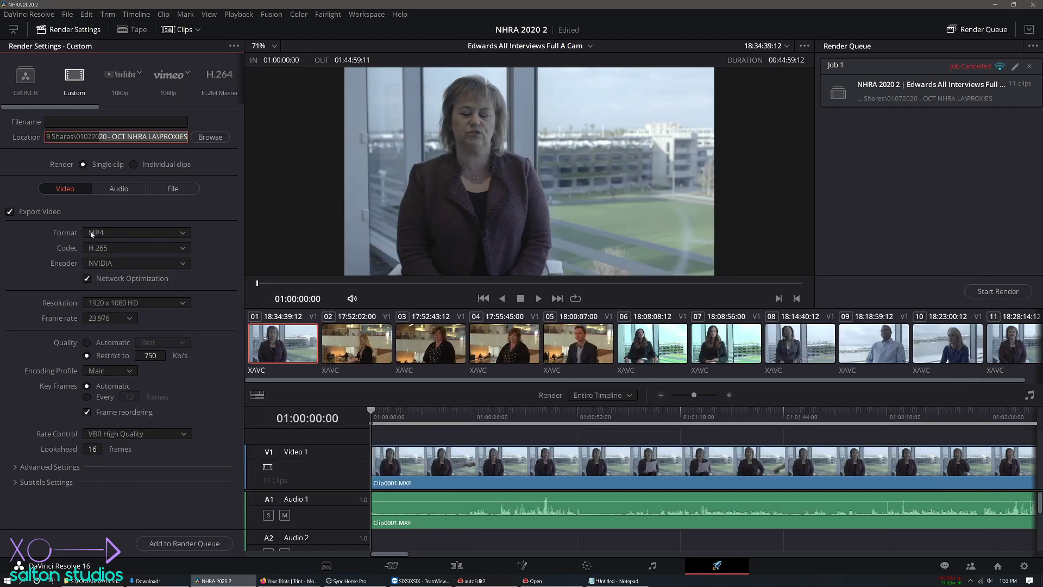
pyautogui.click(83, 123)
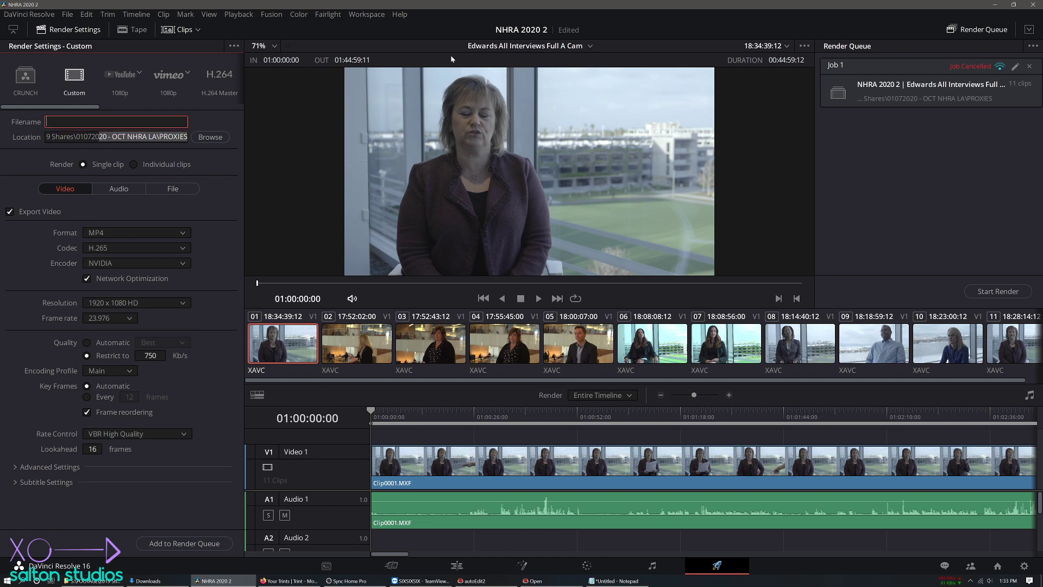
pyautogui.write('Edwards All INterv')
pyautogui.press('BackSpace')
pyautogui.press('BackSpace')
pyautogui.press('BackSpace')
pyautogui.press('BackSpace')
pyautogui.press('BackSpace')
pyautogui.write('nterviews DFu')
pyautogui.press('BackSpace')
pyautogui.press('BackSpace')
pyautogui.press('BackSpace')
pyautogui.write('Full A Cam')
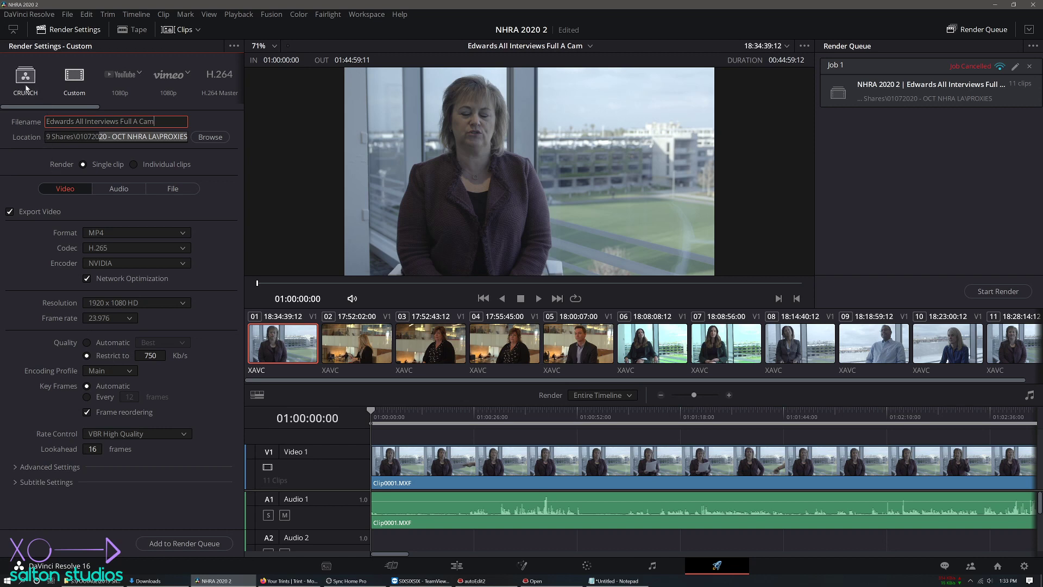
# Step: Apply the CRUNCH render preset, set the filename to use the timeline name, and check the PROXIES location and video settings
pyautogui.click(26, 79)
pyautogui.moveTo(121, 122); pyautogui.dragTo(45, 122)
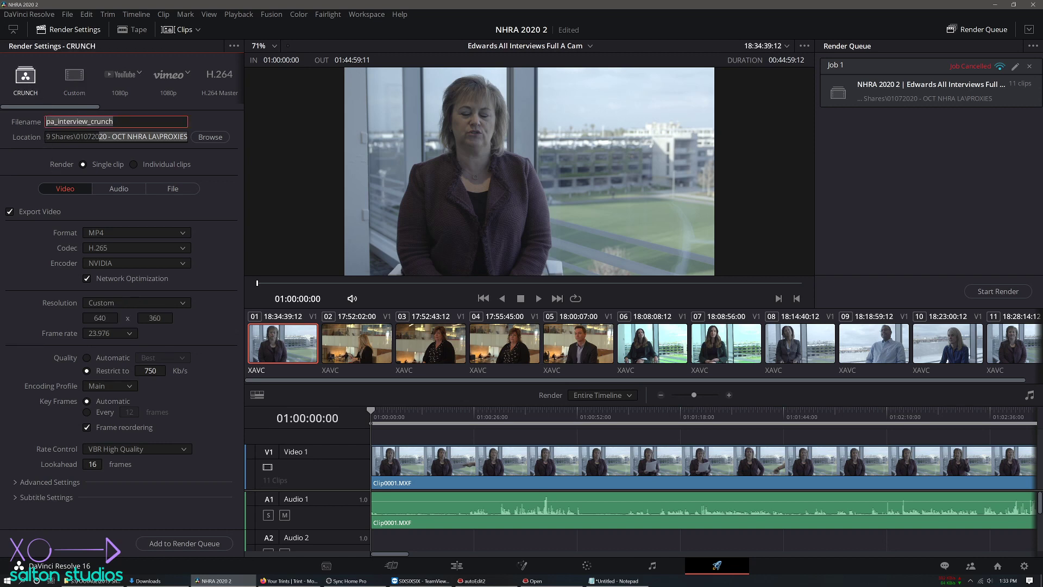
pyautogui.click(167, 188)
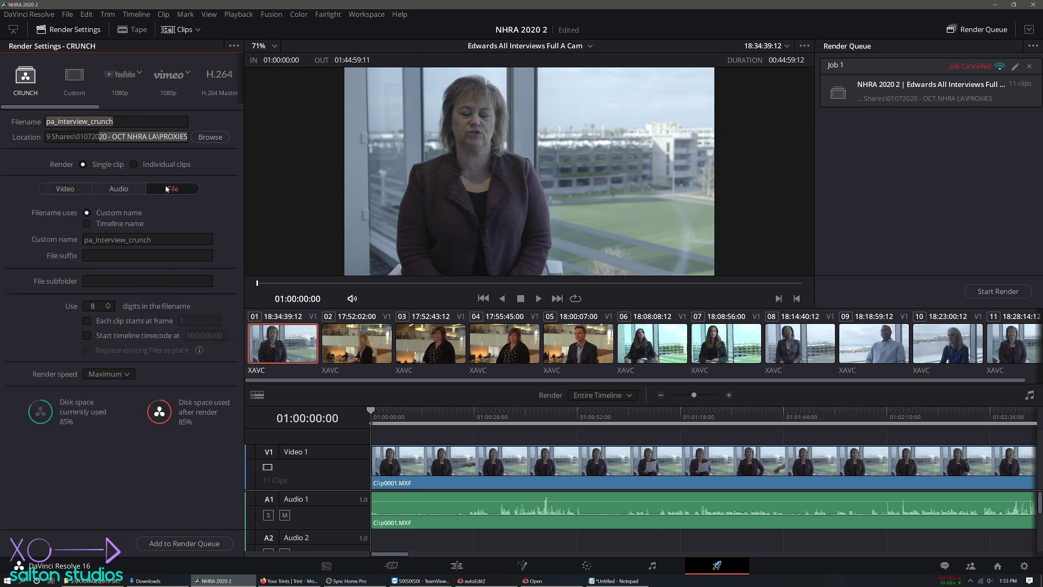
pyautogui.click(87, 223)
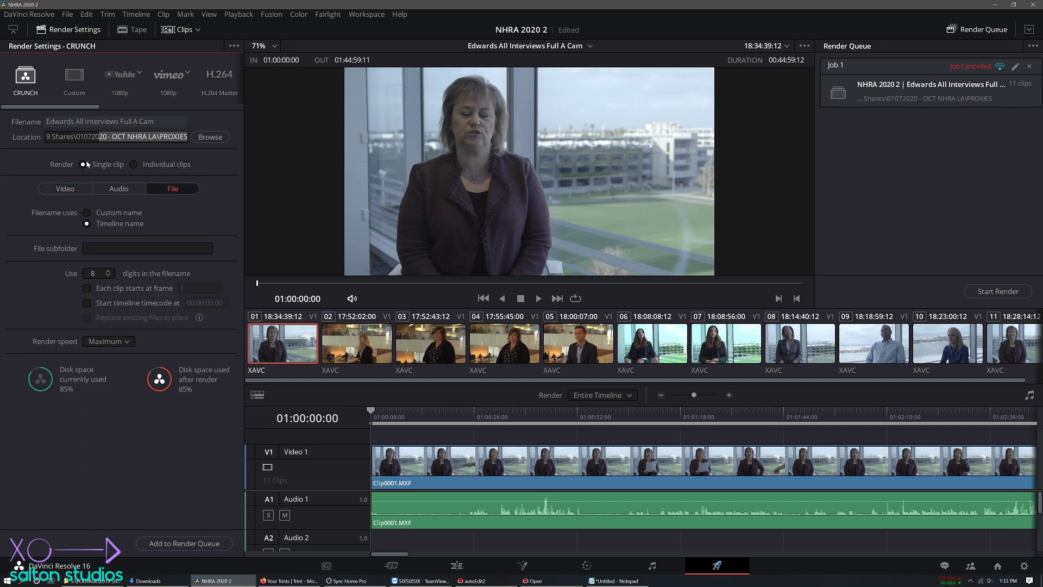
pyautogui.moveTo(95, 137); pyautogui.dragTo(187, 137)
pyautogui.click(117, 137)
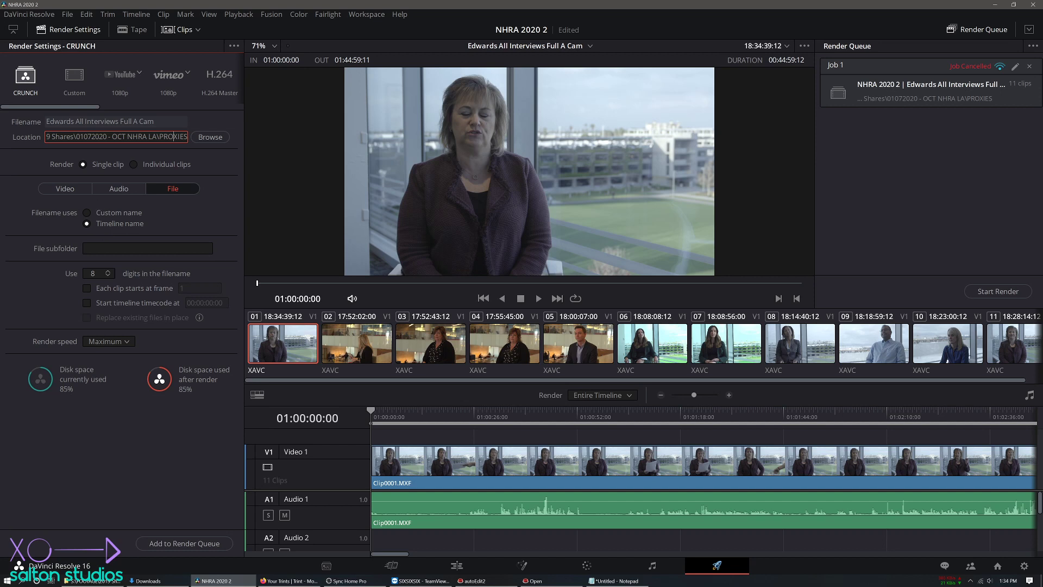
pyautogui.click(66, 191)
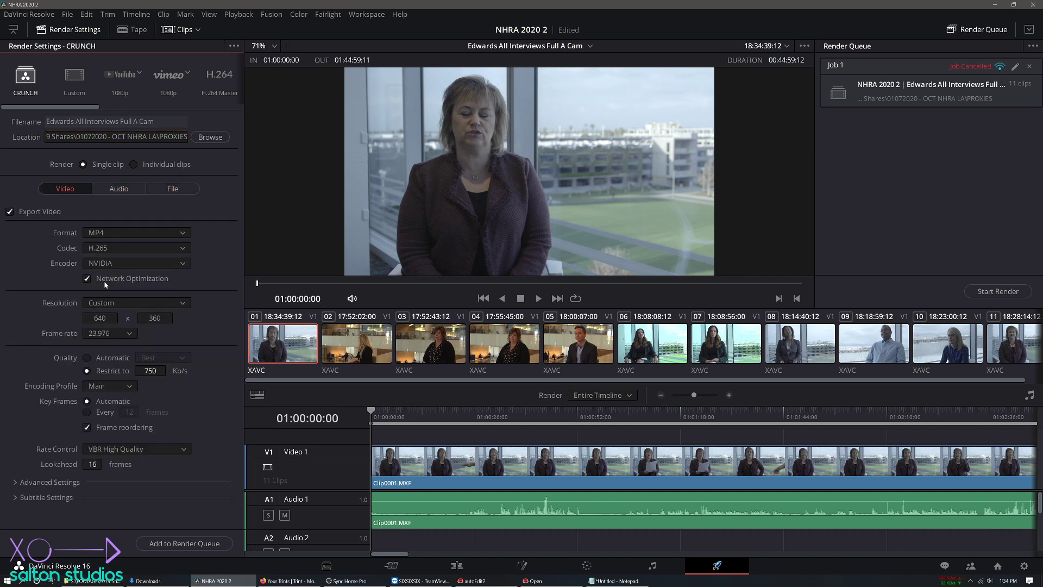
# Step: Add the single-clip render to the queue, assign it to the sixsixsix machine, and start rendering, saving the project
pyautogui.click(183, 543)
pyautogui.click(1000, 121)
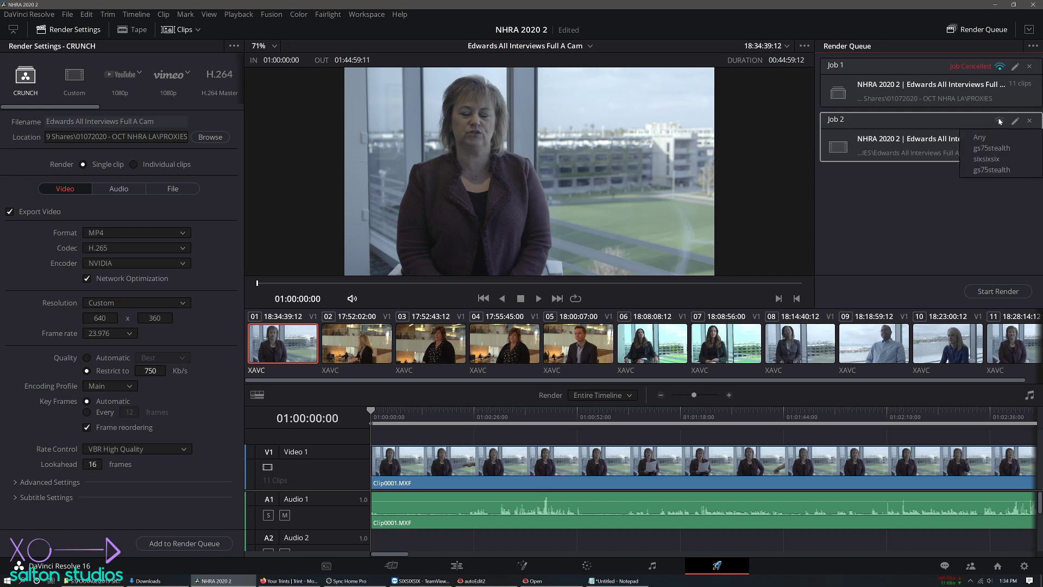
pyautogui.click(998, 158)
pyautogui.click(998, 291)
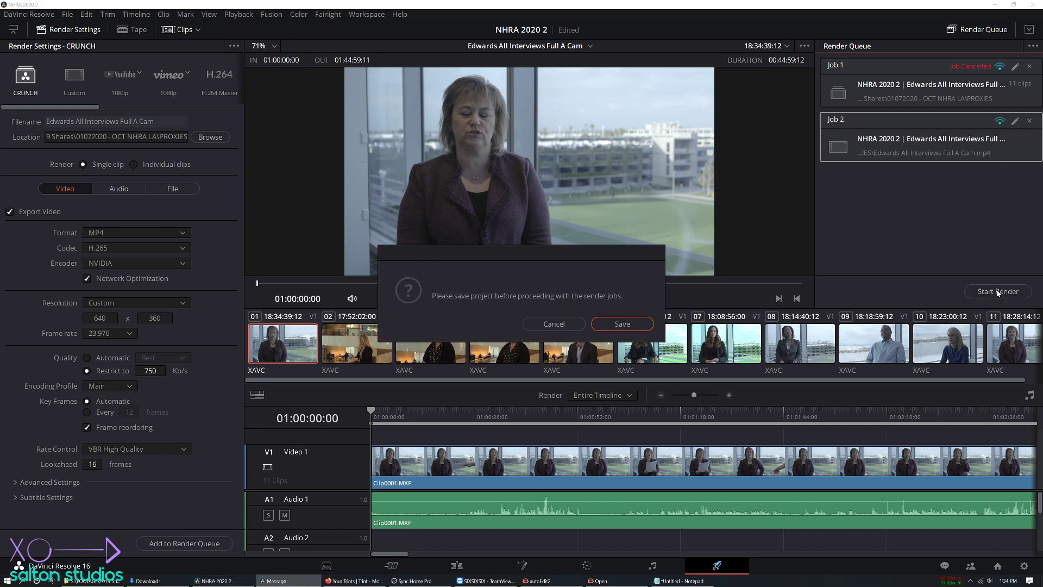
pyautogui.click(623, 322)
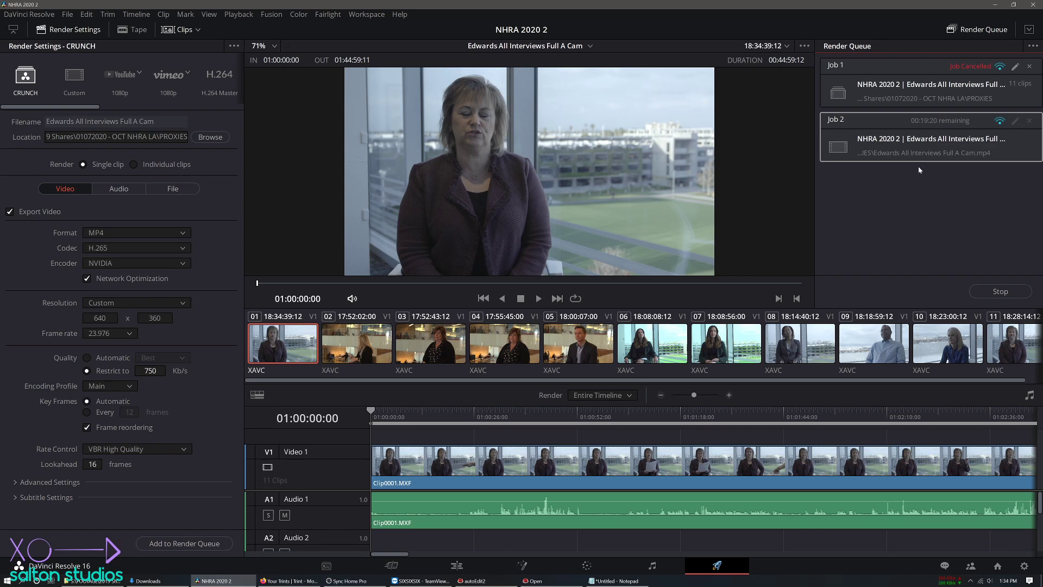
# Step: Switch to Trint in Firefox and open the export options for Clip0056.mp4
pyautogui.click(282, 581)
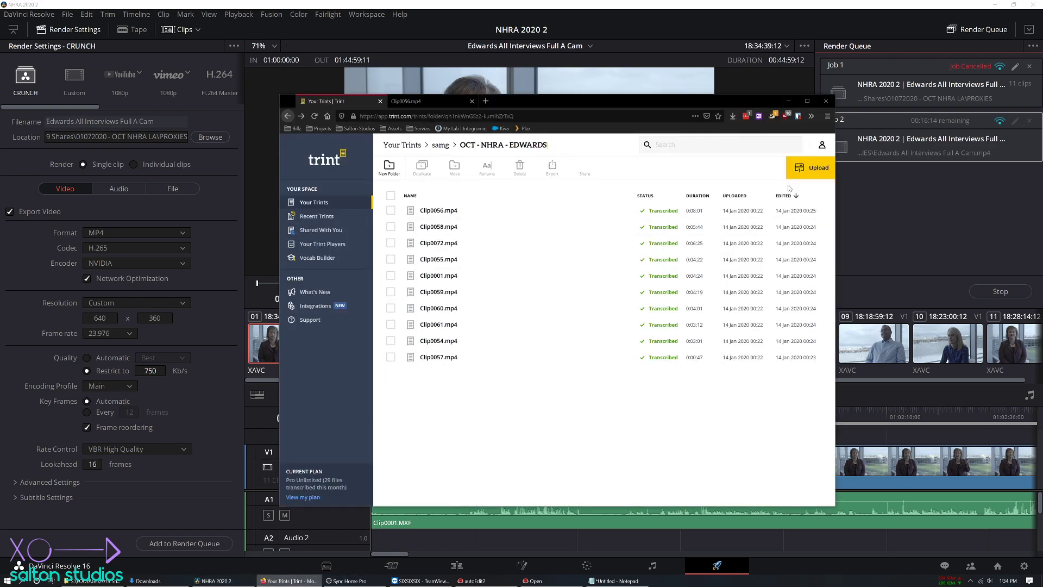
pyautogui.click(391, 211)
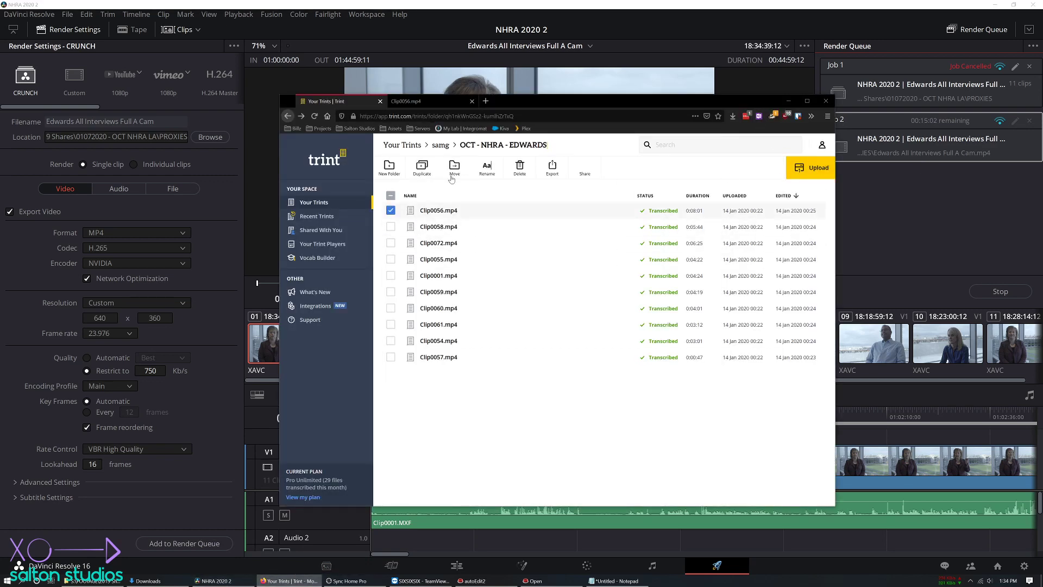
pyautogui.click(552, 167)
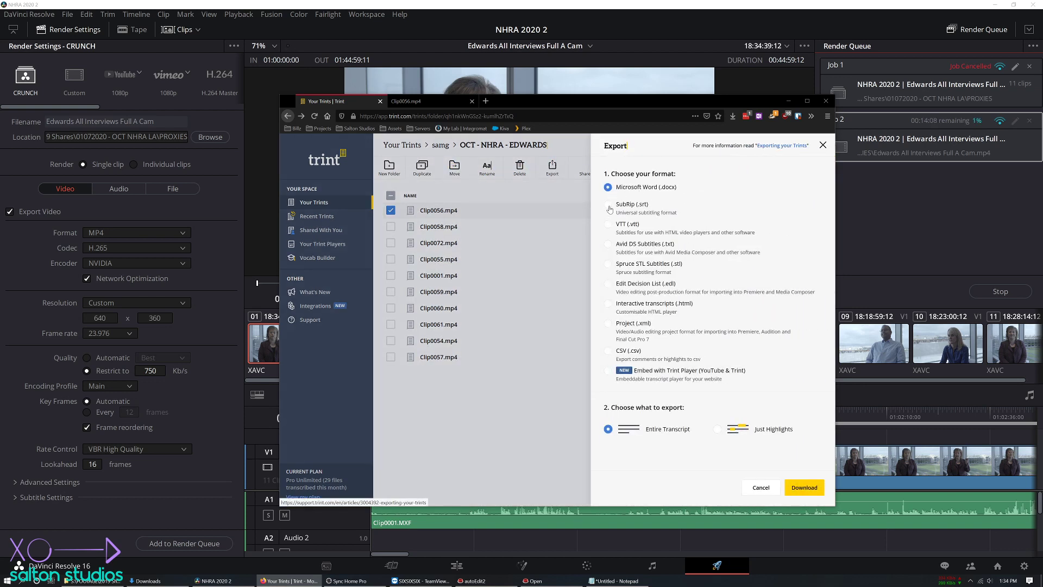
# Step: Examine the export choices offered for the SubRip, VTT, Avid DS, Spruce STL, EDL, interactive transcript, Project (.xml) and CSV formats
pyautogui.click(608, 205)
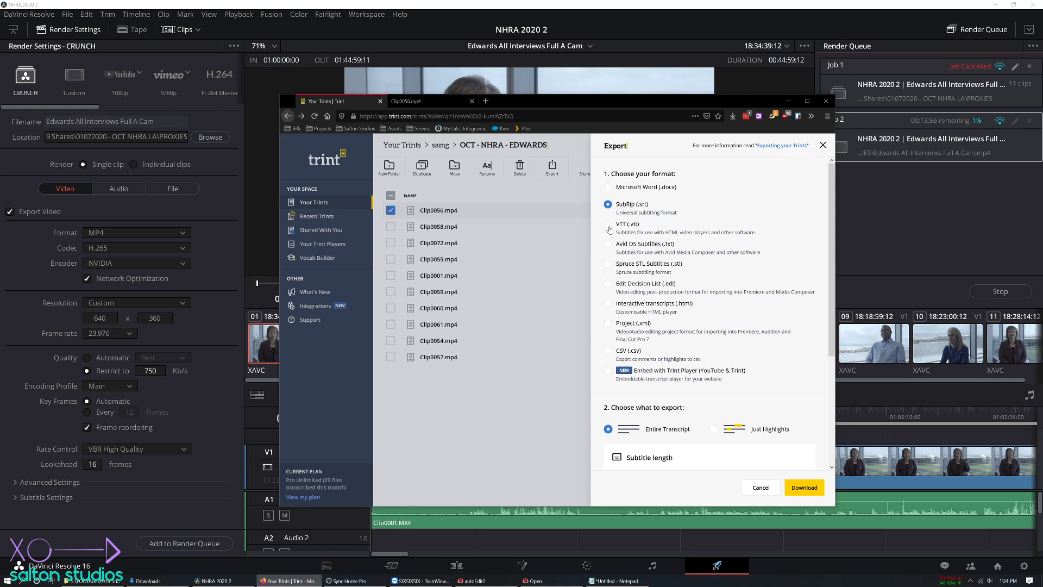
pyautogui.click(608, 225)
pyautogui.click(607, 245)
pyautogui.click(611, 269)
pyautogui.click(609, 287)
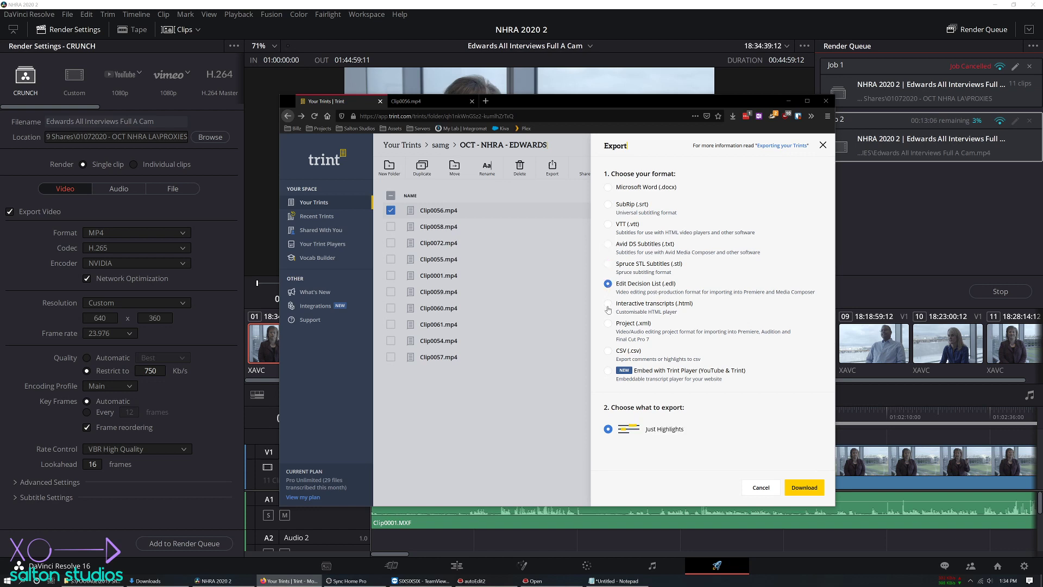
pyautogui.click(608, 306)
pyautogui.click(608, 324)
pyautogui.click(608, 351)
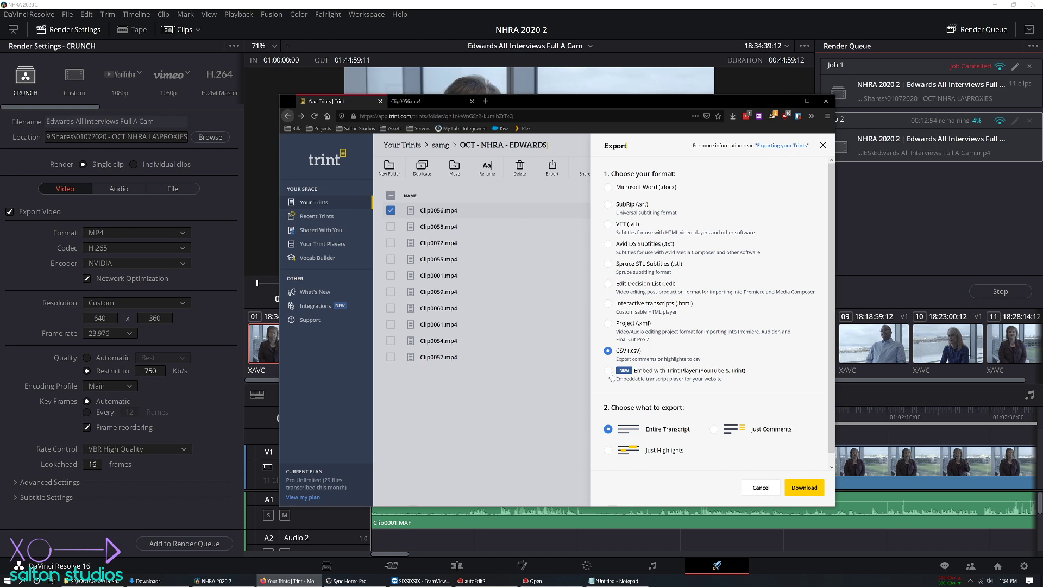
# Step: Export the entire transcript of Clip0056.mp4 as Microsoft Word (.docx), save the file, and bring up the Downloads folder
pyautogui.click(608, 188)
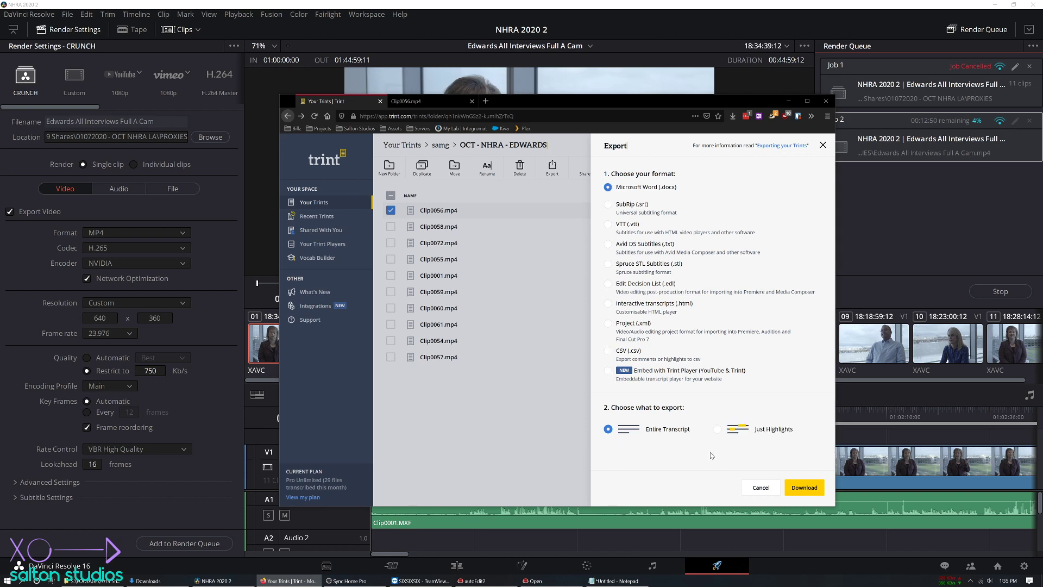
pyautogui.click(722, 432)
pyautogui.click(609, 429)
pyautogui.click(804, 488)
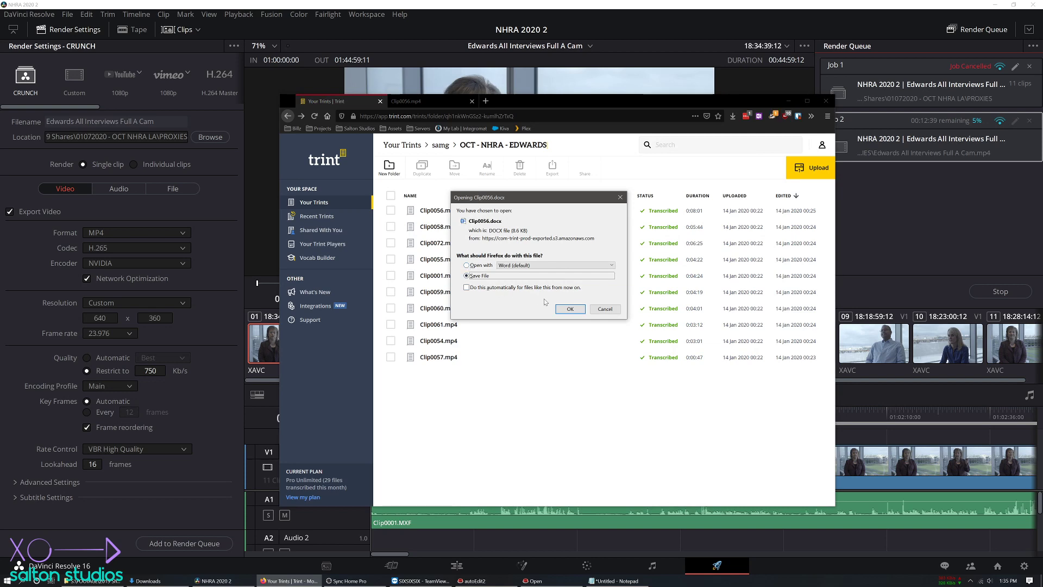
pyautogui.click(570, 308)
pyautogui.click(147, 581)
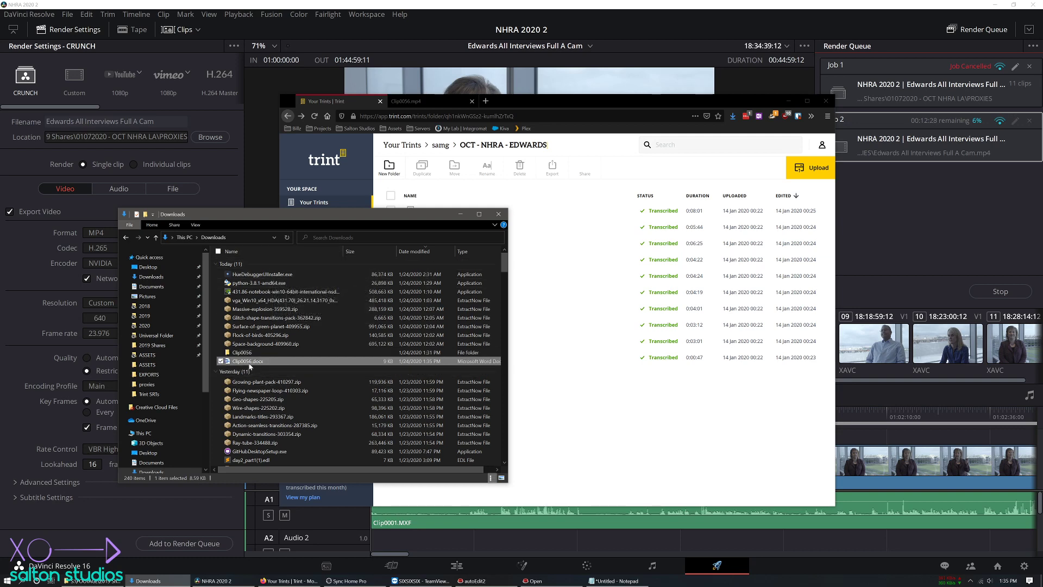
# Step: Open the downloaded Clip0056.docx transcript in Word
pyautogui.rightClick(250, 362)
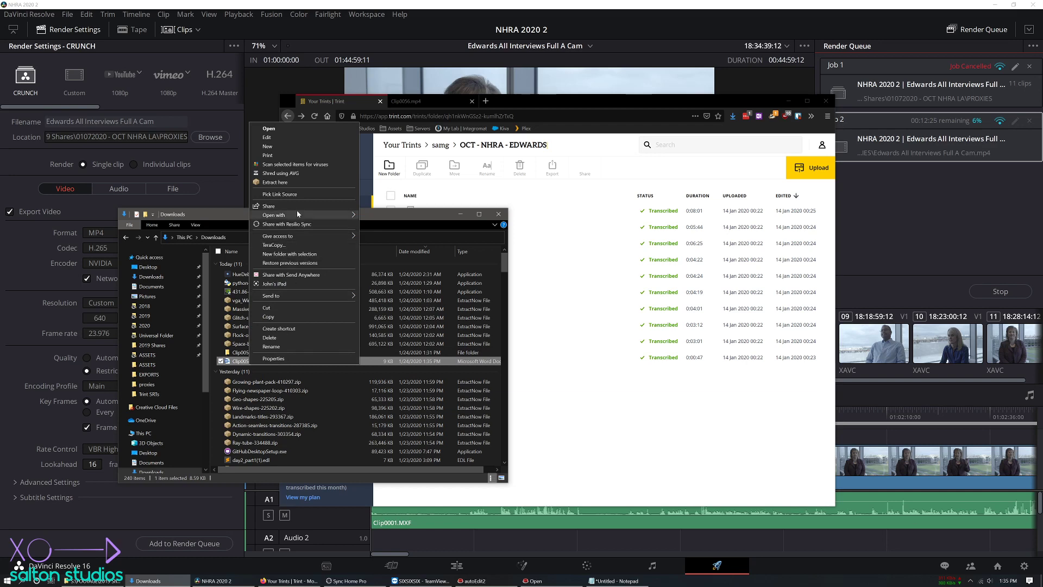
pyautogui.moveTo(299, 216)
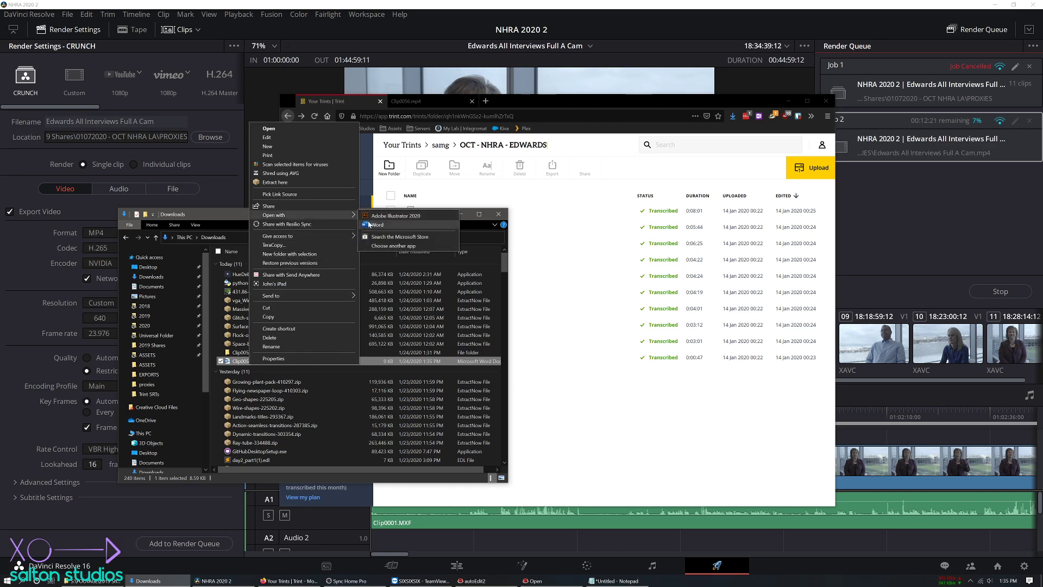
pyautogui.click(375, 224)
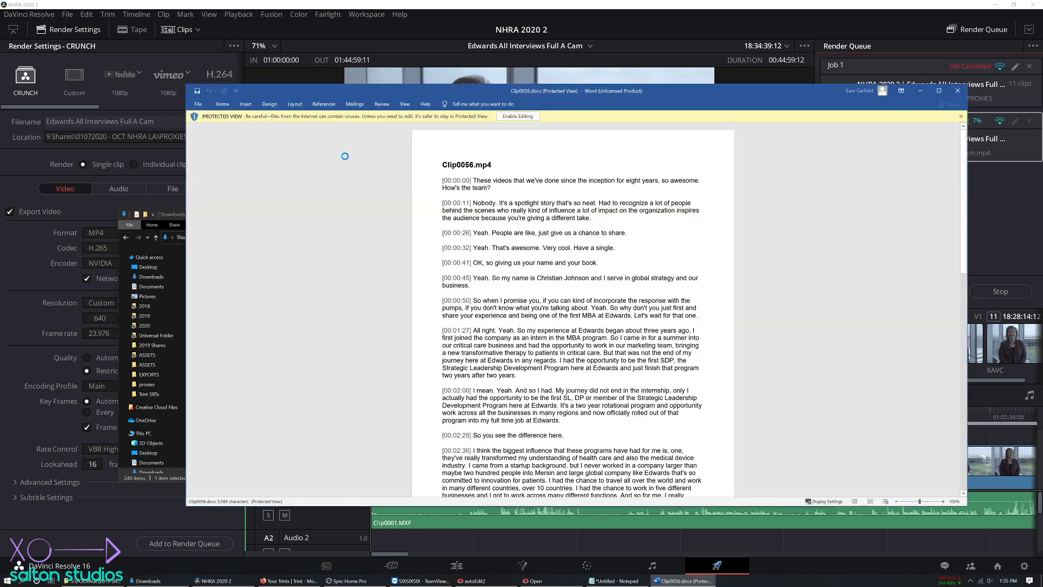
pyautogui.click(770, 180)
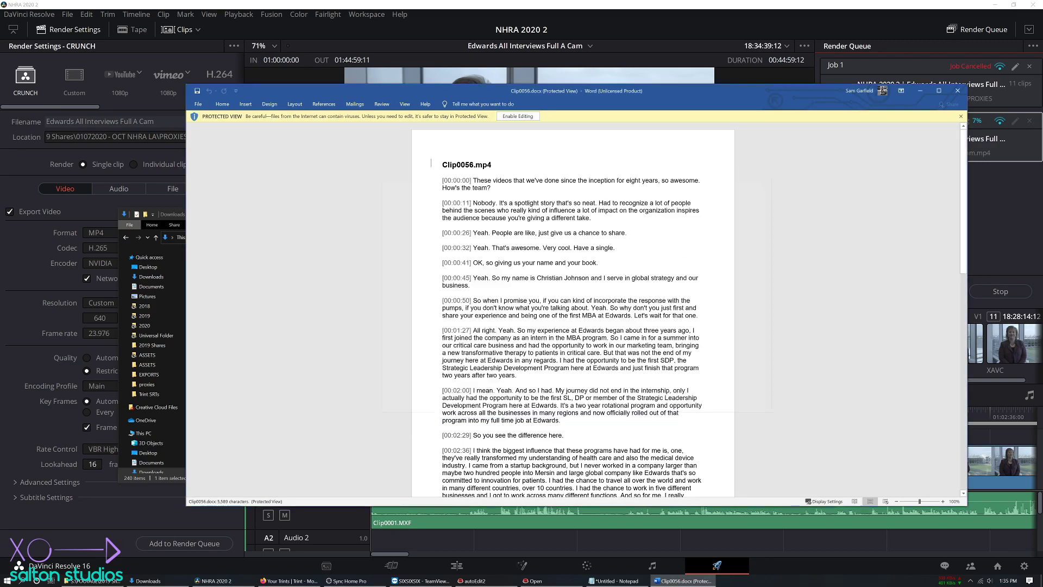
# Step: Look through the timecoded Clip0056.mp4 transcript to its last paragraph, highlighting sample passages, and close the document
pyautogui.moveTo(494, 263); pyautogui.dragTo(569, 277)
pyautogui.moveTo(530, 337); pyautogui.dragTo(566, 434)
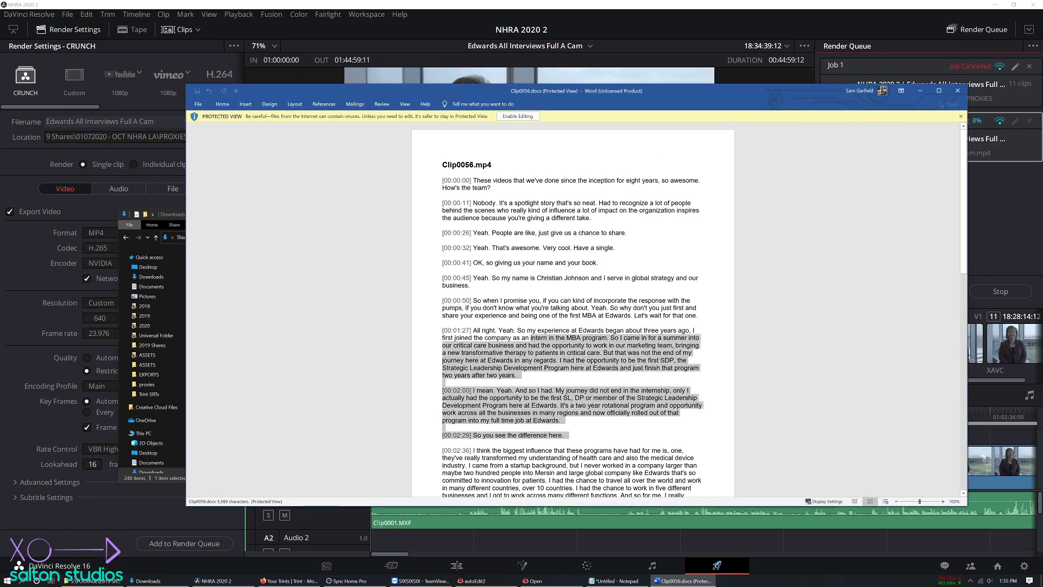
pyautogui.scroll(-15, 565, 435)
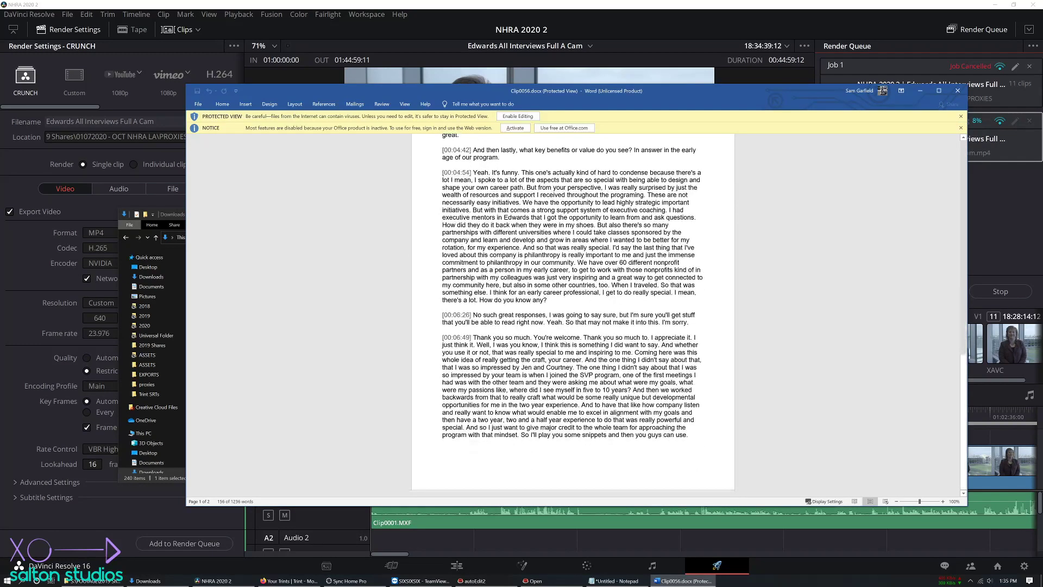
pyautogui.click(965, 93)
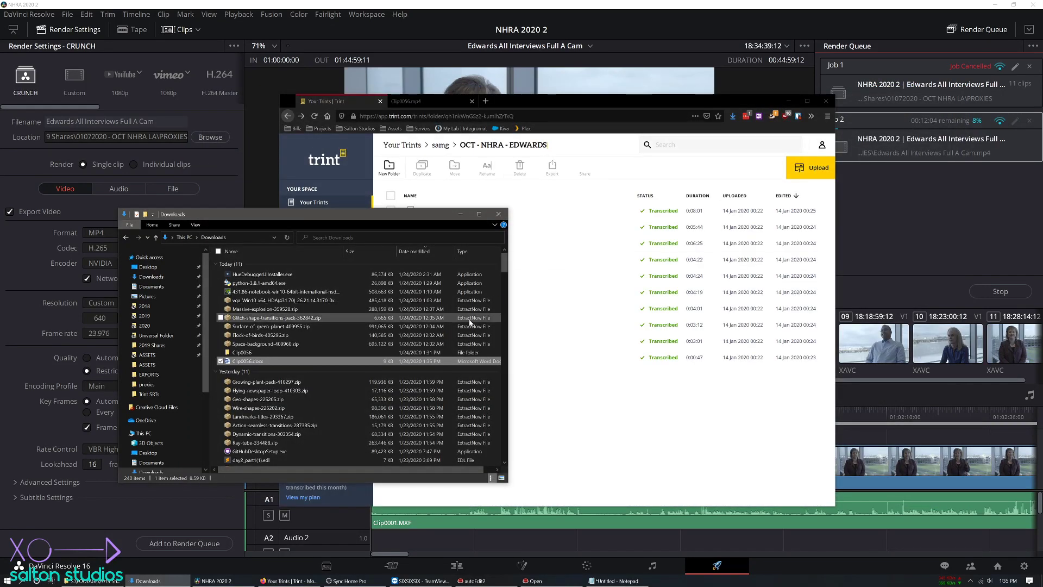
# Step: Move the Downloads window up beside the browser and bring Trint's OCT - NHRA - EDWARDS clip list to the front
pyautogui.click(576, 308)
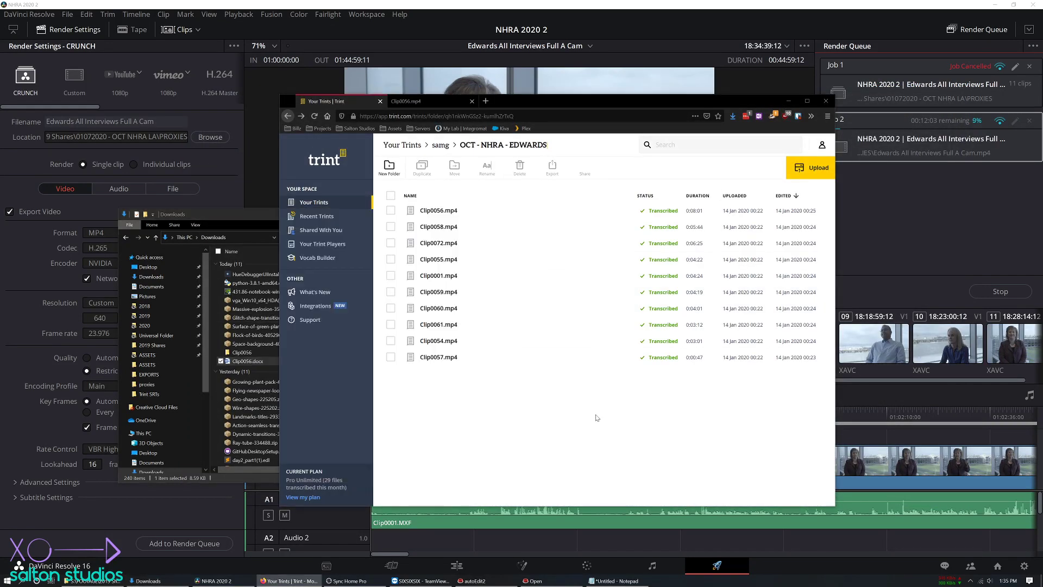
pyautogui.click(216, 222)
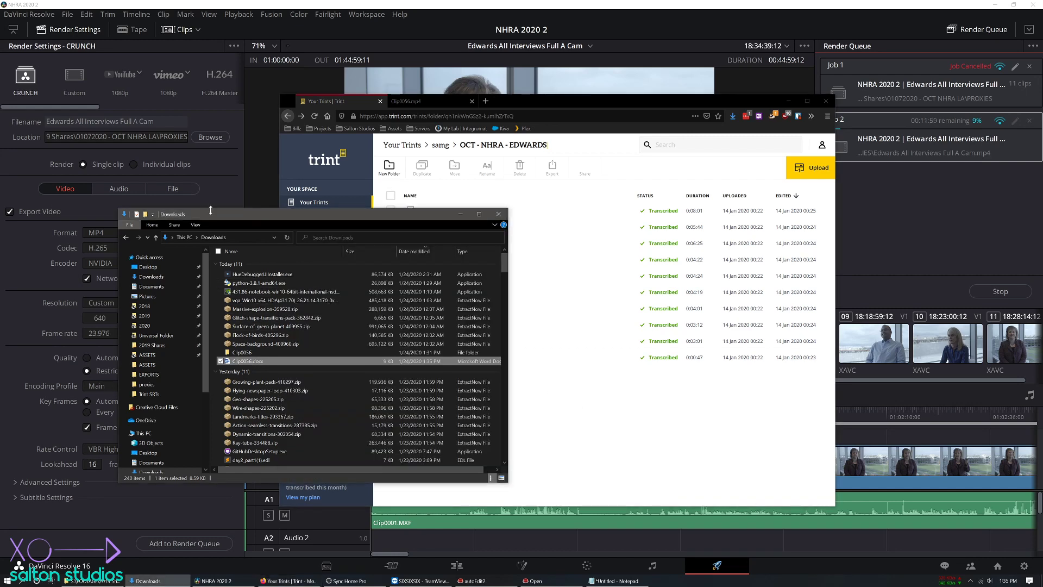
pyautogui.moveTo(410, 218); pyautogui.dragTo(327, 76)
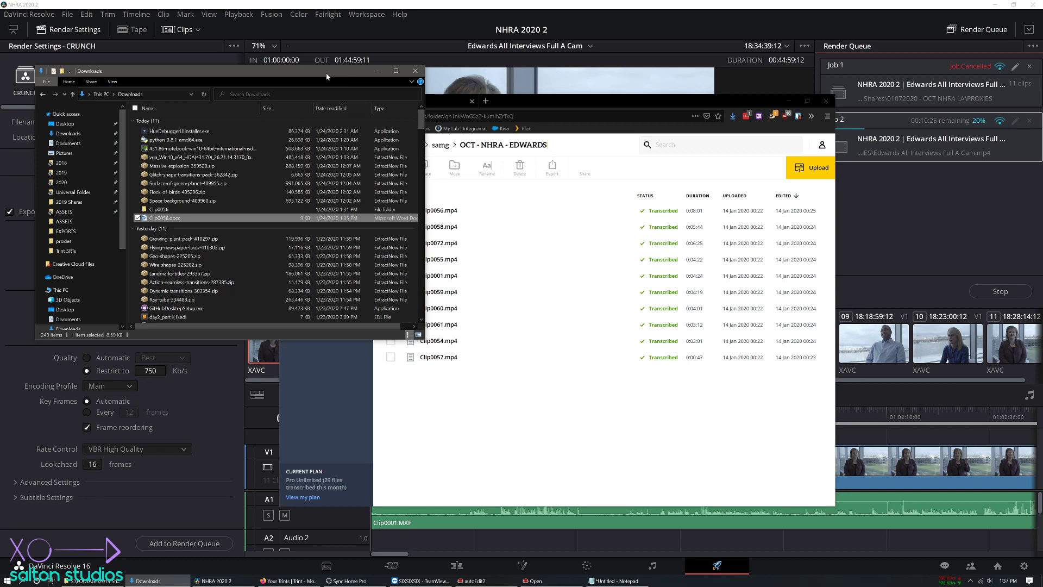
pyautogui.click(482, 424)
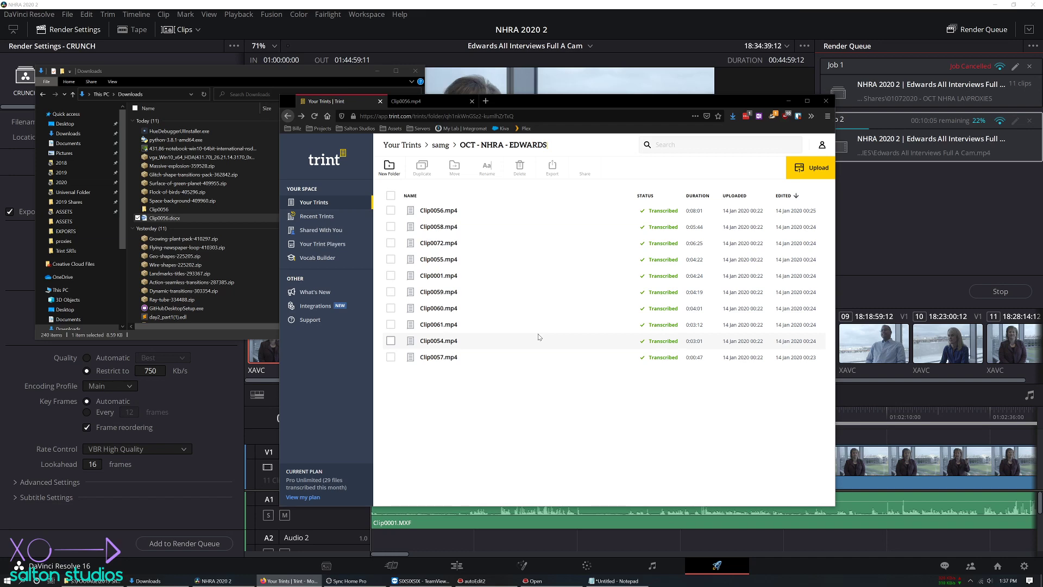
pyautogui.hotkey('ctrl', 't')
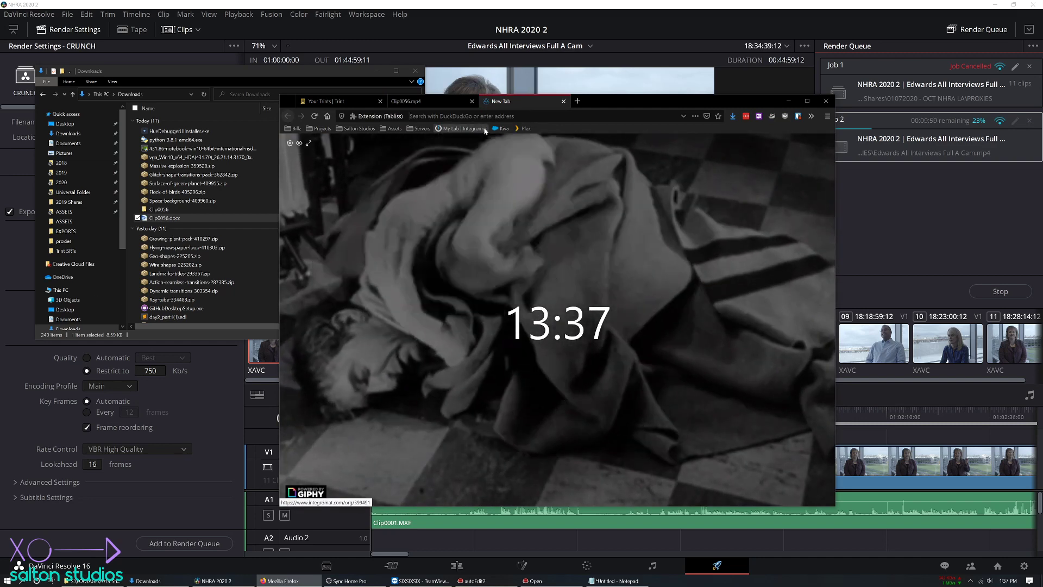
pyautogui.hotkey('ctrl', 'w')
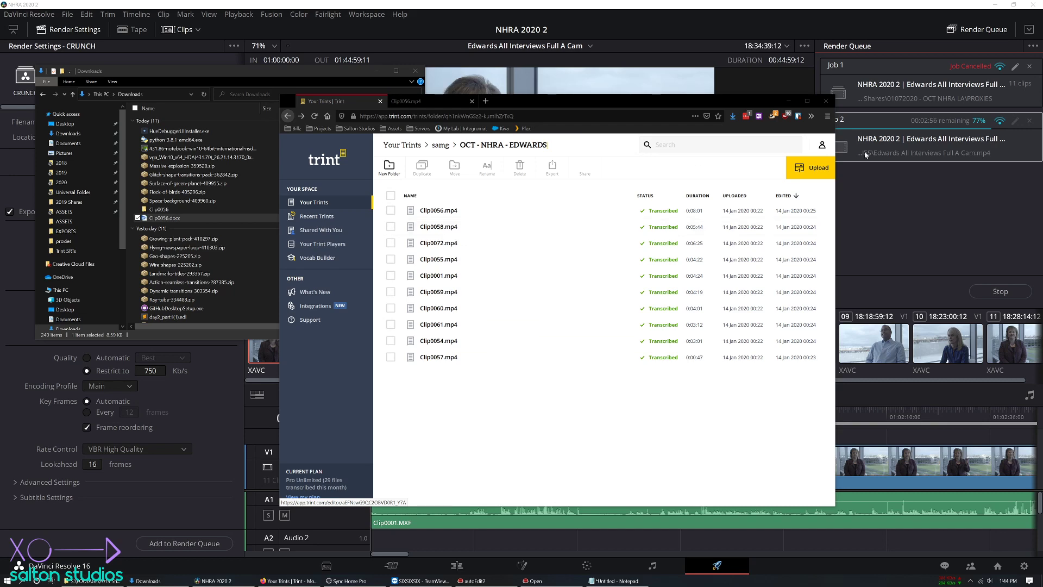
# Step: Switch back to DaVinci Resolve to check the progress of Job 2 in the render queue
pyautogui.click(1009, 185)
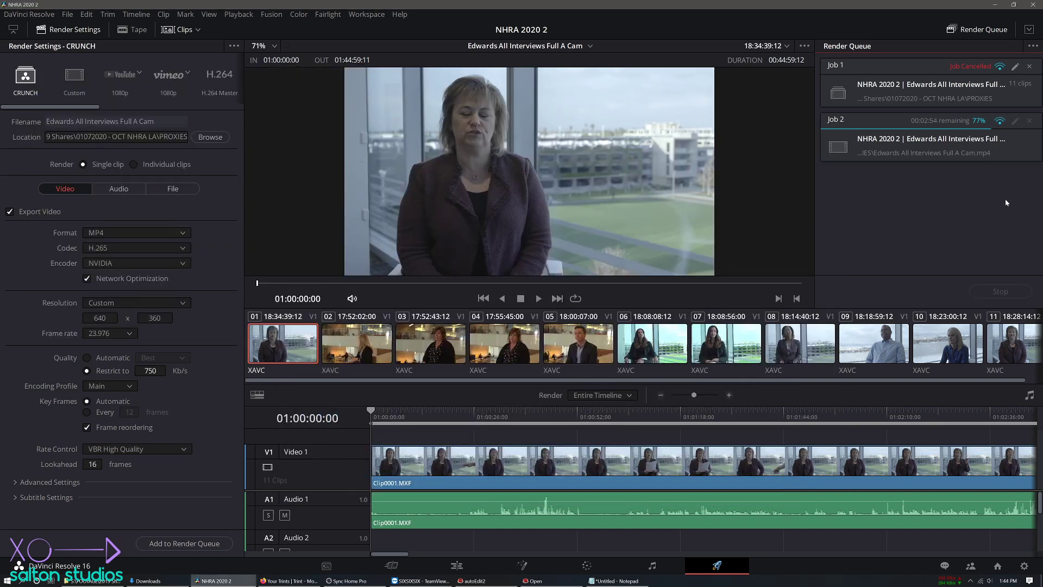